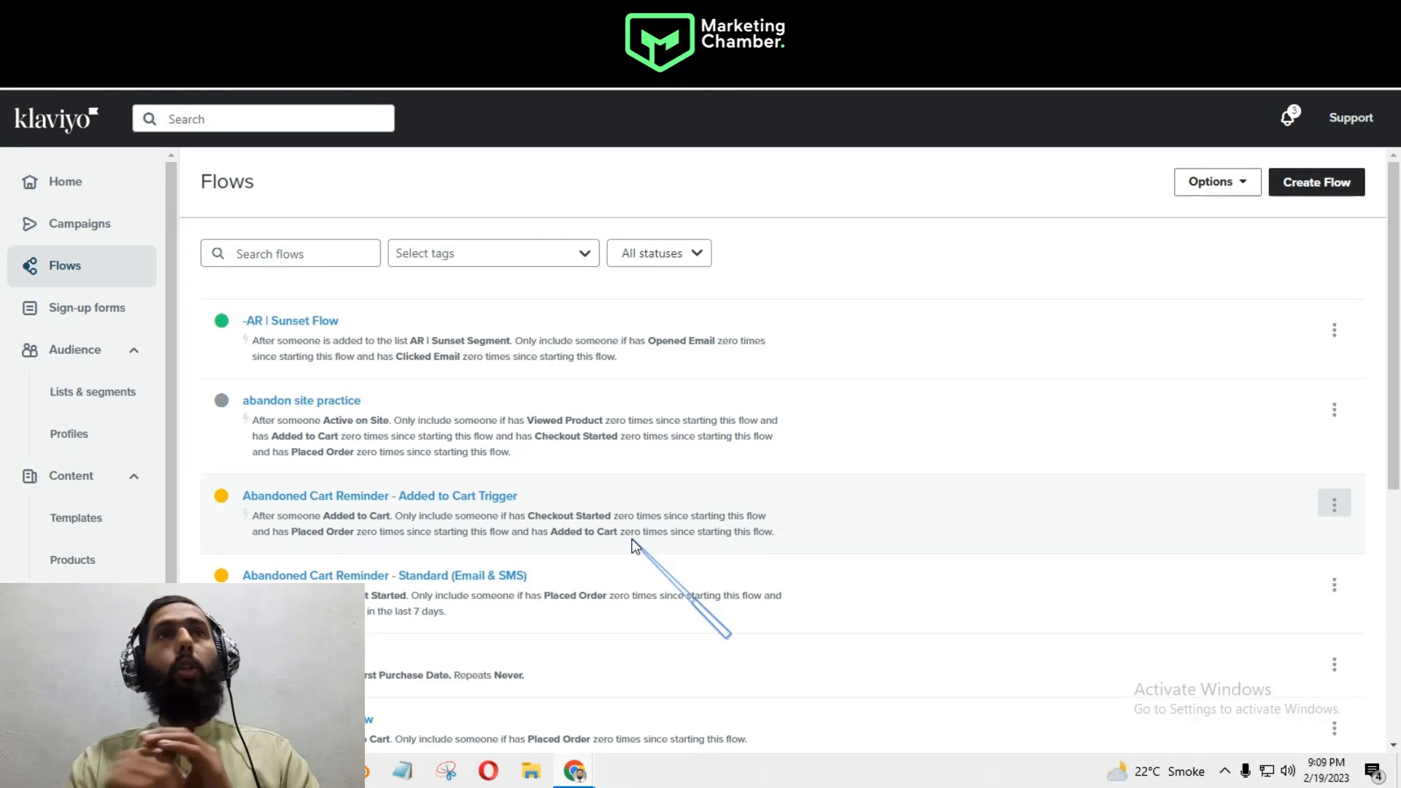
# - Open a new browser tab and search Google for "top"
pyautogui.click(451, 2)
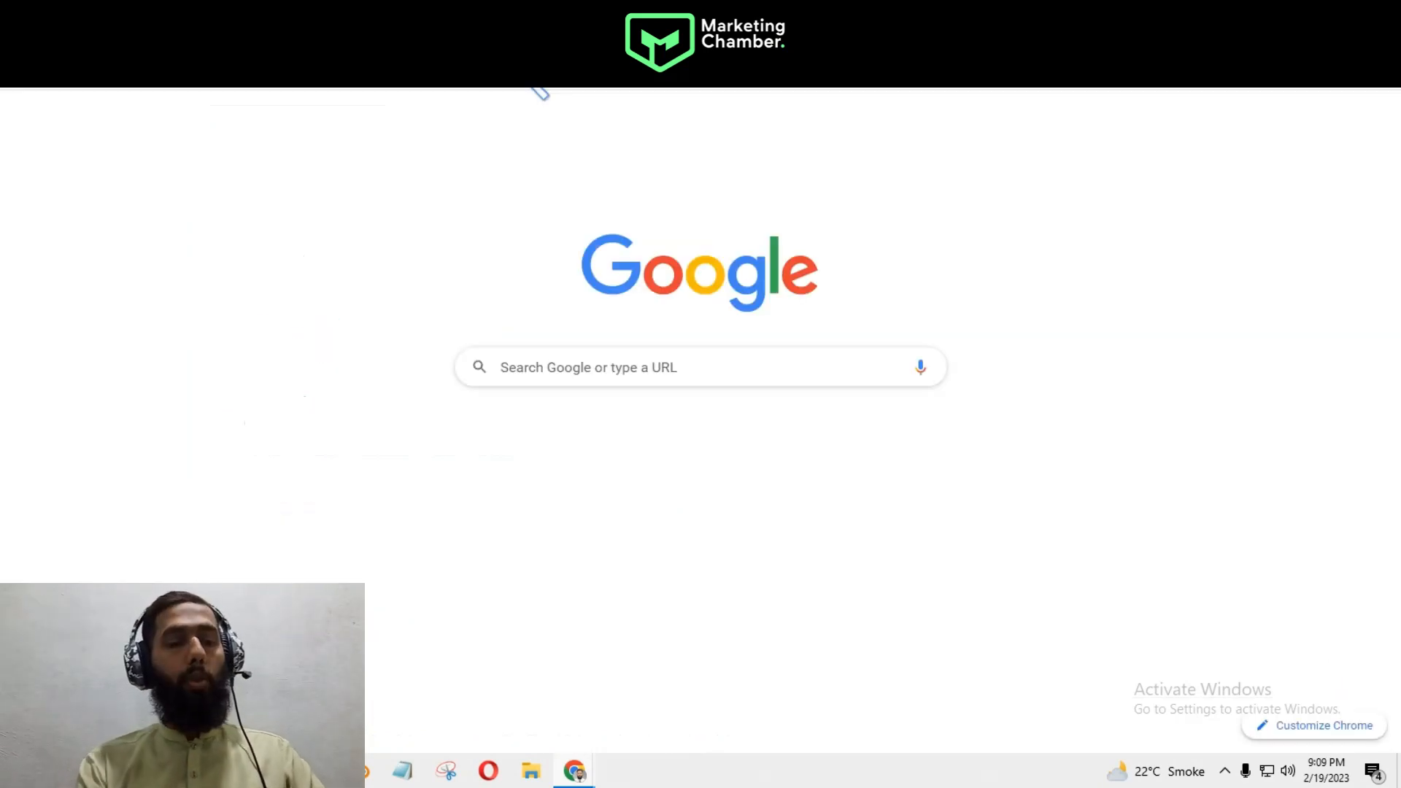
pyautogui.write('top')
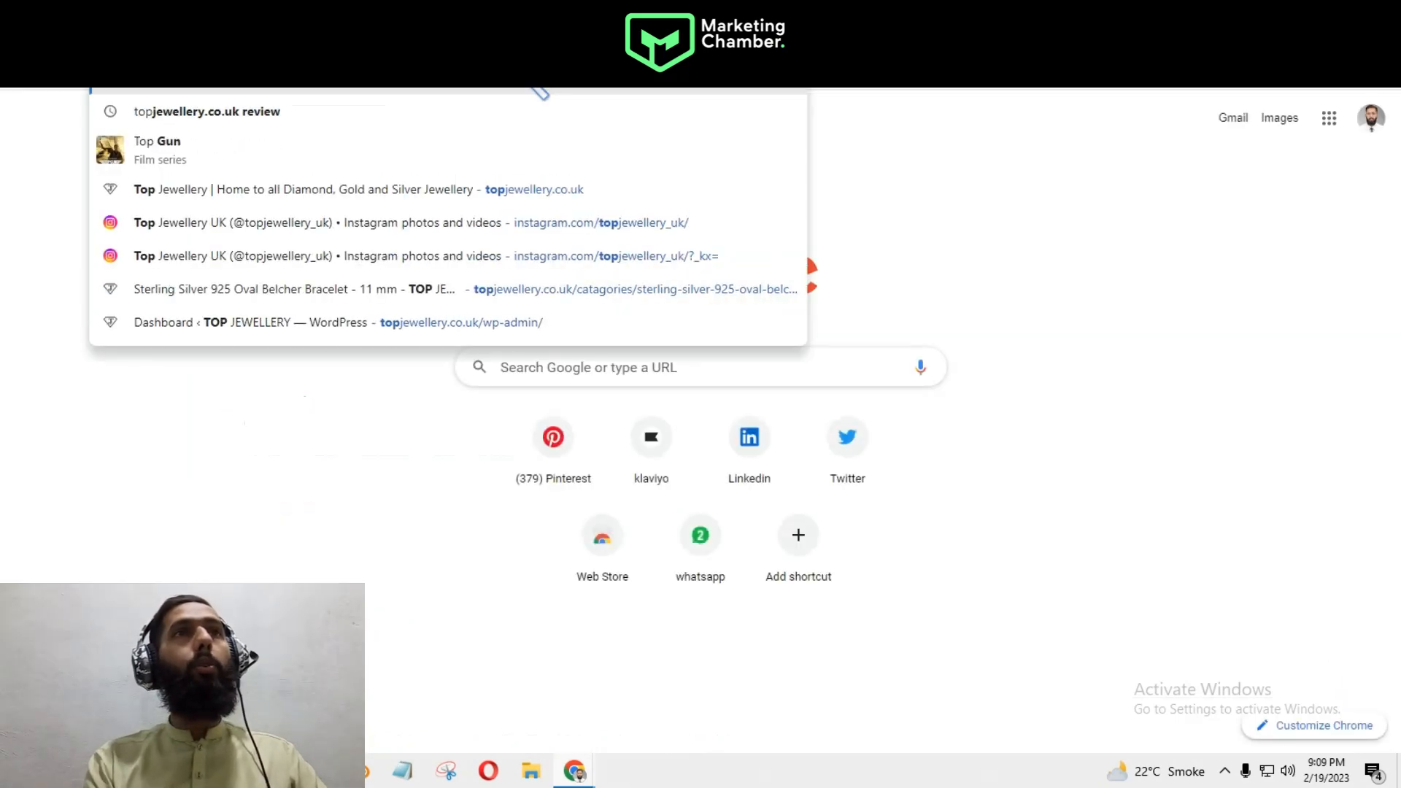
pyautogui.press('Return')
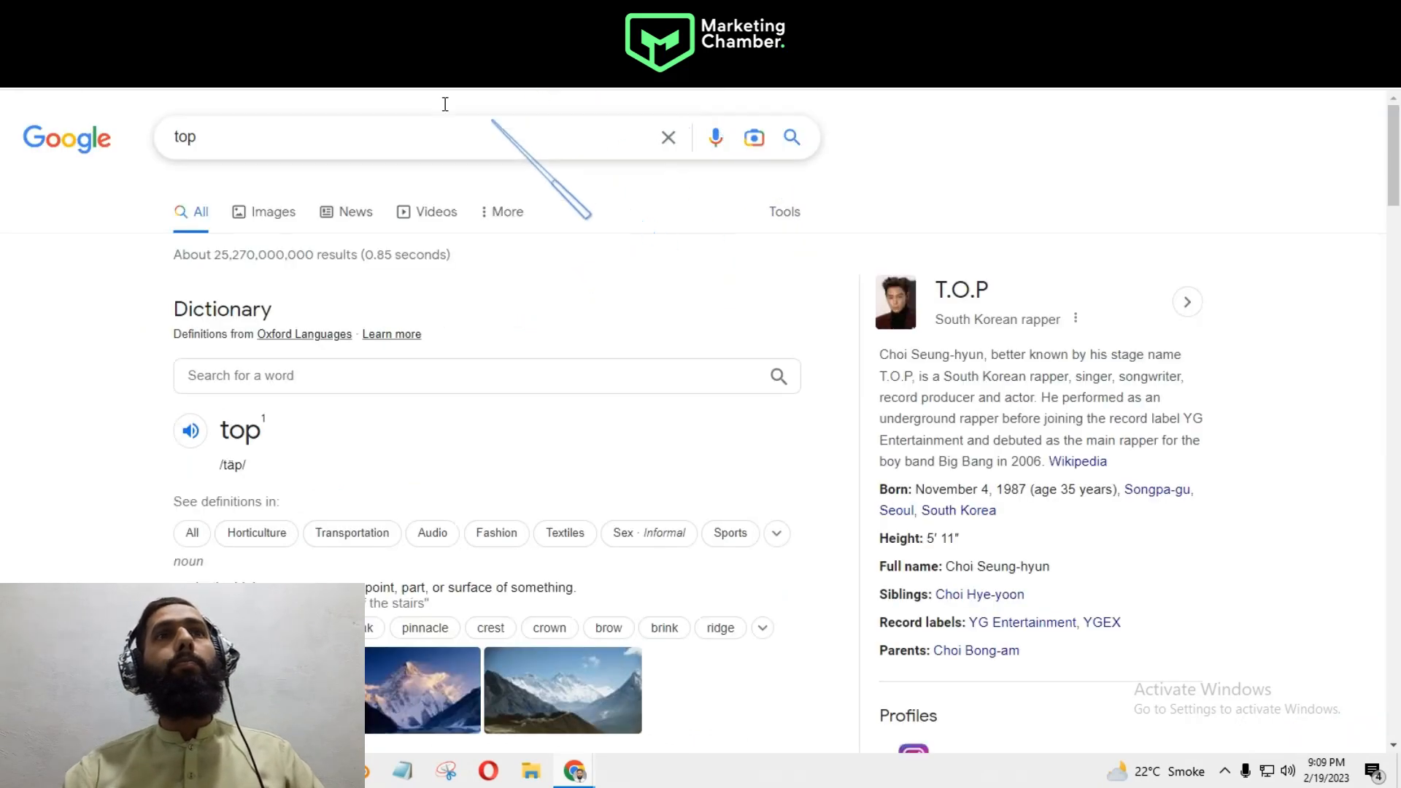
# - Replace the Google search term with "bata" and run the search
pyautogui.click(303, 136)
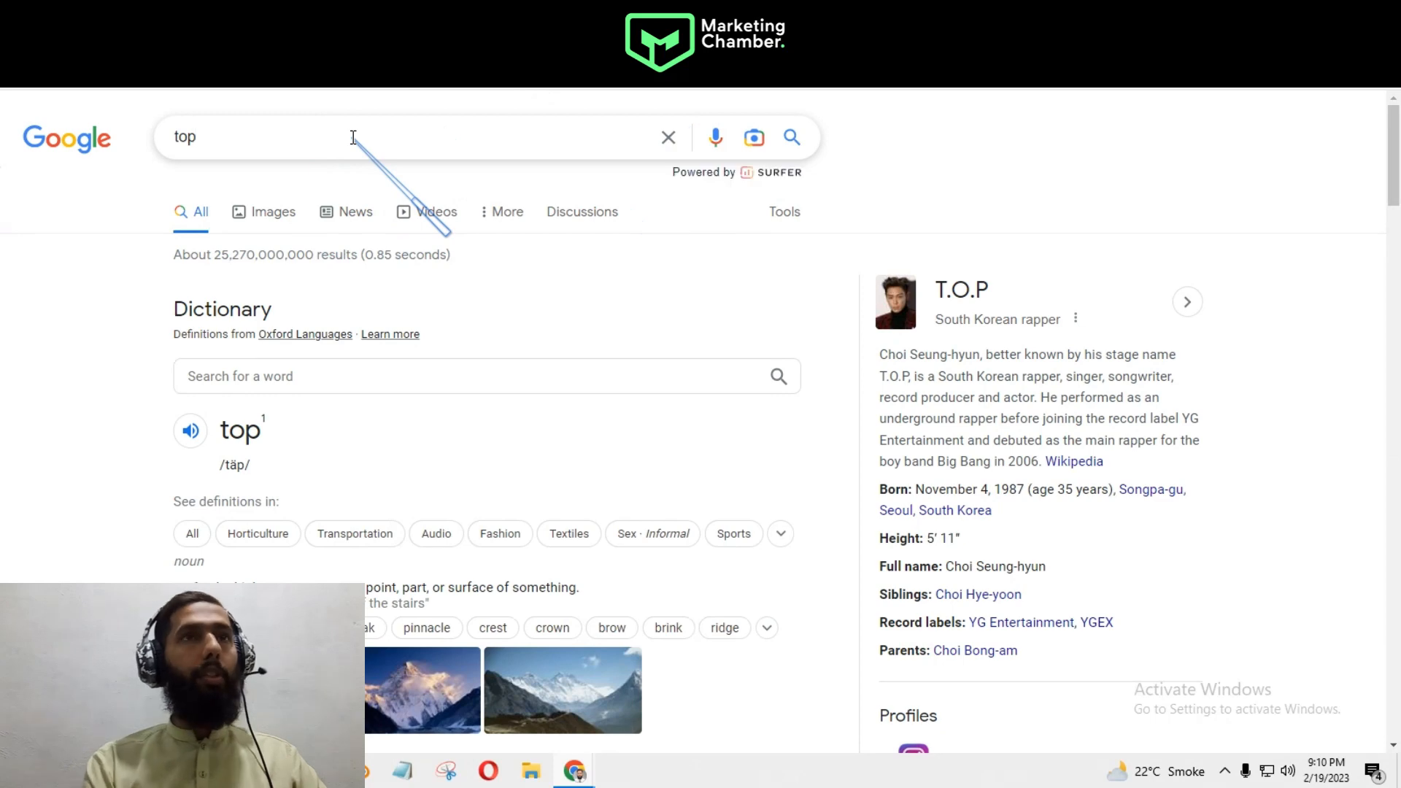
pyautogui.press('BackSpace')
pyautogui.press('BackSpace')
pyautogui.press('BackSpace')
pyautogui.write('btat')
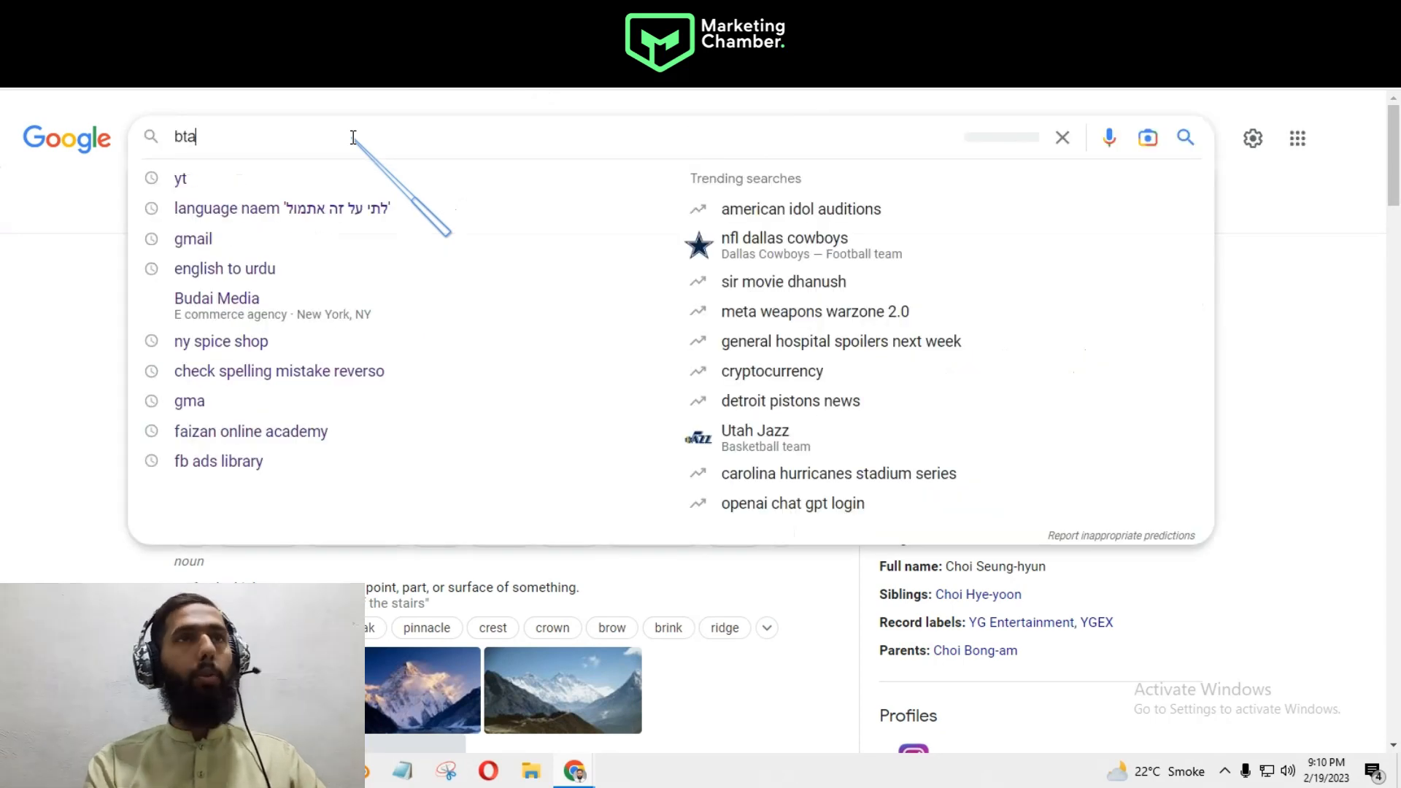
pyautogui.press('BackSpace')
pyautogui.press('BackSpace')
pyautogui.press('BackSpace')
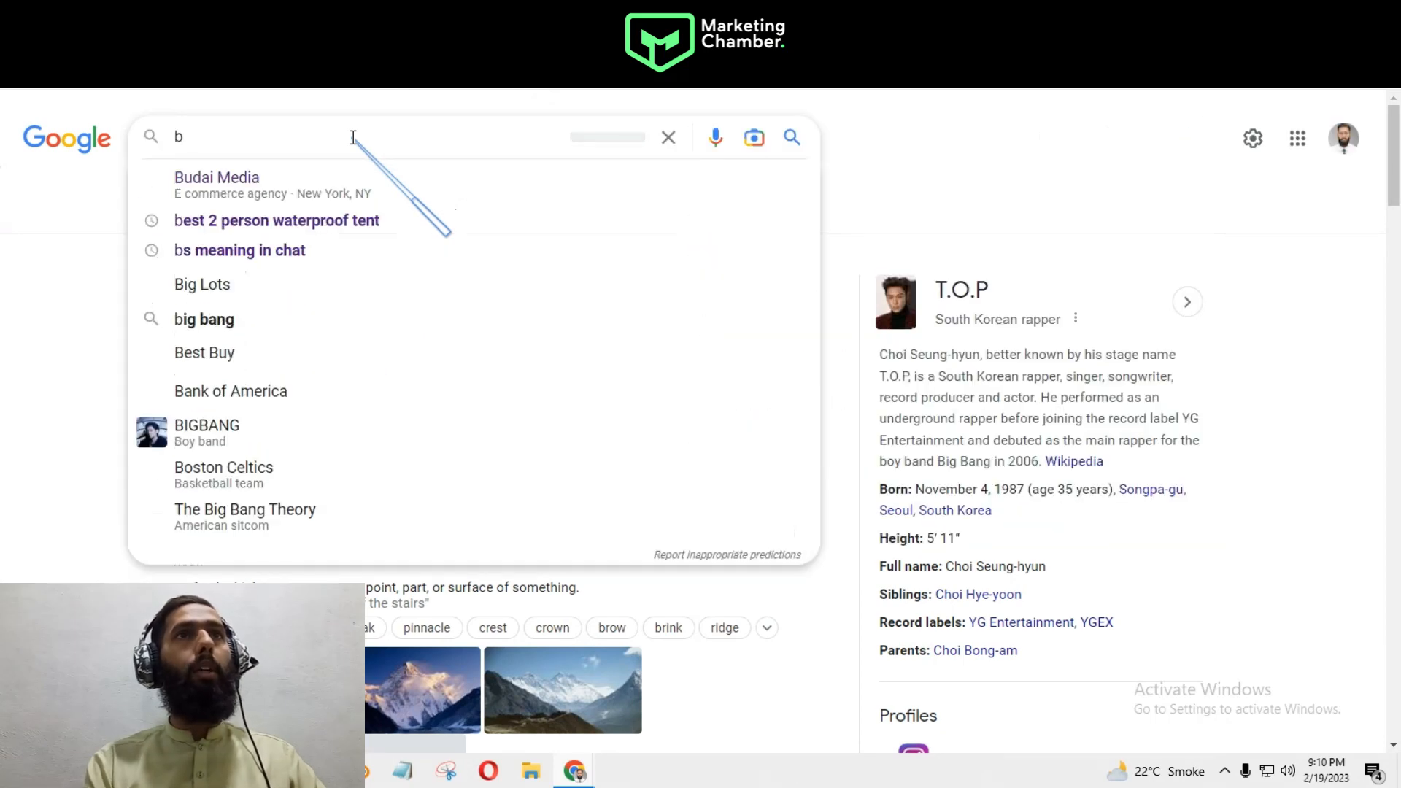
pyautogui.write('ata')
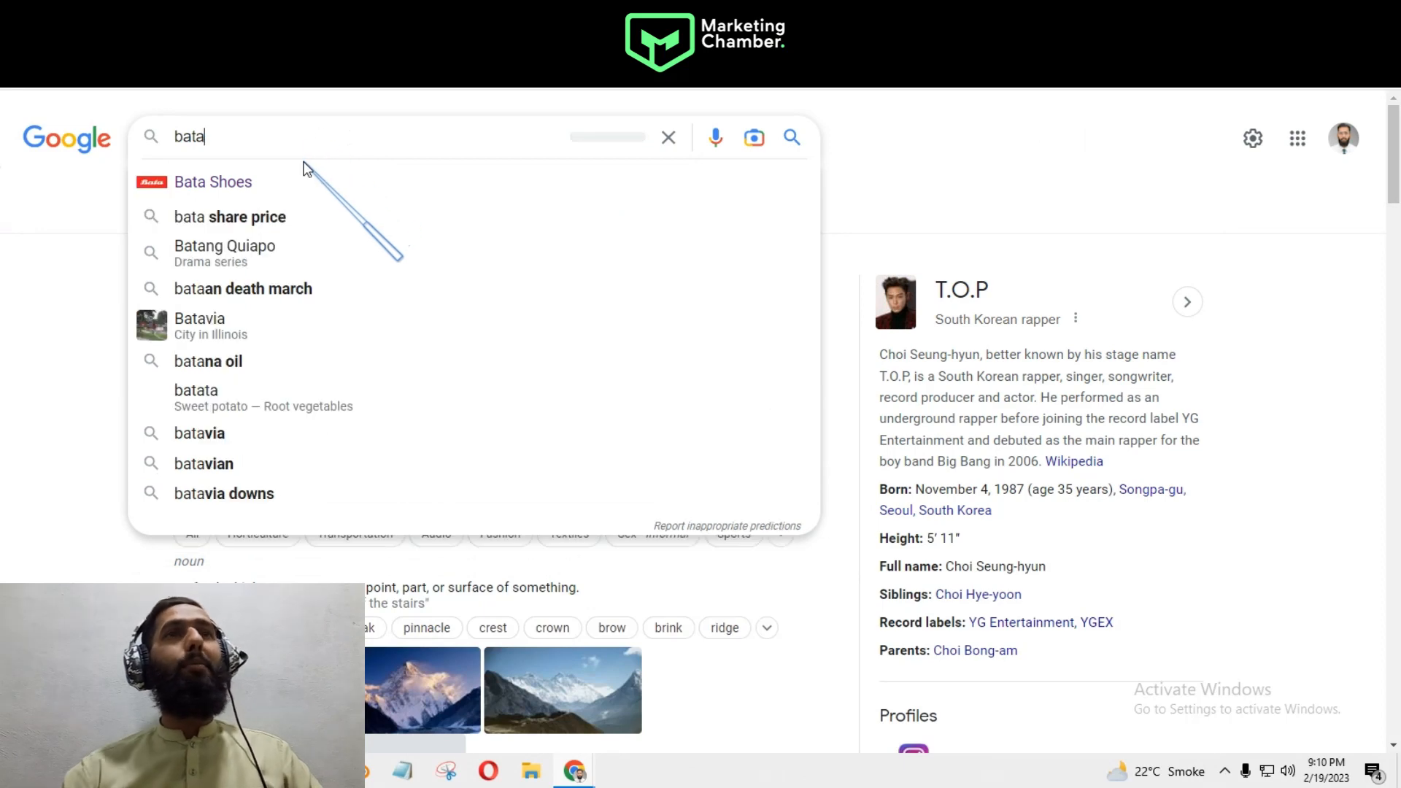
pyautogui.click(303, 169)
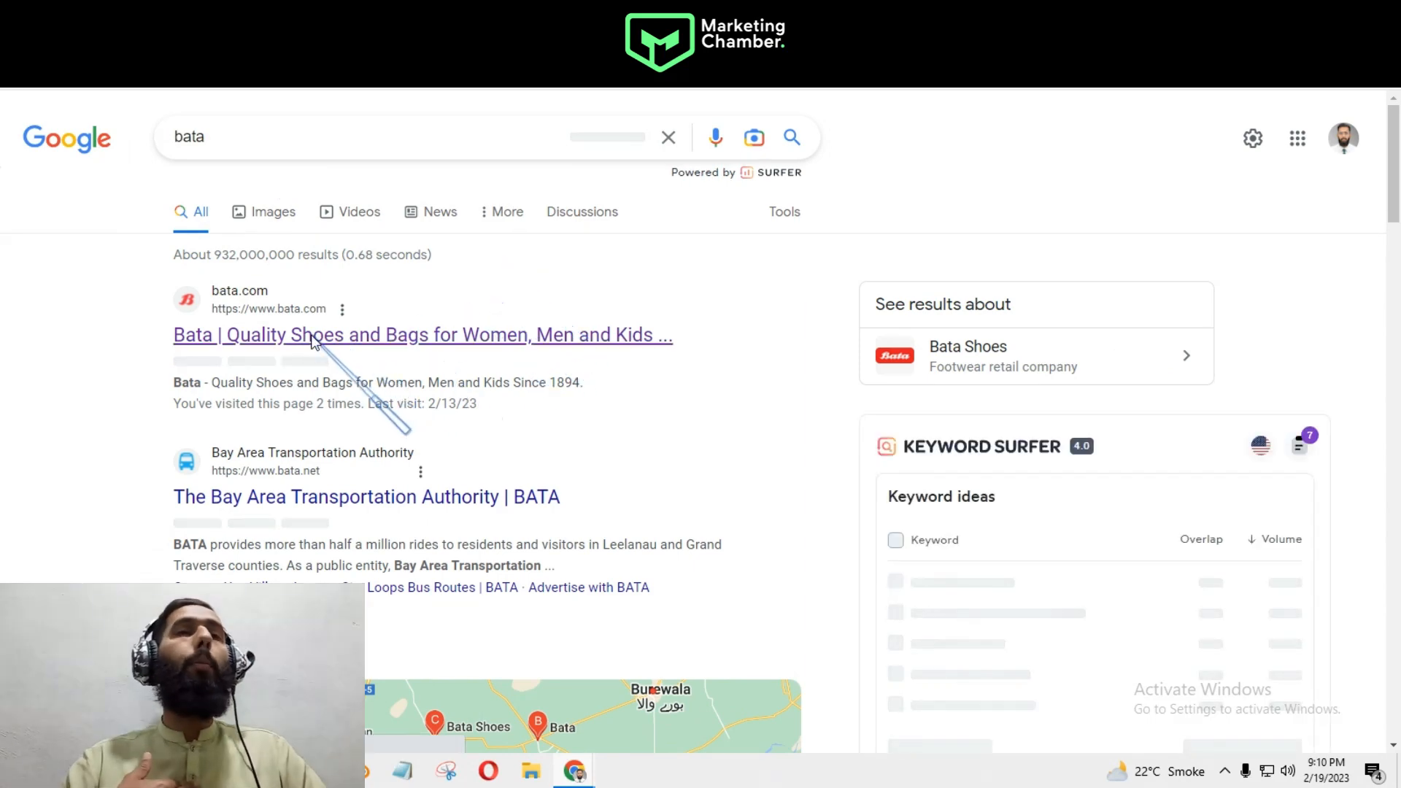
# - Open the bata.com result, enter the country store, and look through its home page
pyautogui.click(311, 336)
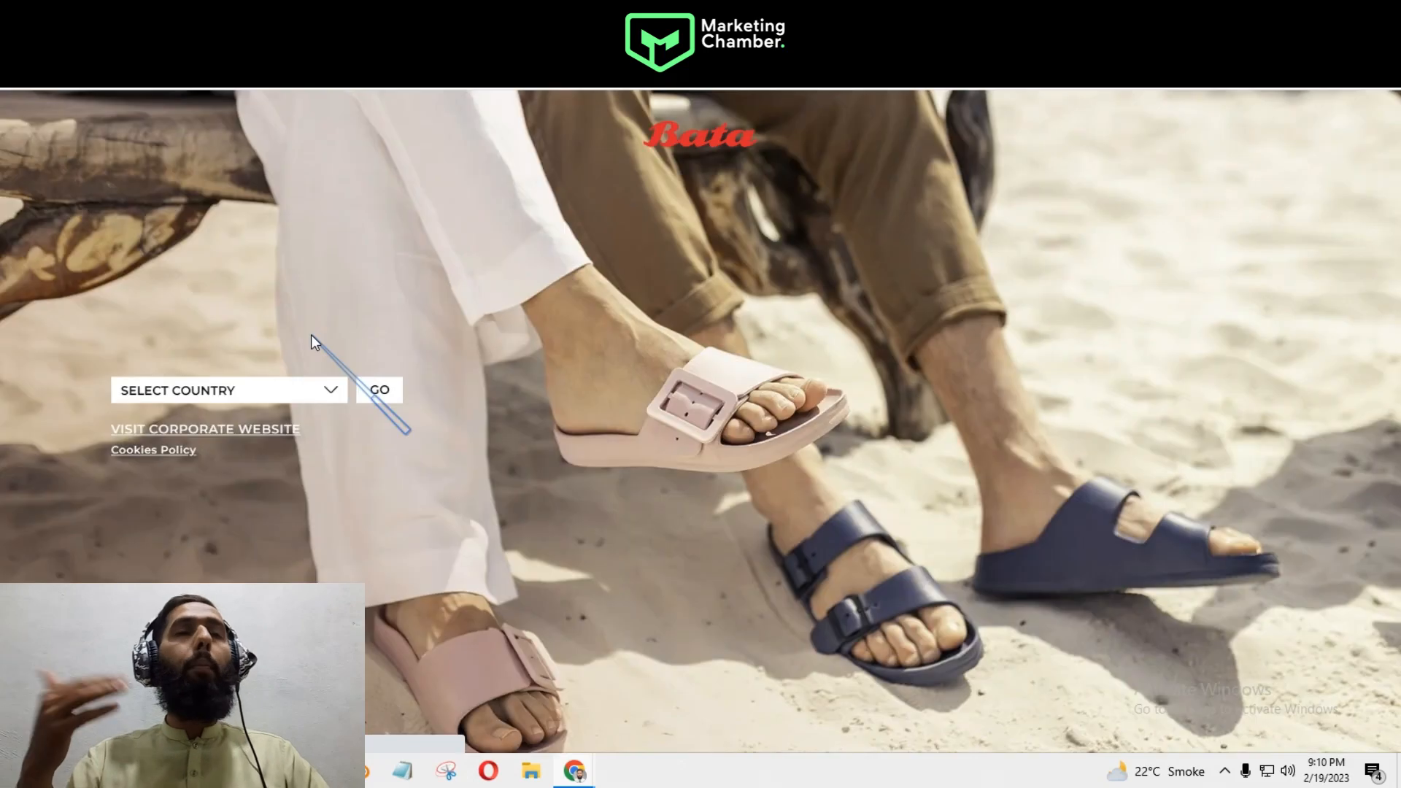
pyautogui.click(380, 390)
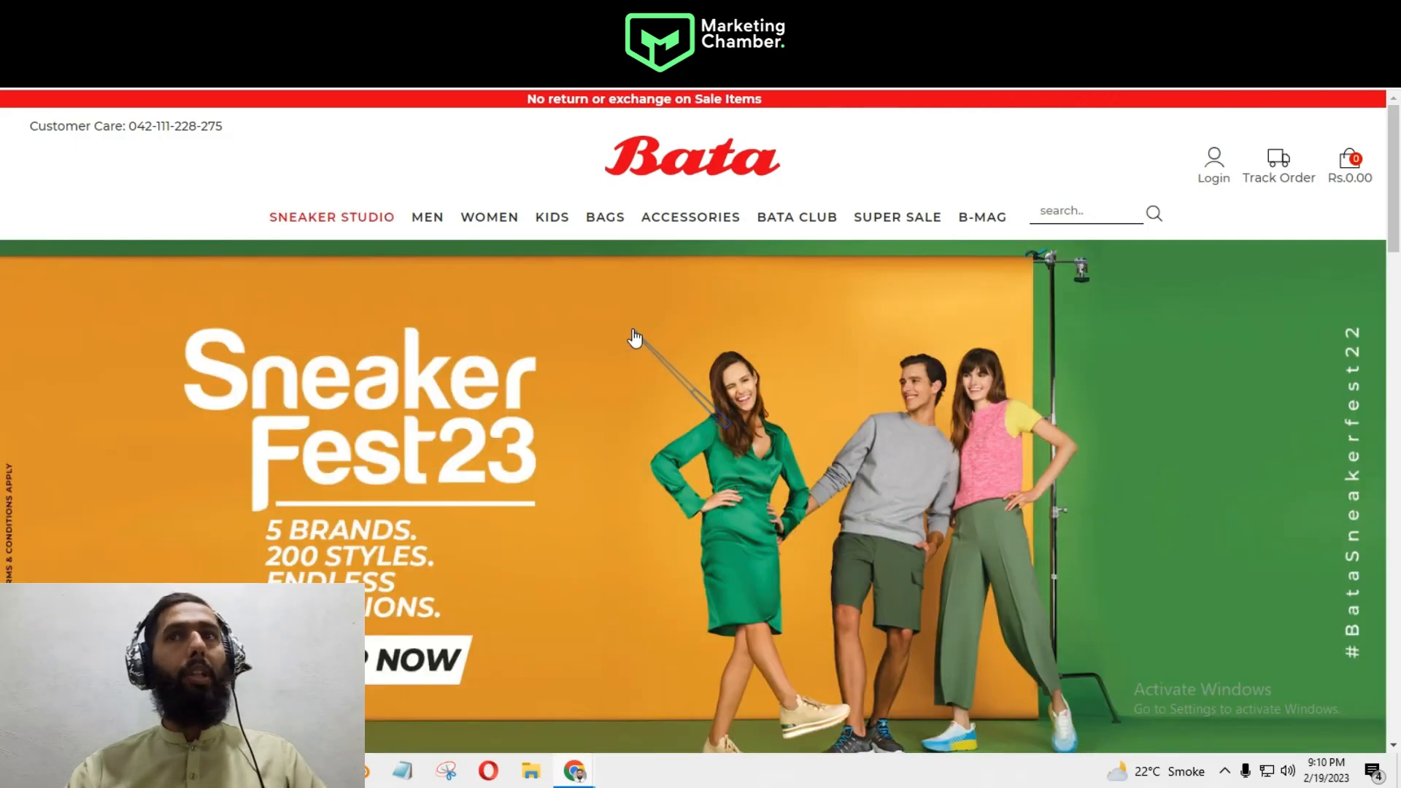
pyautogui.scroll(-5, 643, 338)
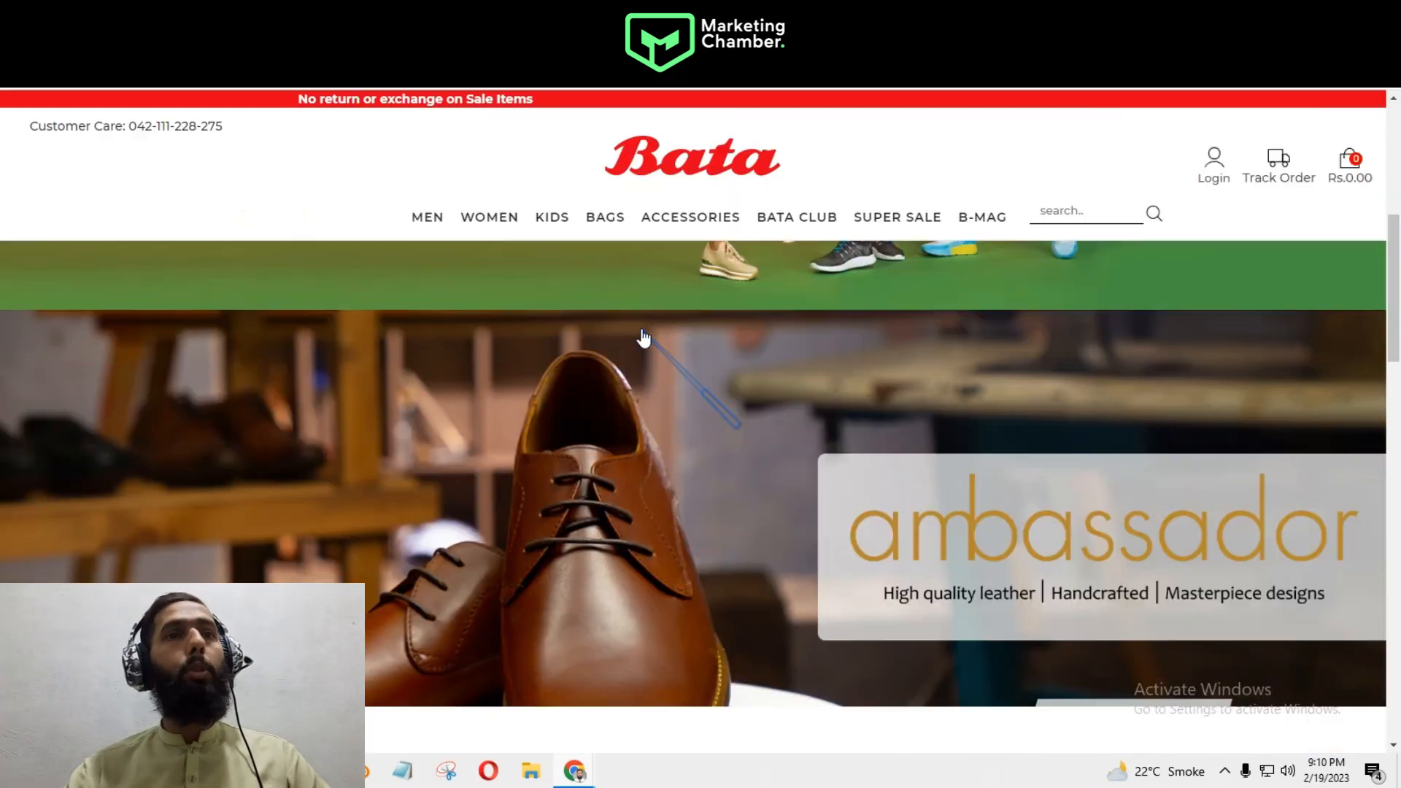
pyautogui.scroll(-6, 642, 338)
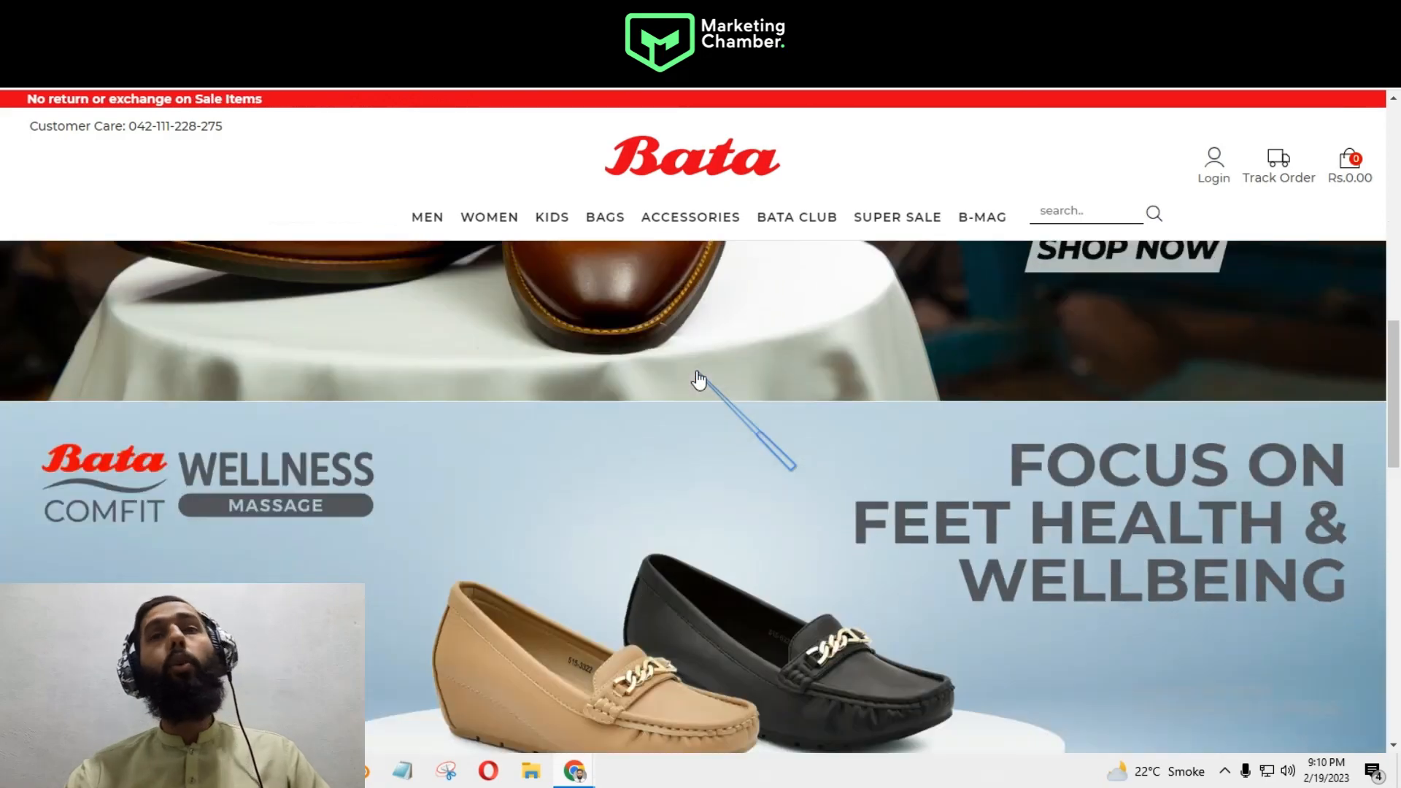
pyautogui.scroll(-15, 699, 378)
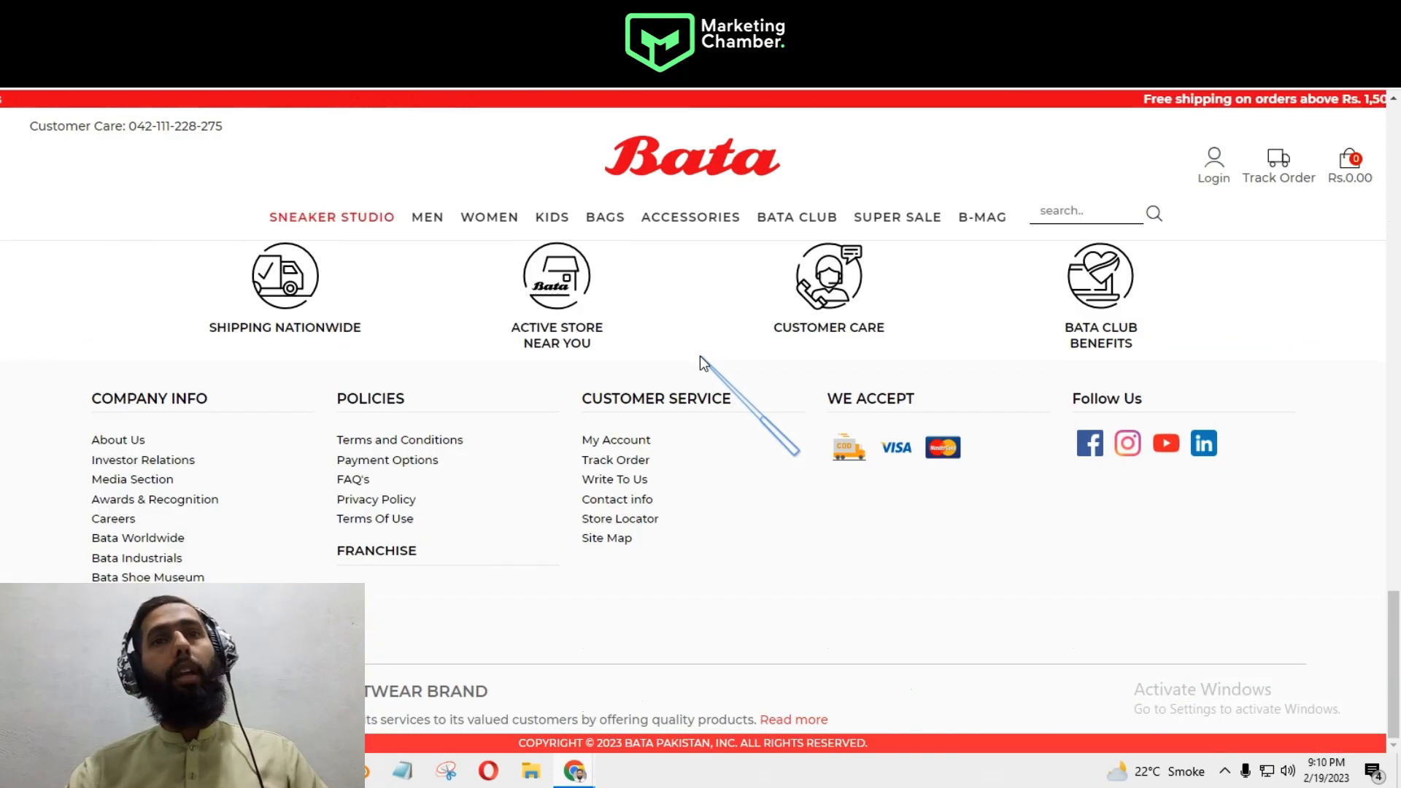
pyautogui.scroll(20, 699, 356)
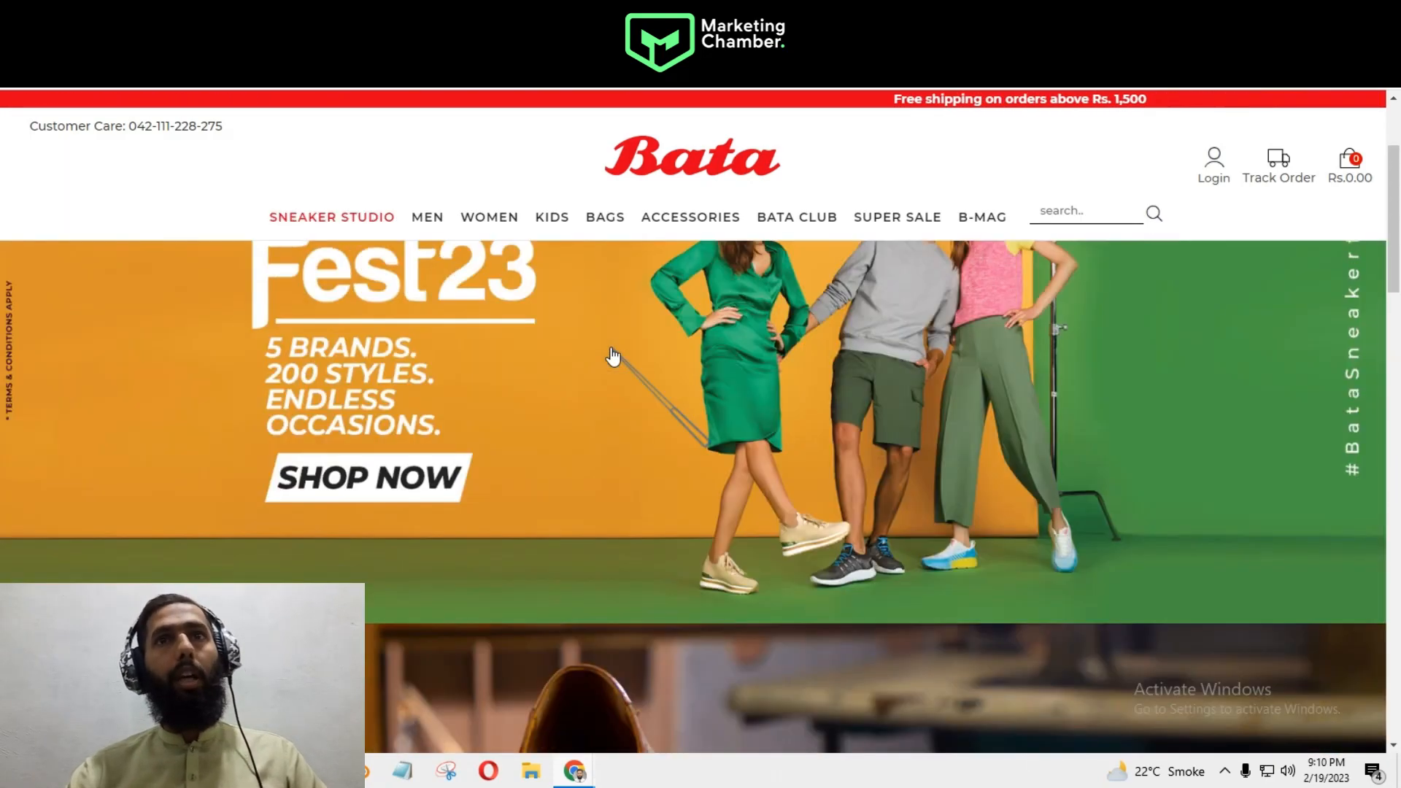
pyautogui.scroll(2, 613, 356)
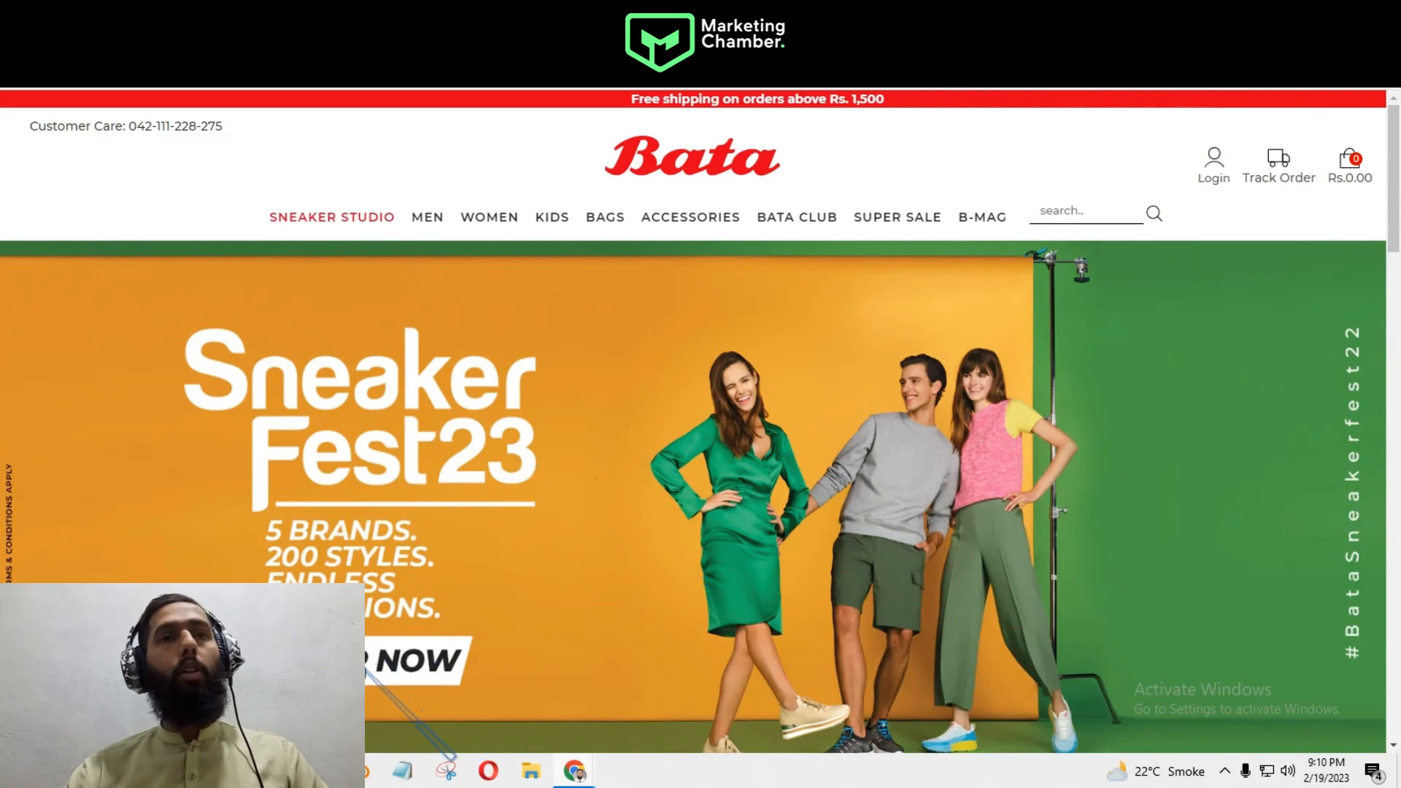
# - Open the Sneaker Fest collection and view the first black Northstar - Men sneaker's product page
pyautogui.click(688, 400)
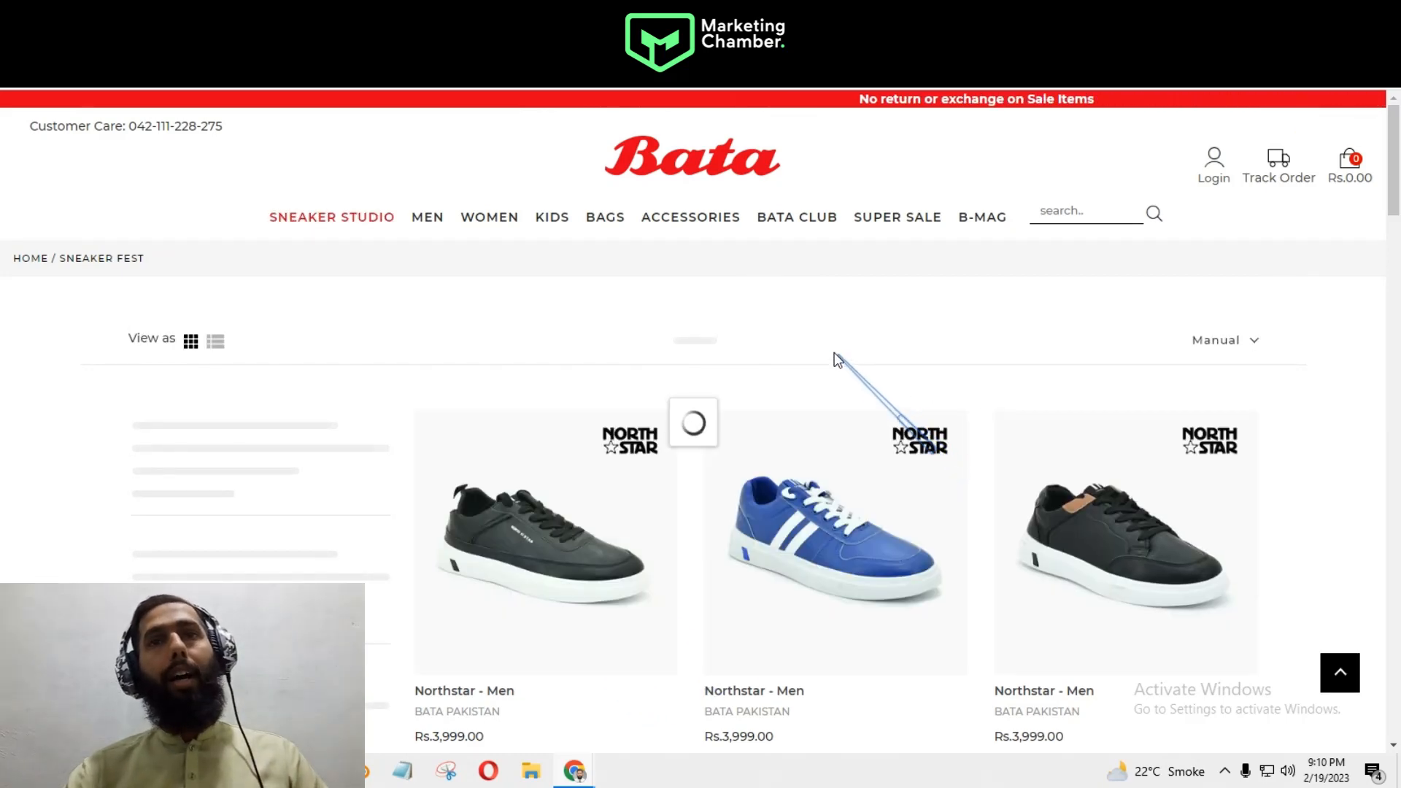
pyautogui.moveTo(541, 557)
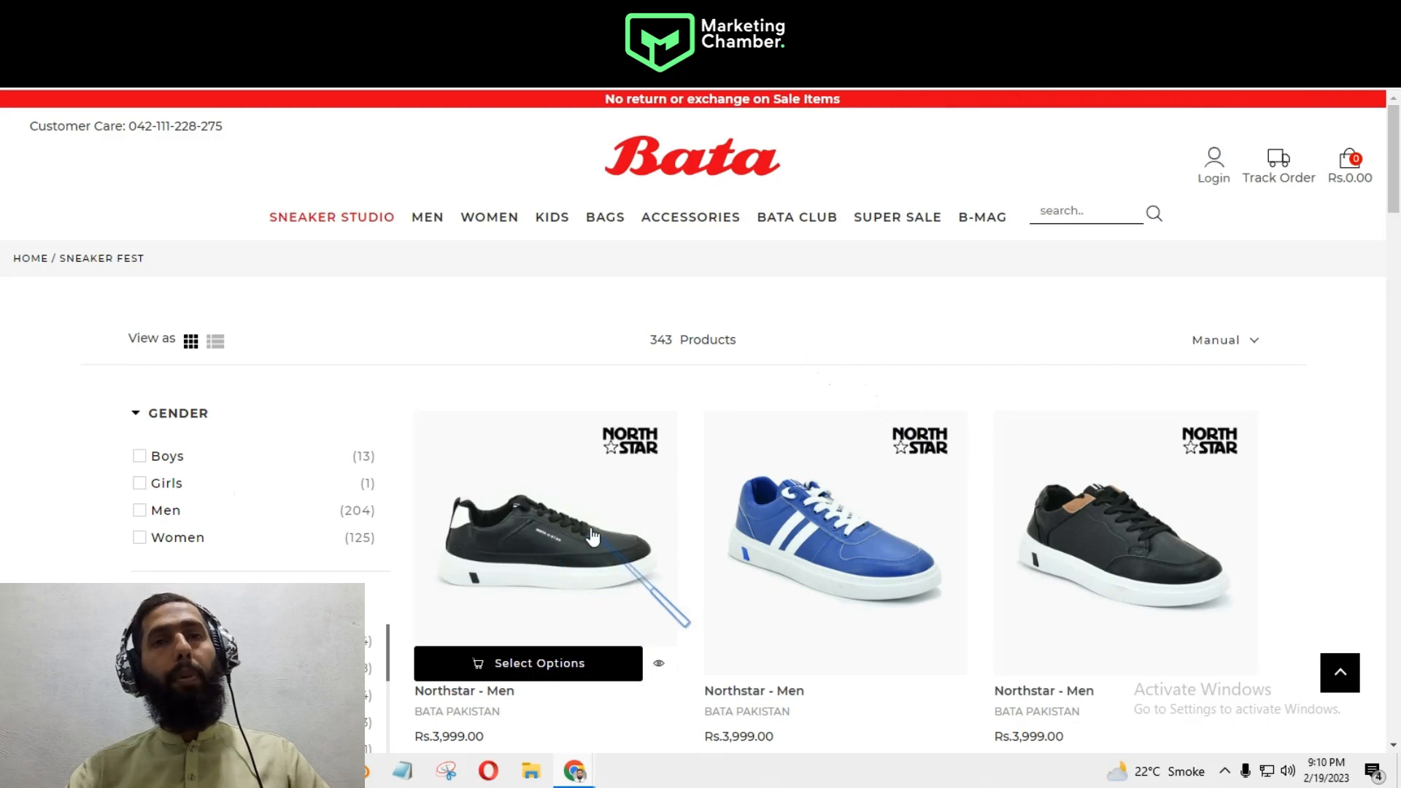
pyautogui.click(537, 560)
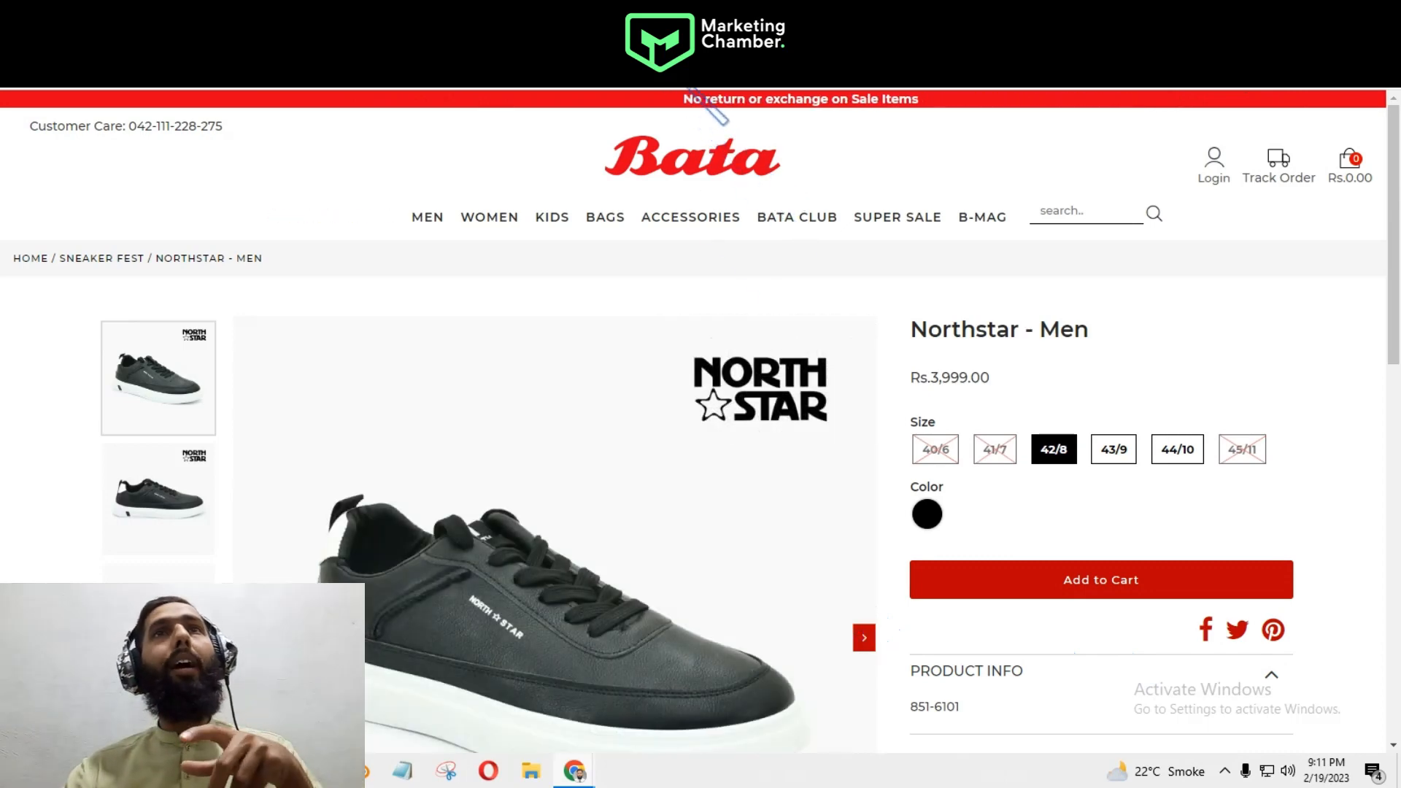
# - Switch back to Klaviyo and open the Create Flow page
pyautogui.click(625, 22)
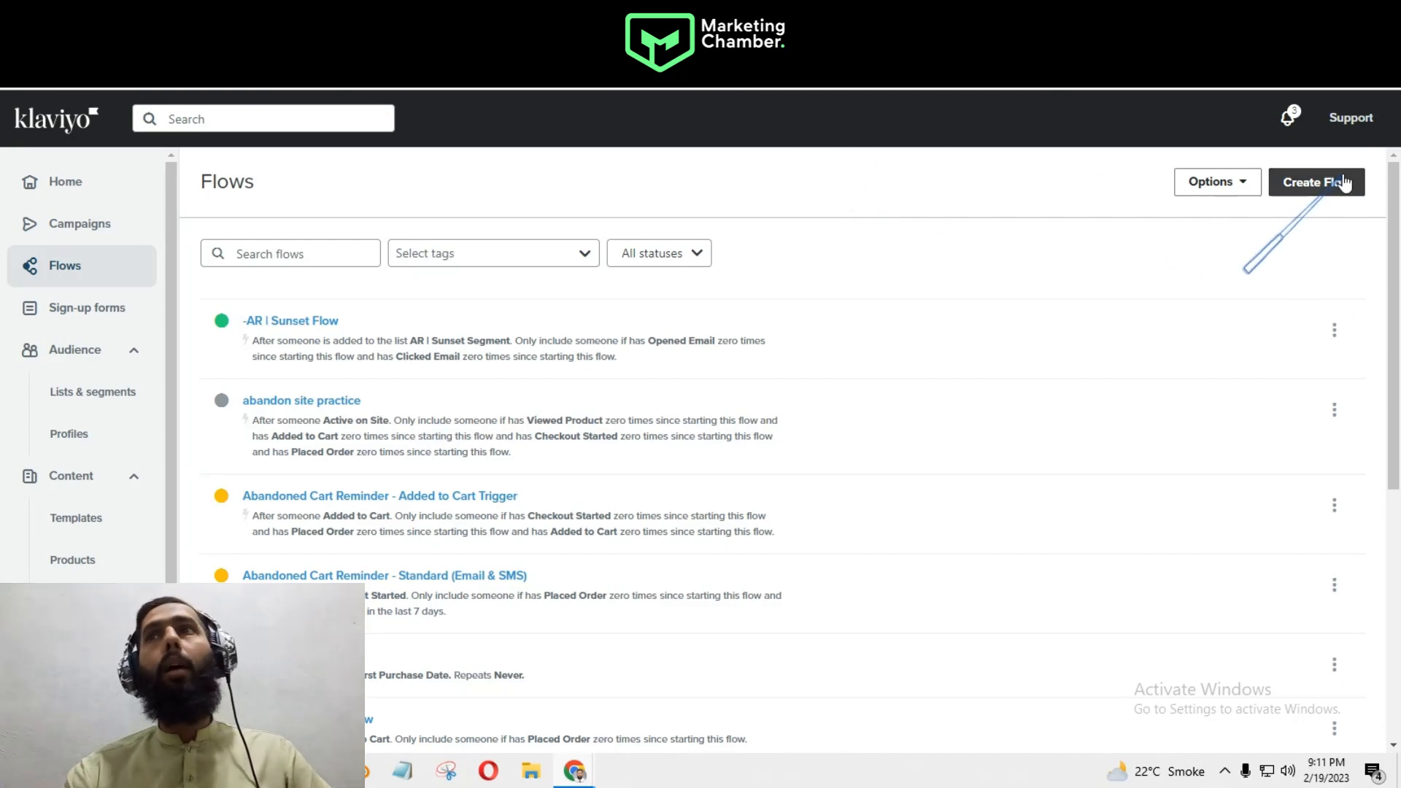
pyautogui.click(1319, 184)
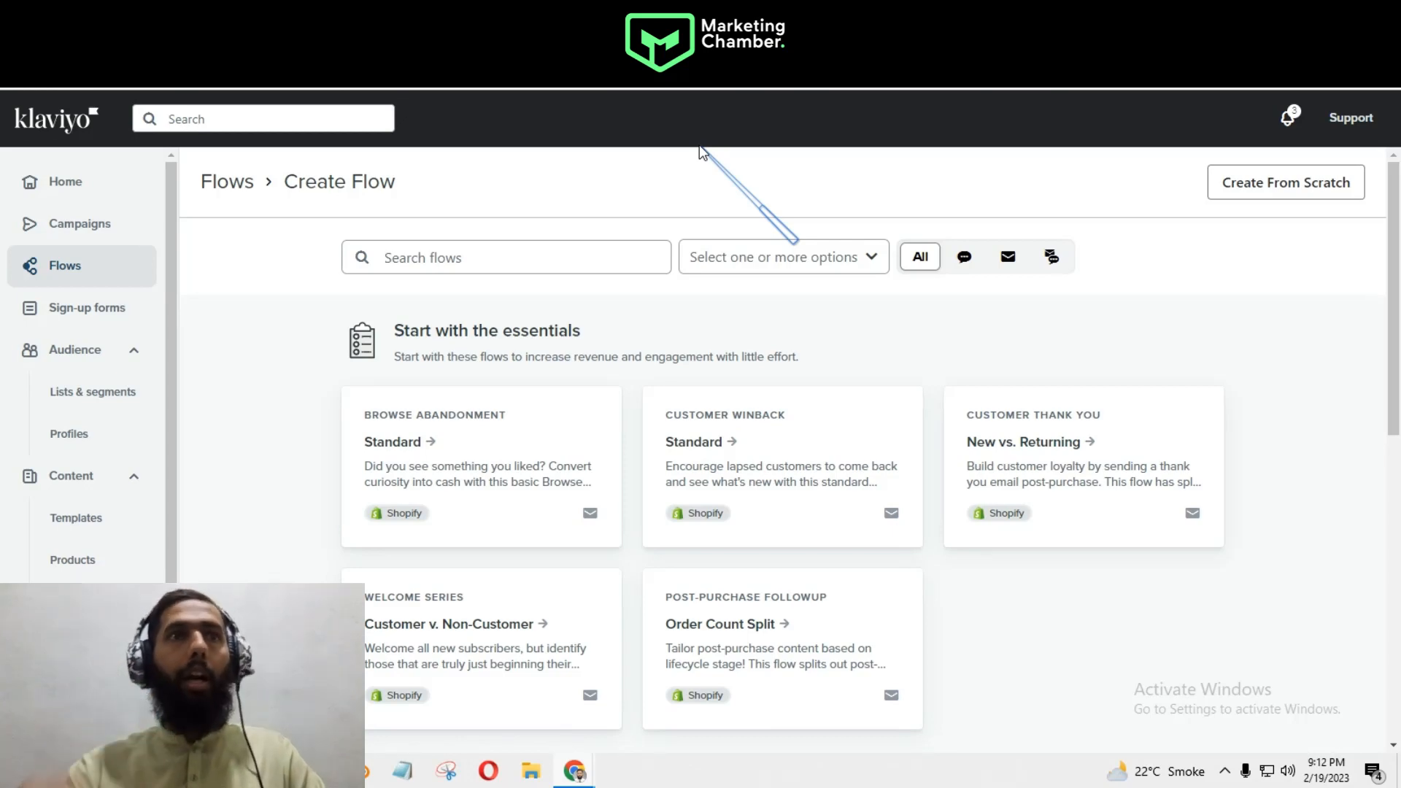
# - Open the Metrics list under Analytics and highlight the Active on Site metric name
pyautogui.scroll(-1, 176, 401)
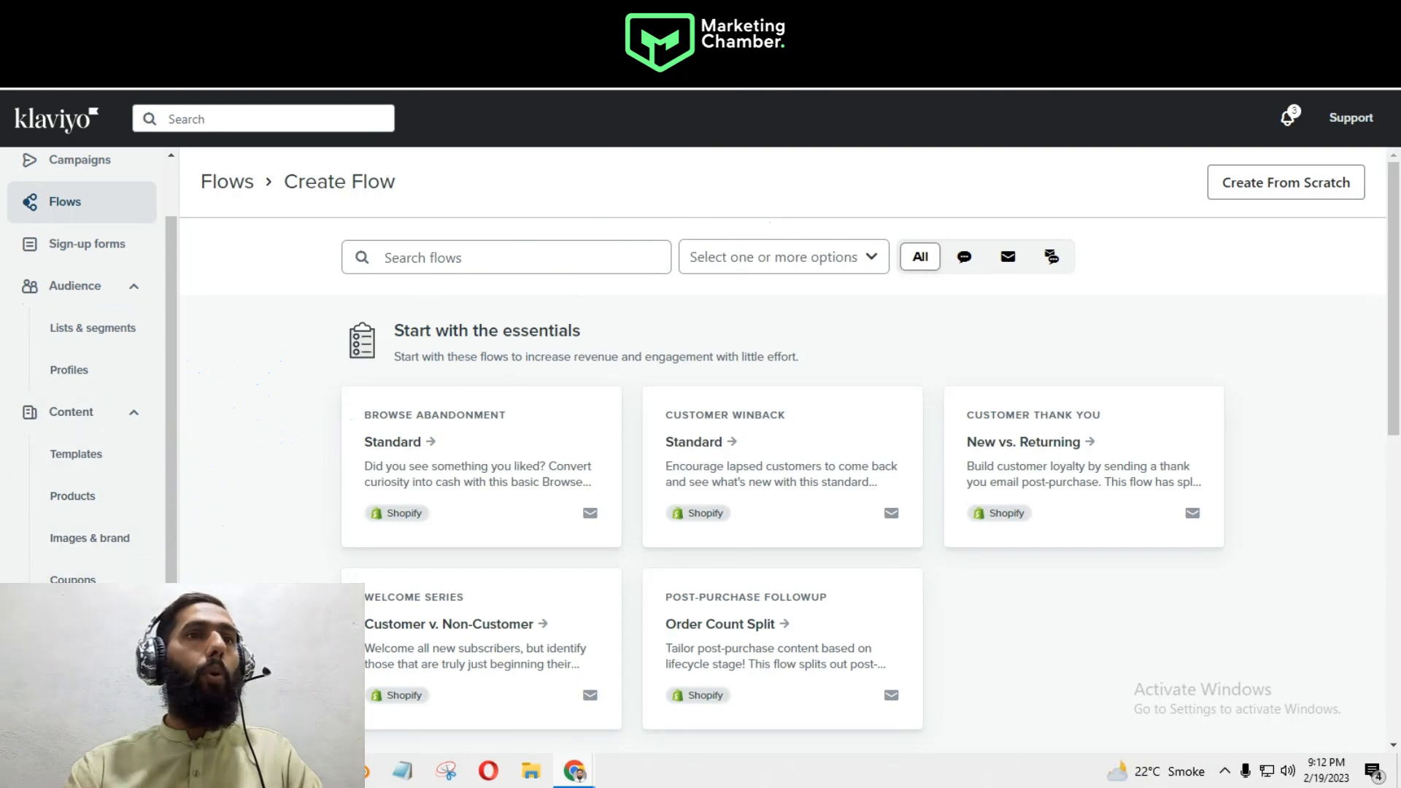
pyautogui.scroll(-3, 91, 543)
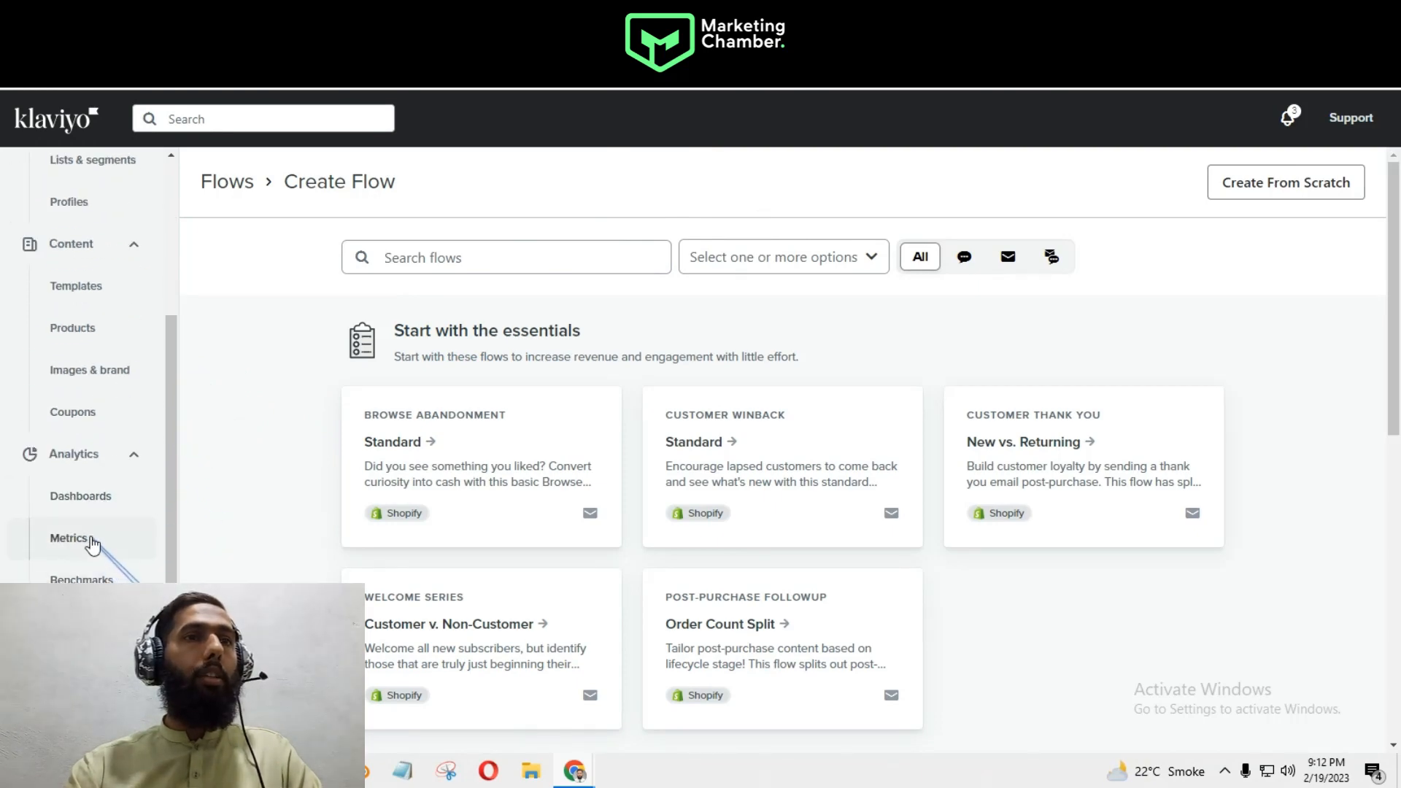
pyautogui.click(92, 540)
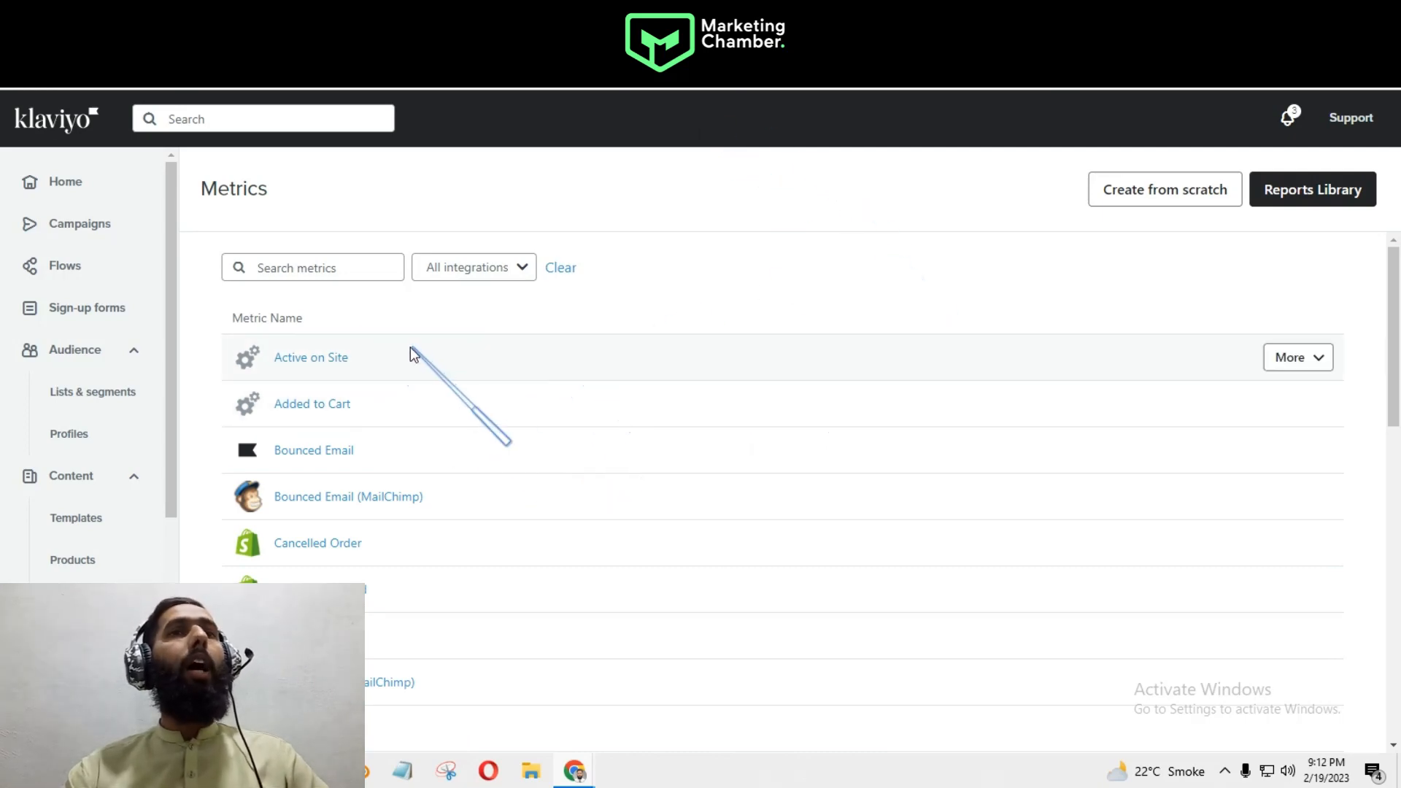
pyautogui.moveTo(352, 362); pyautogui.dragTo(282, 377)
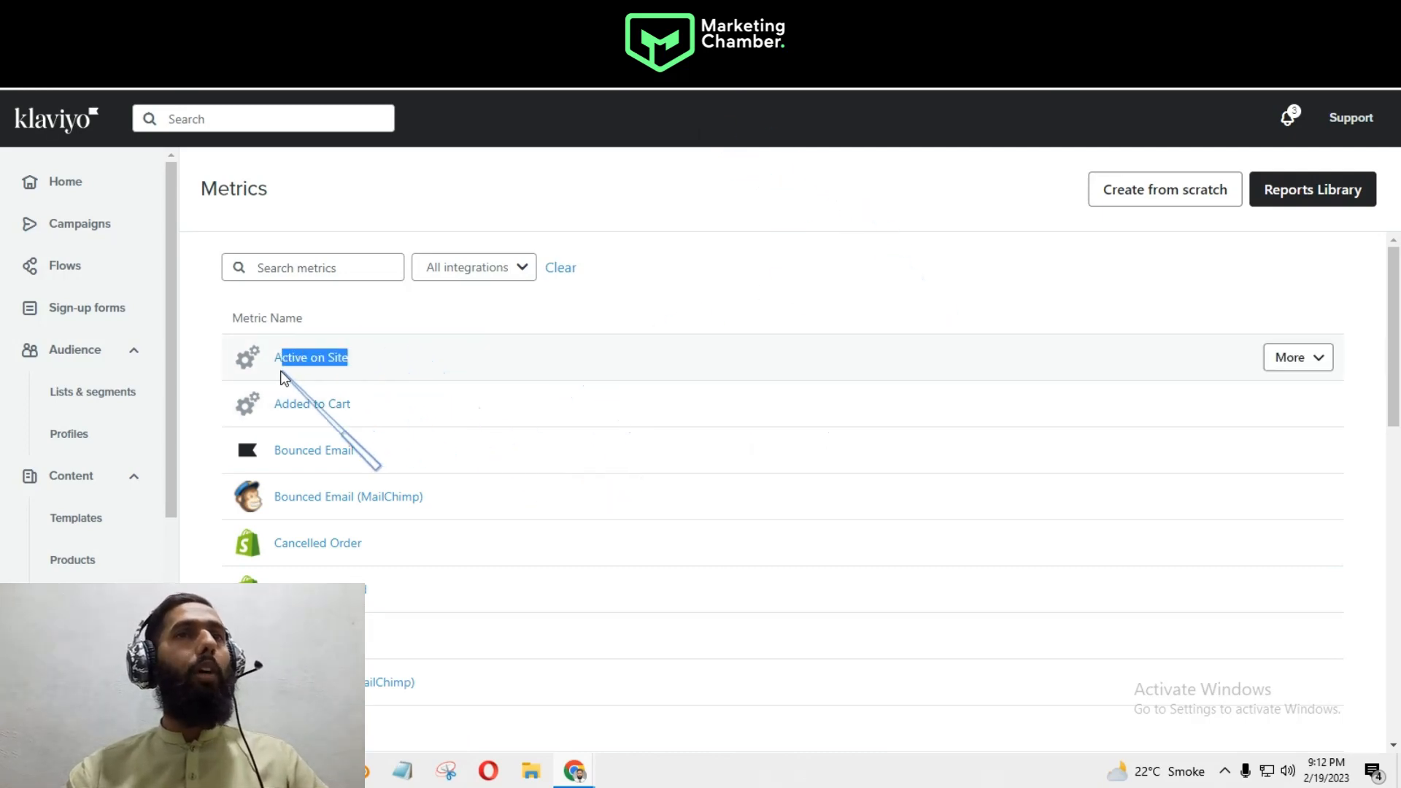
pyautogui.click(208, 342)
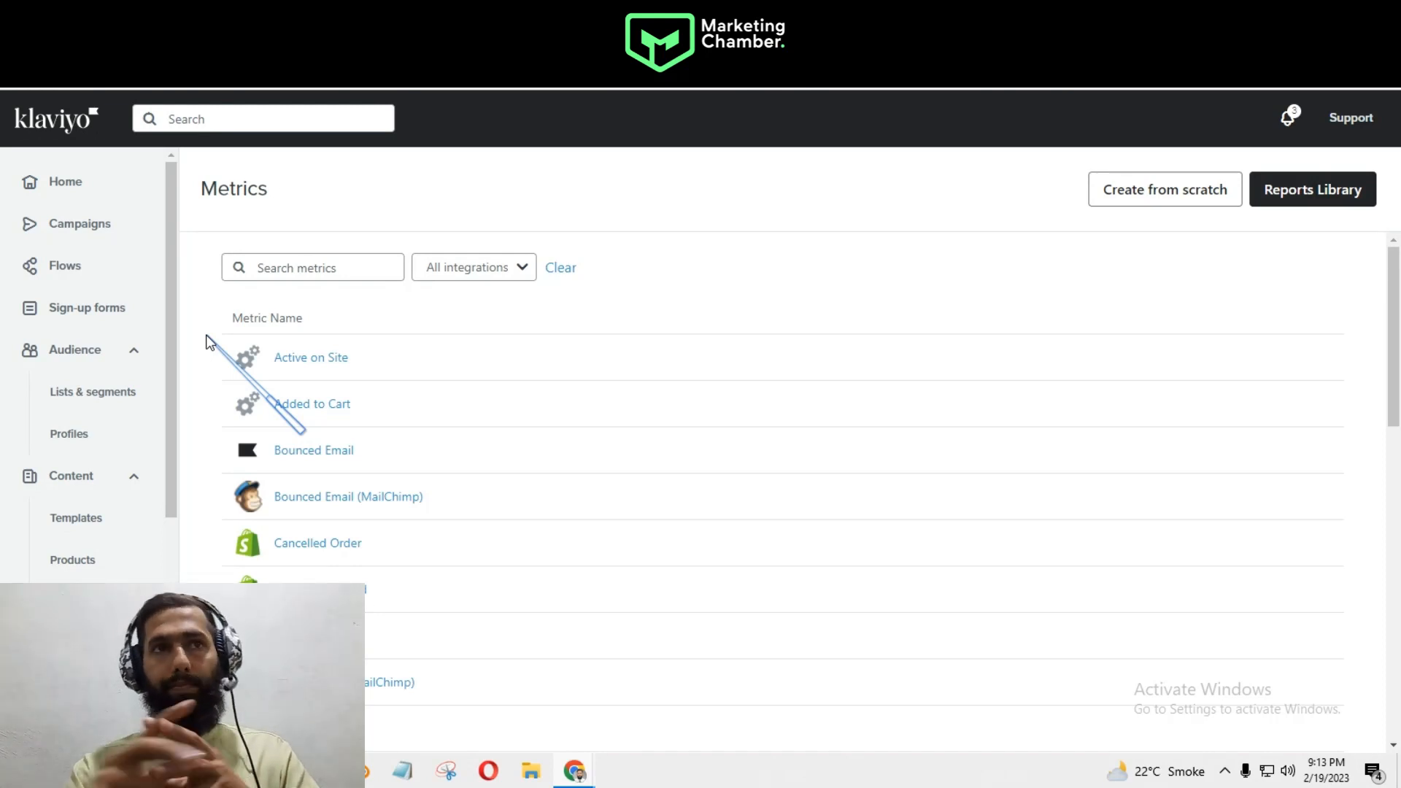
# - Search the metrics for "view" and open the Viewed Product metric
pyautogui.click(325, 276)
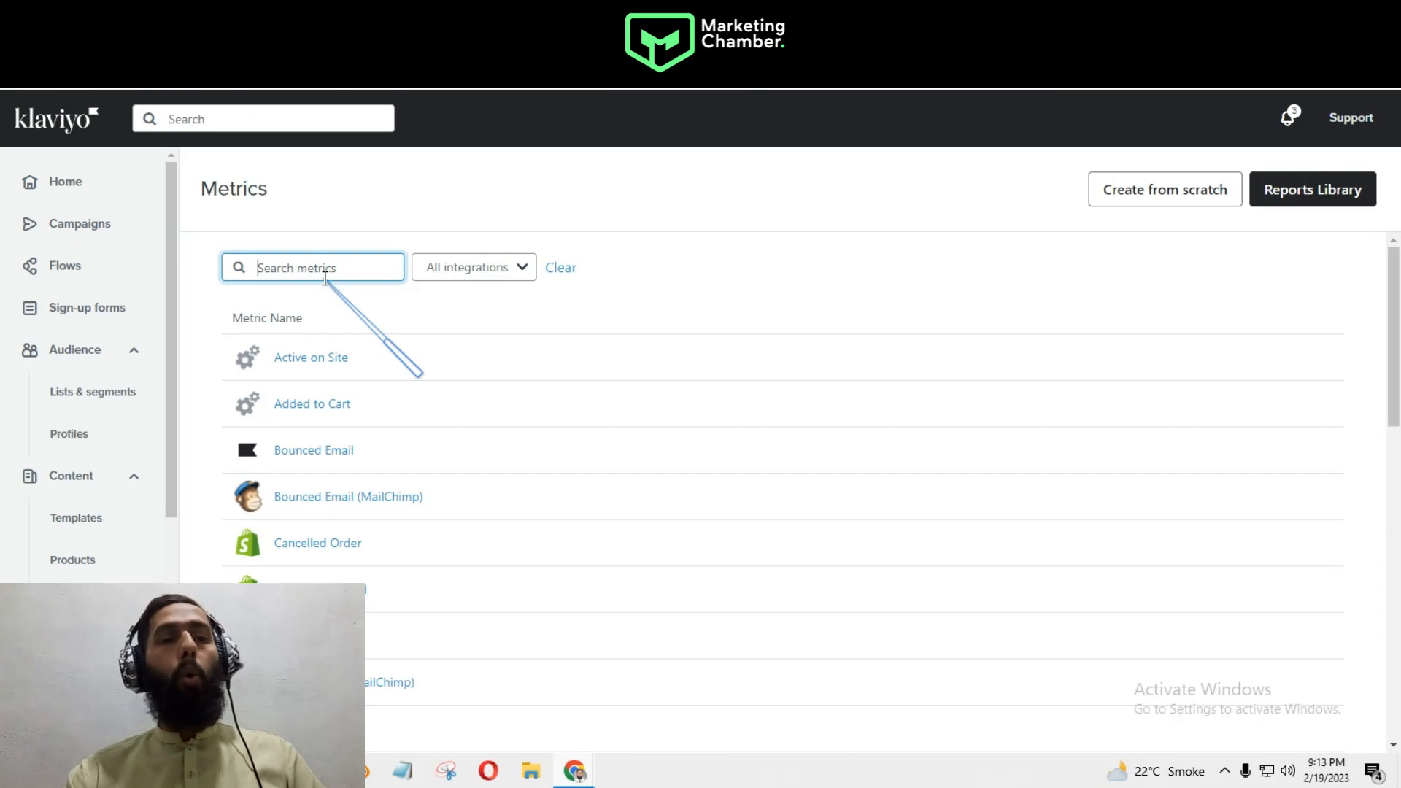
pyautogui.write('view')
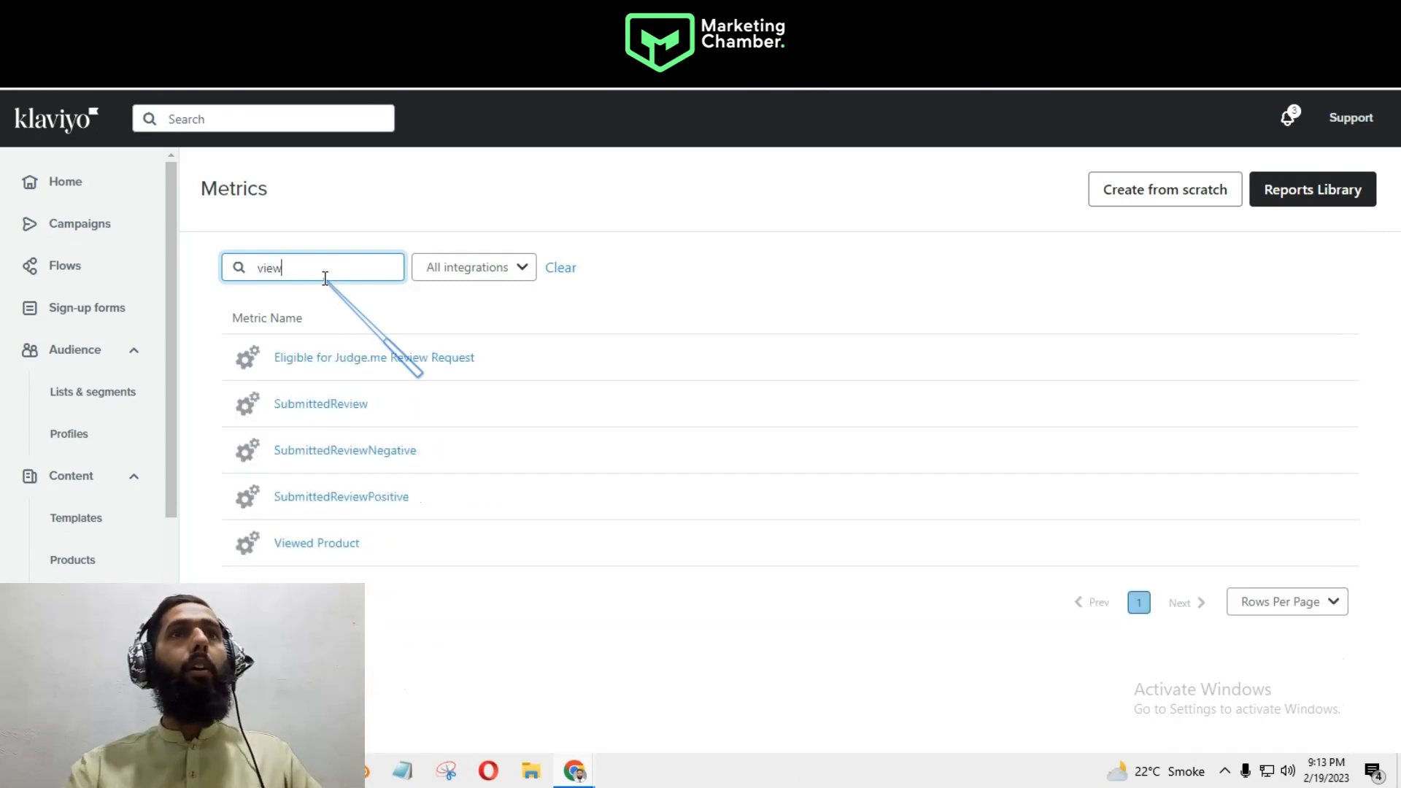
pyautogui.click(311, 544)
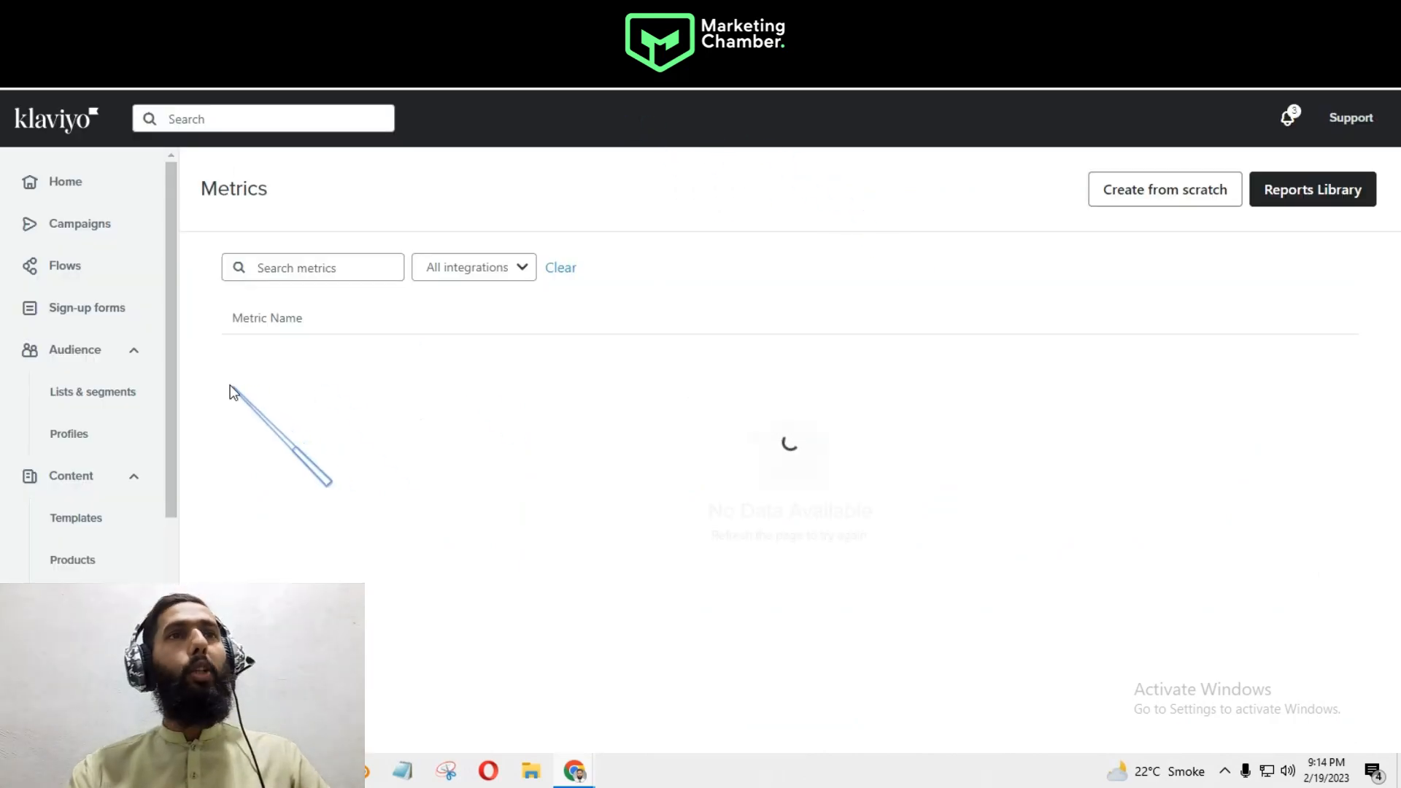
# - Return to the Flows list and search the existing flows for "bro"
pyautogui.click(69, 266)
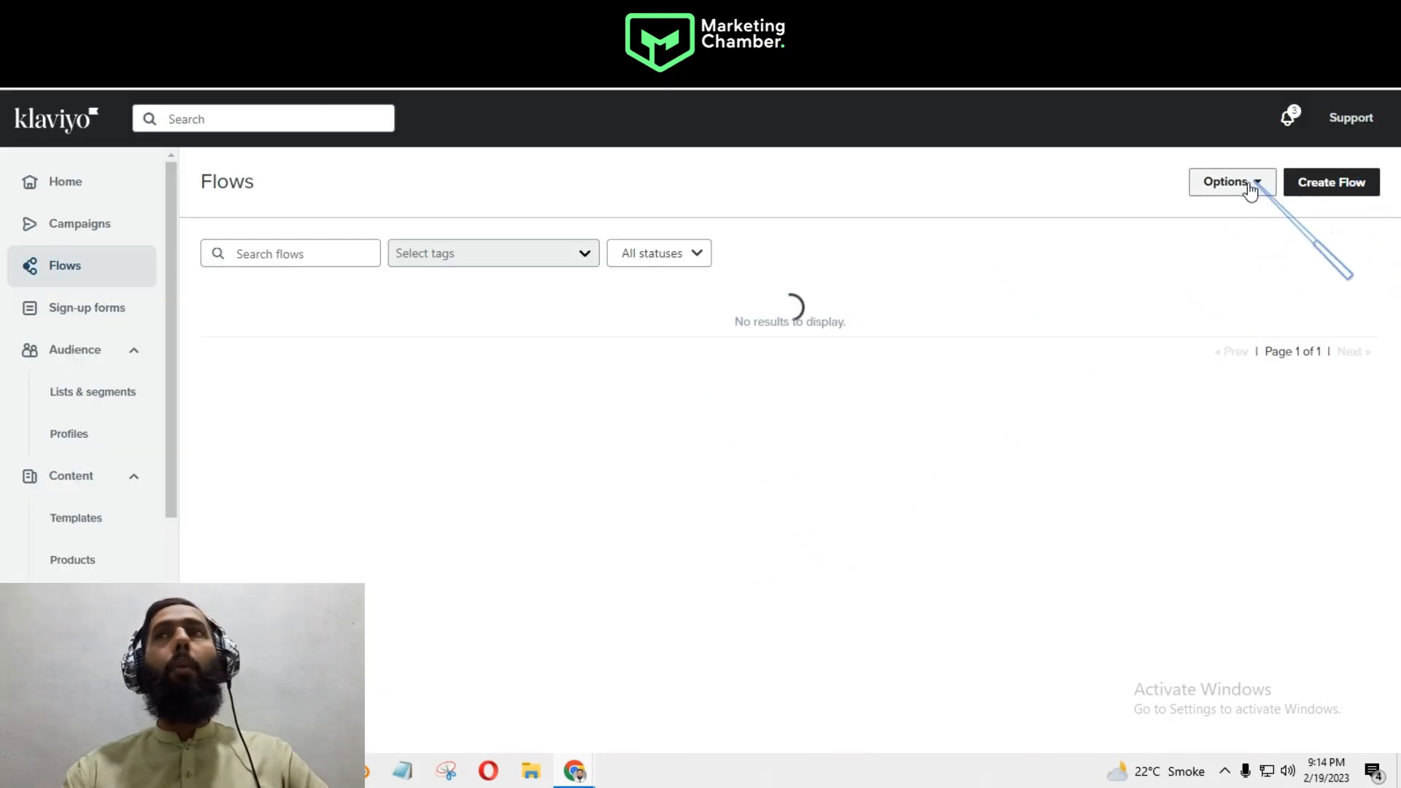
pyautogui.click(1335, 183)
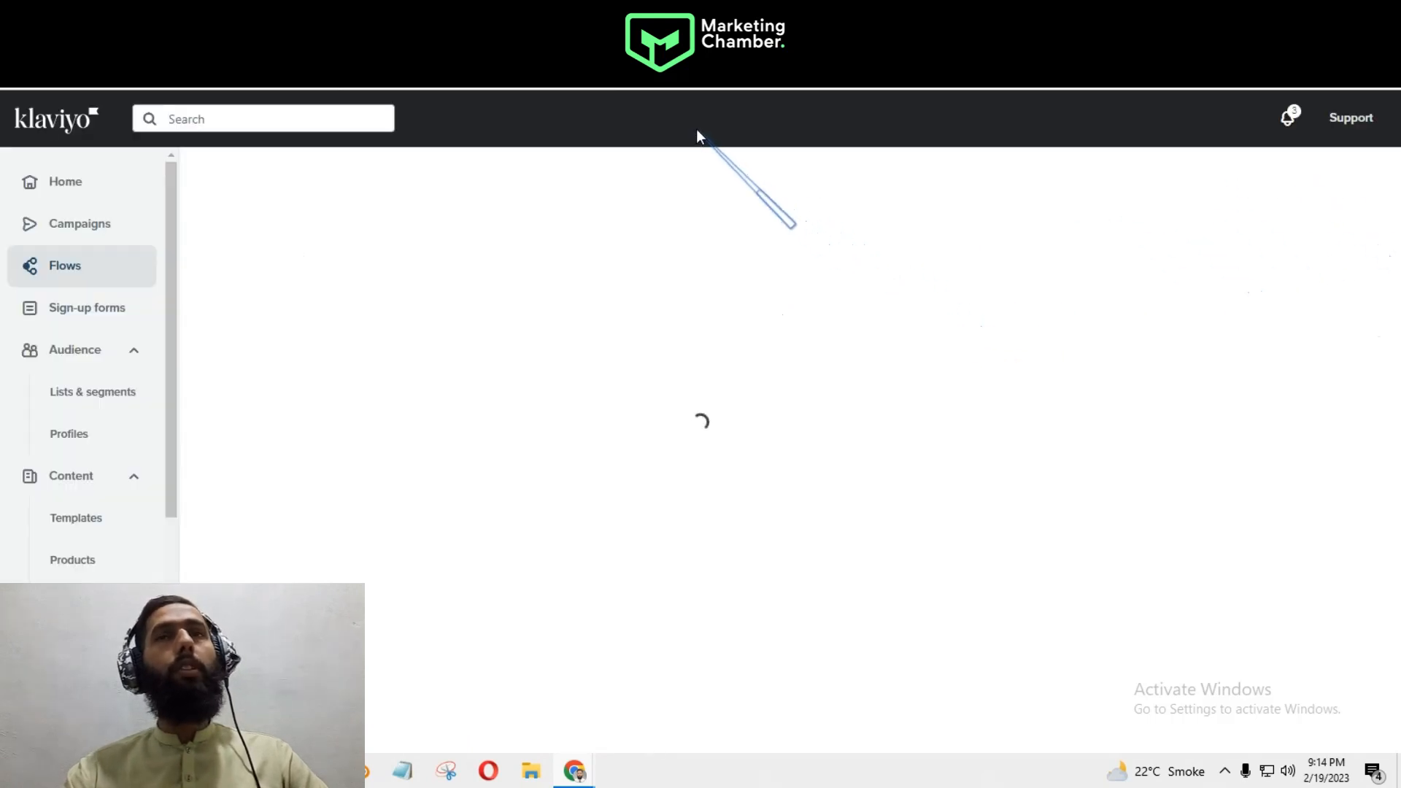
pyautogui.click(260, 255)
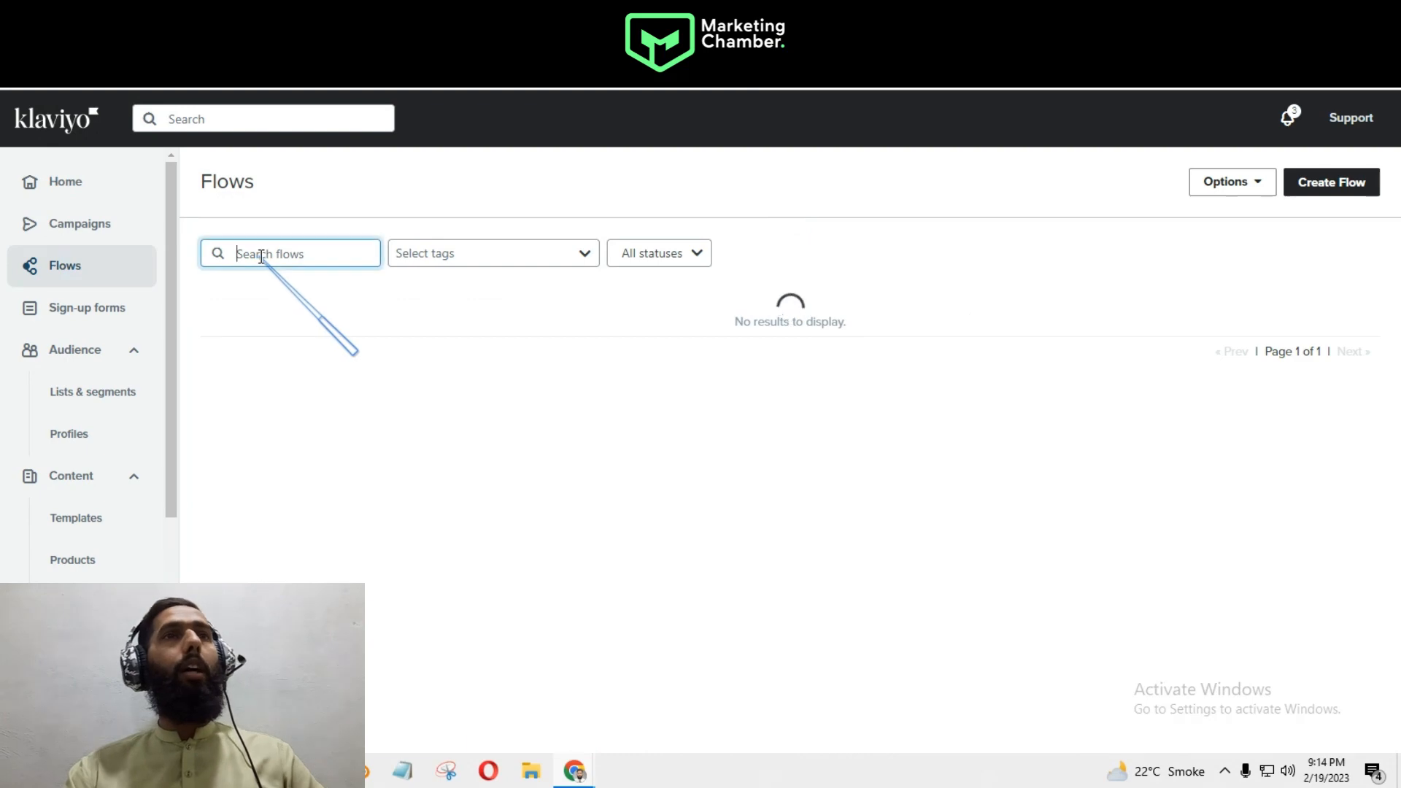
pyautogui.write('bro')
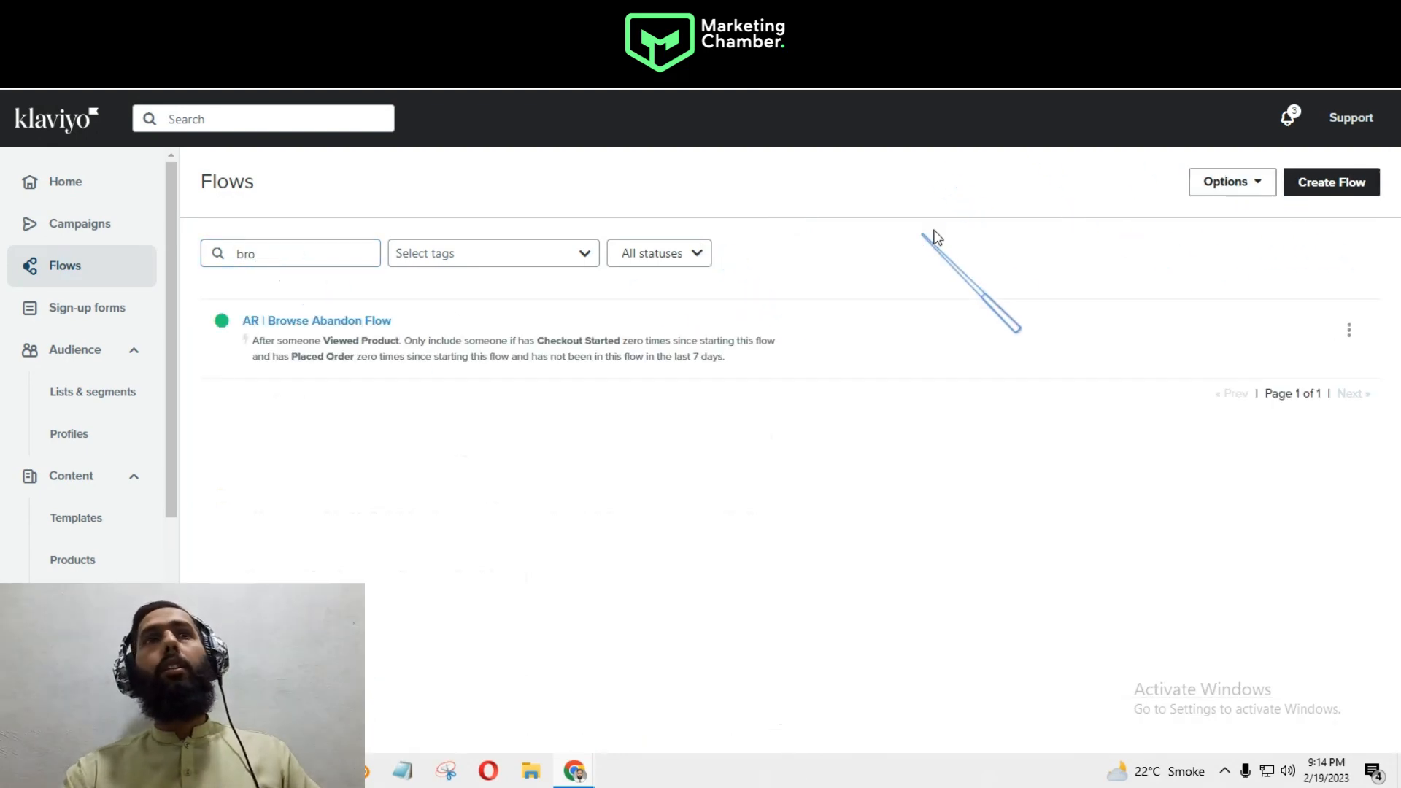
# - Start creating a new flow and search the flow templates for "browse"
pyautogui.click(1331, 183)
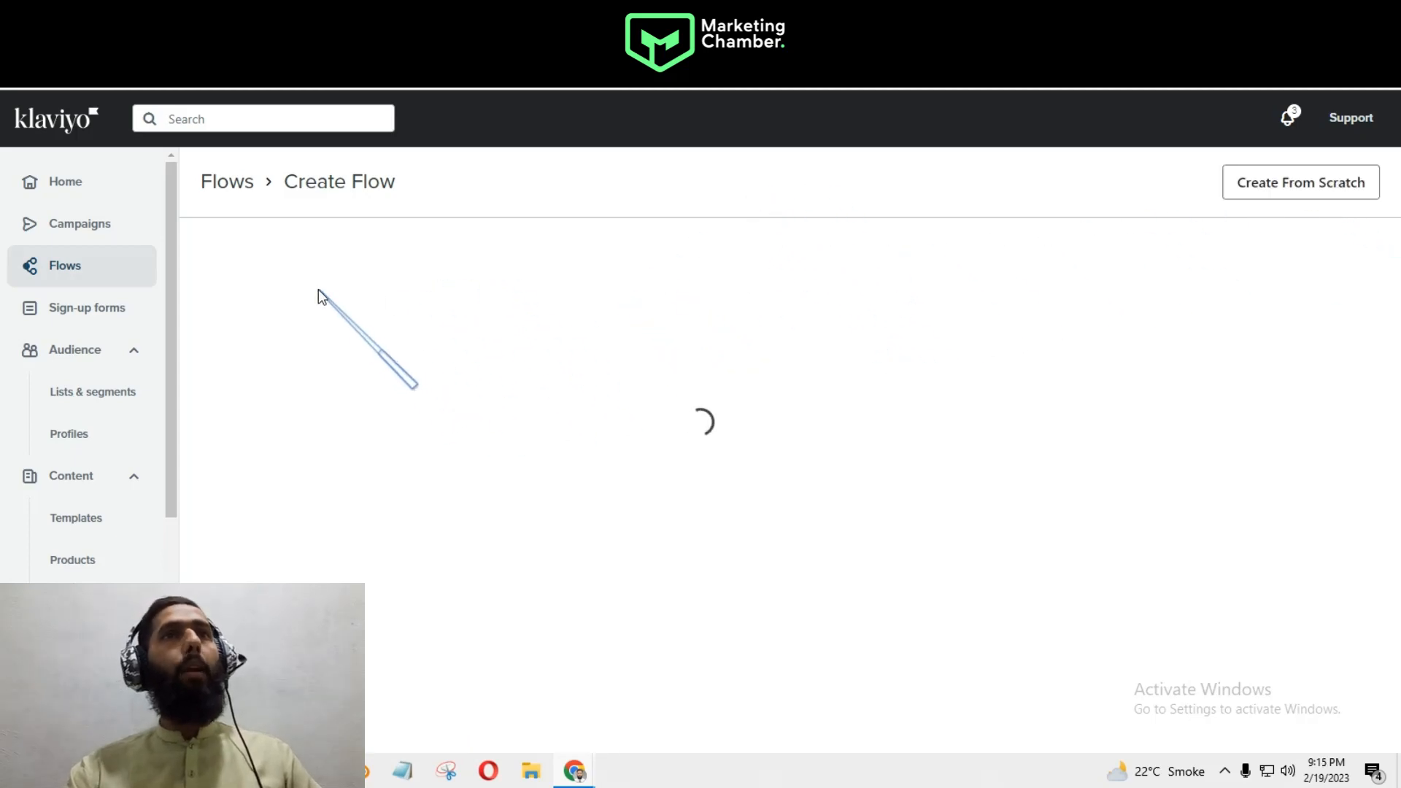
pyautogui.click(448, 259)
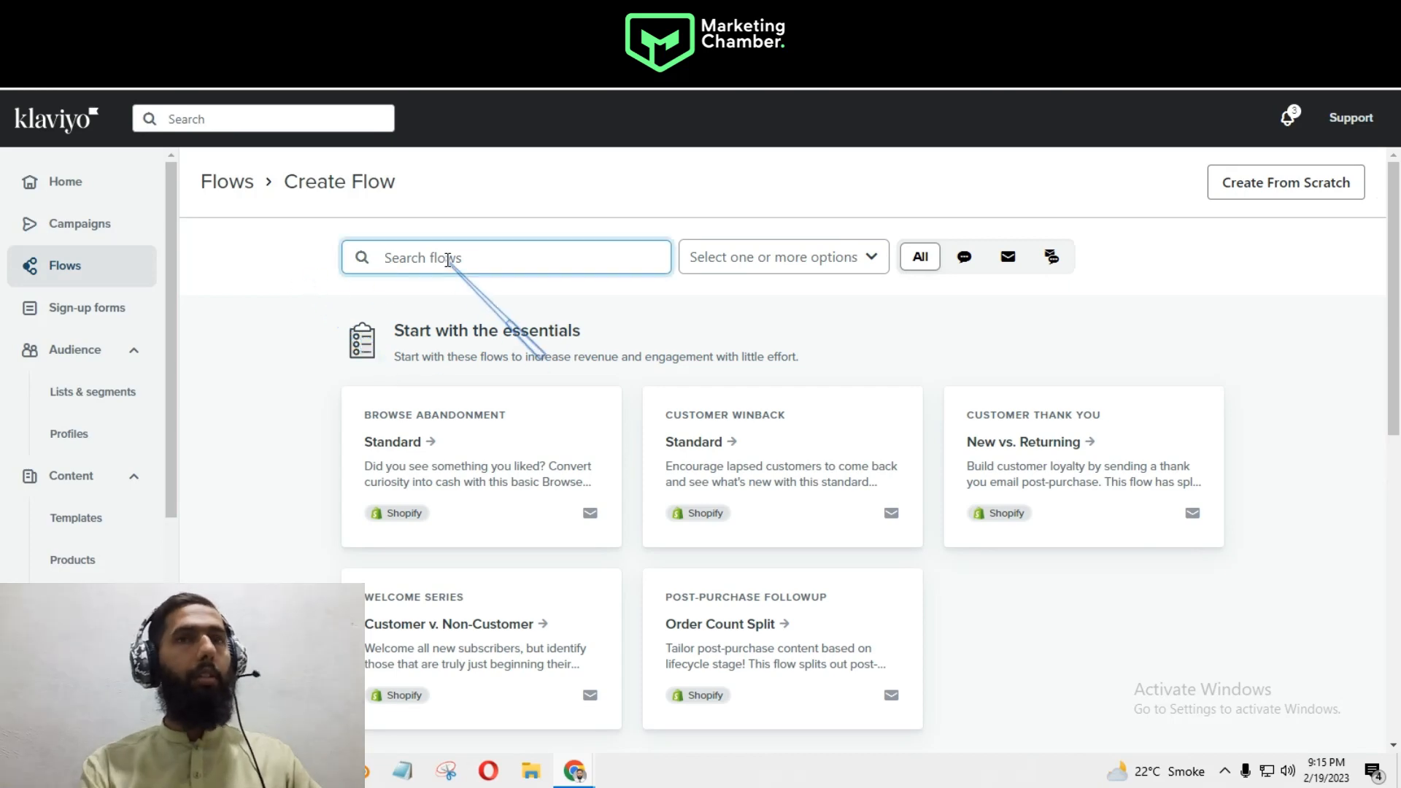
pyautogui.write('browse')
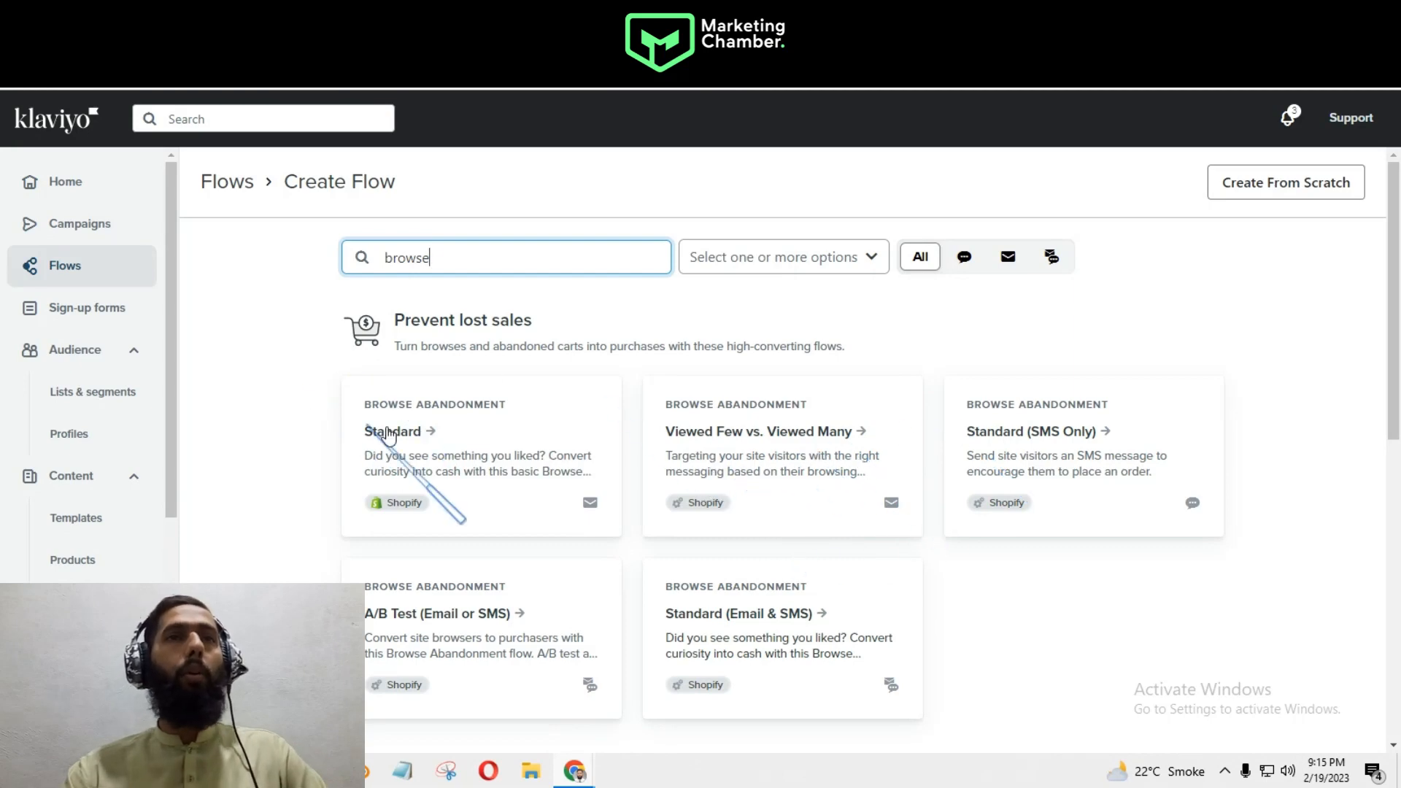
# - Create a flow from the Standard browse abandonment template and name it "class 11th | Browse Abandon Flow"
pyautogui.click(430, 453)
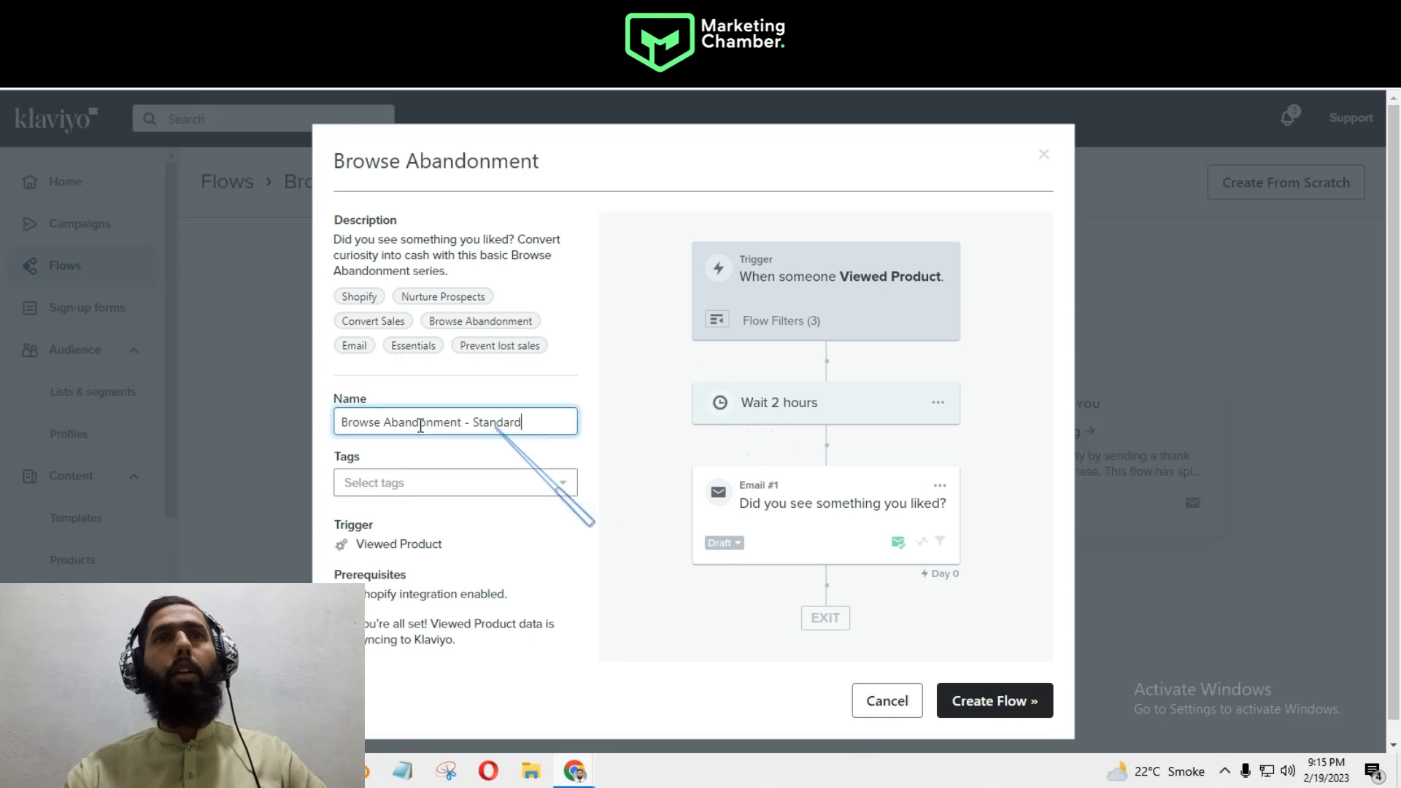
pyautogui.hotkey('ctrl', 'a')
pyautogui.write('c')
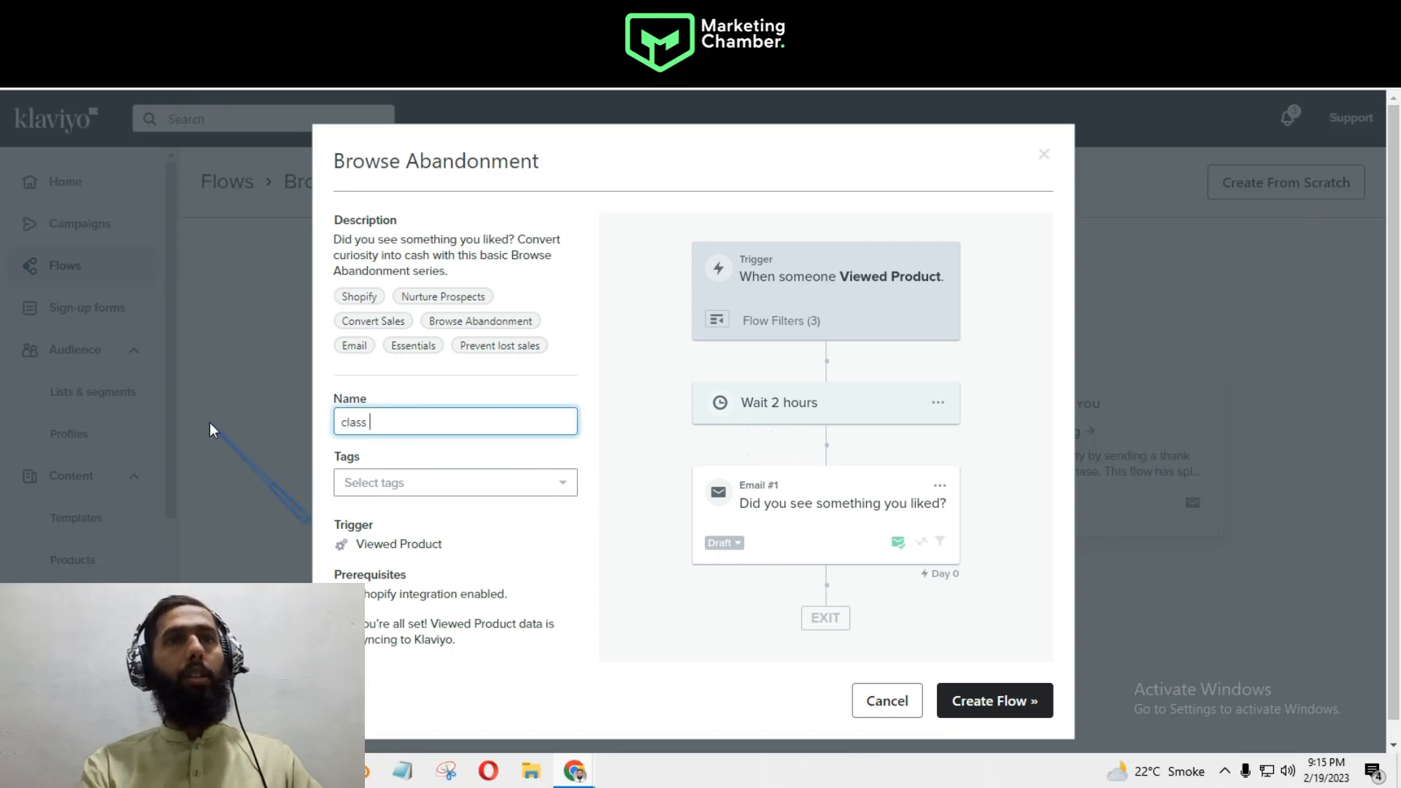
pyautogui.write('lass 11t')
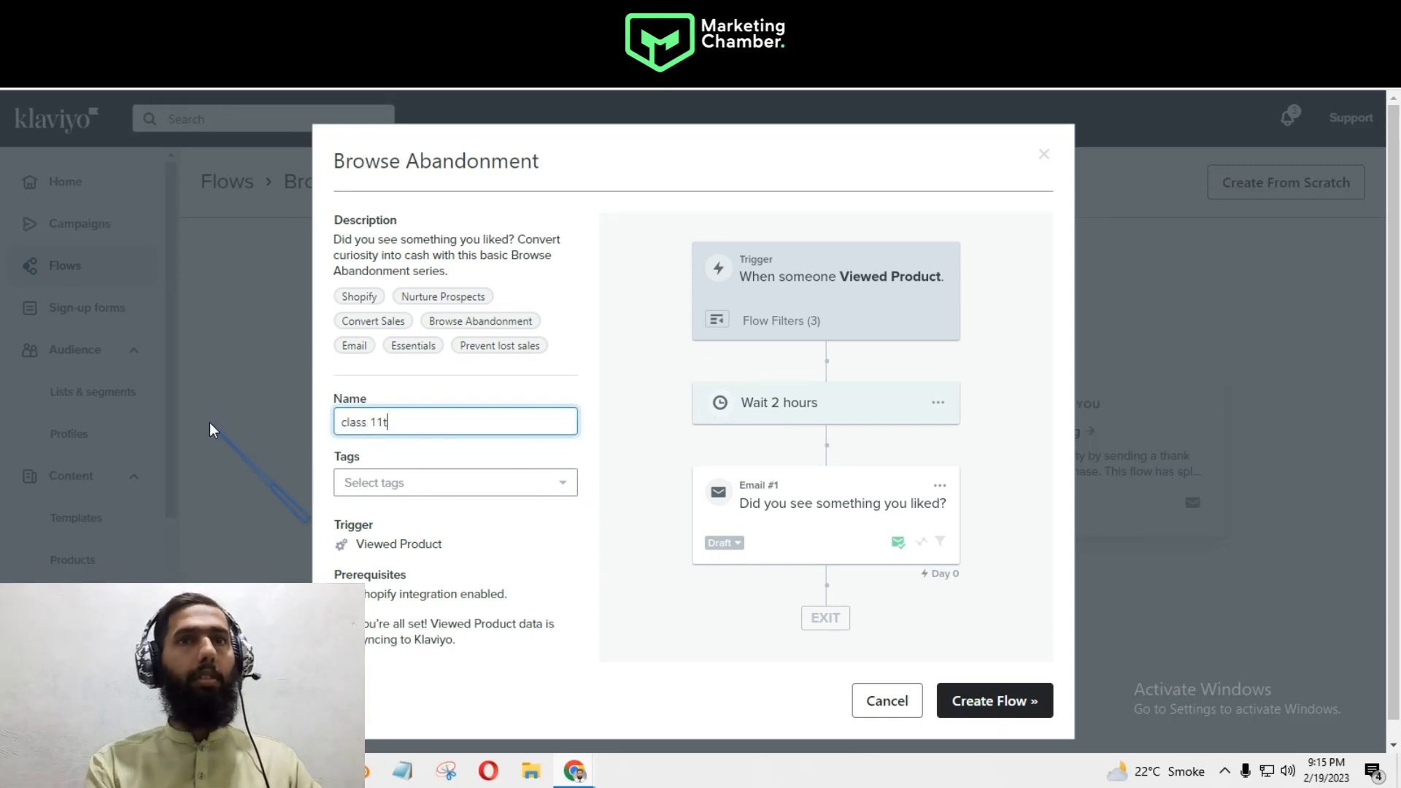
pyautogui.write('h | B')
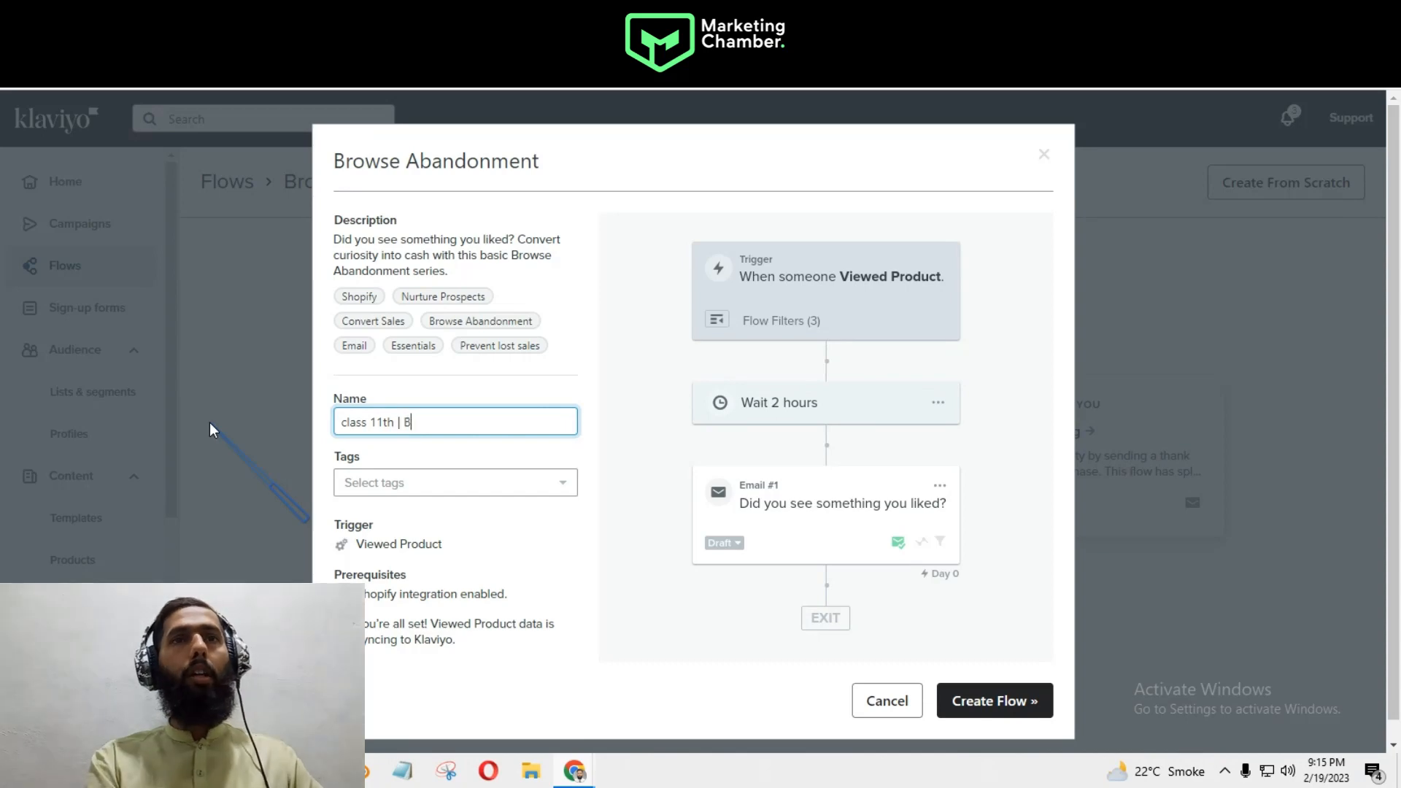
pyautogui.write('rowse Abandon Flow')
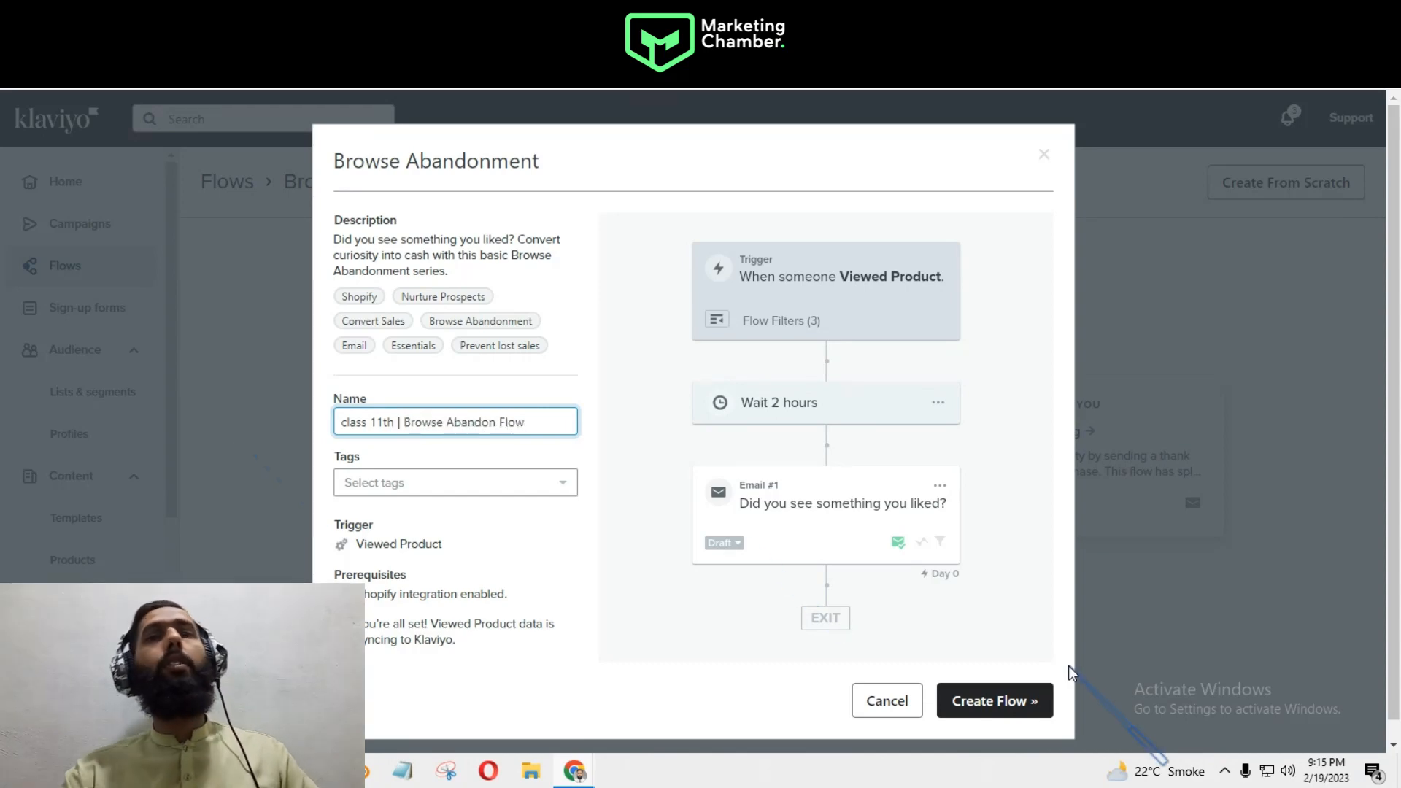
pyautogui.click(1029, 701)
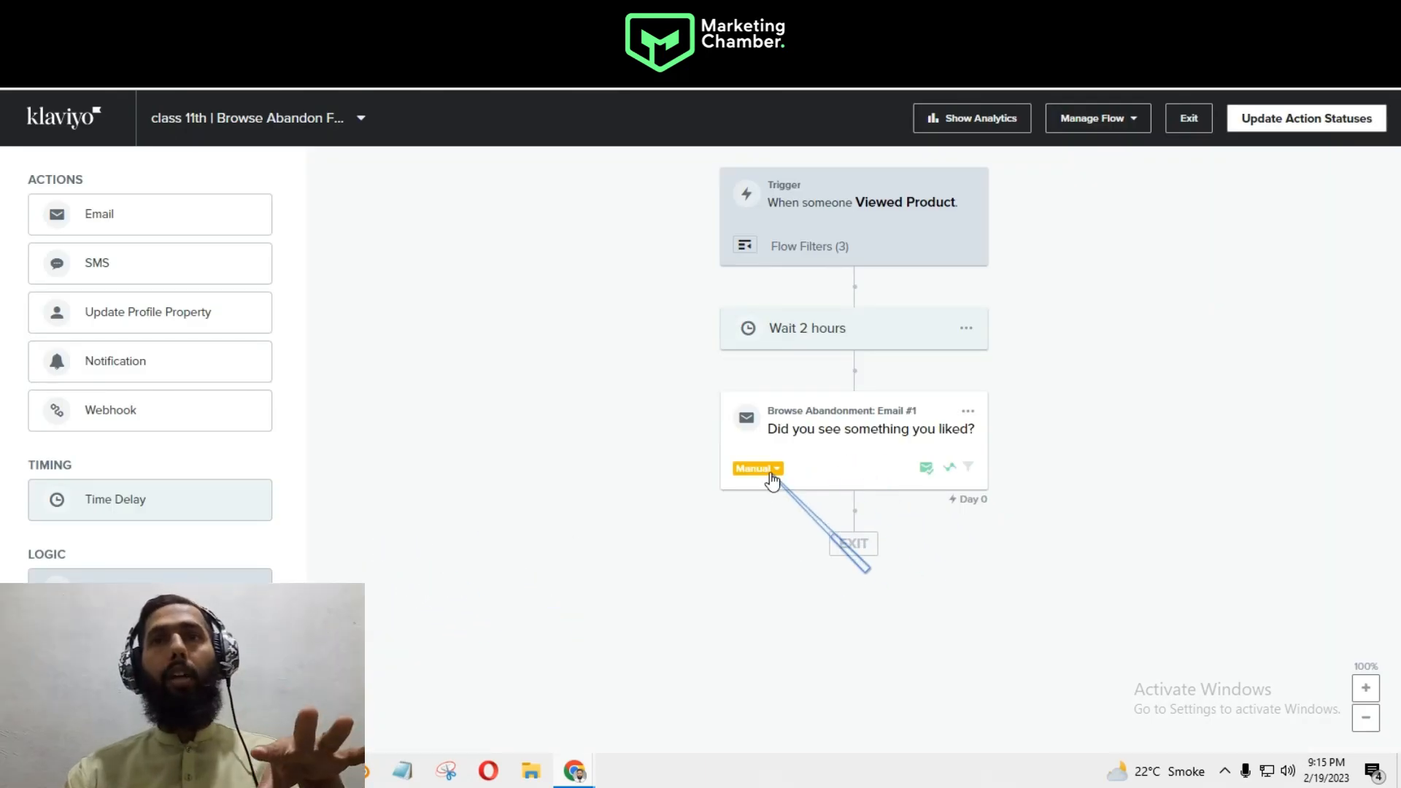
# - Set the status of the "Did you see something you liked?" email to Draft
pyautogui.click(762, 468)
pyautogui.click(770, 489)
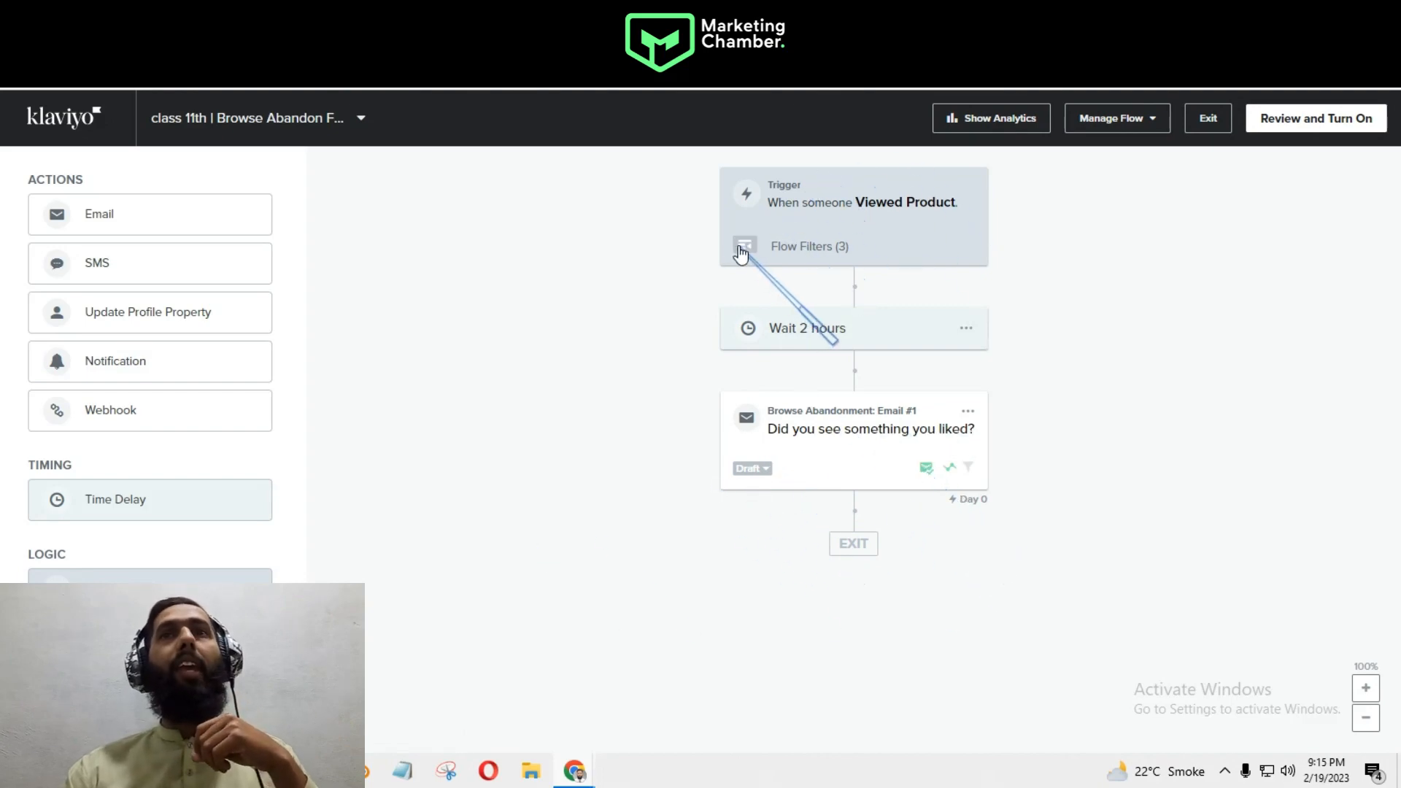
# - Open the flow filters of the Viewed Product trigger and delete all the preset filters
pyautogui.click(743, 246)
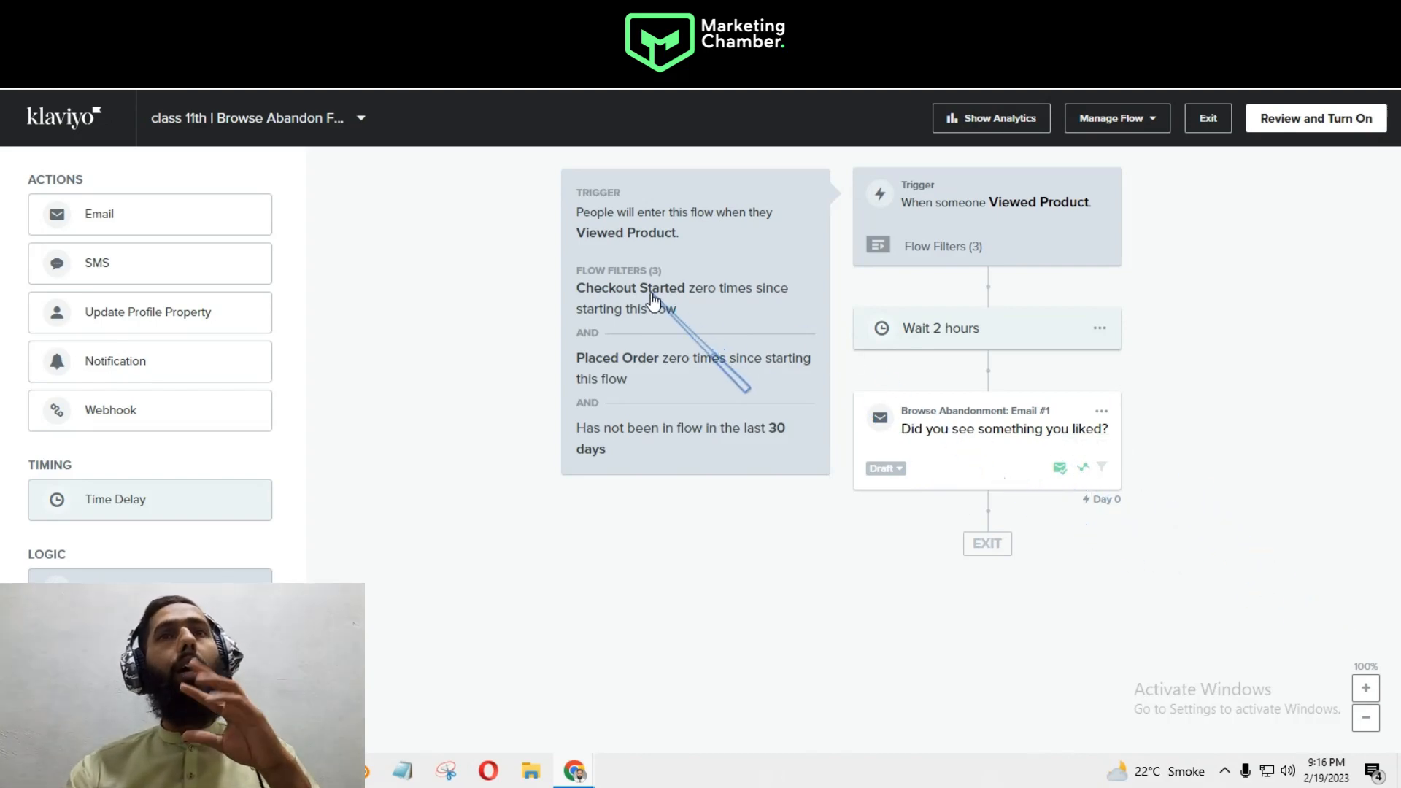
pyautogui.click(653, 299)
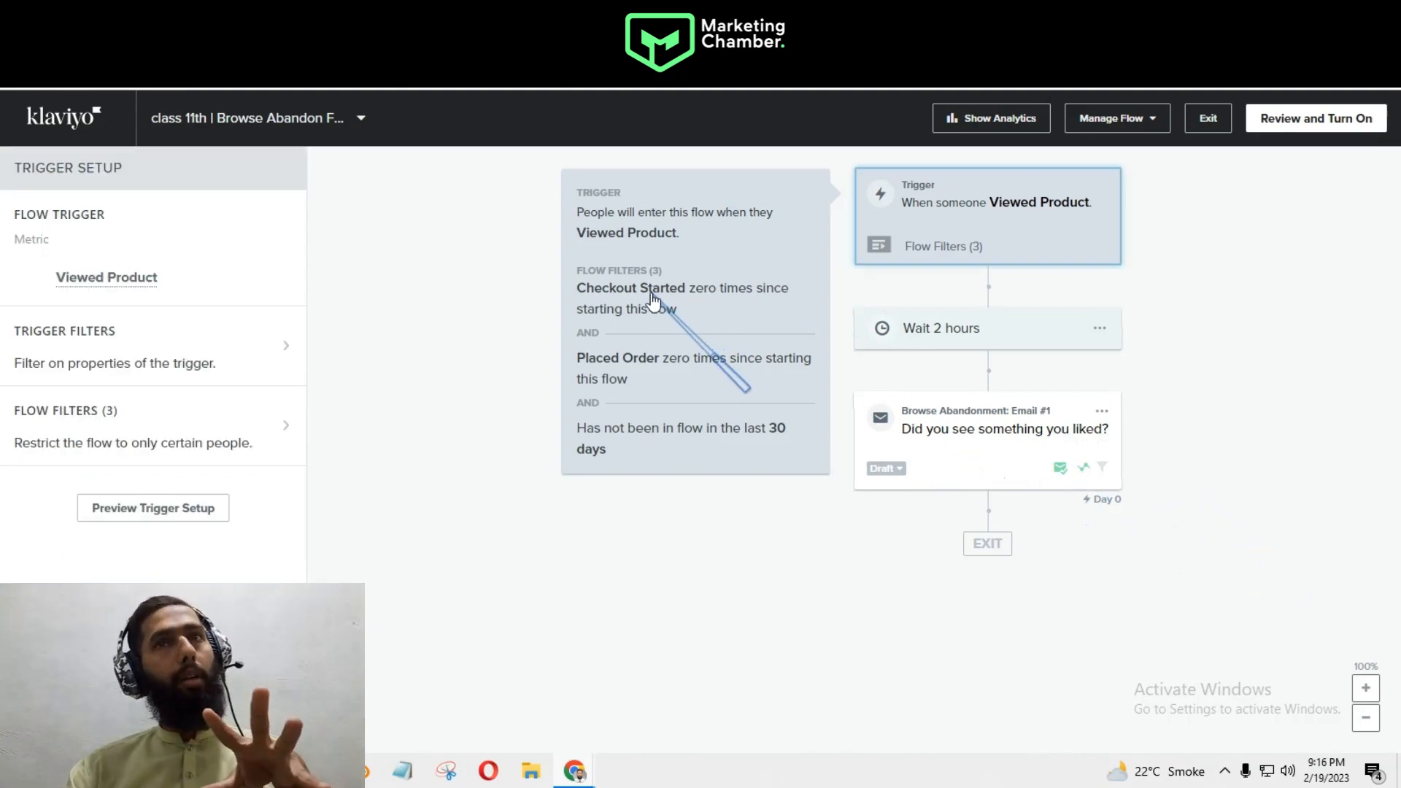
pyautogui.click(113, 413)
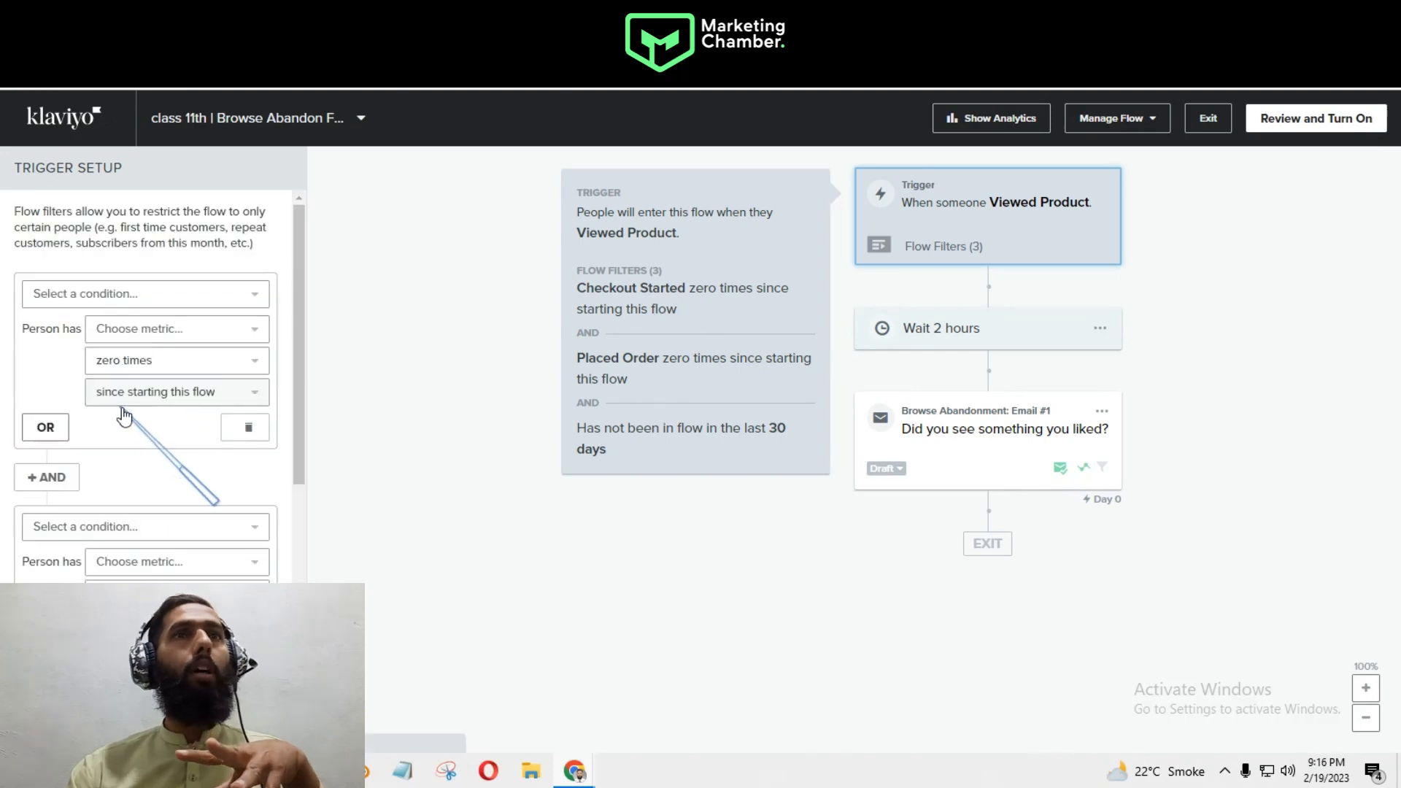
pyautogui.click(262, 437)
pyautogui.click(253, 431)
pyautogui.click(256, 431)
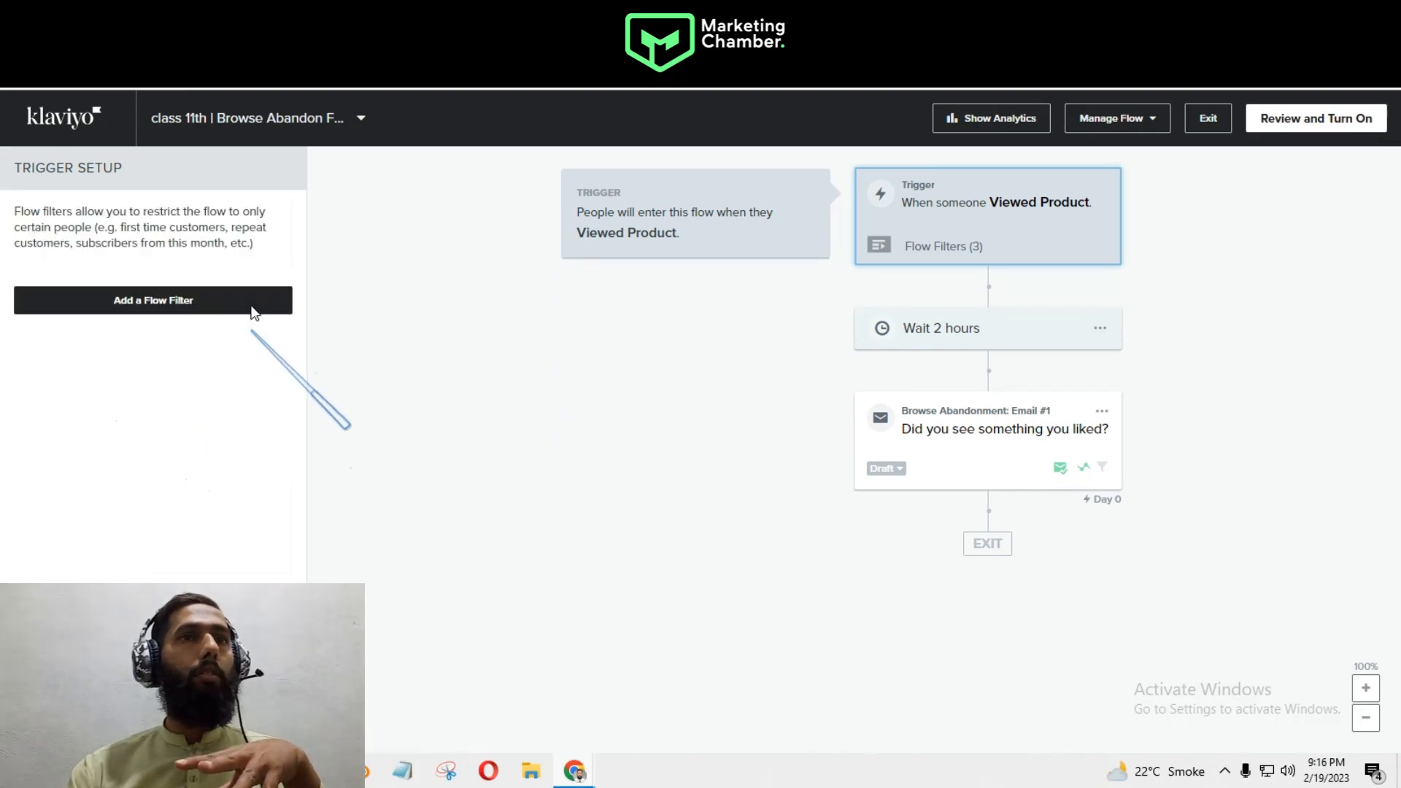
# - Add a flow filter on what someone has done, with the Added to Cart metric set to zero times
pyautogui.click(237, 301)
pyautogui.click(168, 299)
pyautogui.click(153, 322)
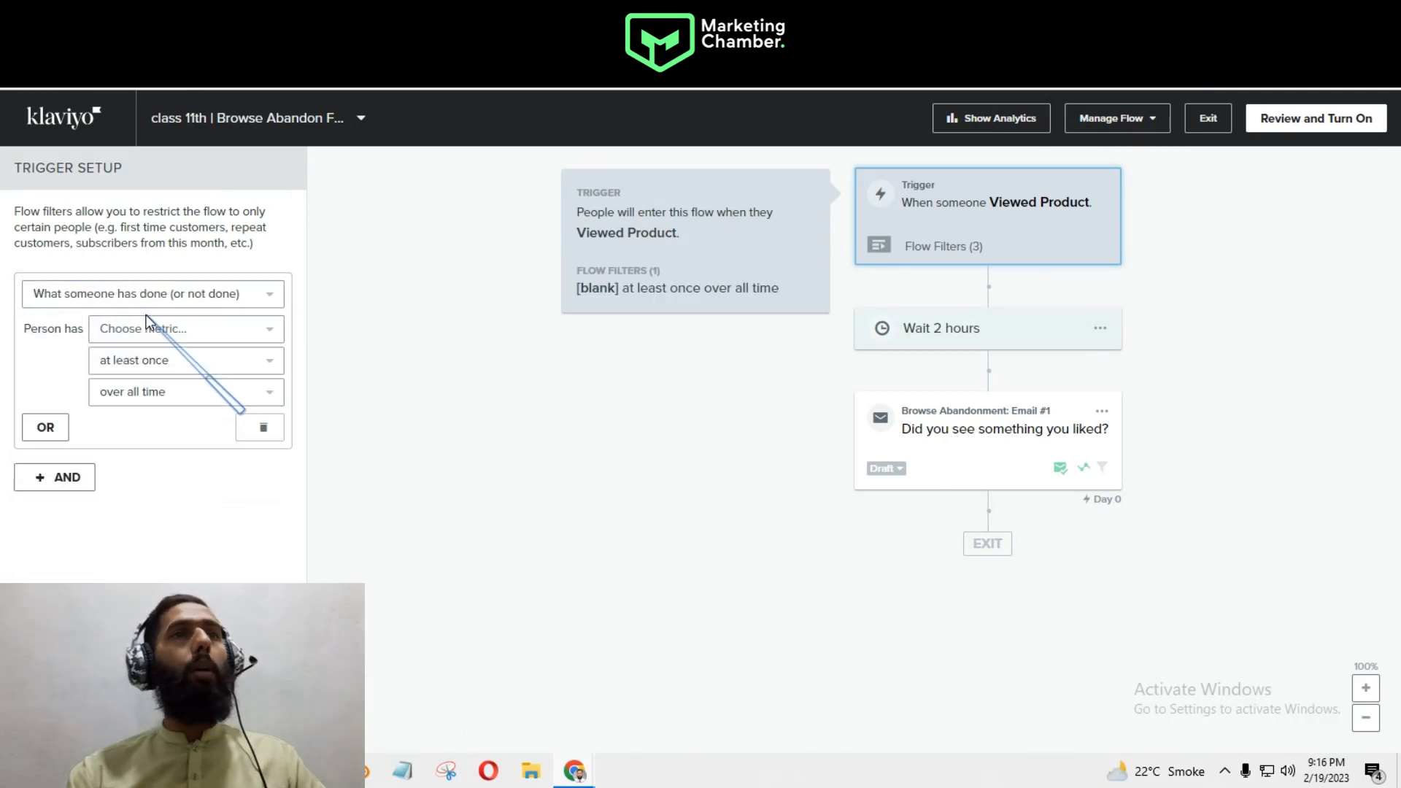
pyautogui.click(141, 328)
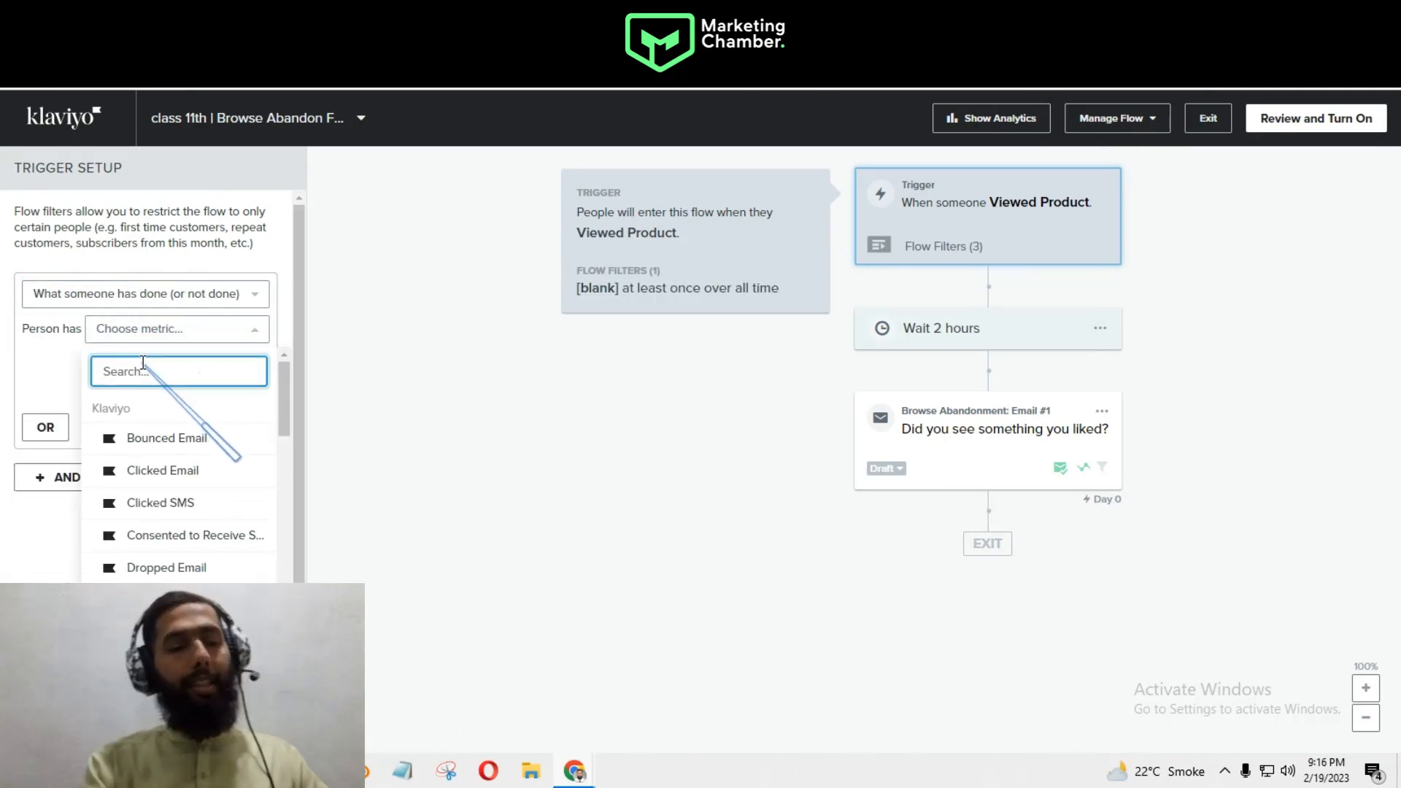
pyautogui.write('add')
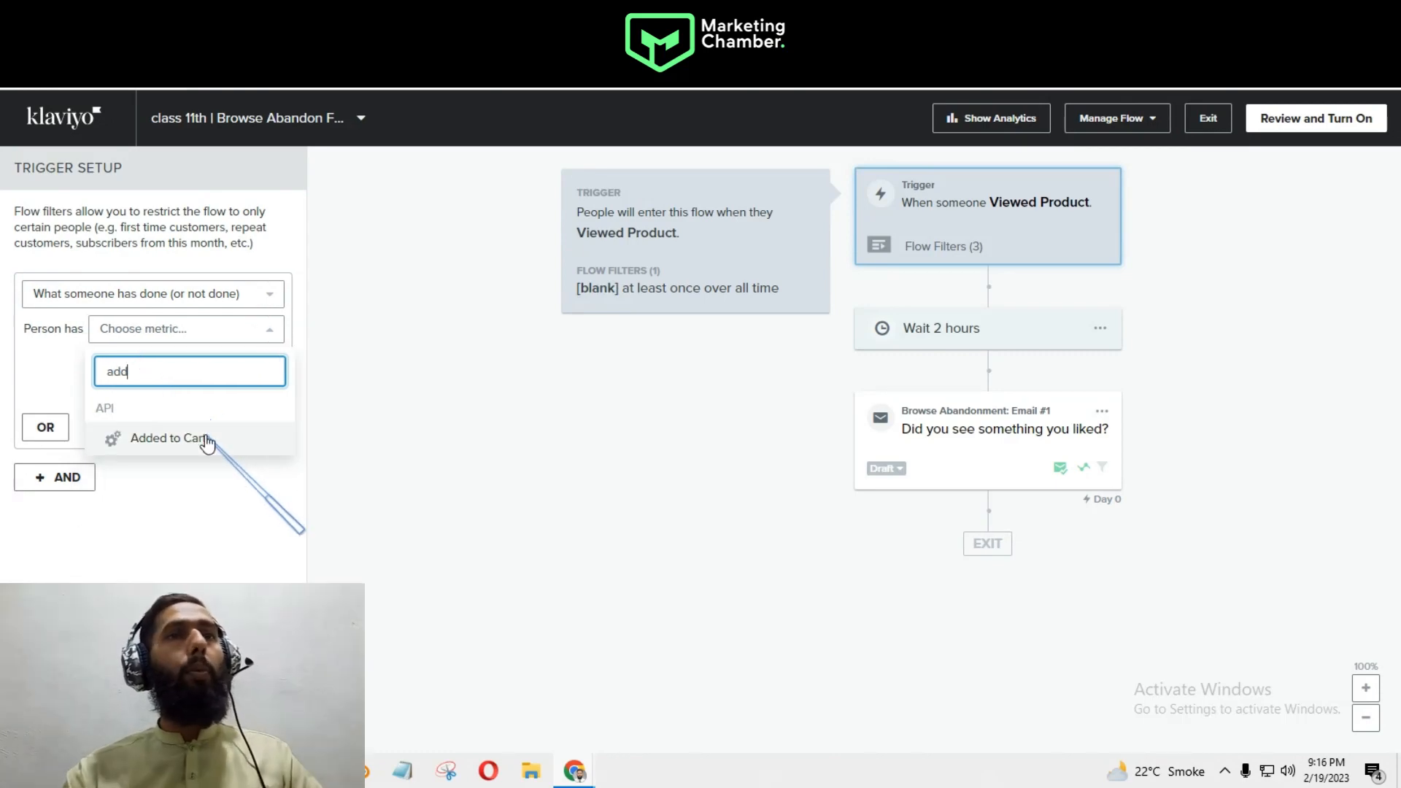
pyautogui.click(208, 439)
pyautogui.click(263, 360)
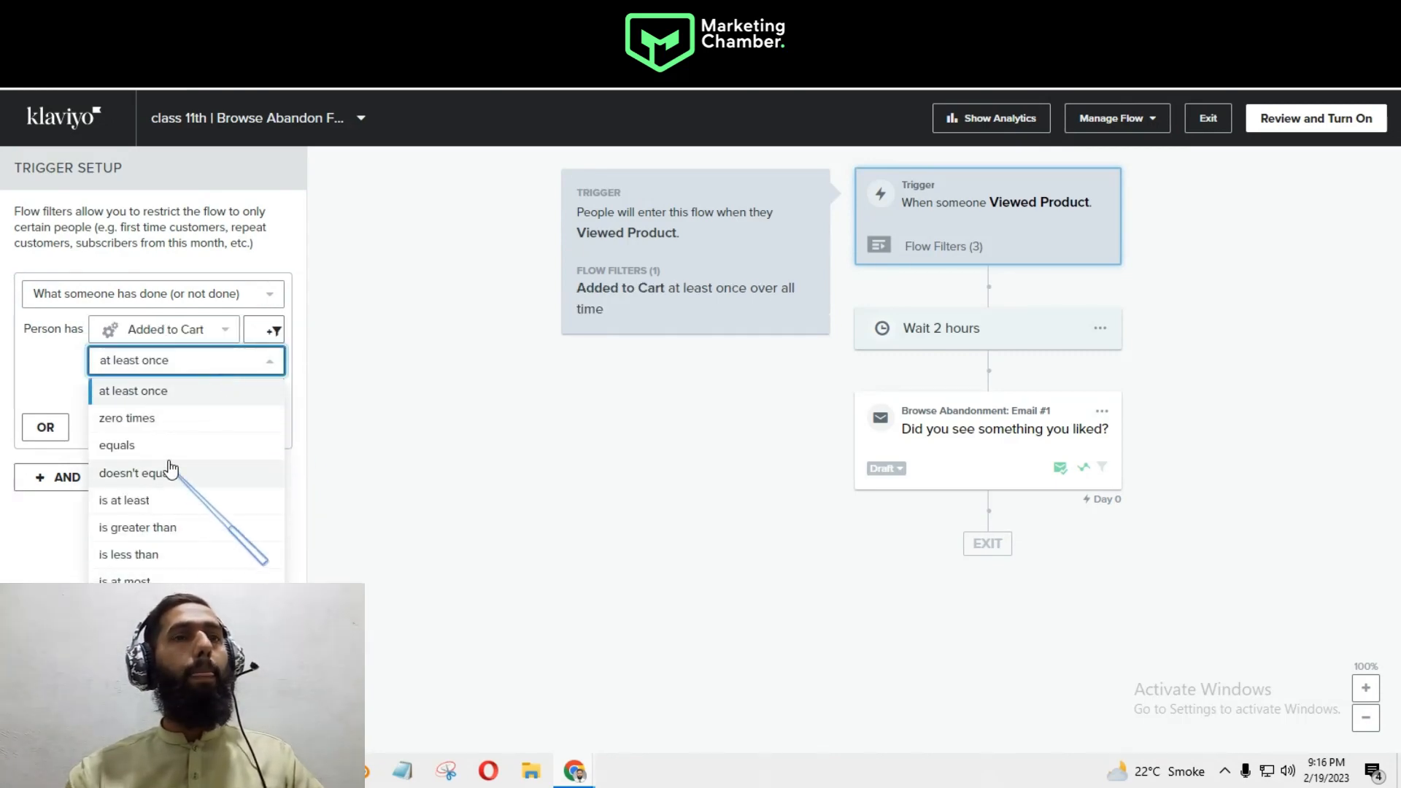
pyautogui.click(175, 419)
# - Set the time range of the Added to Cart filter to since starting this flow
pyautogui.click(186, 392)
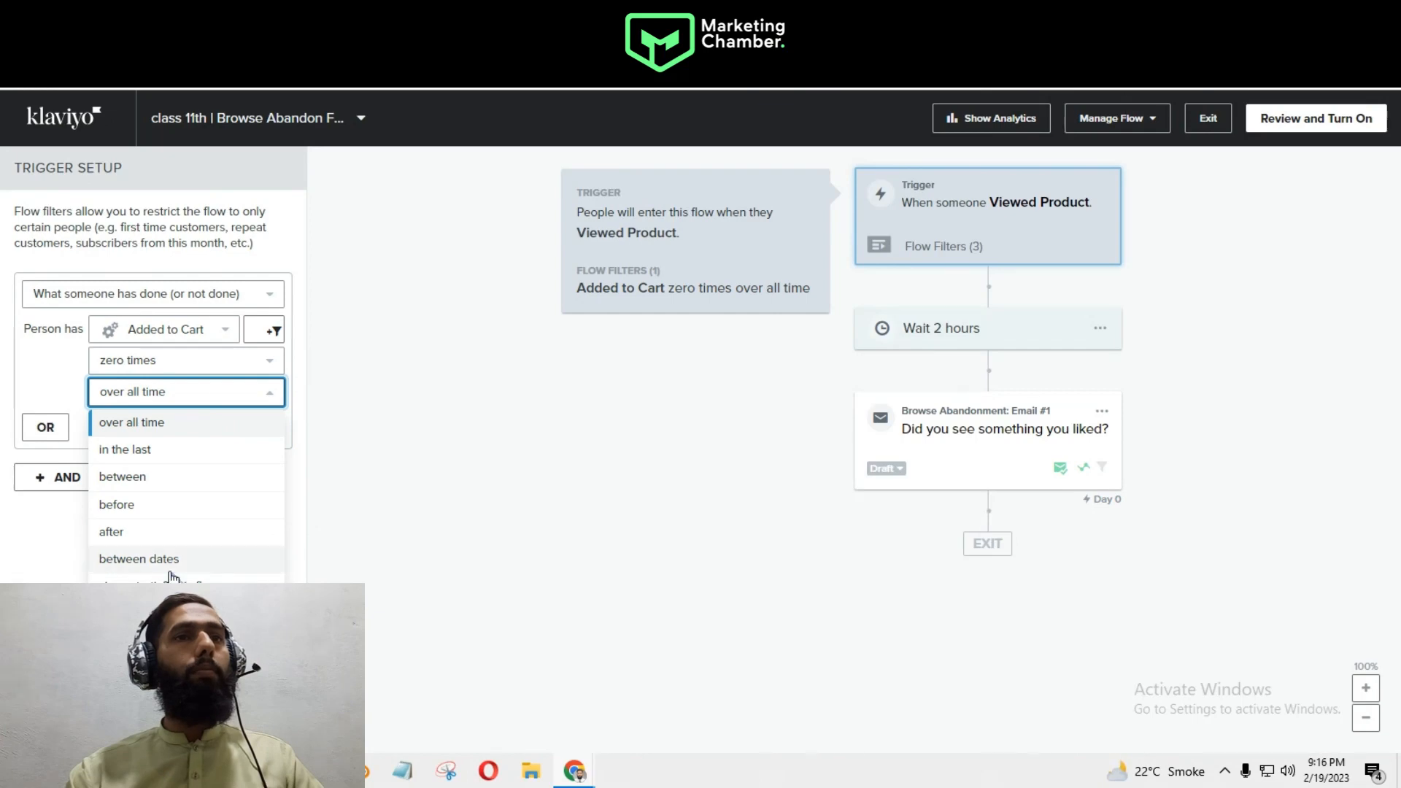
pyautogui.click(171, 562)
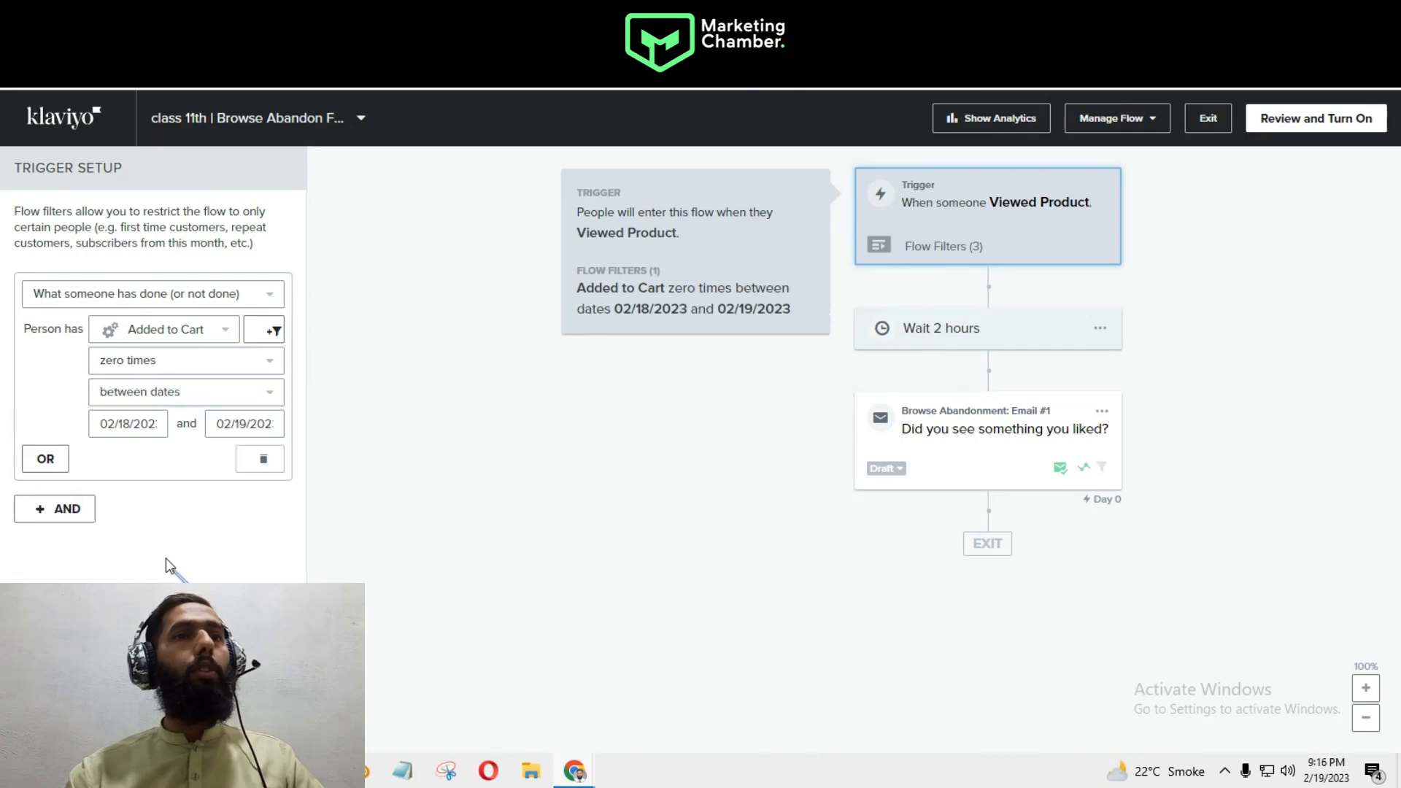
pyautogui.click(172, 366)
pyautogui.click(44, 374)
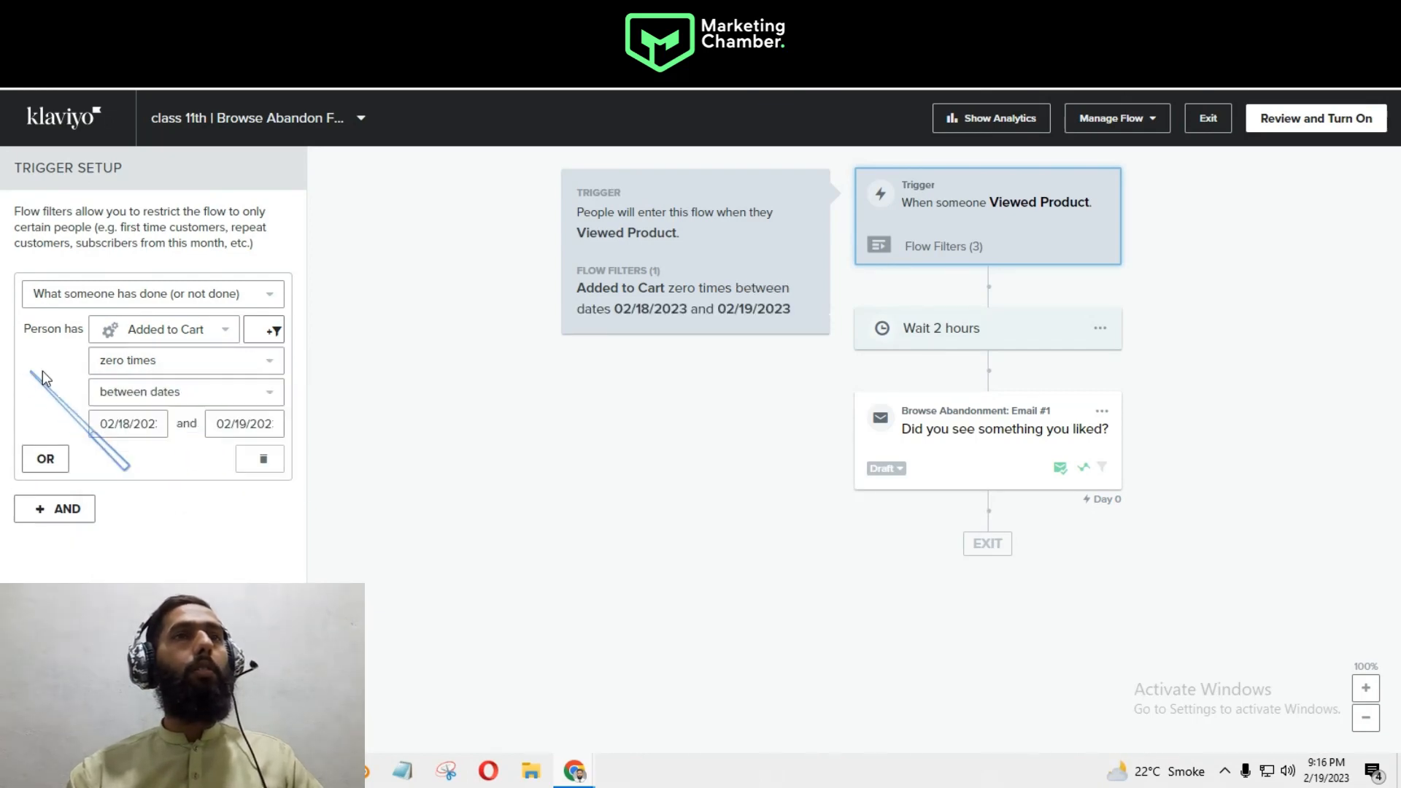
pyautogui.click(212, 393)
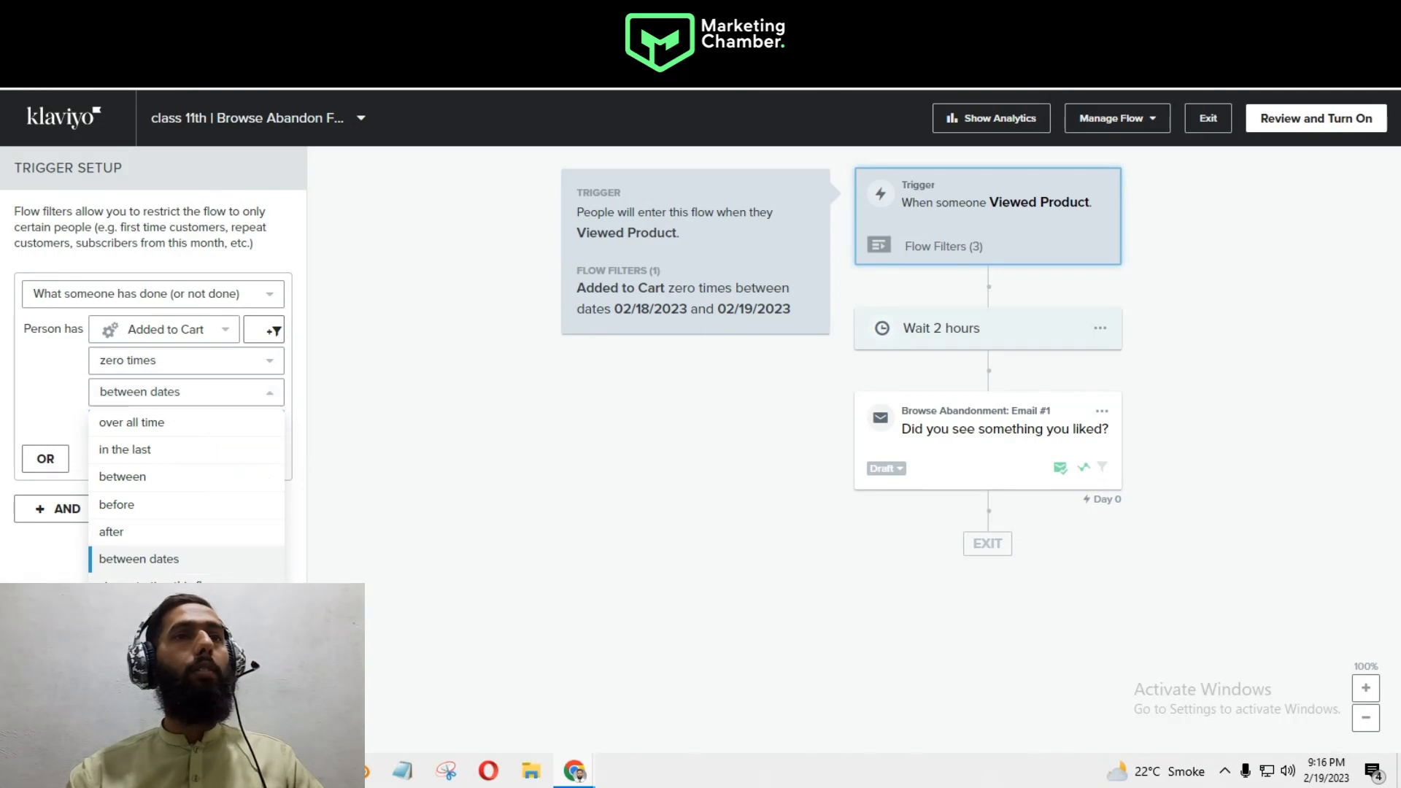
pyautogui.click(154, 585)
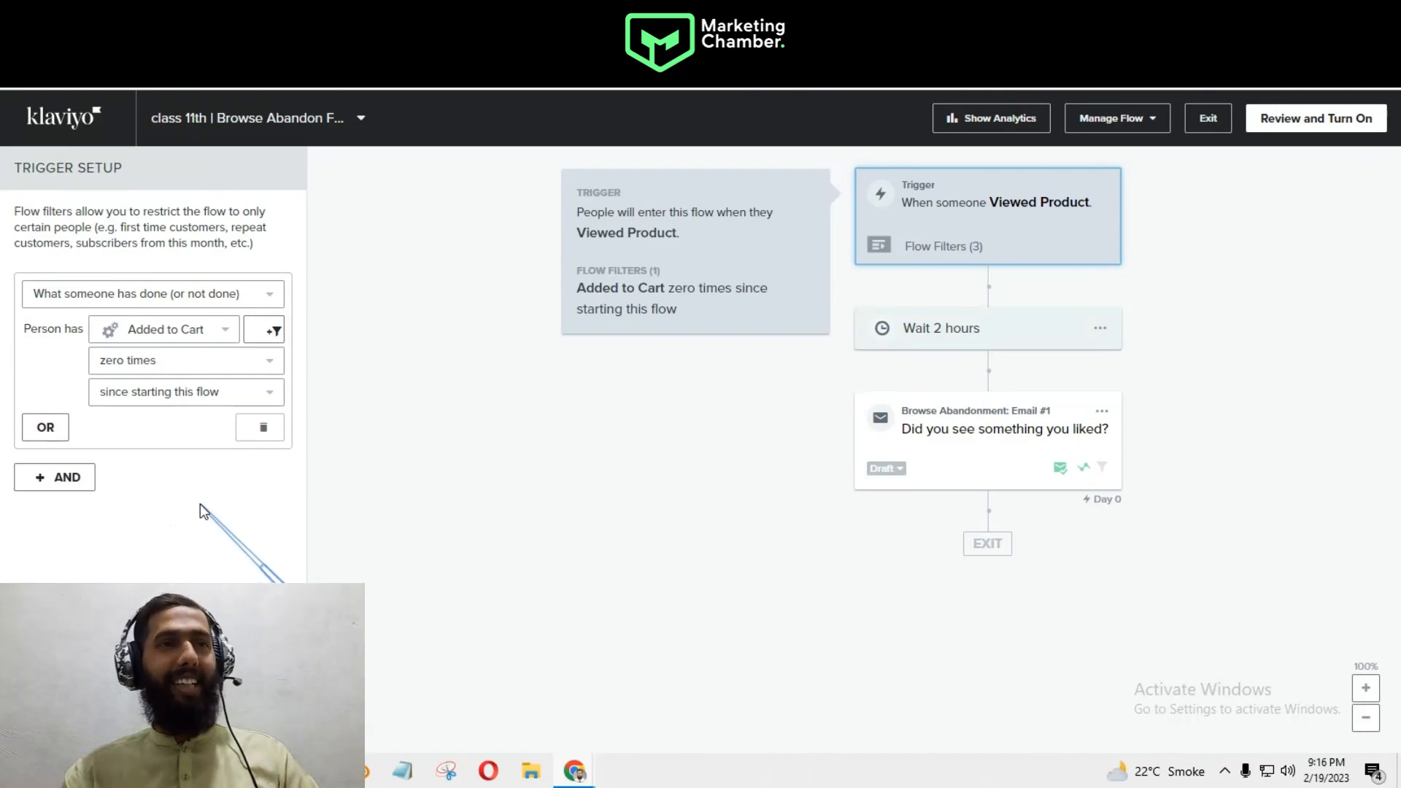
# - Add a second AND flow filter requiring Checkout Started zero times since starting this flow
pyautogui.click(53, 477)
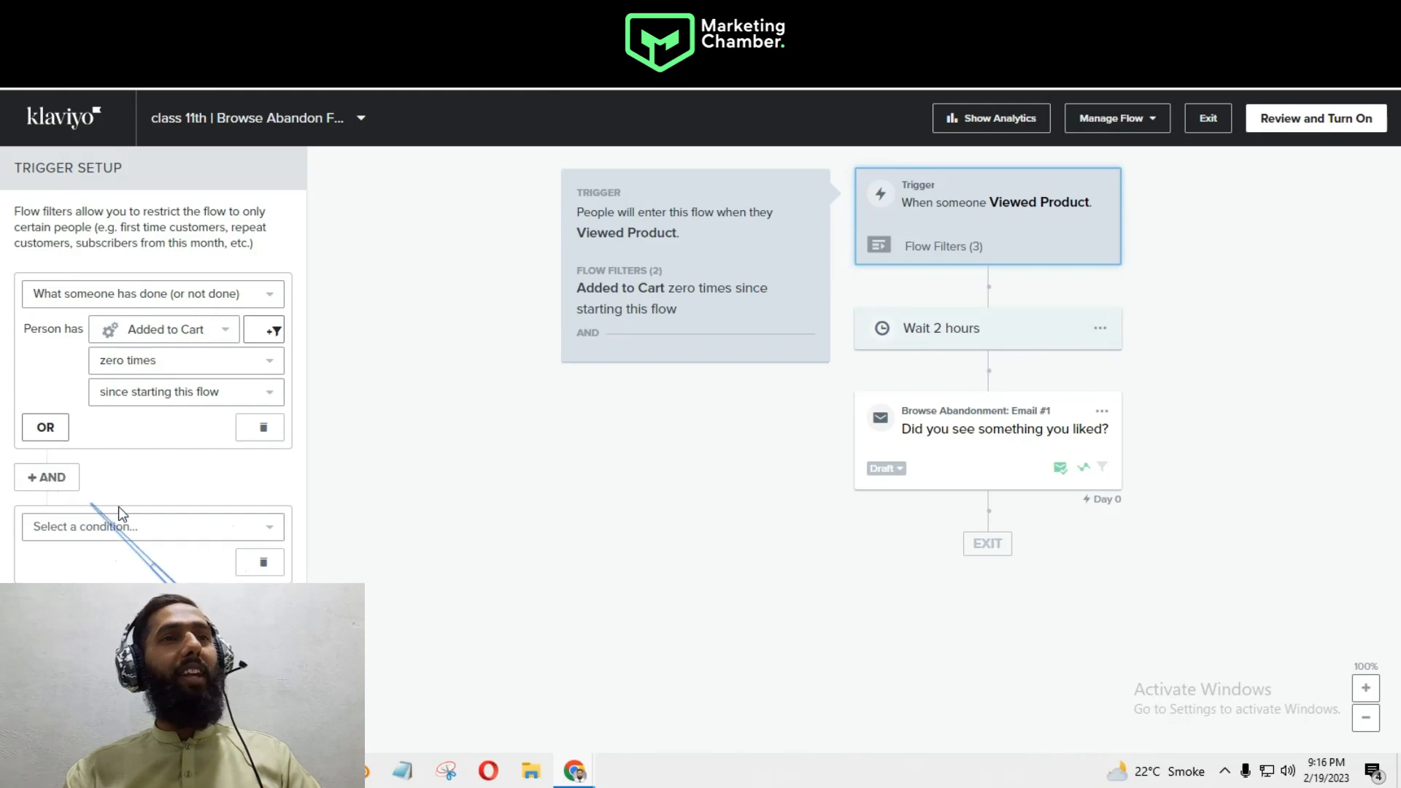
pyautogui.click(175, 528)
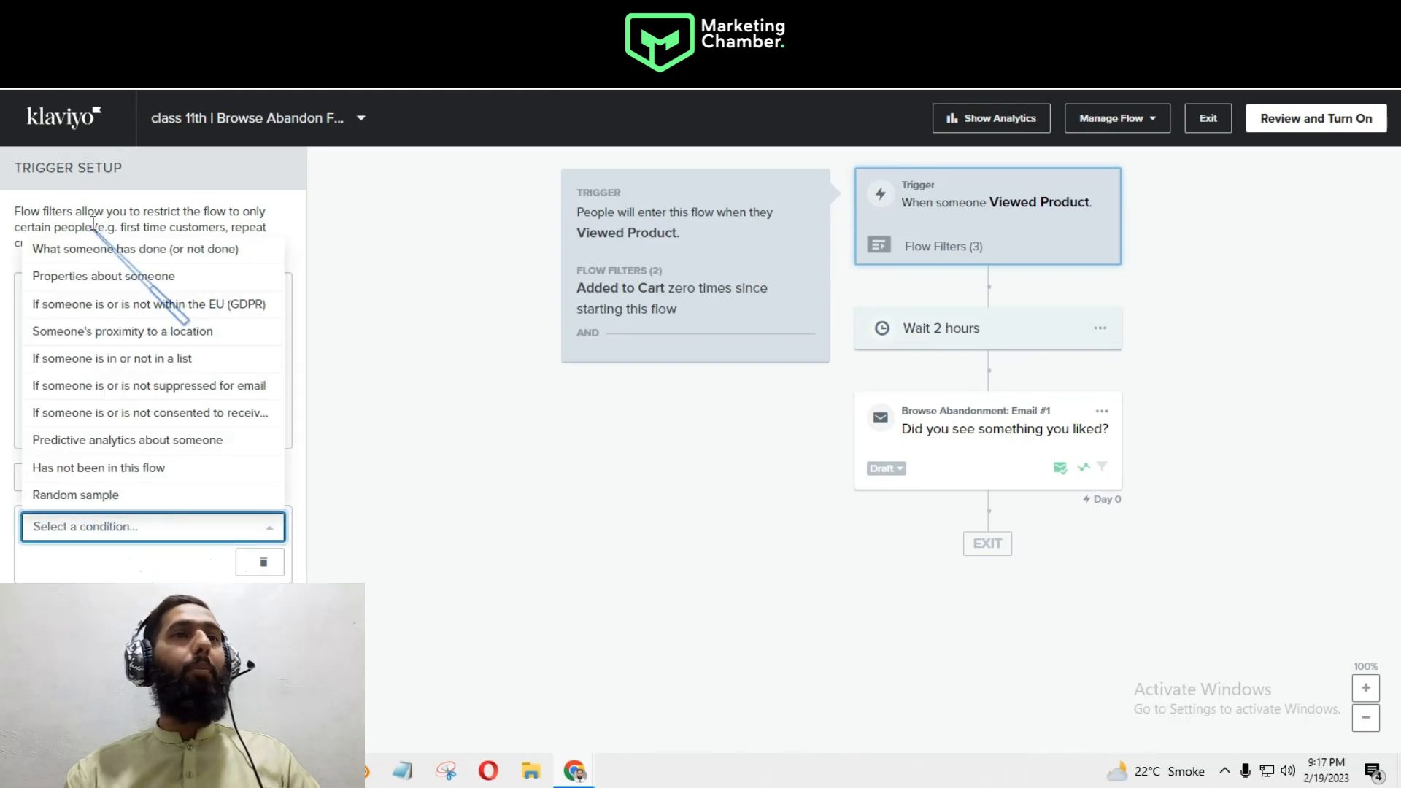
pyautogui.click(119, 252)
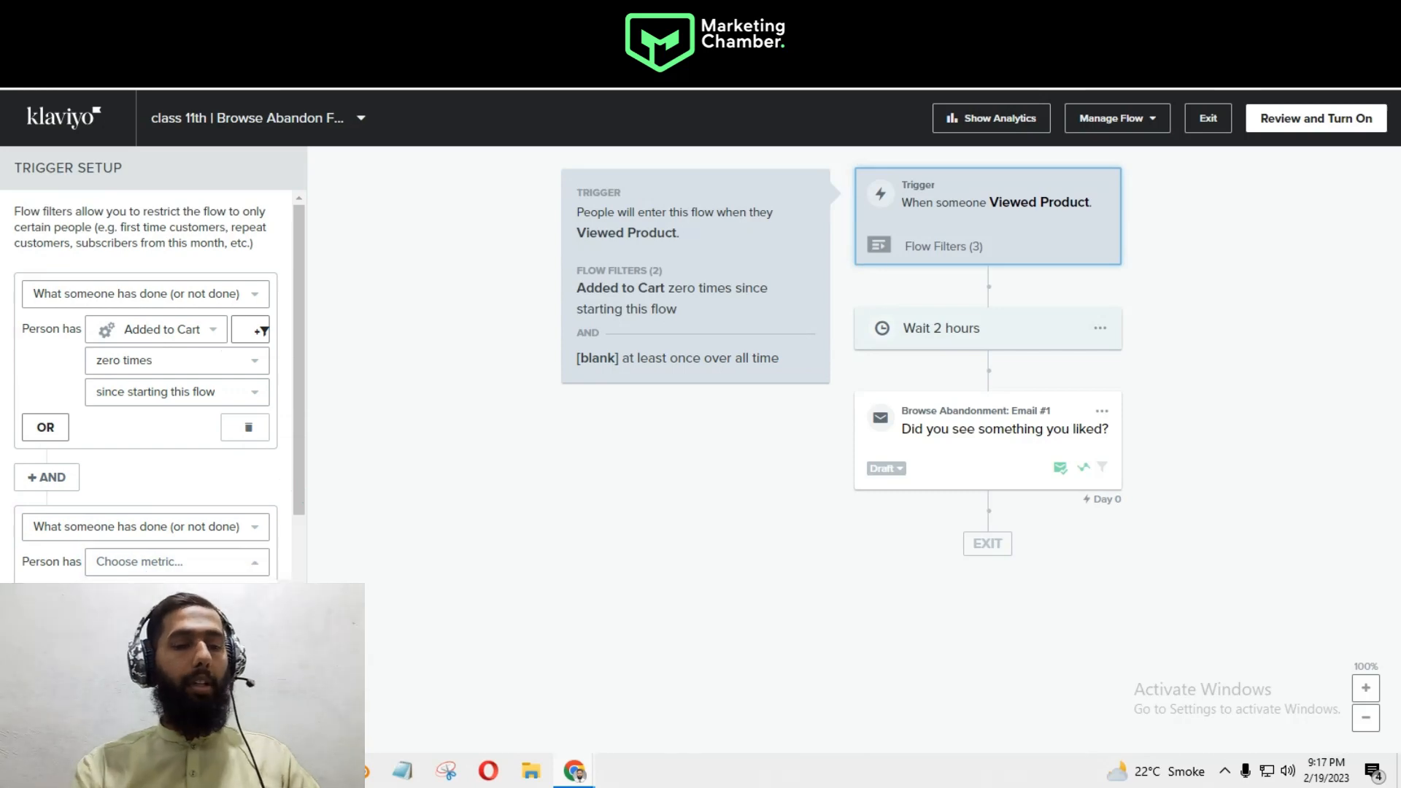
pyautogui.click(159, 642)
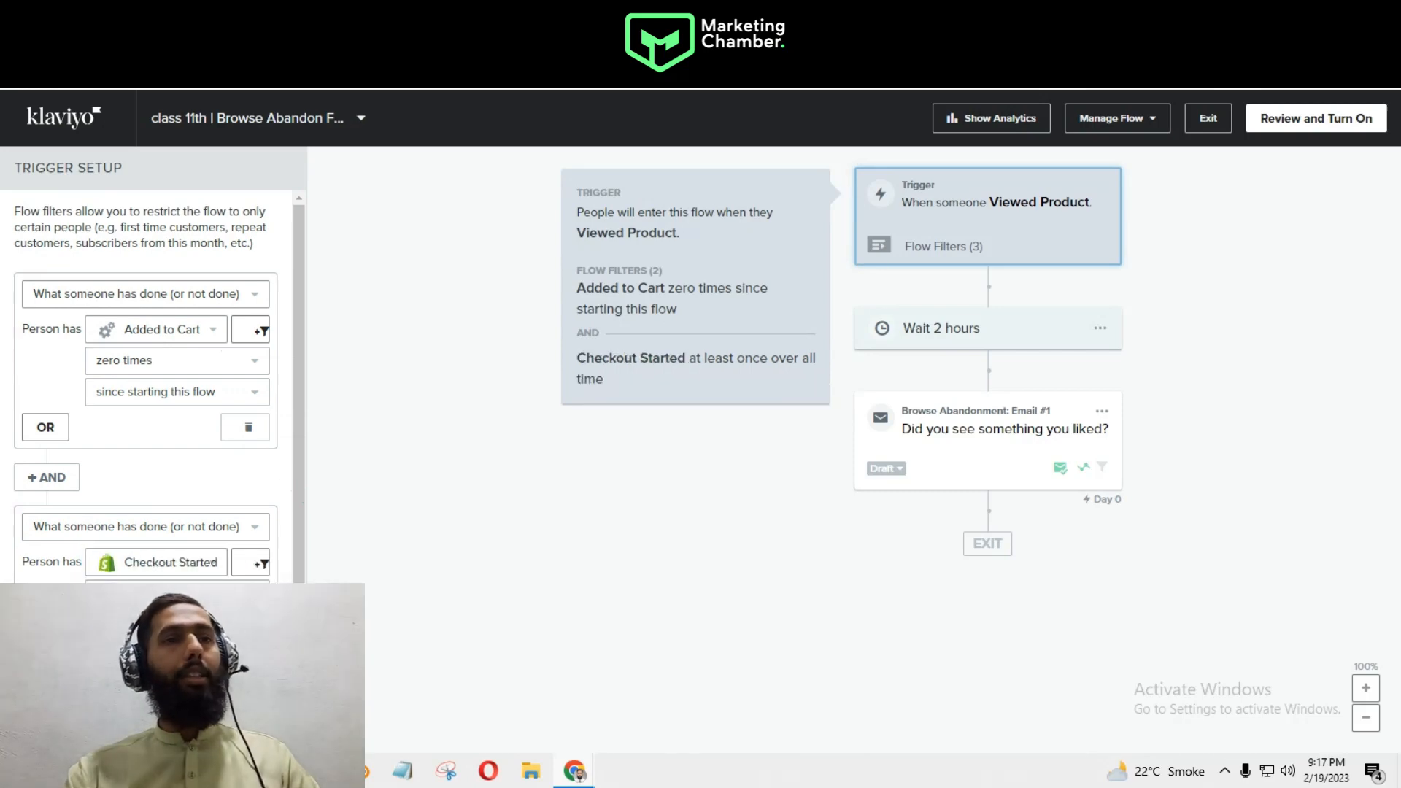
pyautogui.scroll(-1, 160, 574)
pyautogui.click(162, 505)
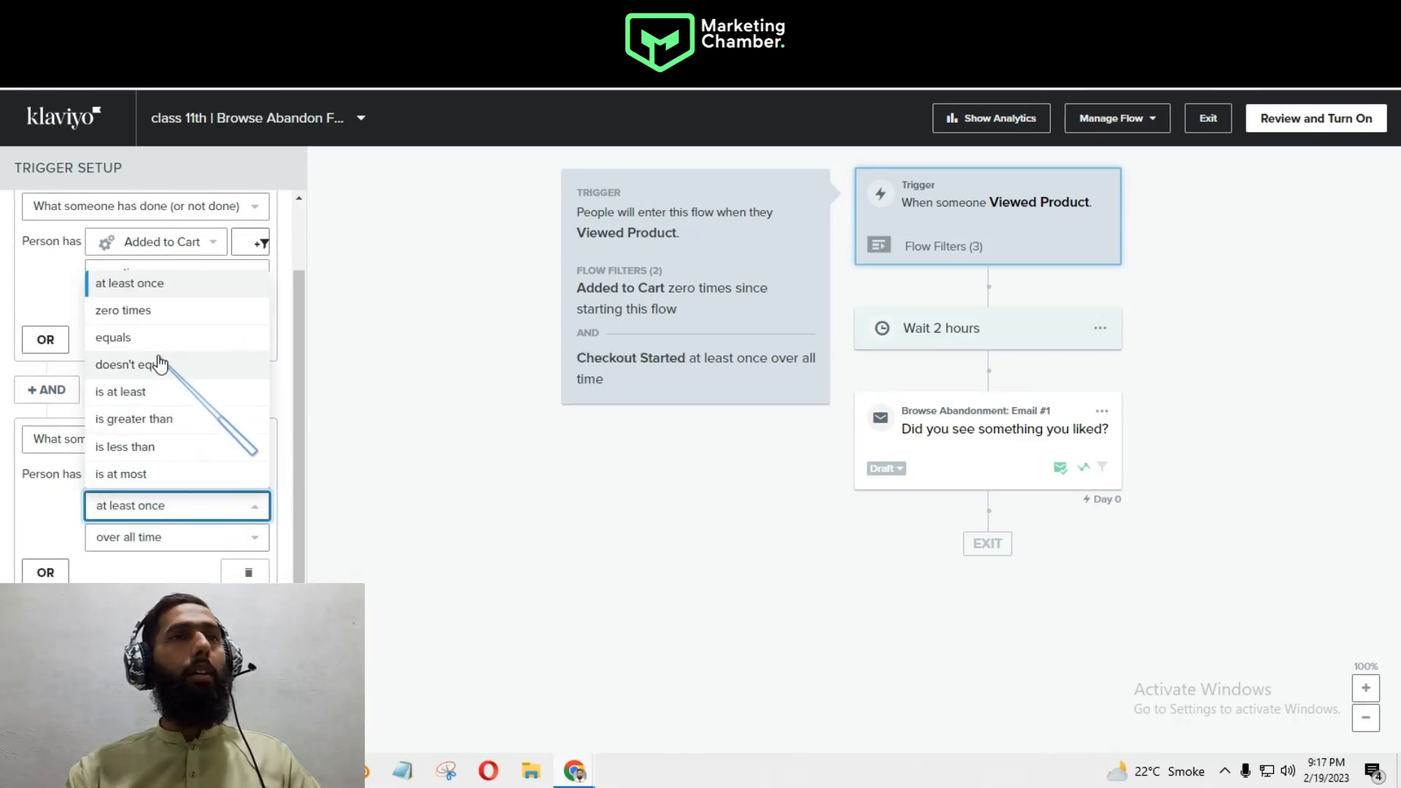
pyautogui.click(149, 326)
pyautogui.click(177, 538)
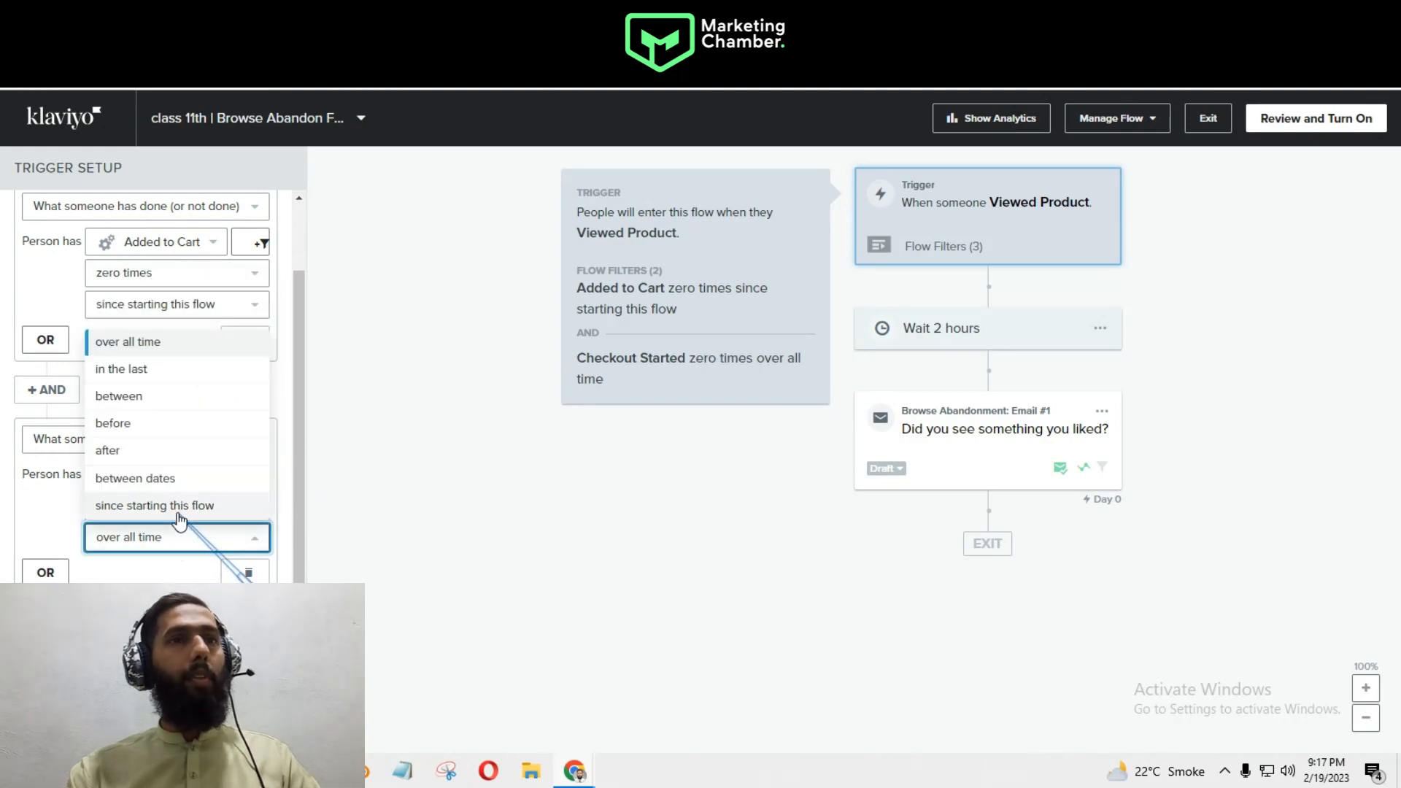
pyautogui.click(169, 505)
# - Add a third AND flow filter requiring Placed Order zero times since starting this flow
pyautogui.scroll(-1, 165, 537)
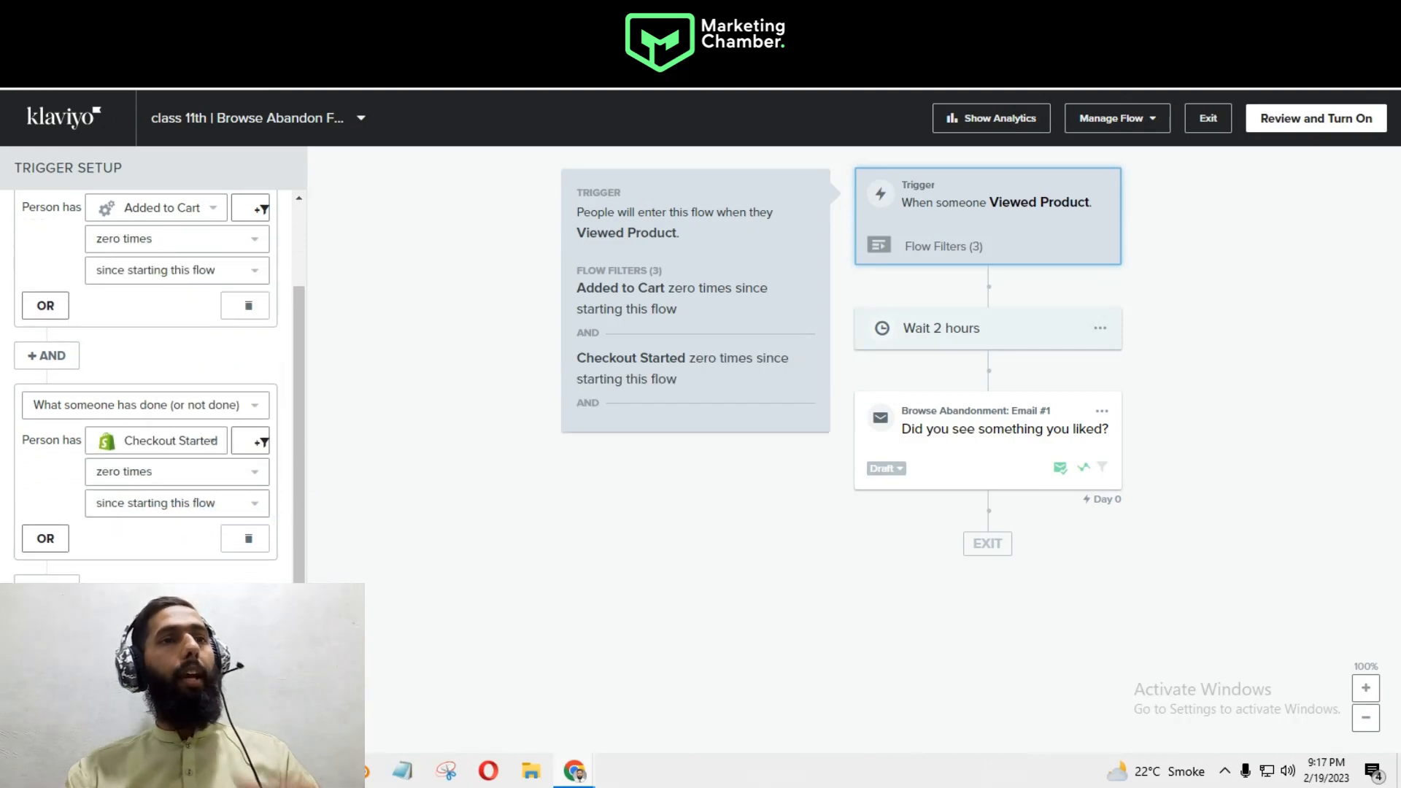
pyautogui.scroll(-2, 162, 577)
pyautogui.click(113, 558)
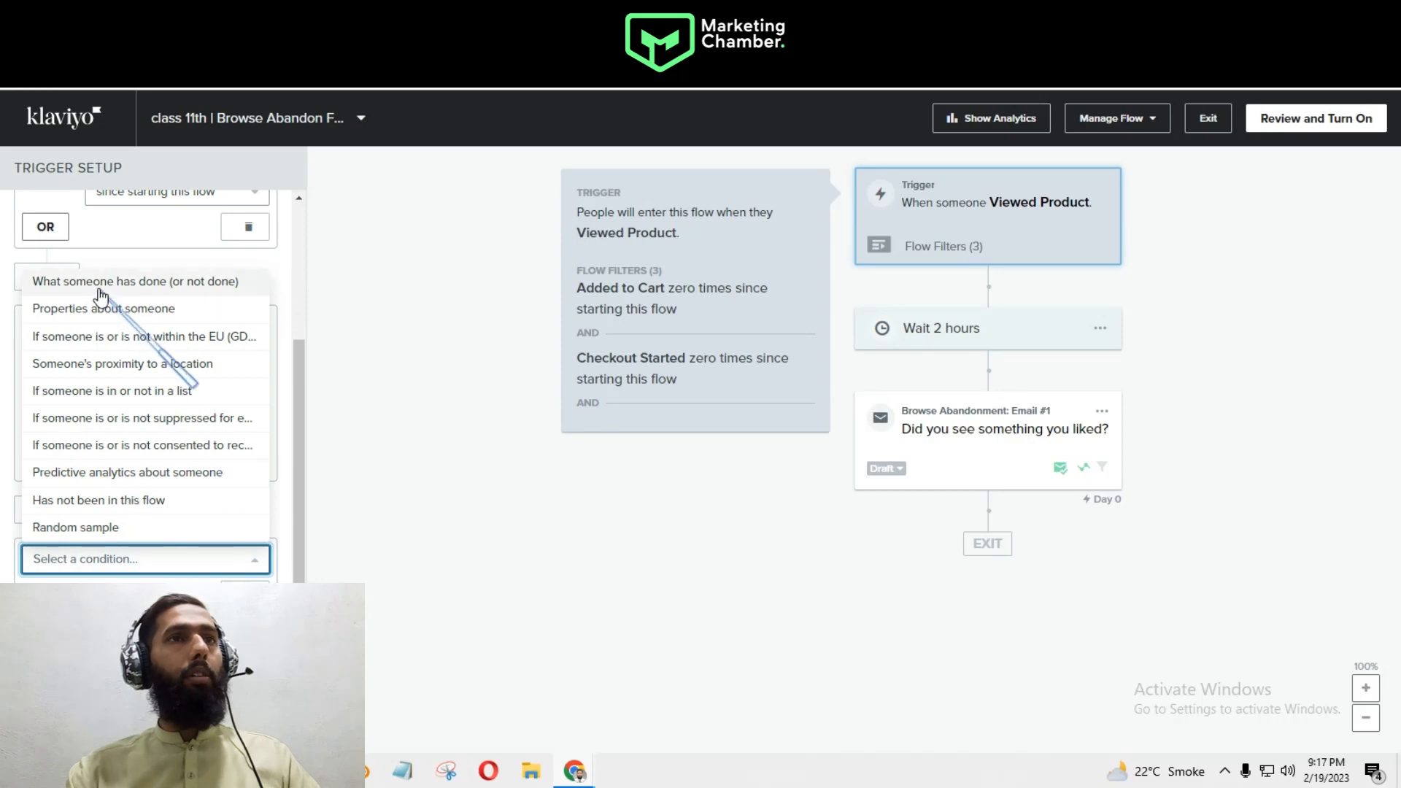
pyautogui.click(135, 281)
pyautogui.click(153, 441)
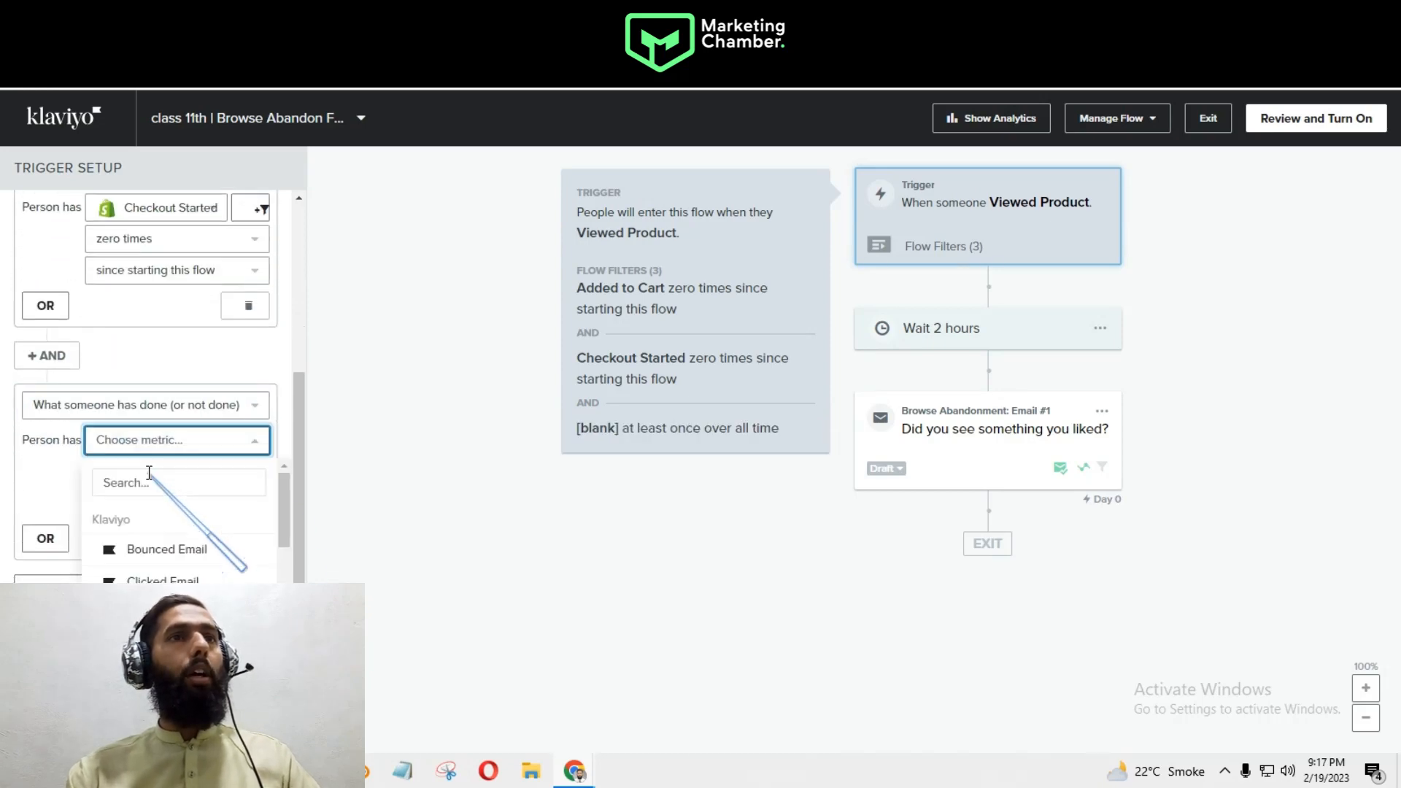
pyautogui.write('plac')
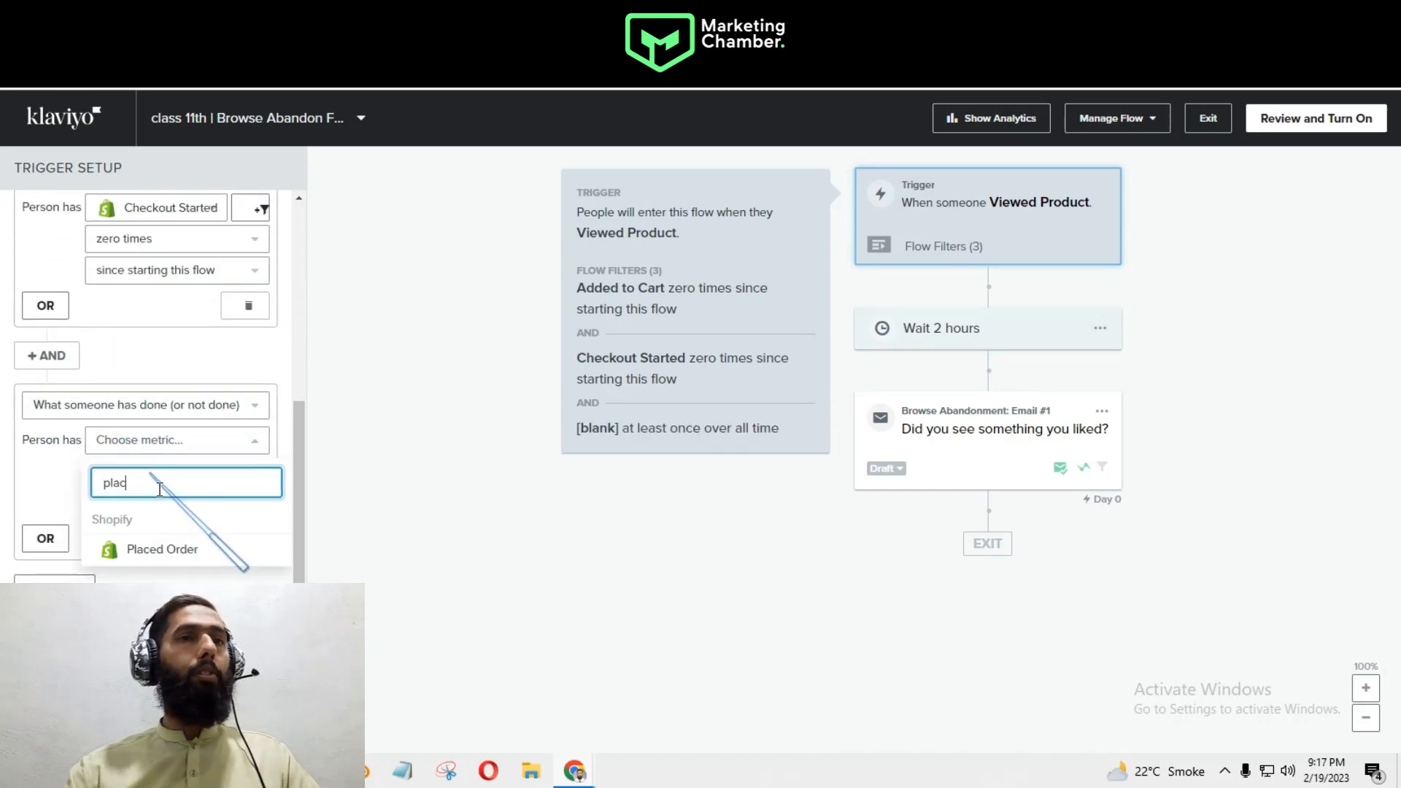
pyautogui.click(162, 549)
pyautogui.click(173, 471)
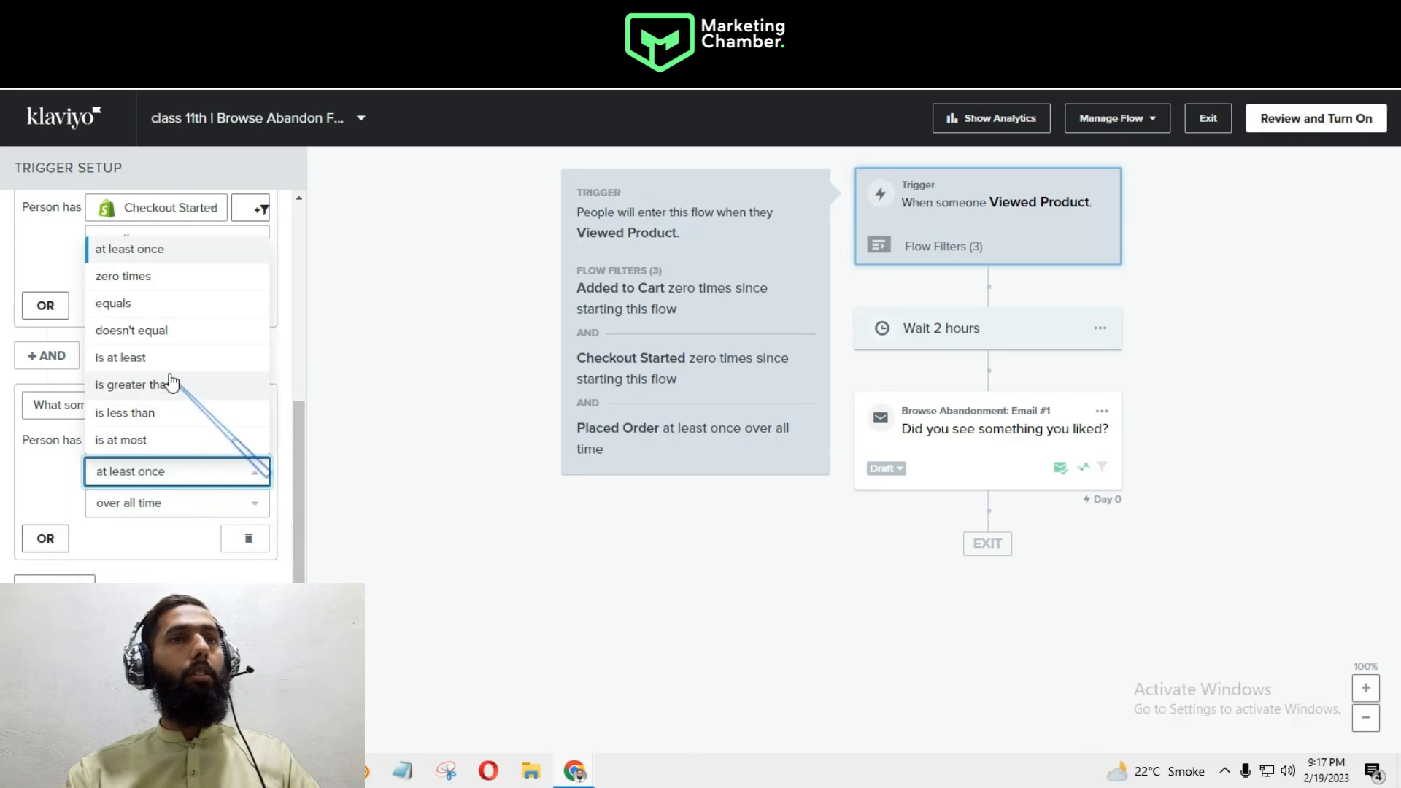
pyautogui.click(157, 275)
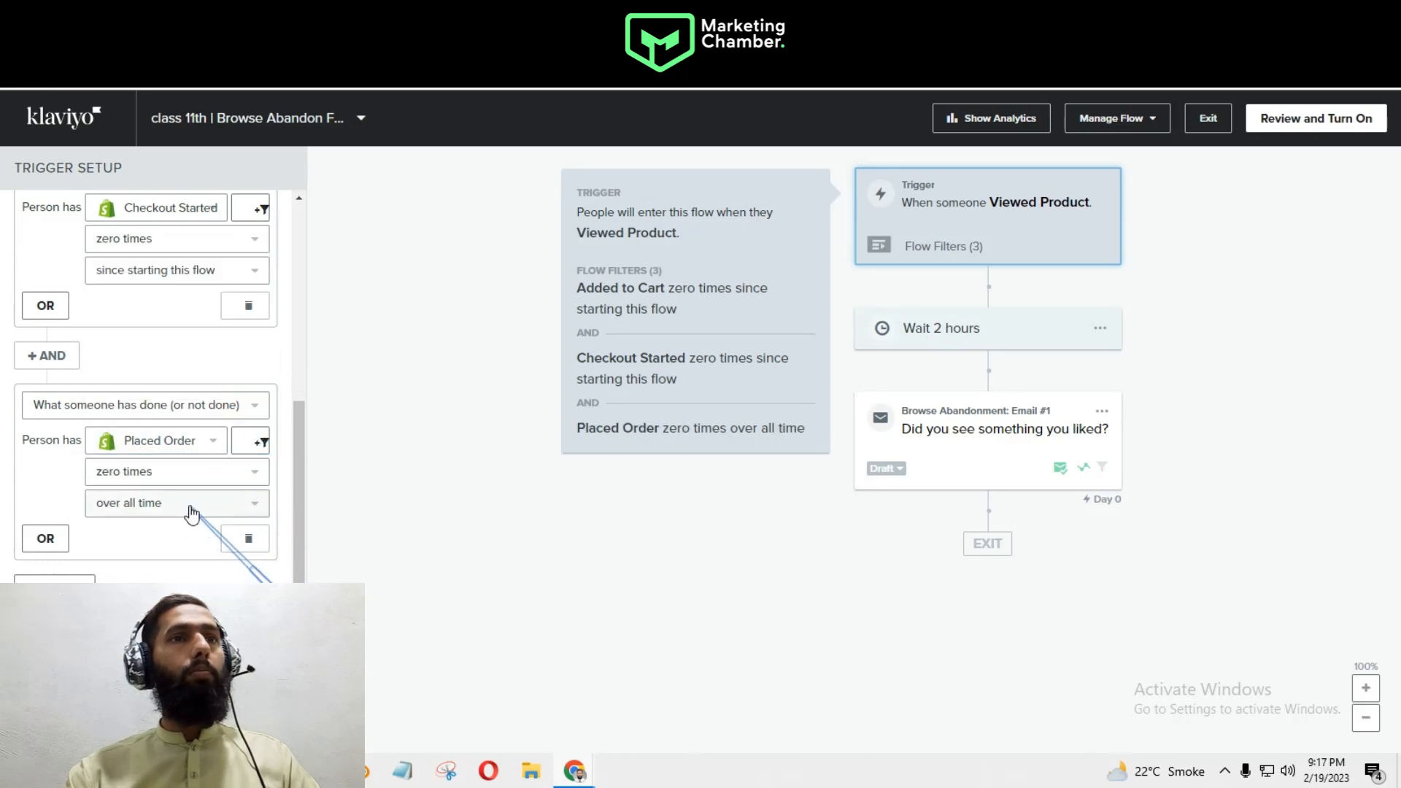
pyautogui.click(191, 504)
pyautogui.click(160, 469)
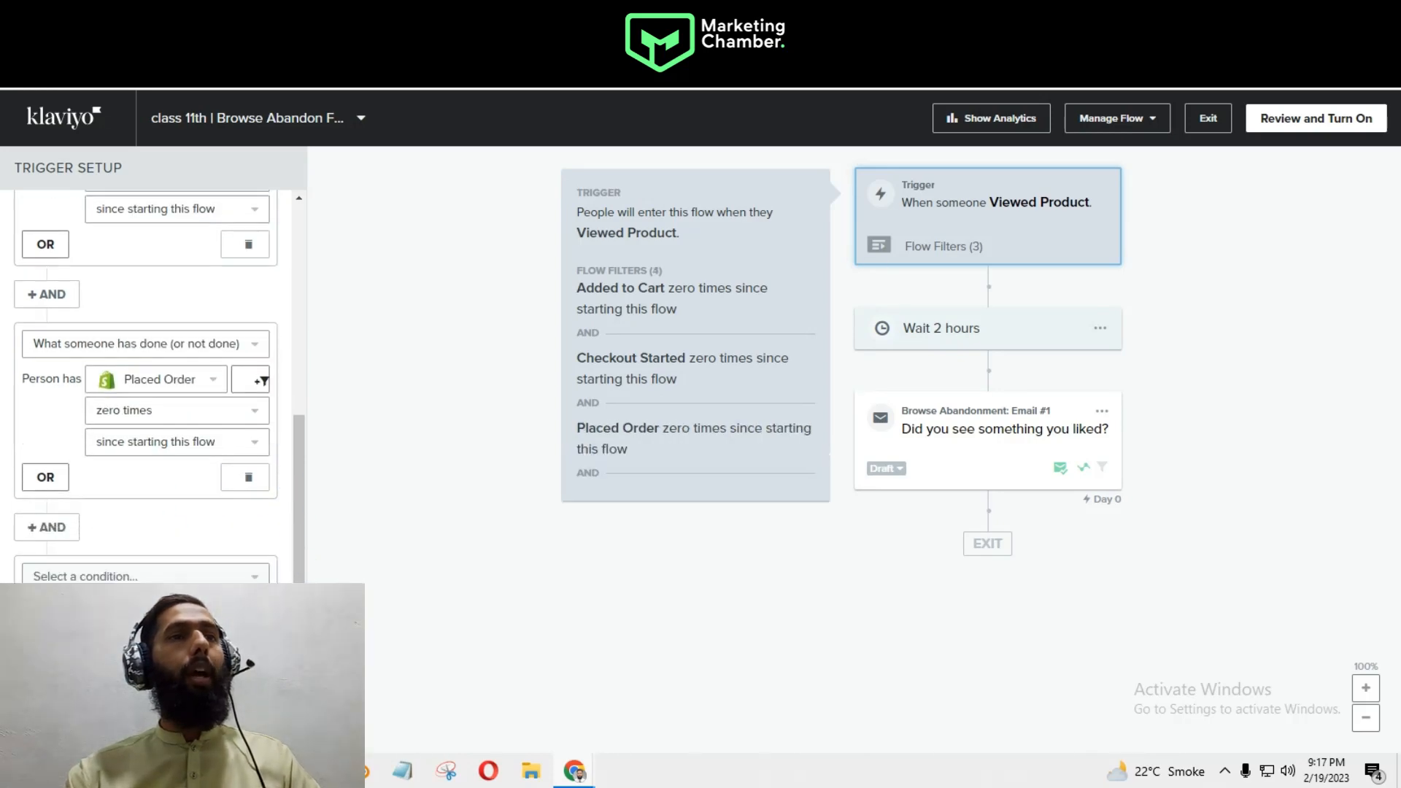
# - Add a fourth AND flow filter, has not been in this flow in the last 14 days, and save the flow filters
pyautogui.click(87, 575)
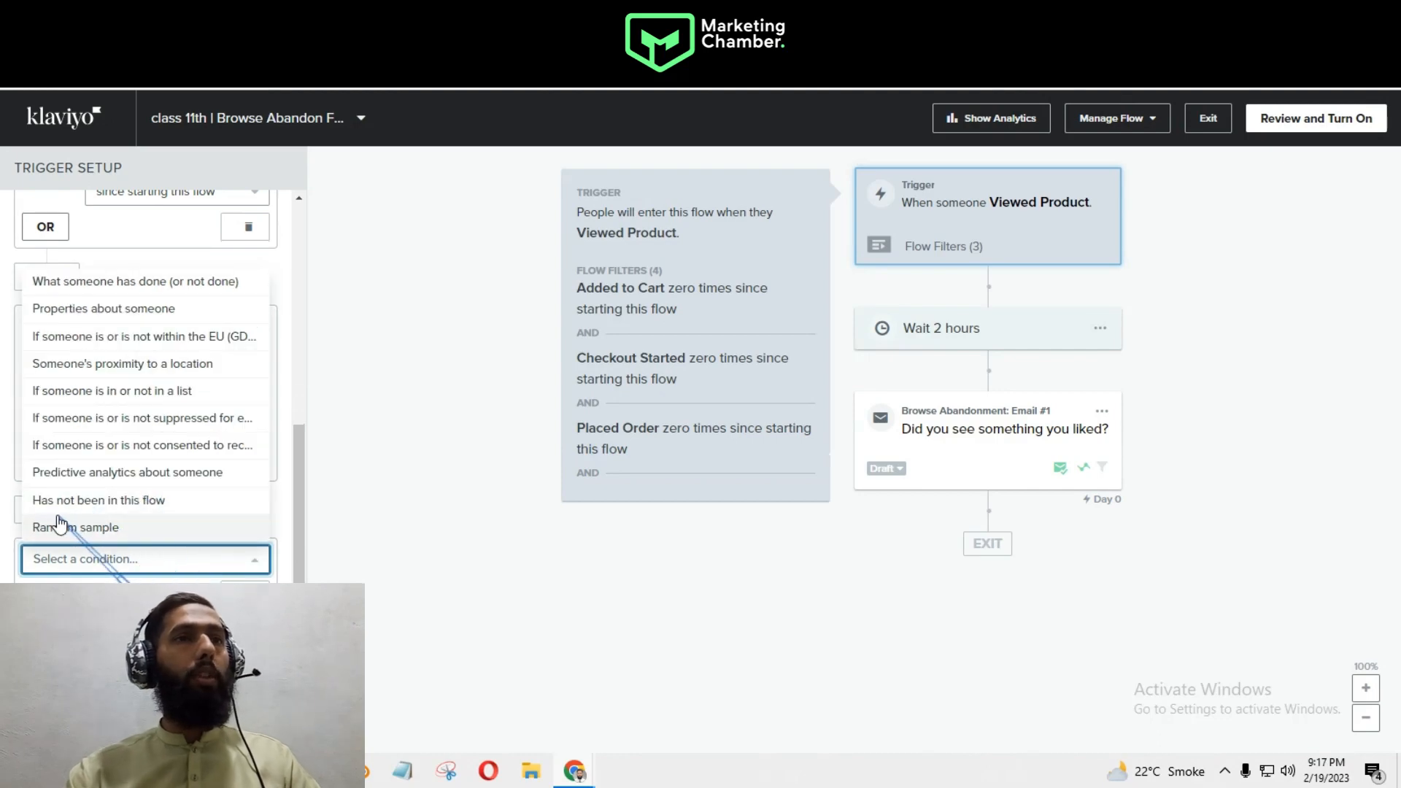
pyautogui.click(120, 502)
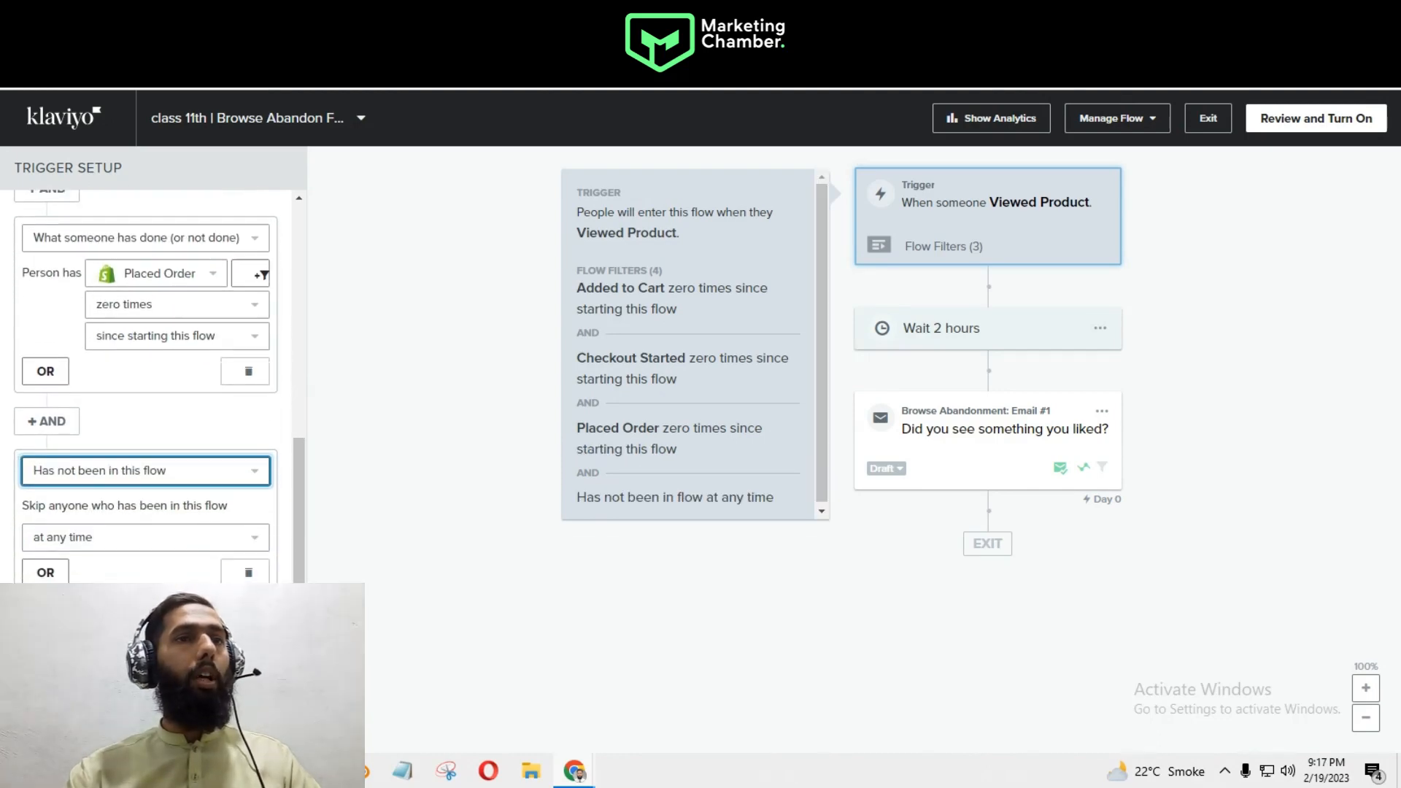
pyautogui.click(125, 503)
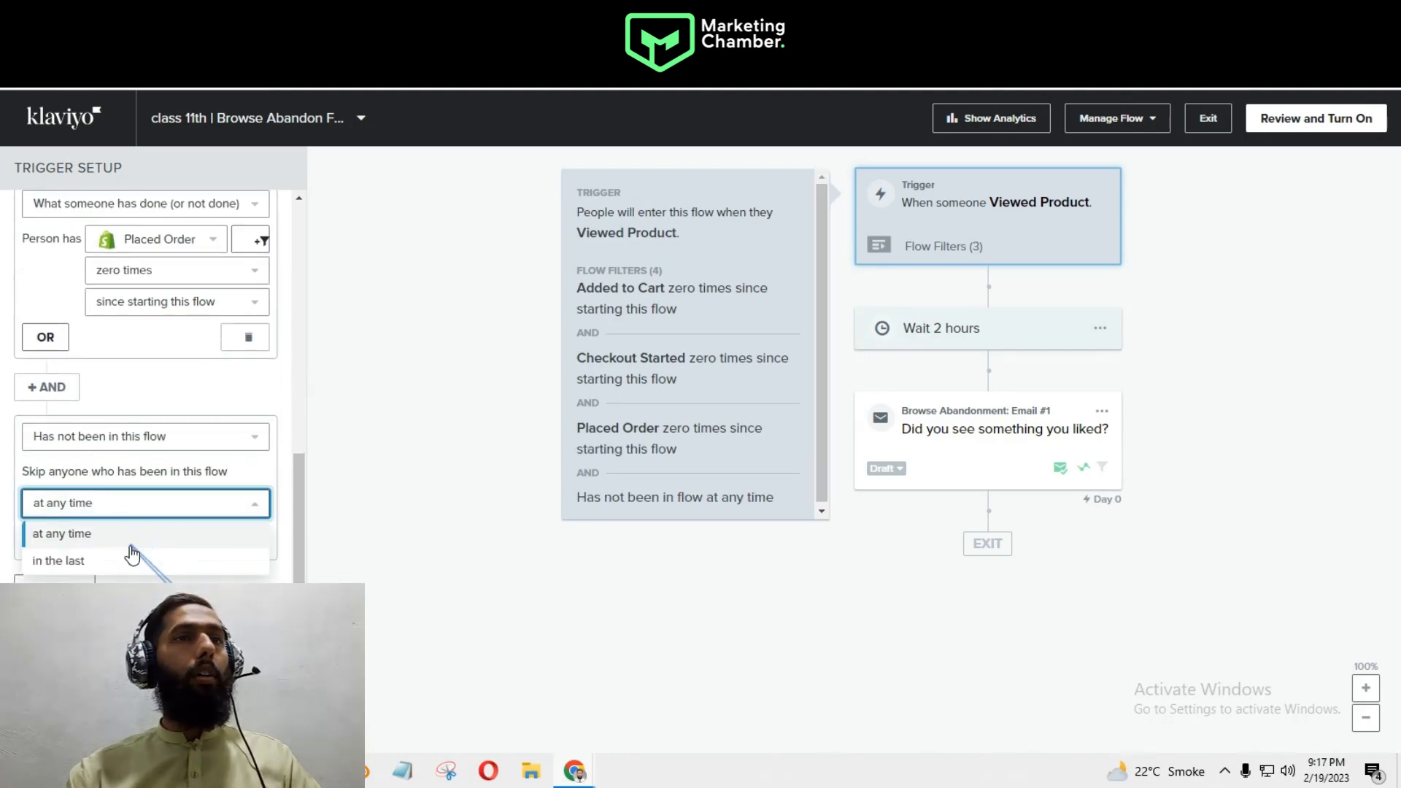
pyautogui.click(91, 560)
pyautogui.moveTo(51, 537); pyautogui.dragTo(44, 539)
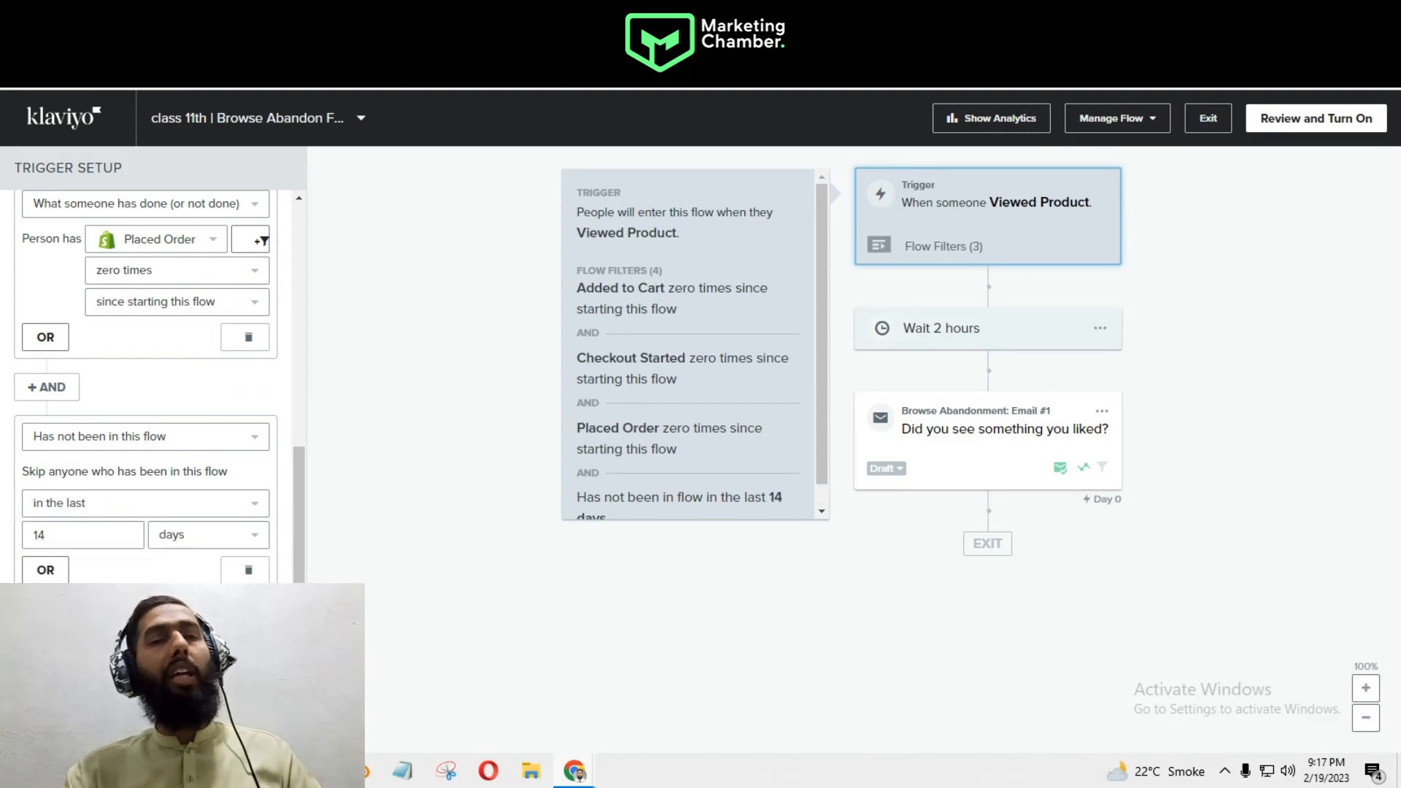
pyautogui.click(245, 726)
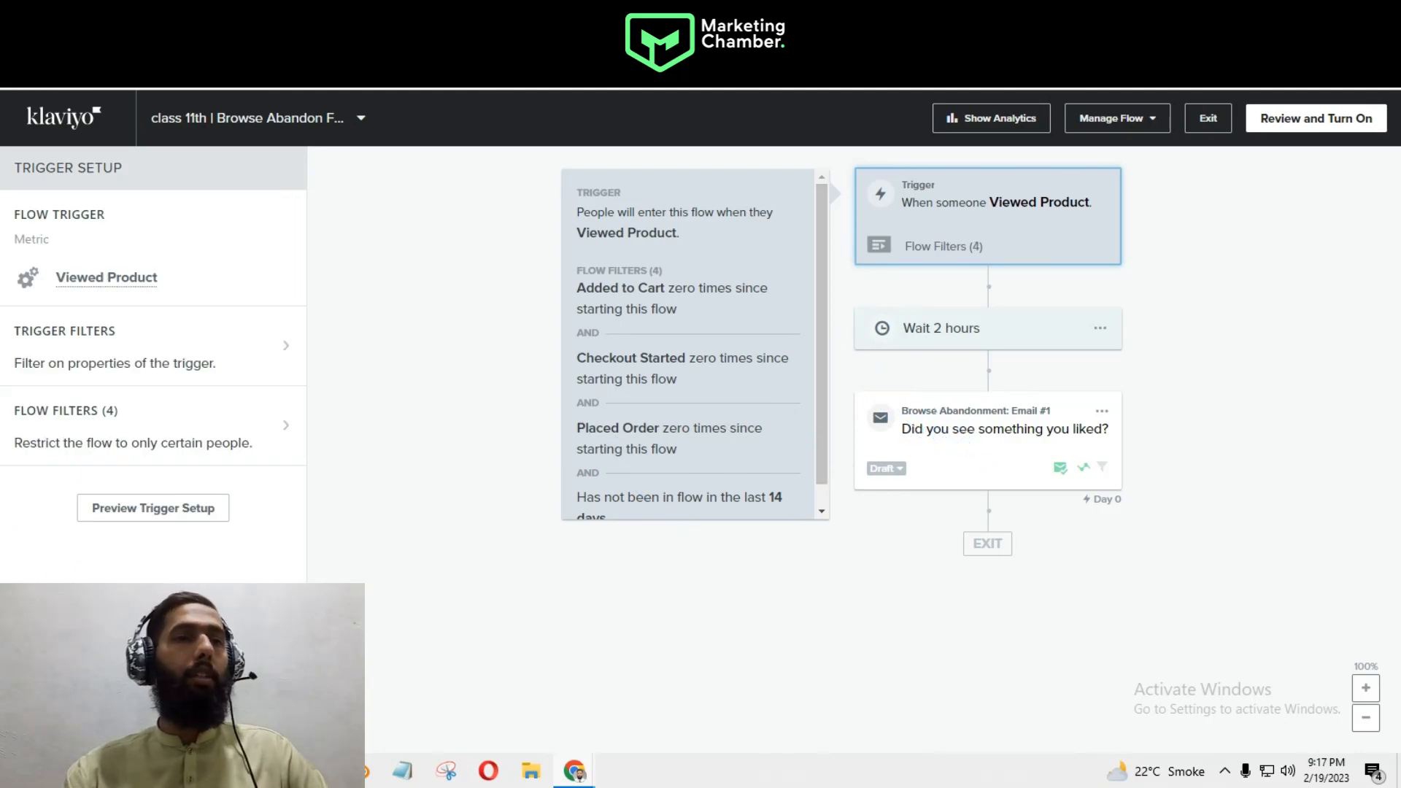
pyautogui.click(245, 726)
pyautogui.moveTo(822, 315); pyautogui.dragTo(821, 338)
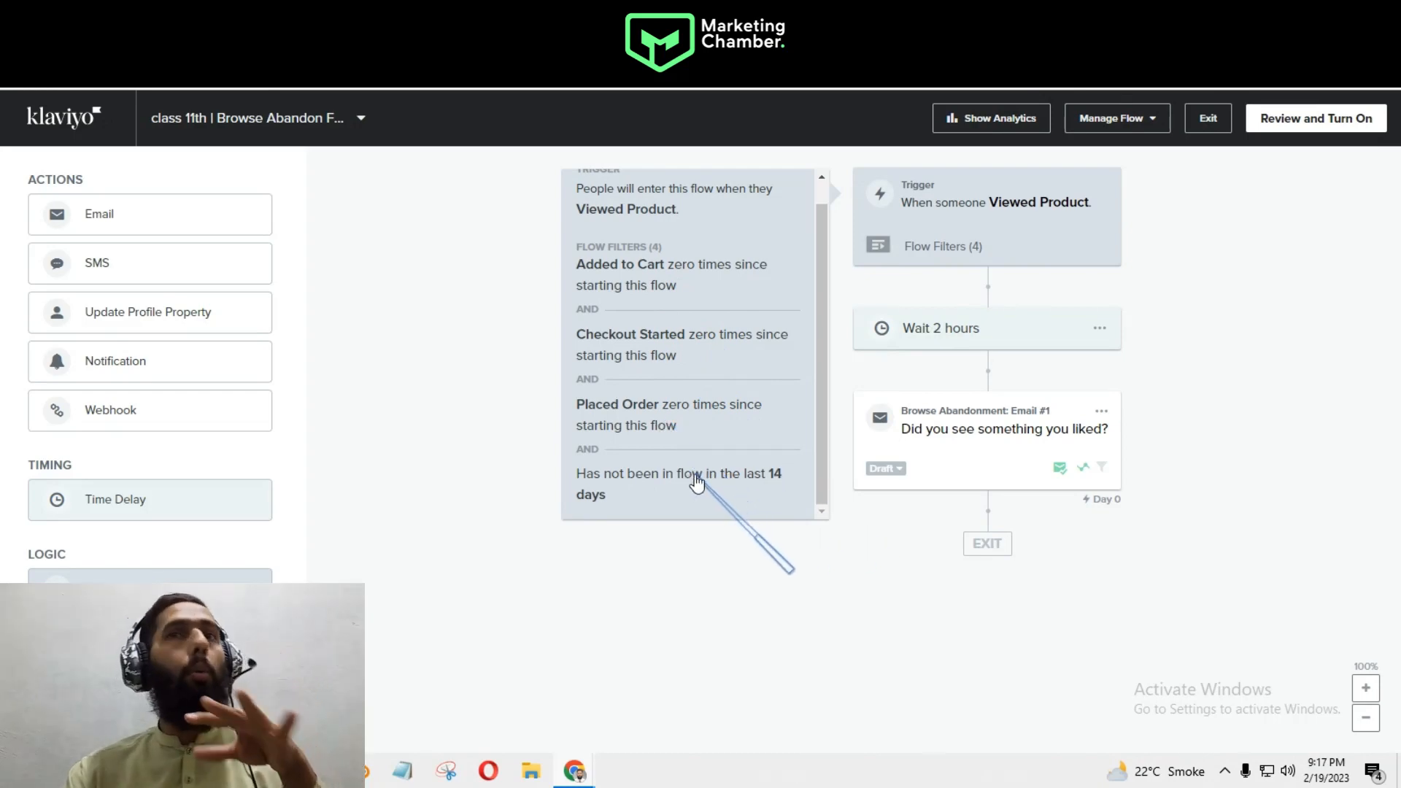
pyautogui.click(876, 247)
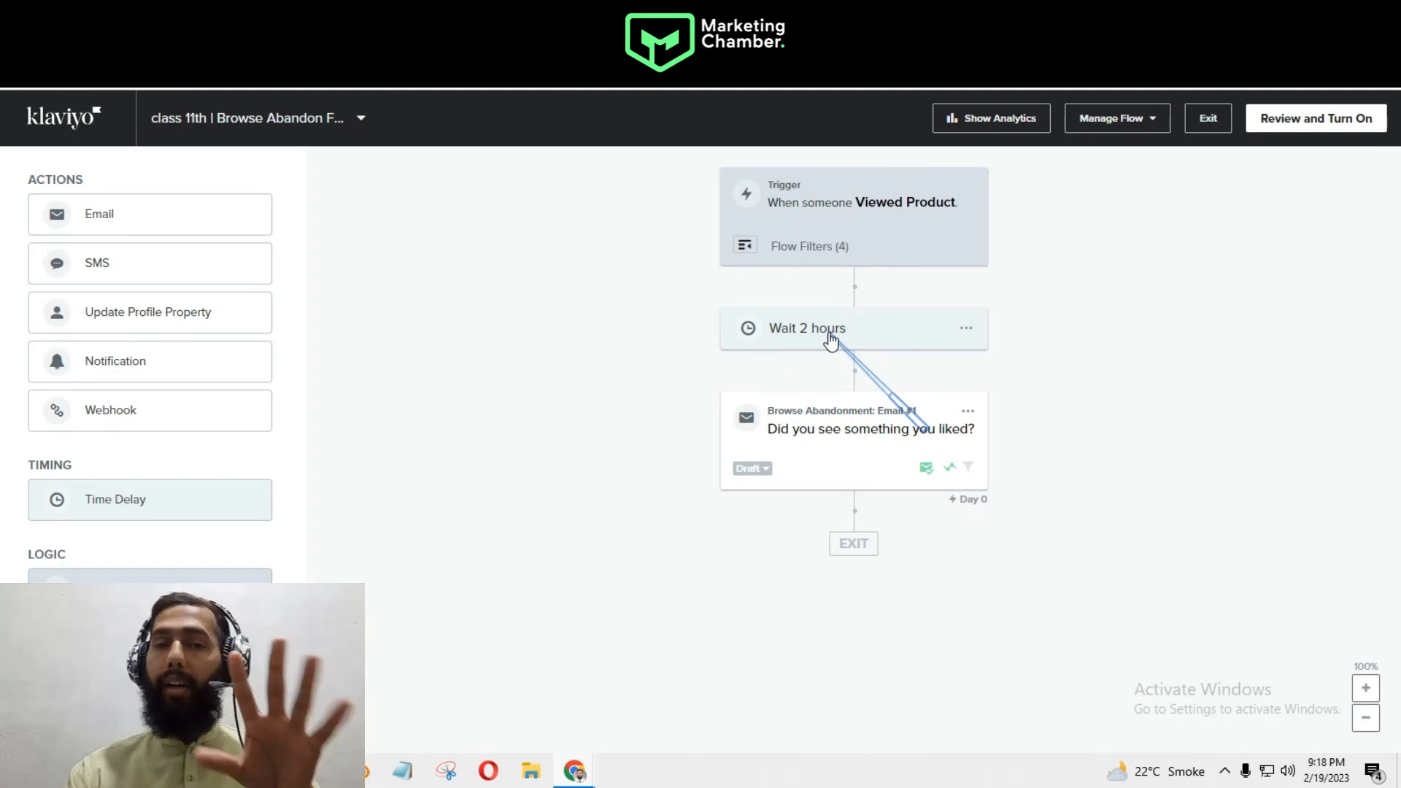
# - Set the time delay before the first email to 30 minutes after the trigger
pyautogui.click(830, 338)
pyautogui.moveTo(52, 246); pyautogui.dragTo(2, 251)
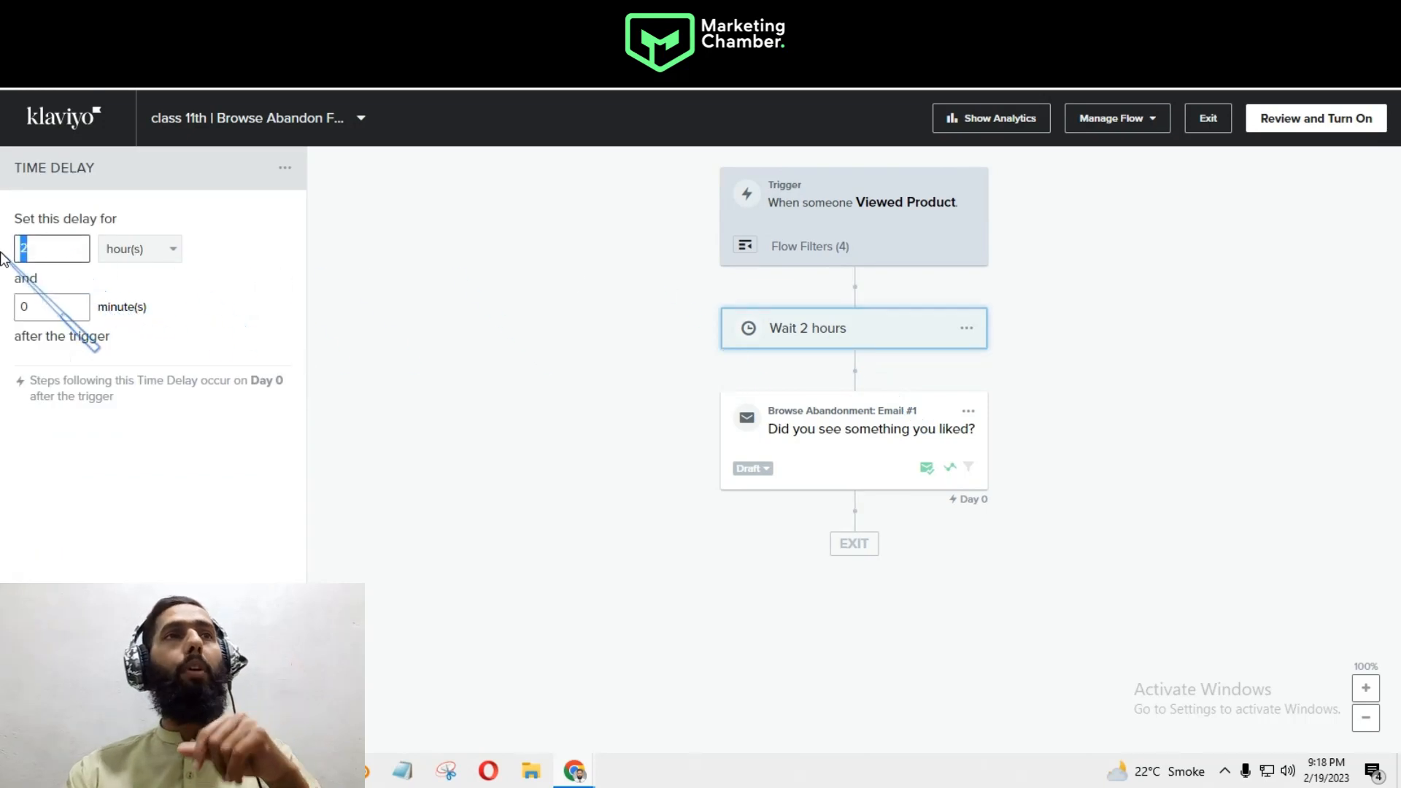
pyautogui.write('30')
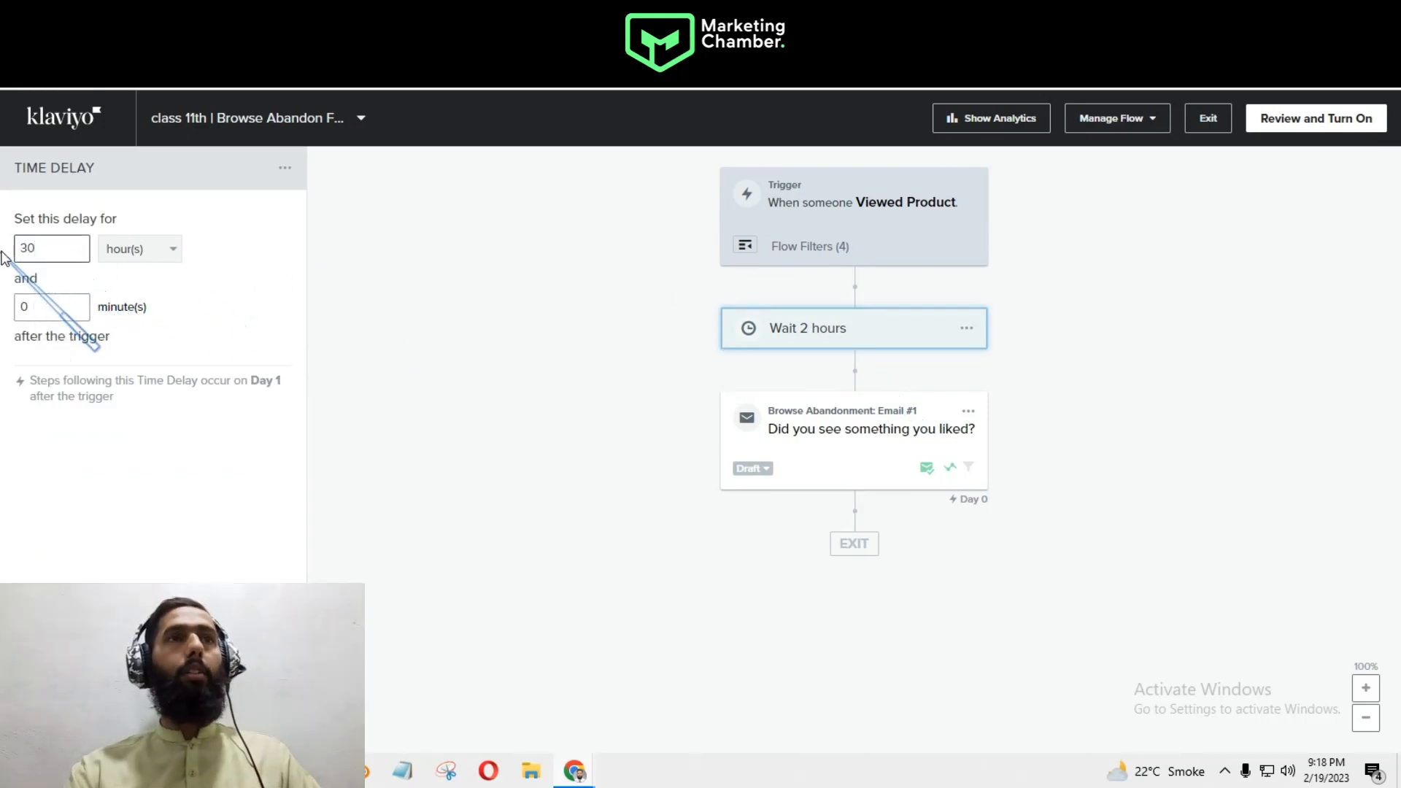
pyautogui.click(143, 251)
pyautogui.click(143, 328)
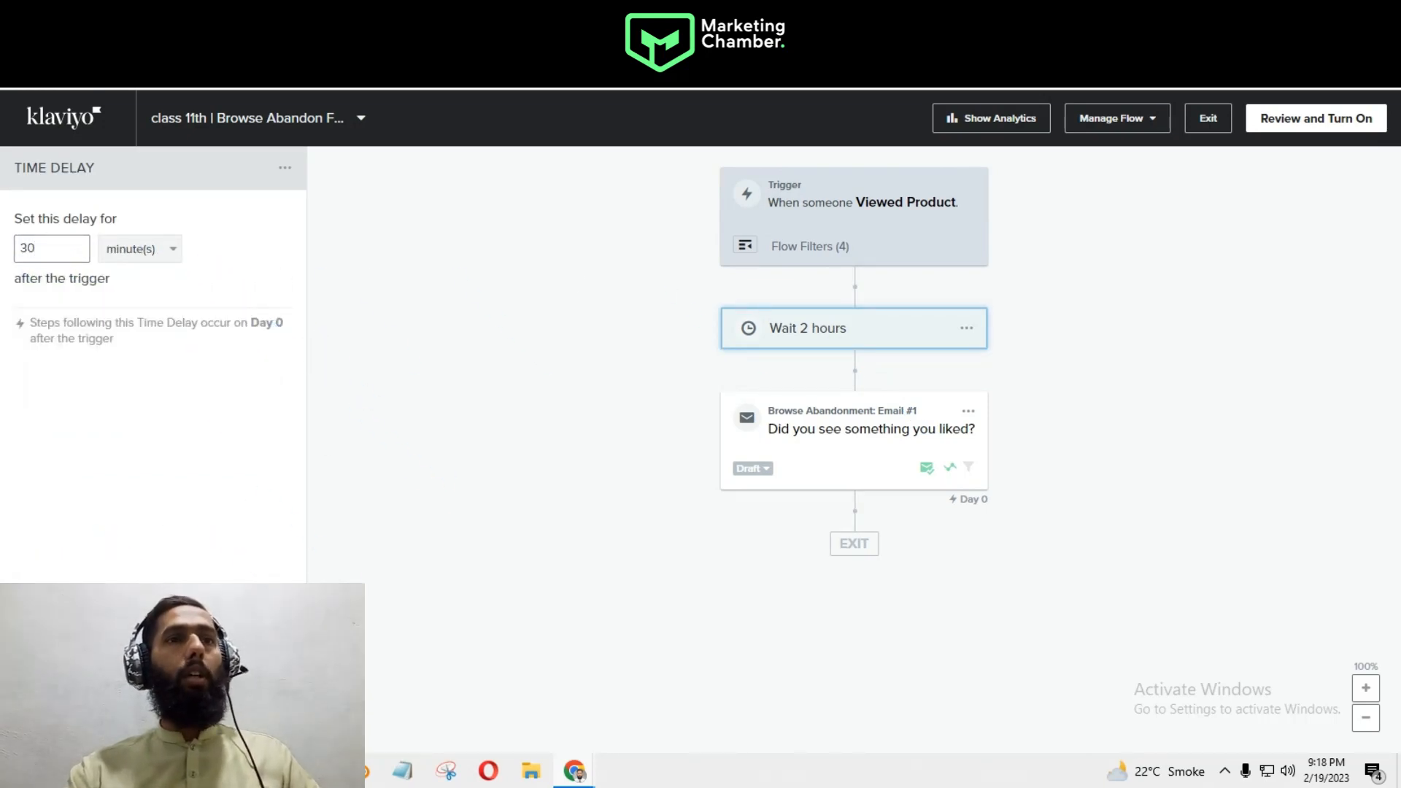
pyautogui.press('Escape')
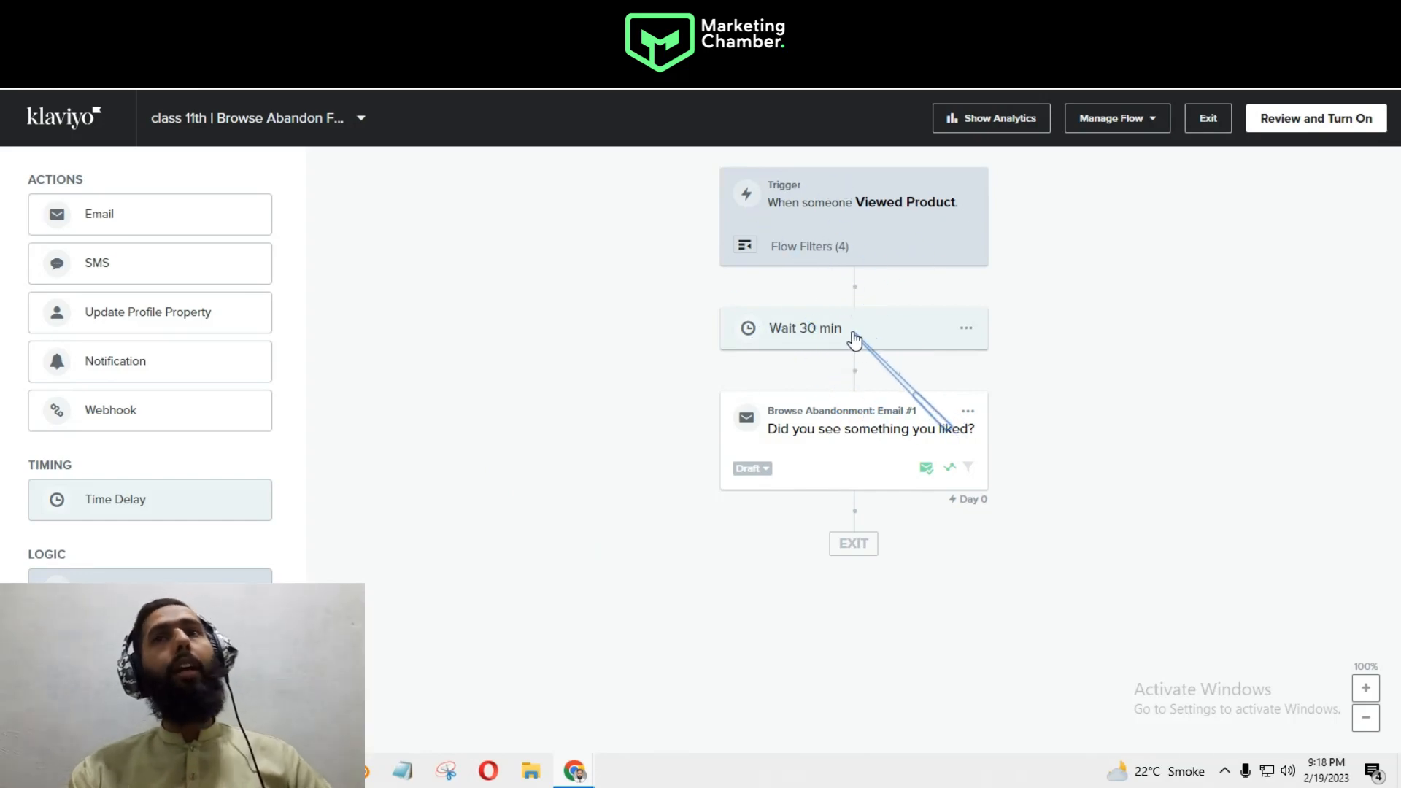
# - Turn off Smart Sending for Browse Abandonment: Email #1
pyautogui.click(831, 437)
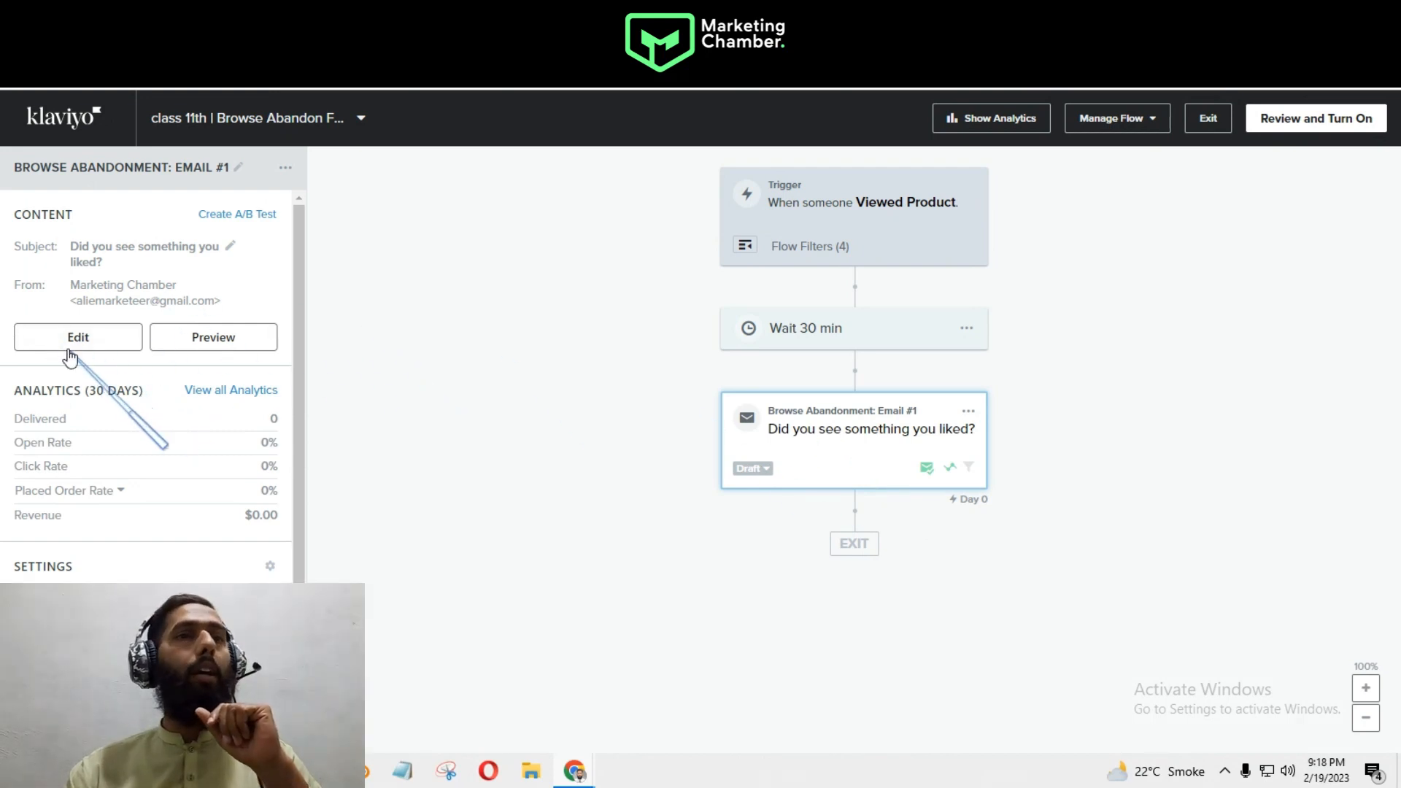
pyautogui.scroll(-5, 152, 400)
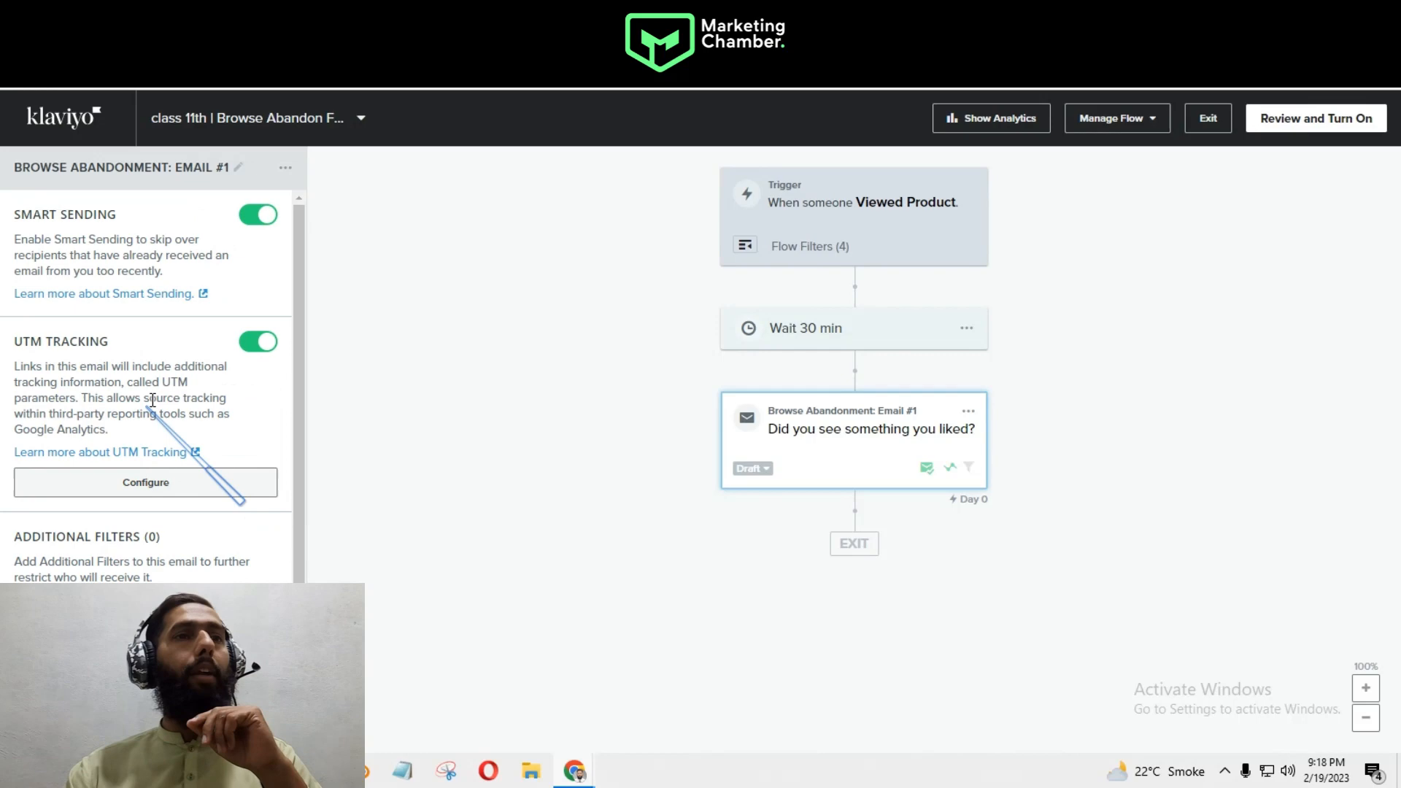
pyautogui.click(260, 214)
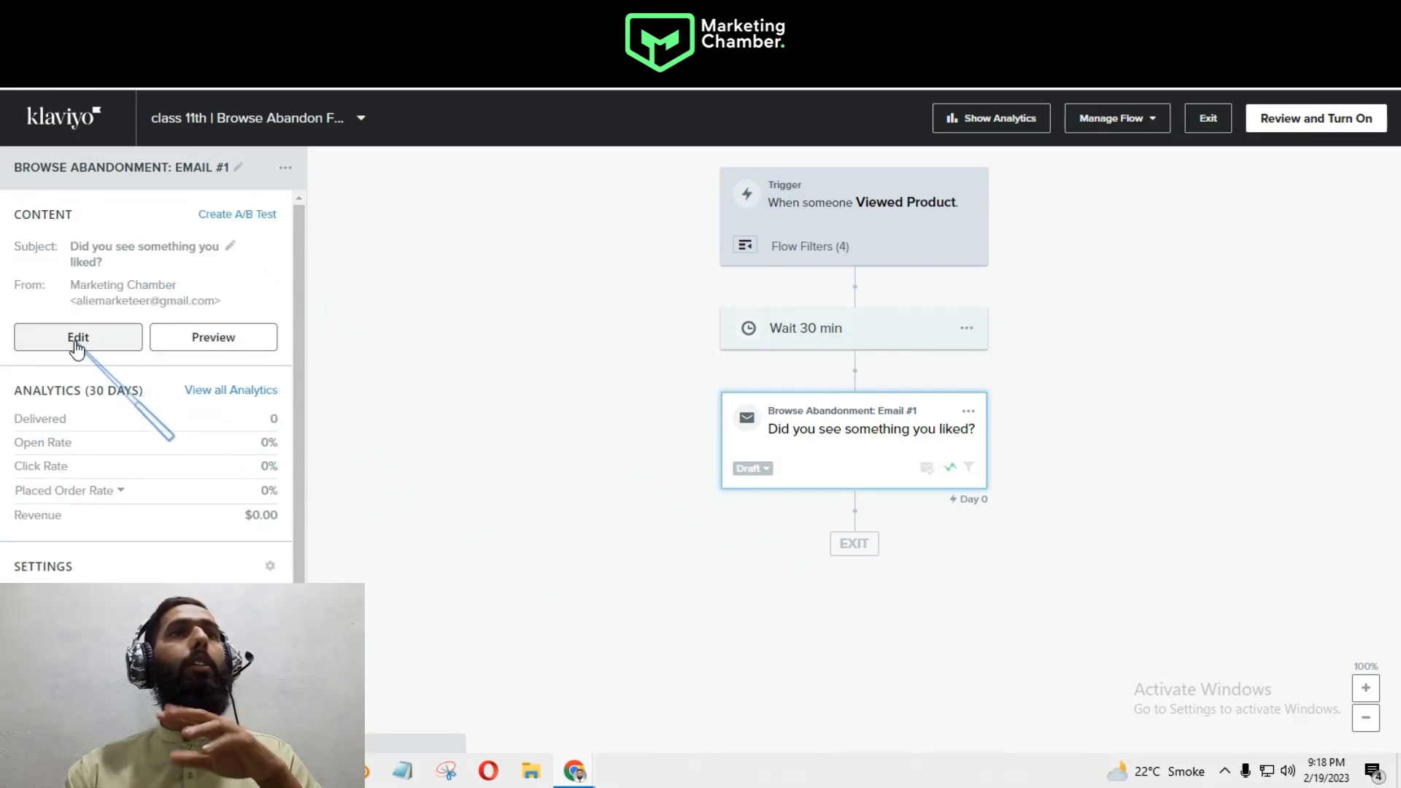
# - Edit the email's content settings, enter the preview text "It is going very fast.Hurry", and open the email design
pyautogui.click(77, 339)
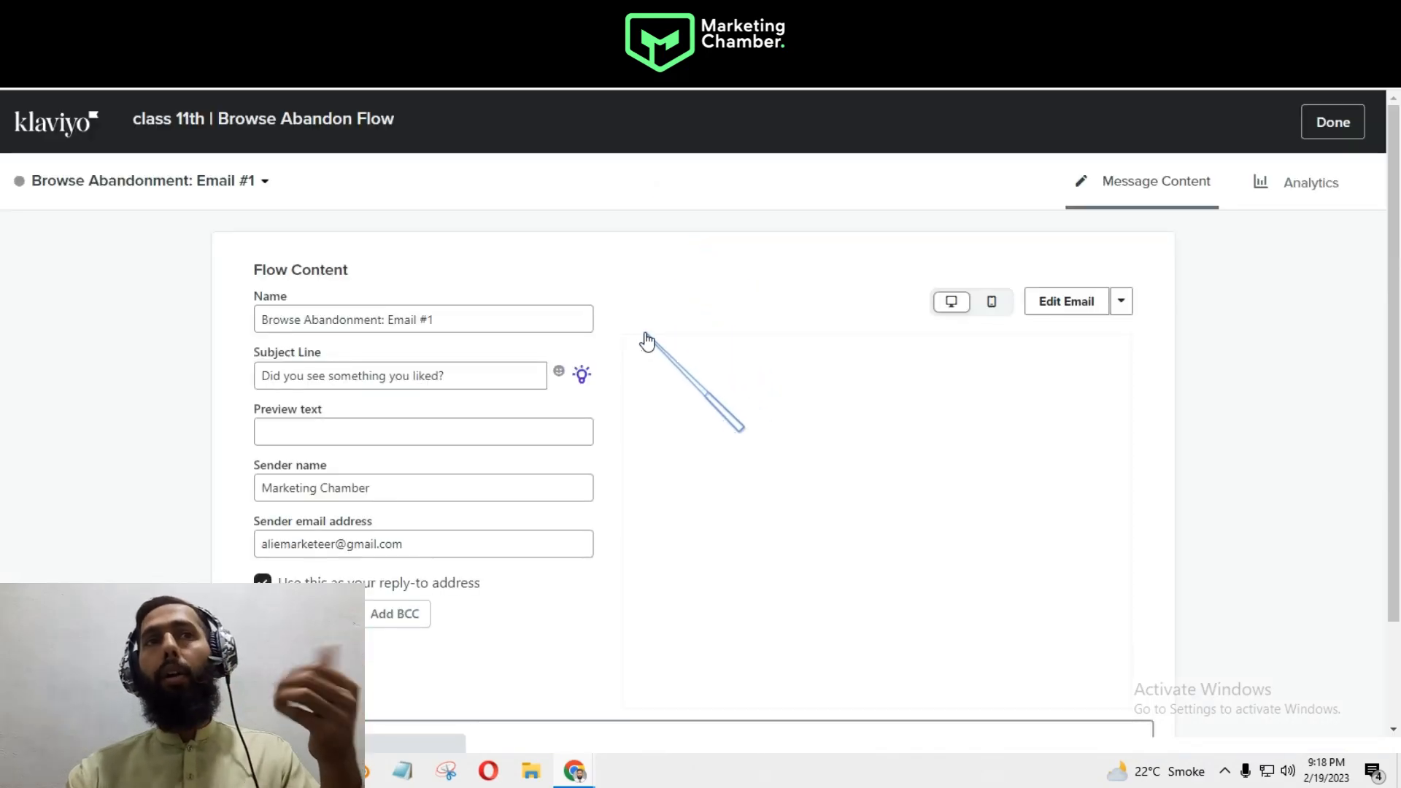
pyautogui.click(387, 434)
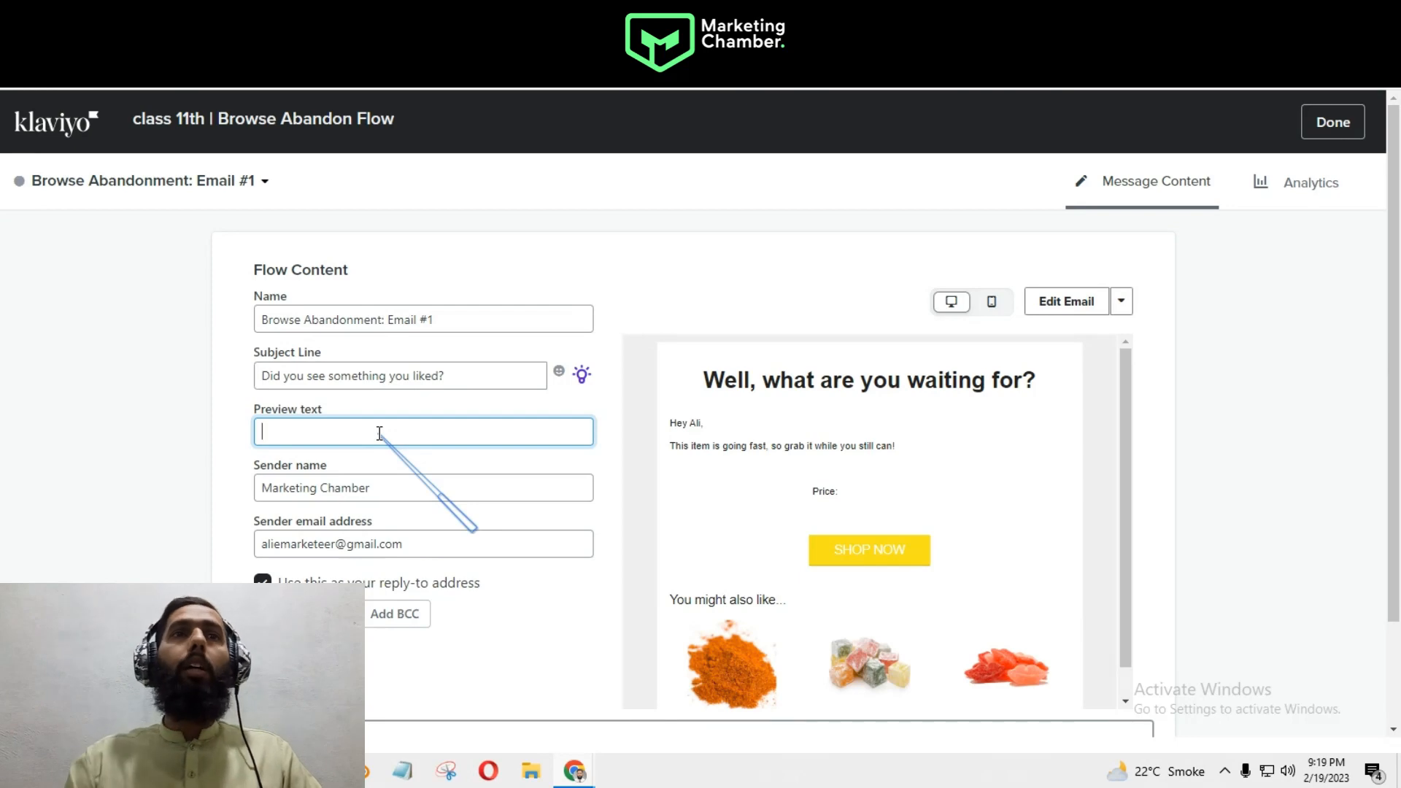
pyautogui.write('c')
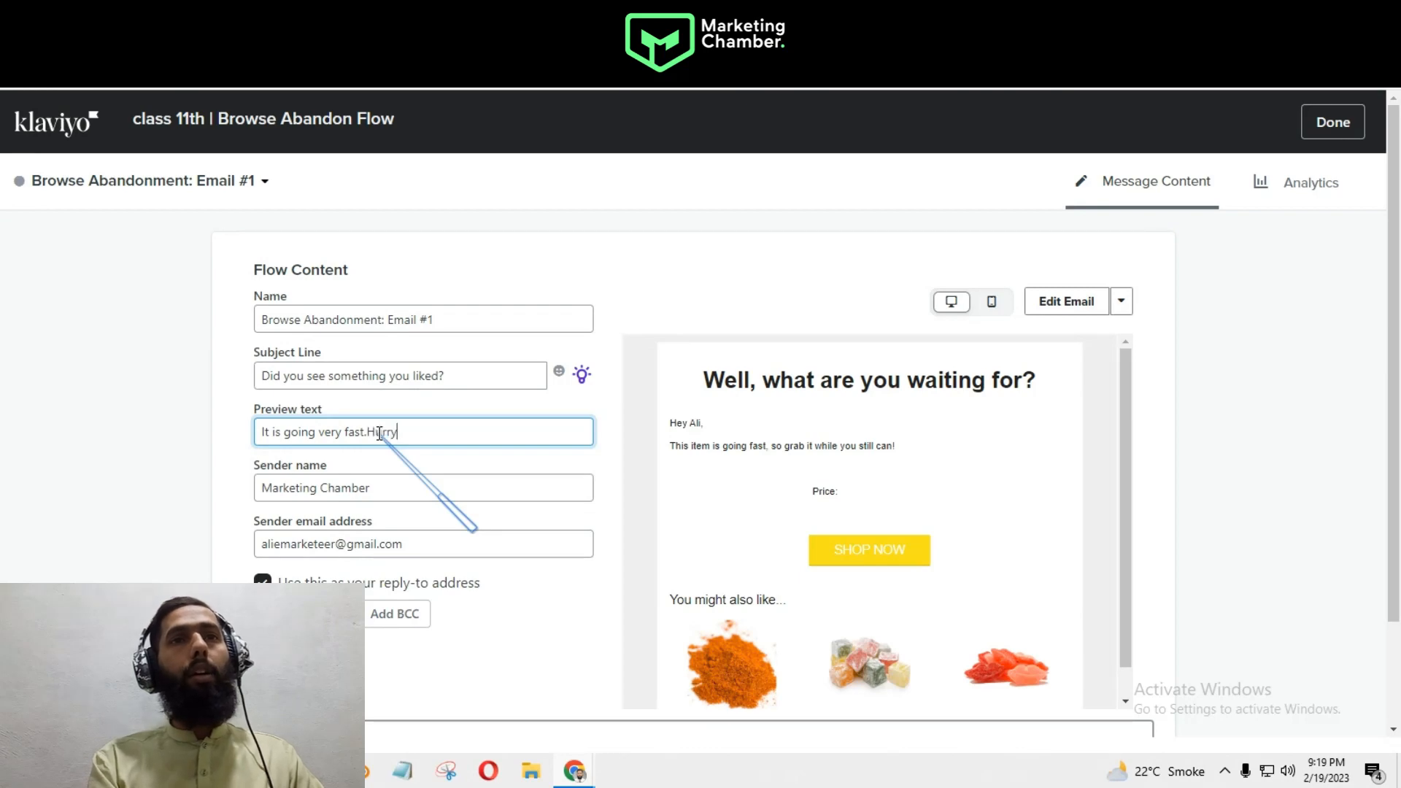
pyautogui.click(141, 447)
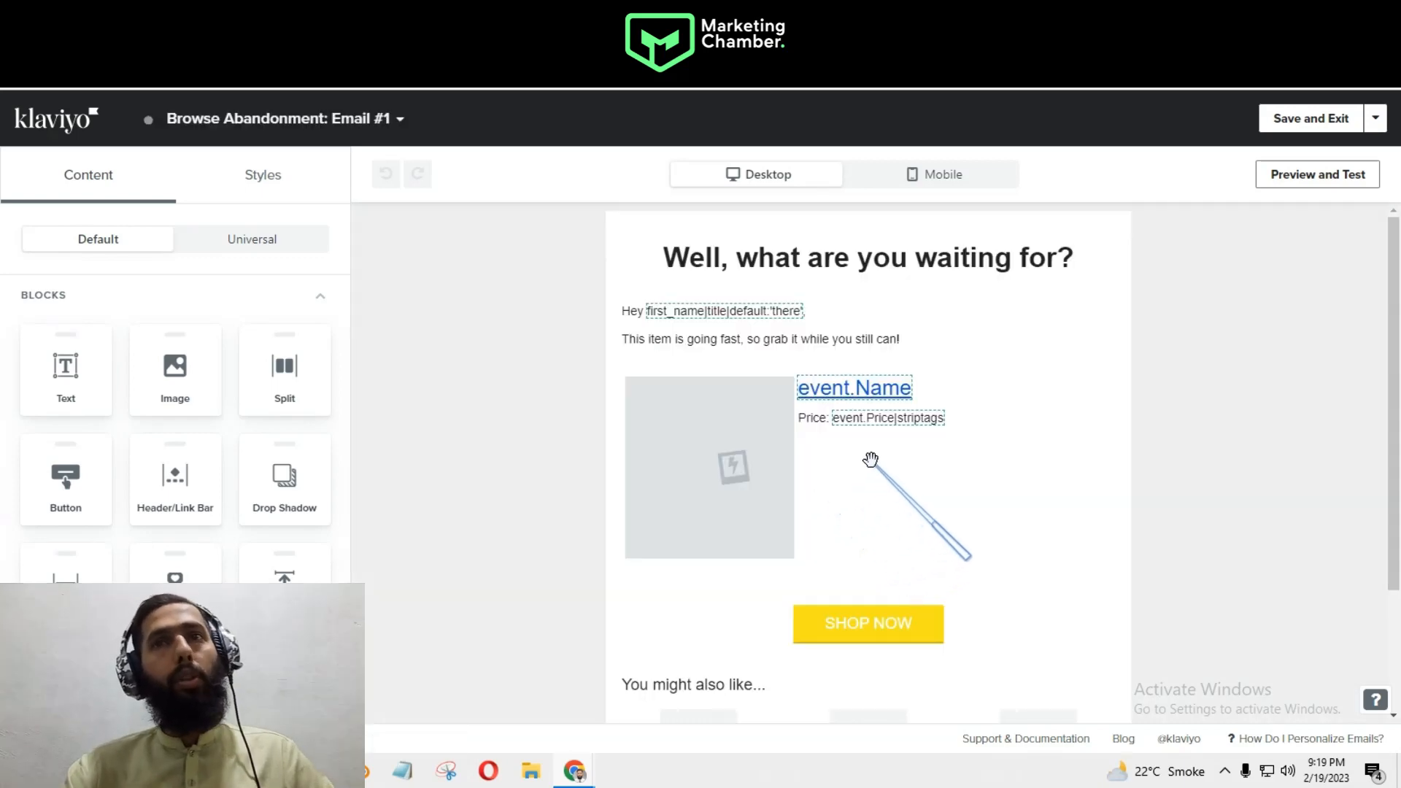
# - Save the product table block as universal content named "browse aabandon bloc"
pyautogui.moveTo(912, 444)
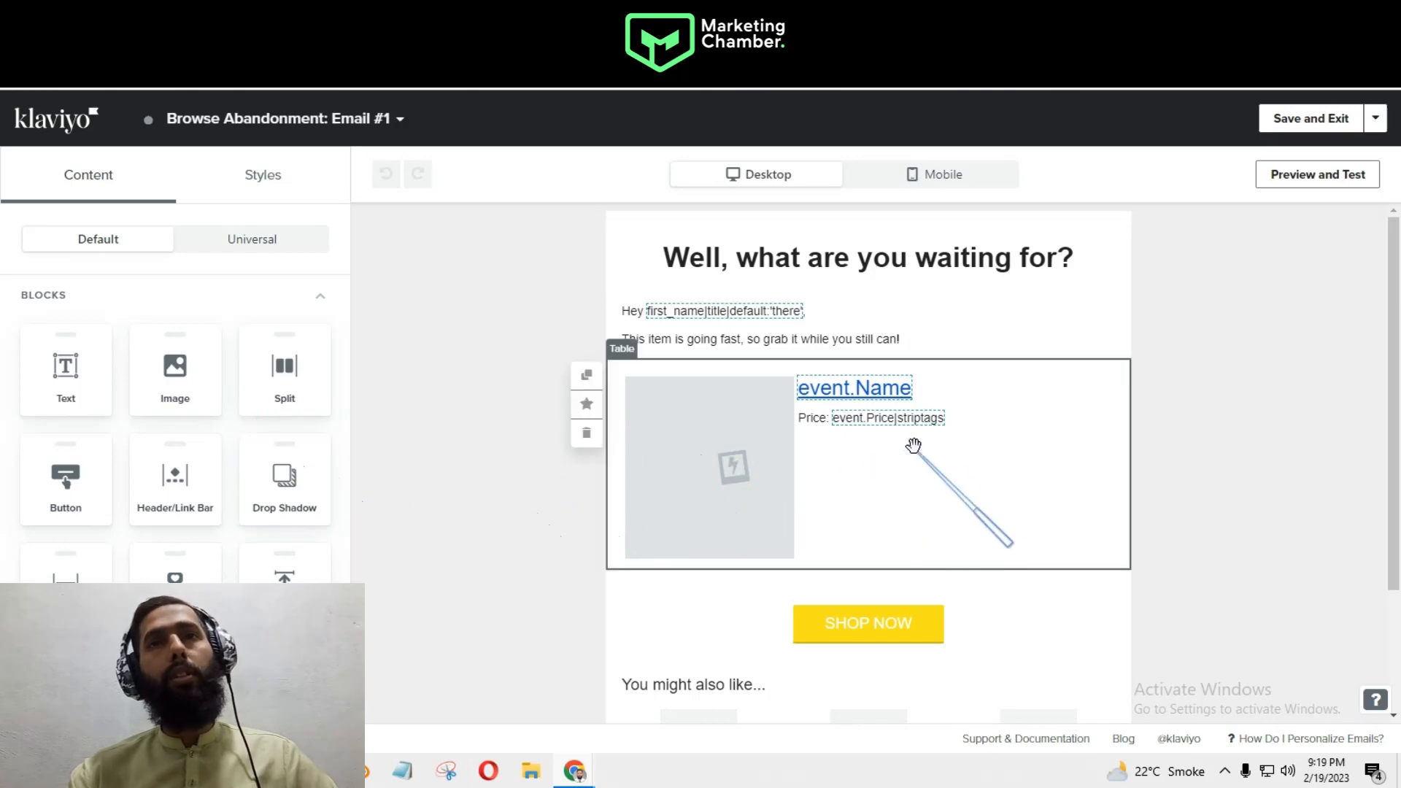
pyautogui.click(587, 405)
pyautogui.doubleClick(573, 357)
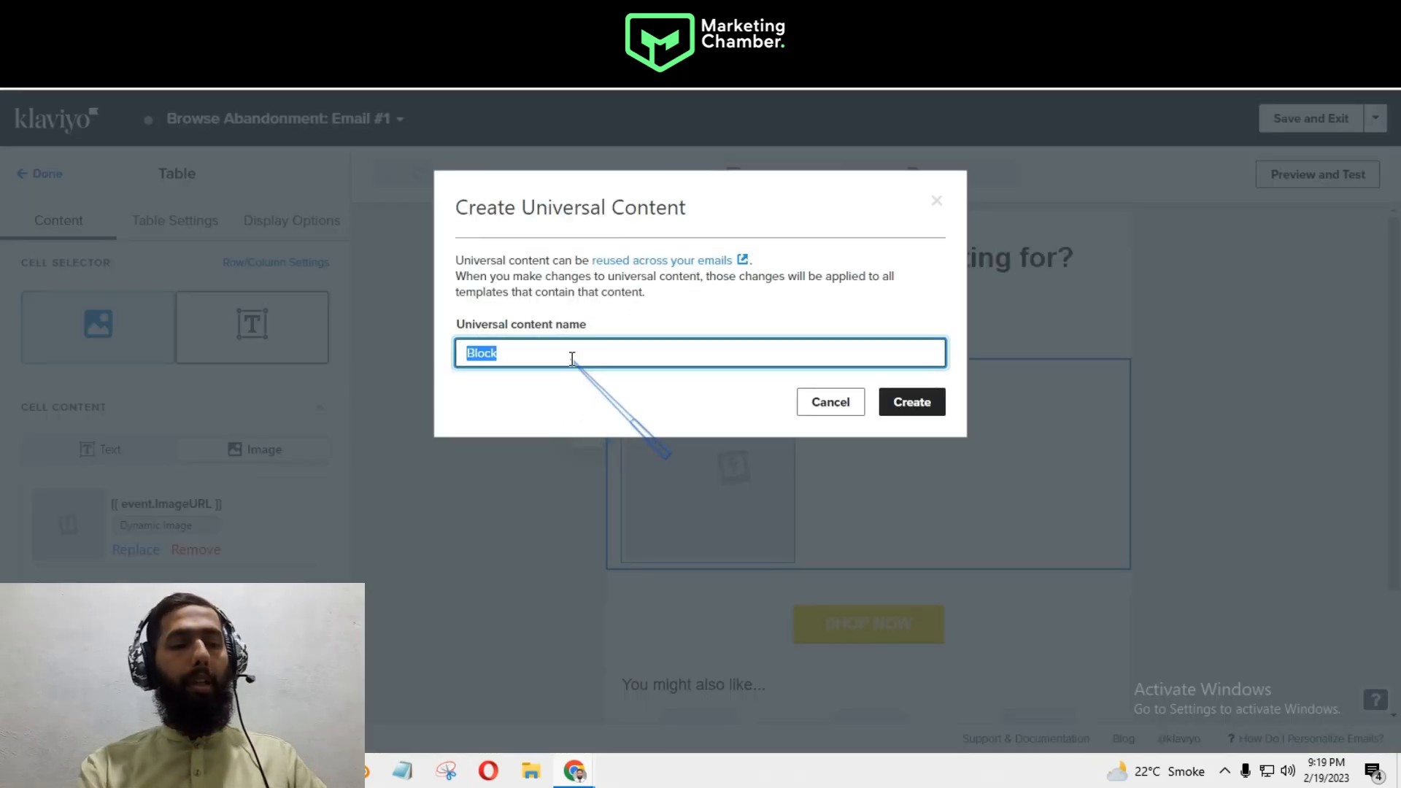
pyautogui.write('browse aabandon b')
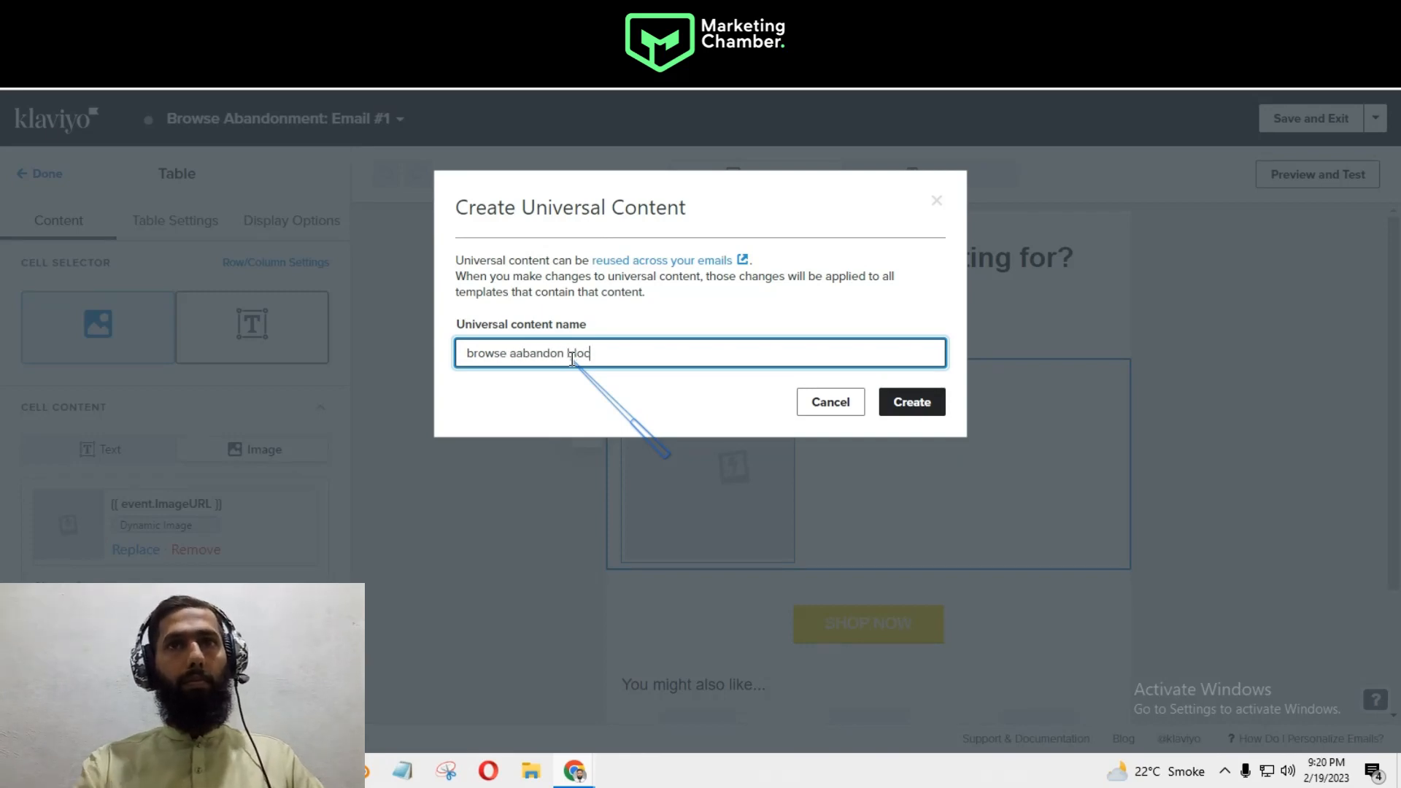
pyautogui.write('loc')
pyautogui.click(927, 409)
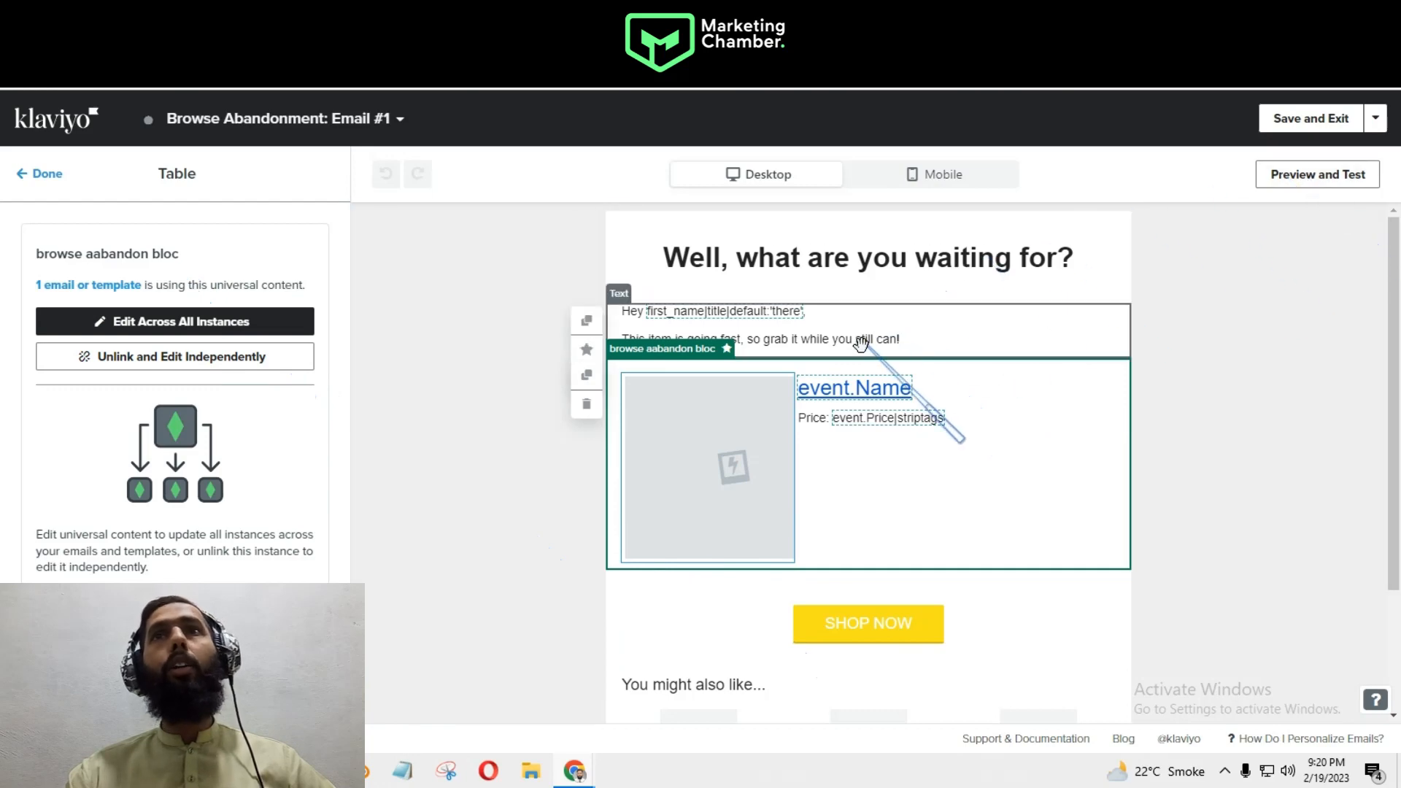
pyautogui.click(43, 174)
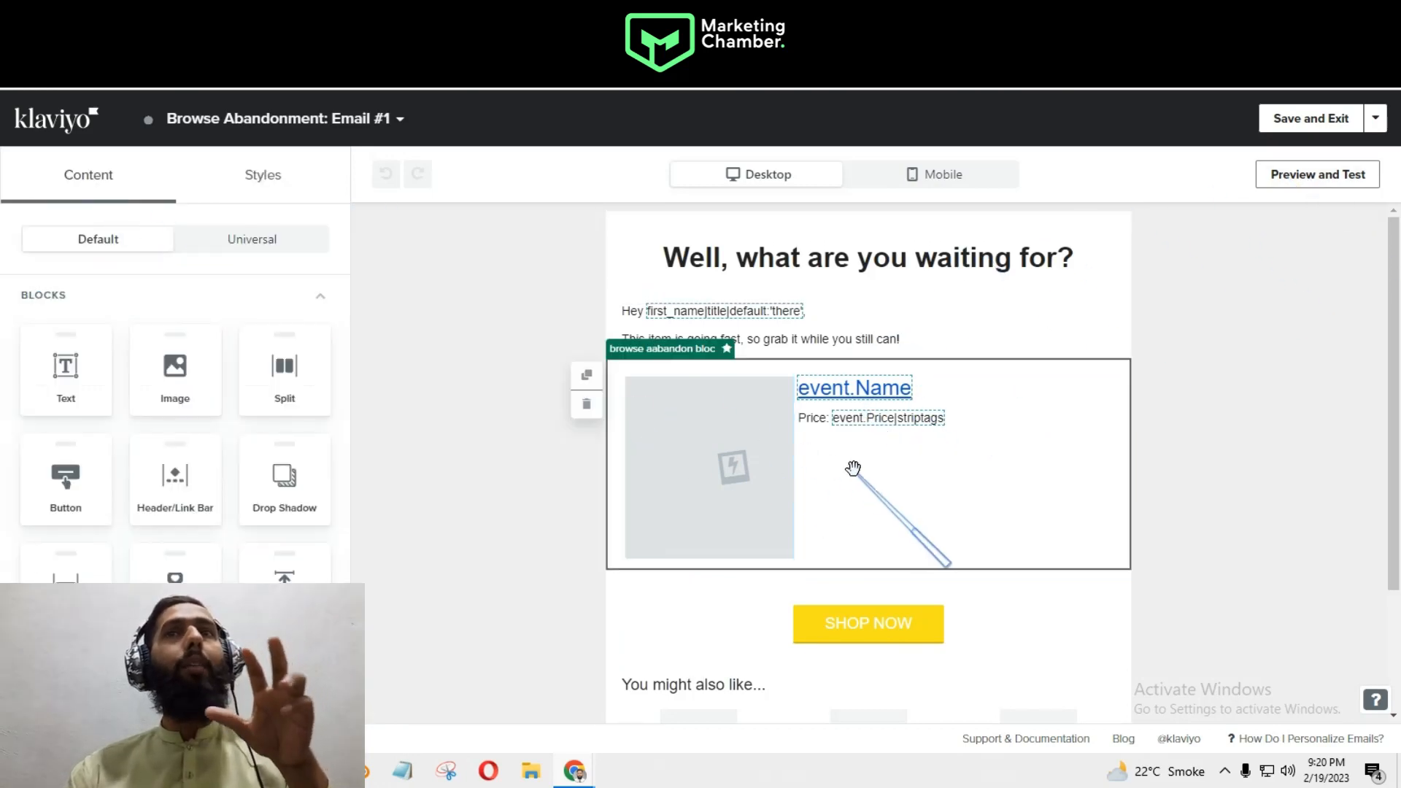
# - Check the SHOP NOW button's URL, and copy the {{ event.URL }} variable from the event properties in the email preview
pyautogui.click(827, 625)
pyautogui.moveTo(321, 348); pyautogui.dragTo(103, 348)
pyautogui.click(80, 372)
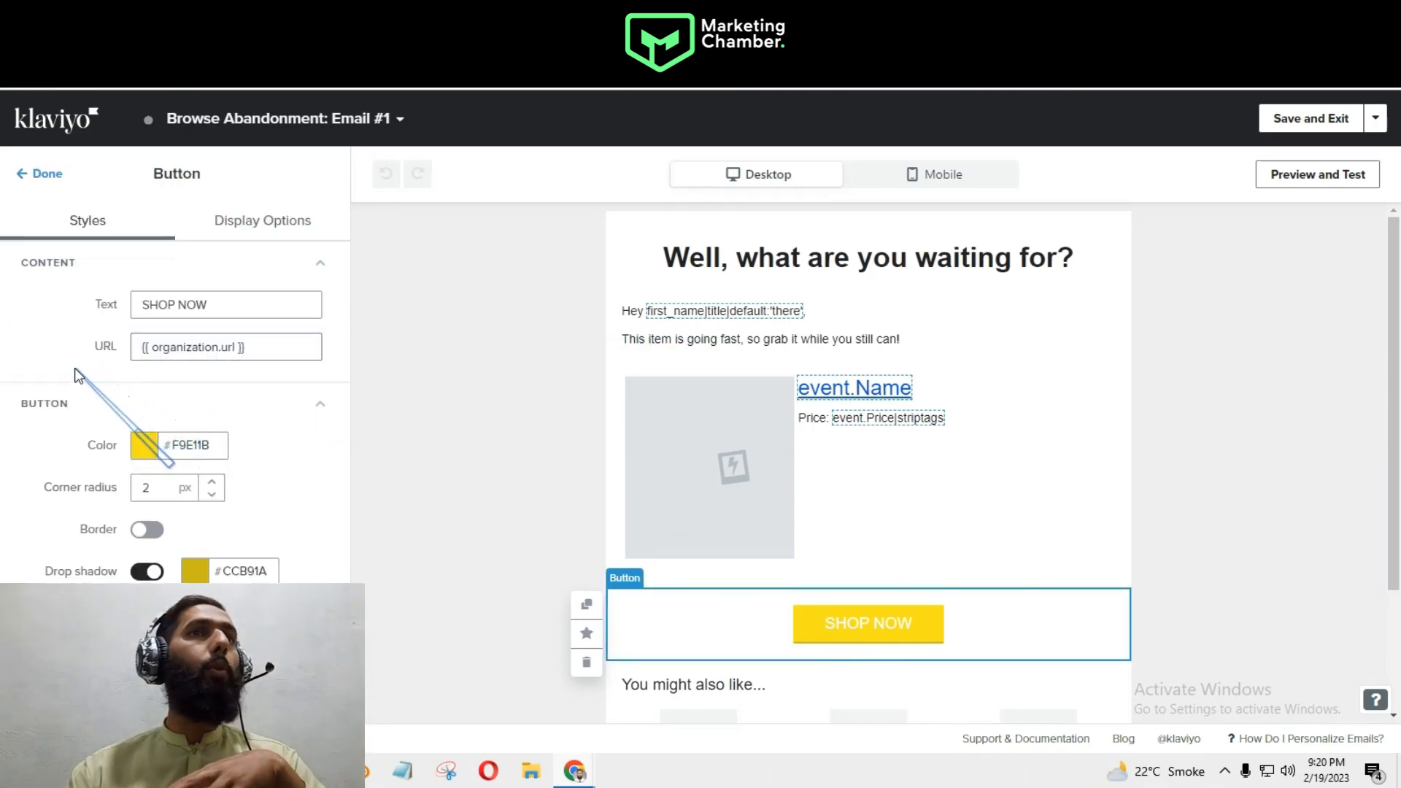
pyautogui.click(1307, 177)
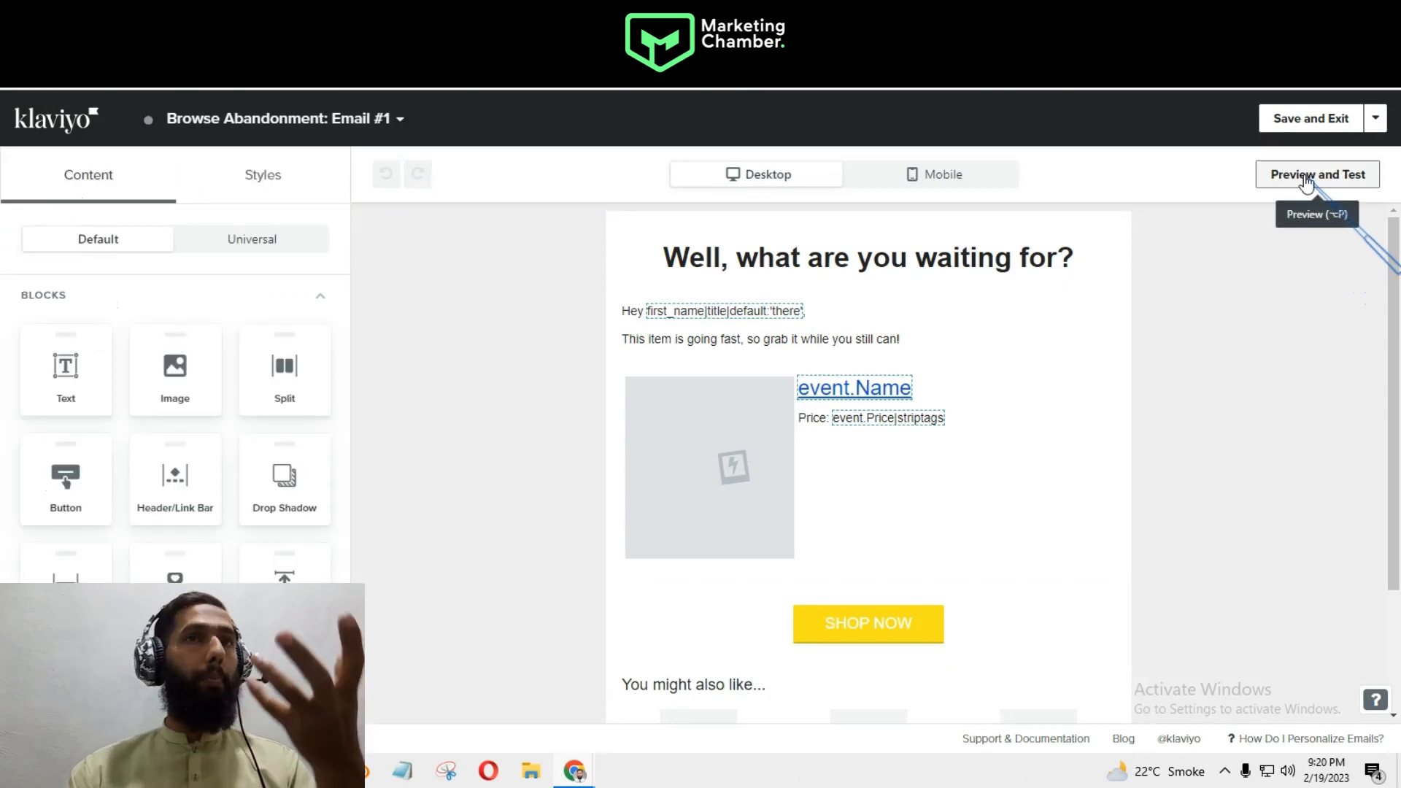
pyautogui.click(1307, 179)
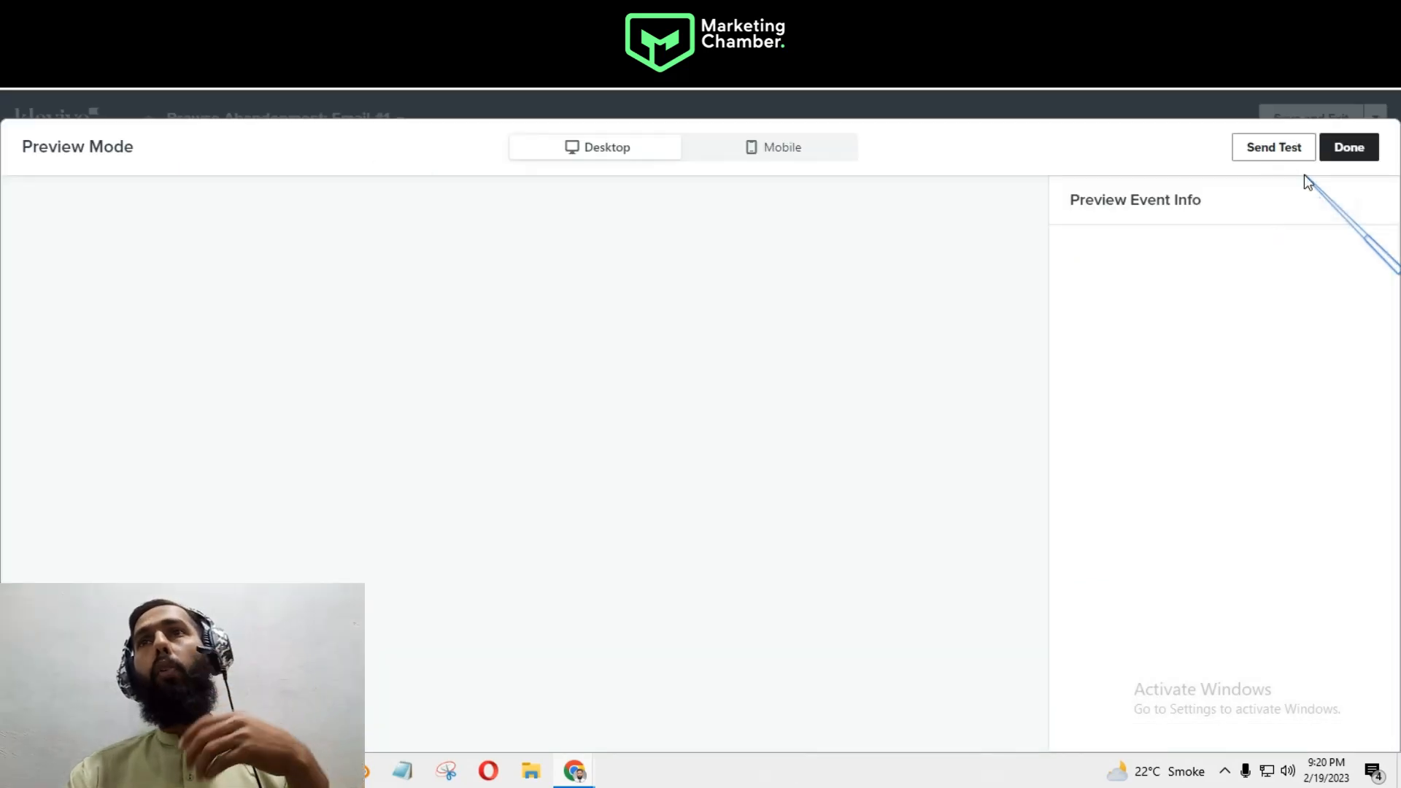
pyautogui.scroll(-2, 1189, 467)
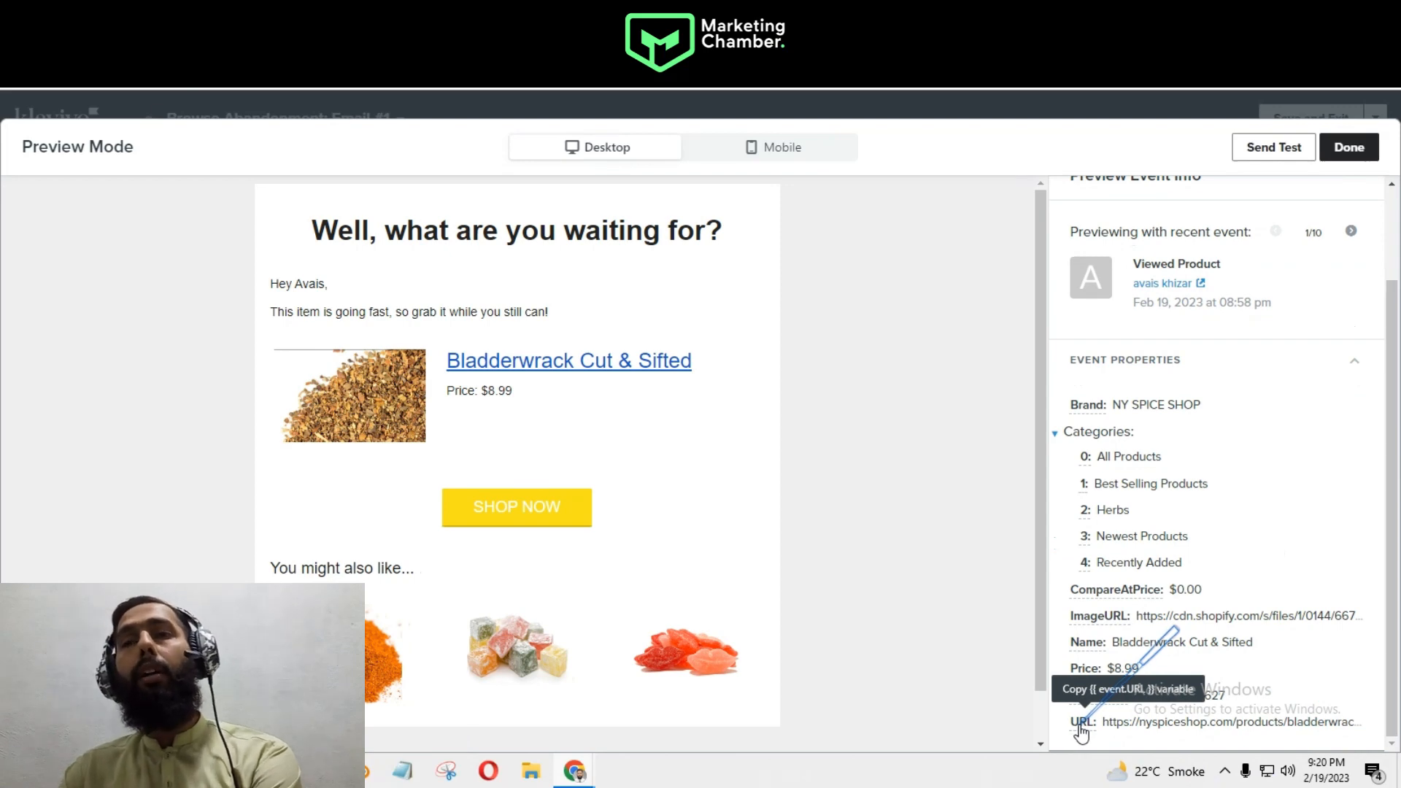
pyautogui.click(1081, 724)
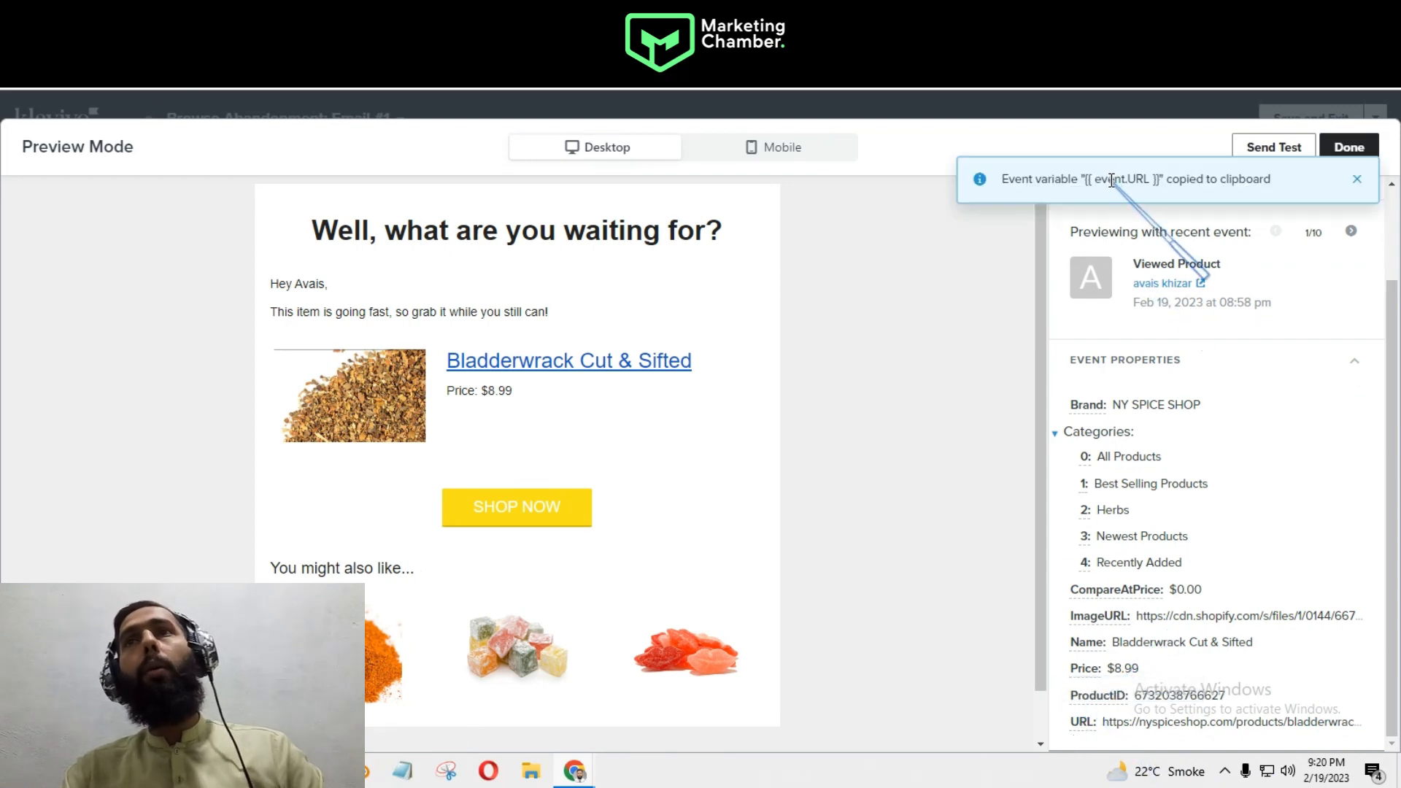
pyautogui.click(1348, 148)
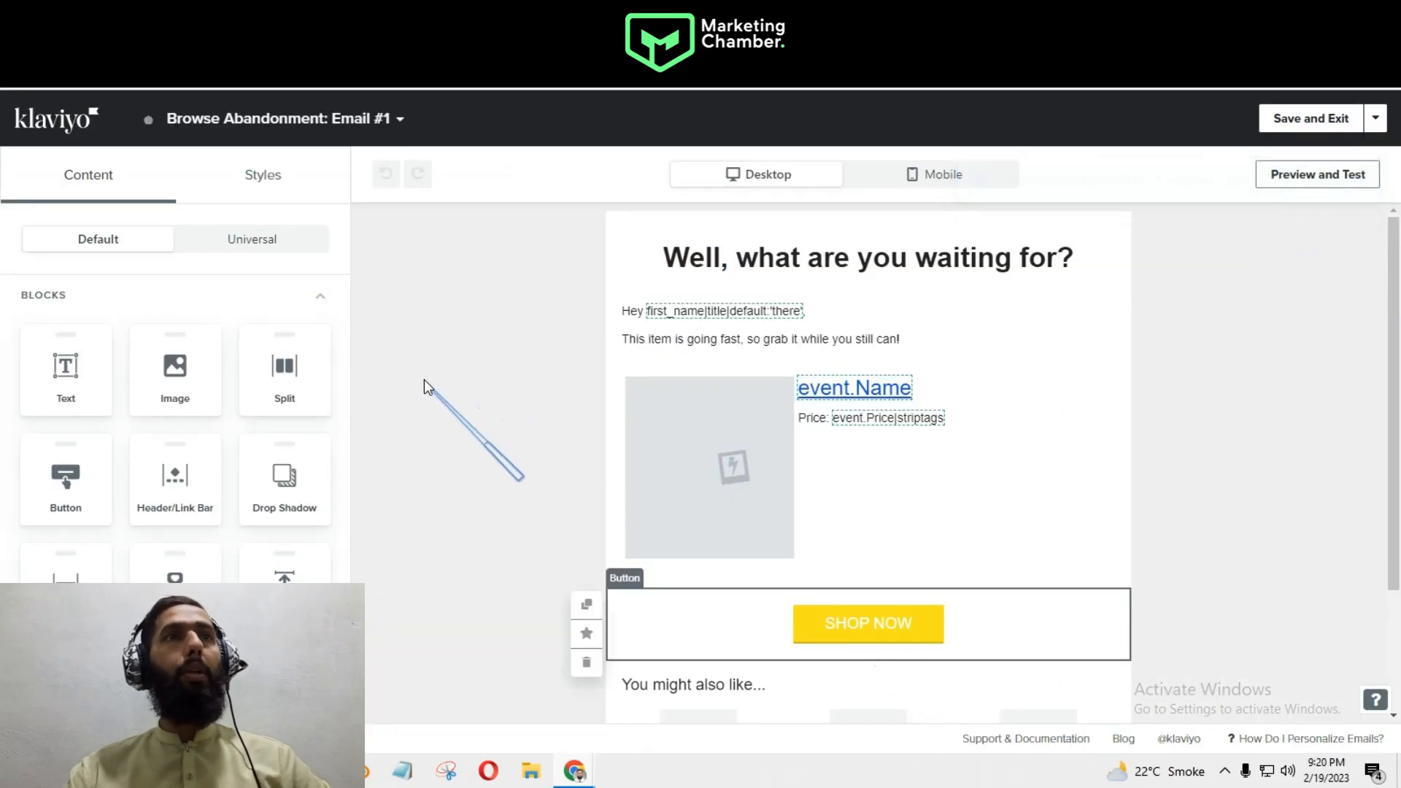
# - Replace the SHOP NOW button's URL with {{ event.URL }}
pyautogui.moveTo(264, 347); pyautogui.dragTo(0, 327)
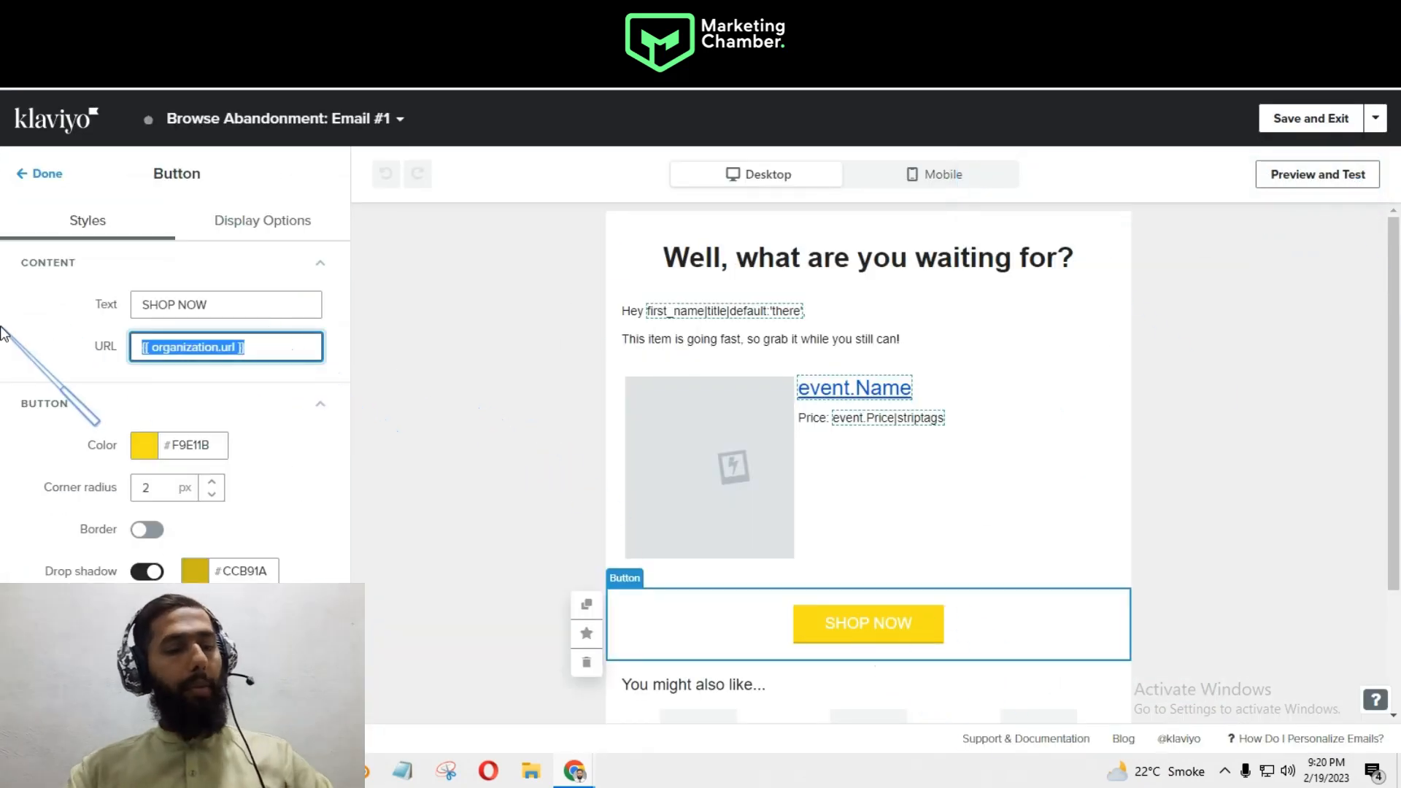
pyautogui.hotkey('ctrl', 'v')
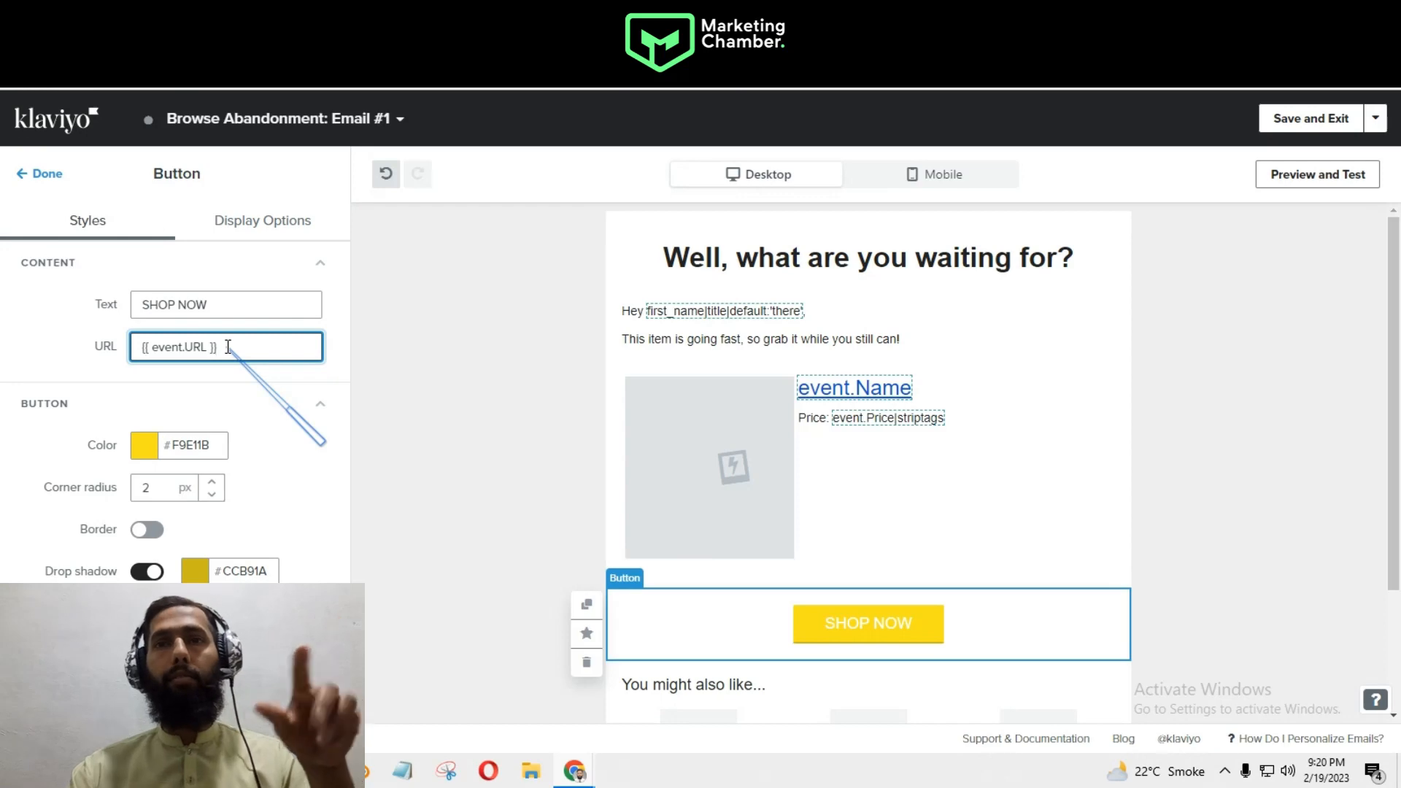
pyautogui.click(27, 176)
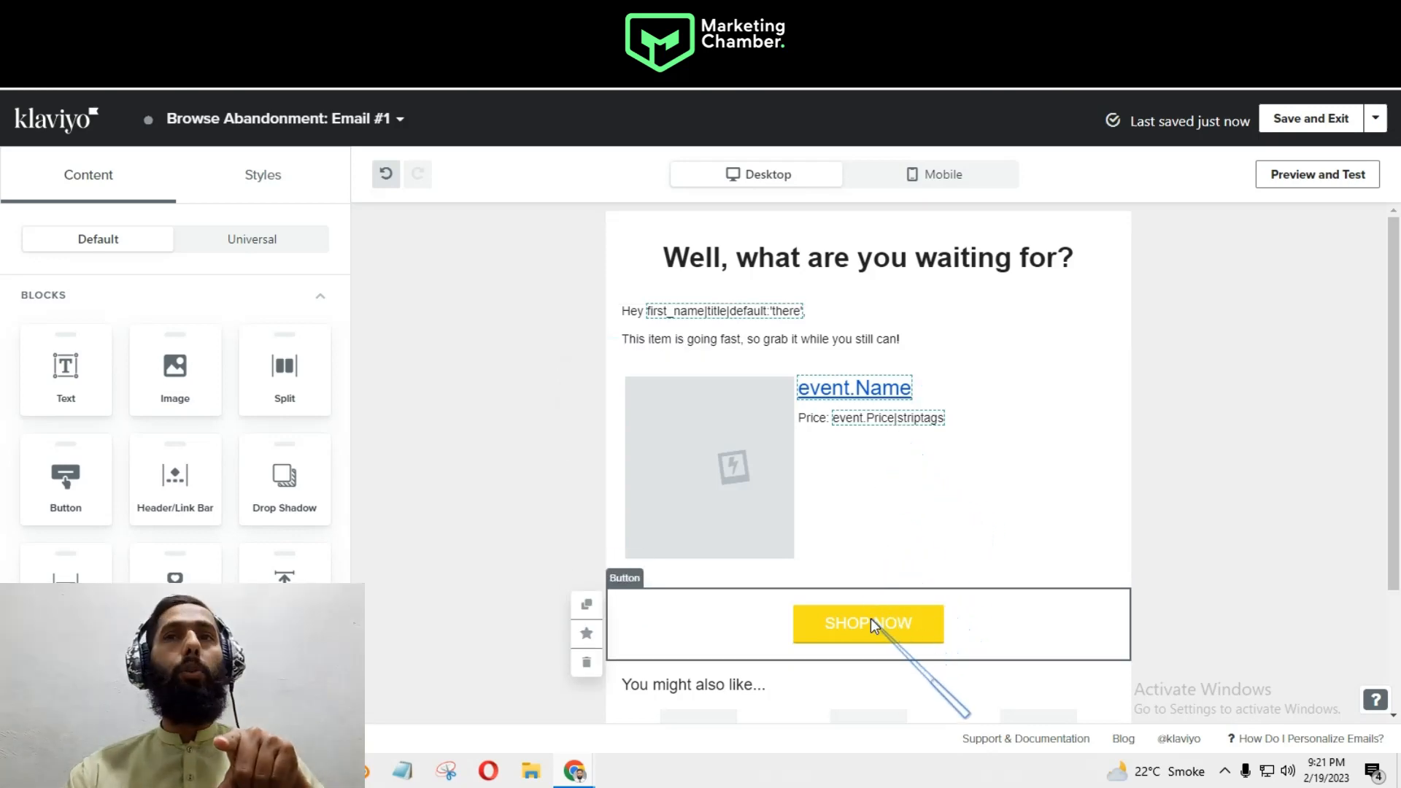
# - Preview the email, follow the SHOP NOW link, and examine the product page it opens
pyautogui.click(1310, 177)
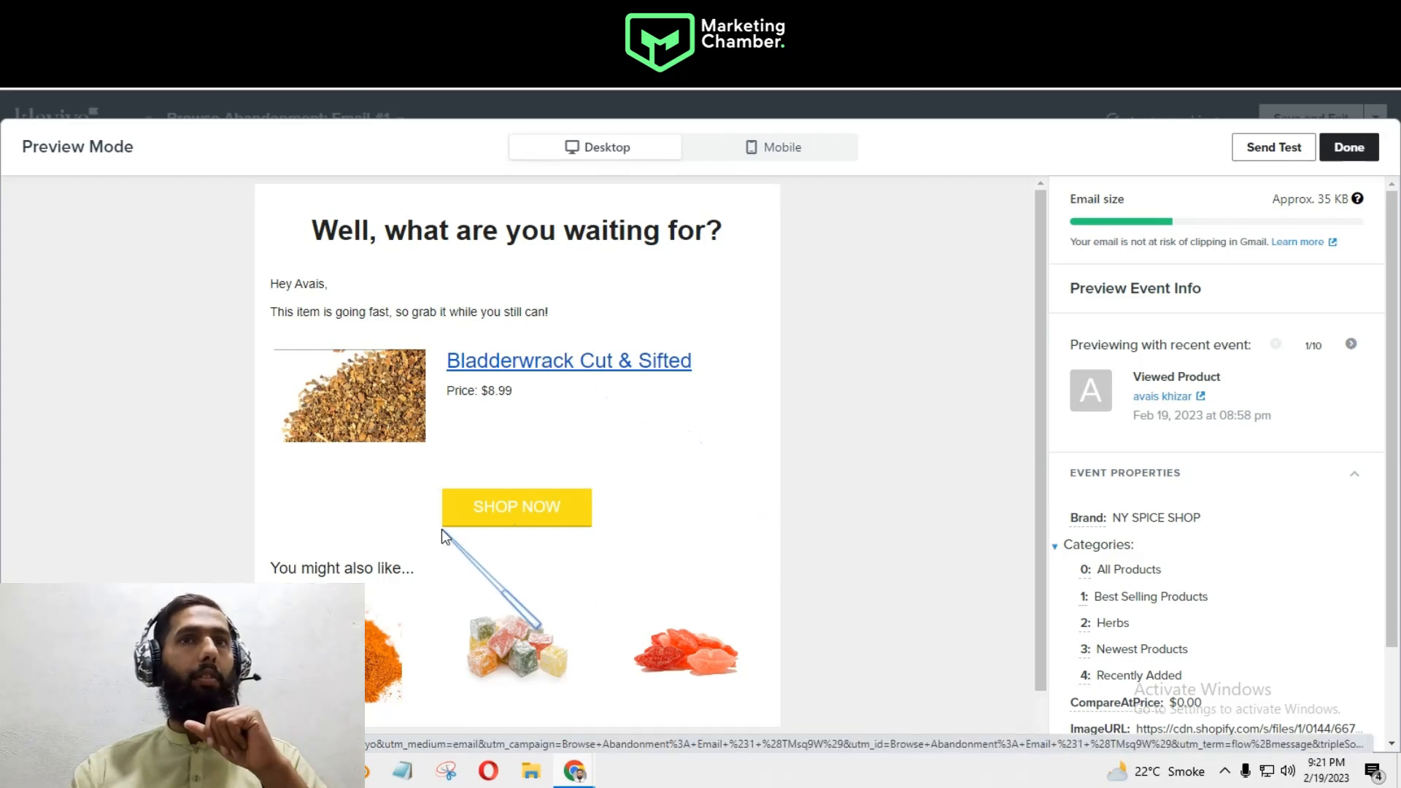
pyautogui.click(535, 519)
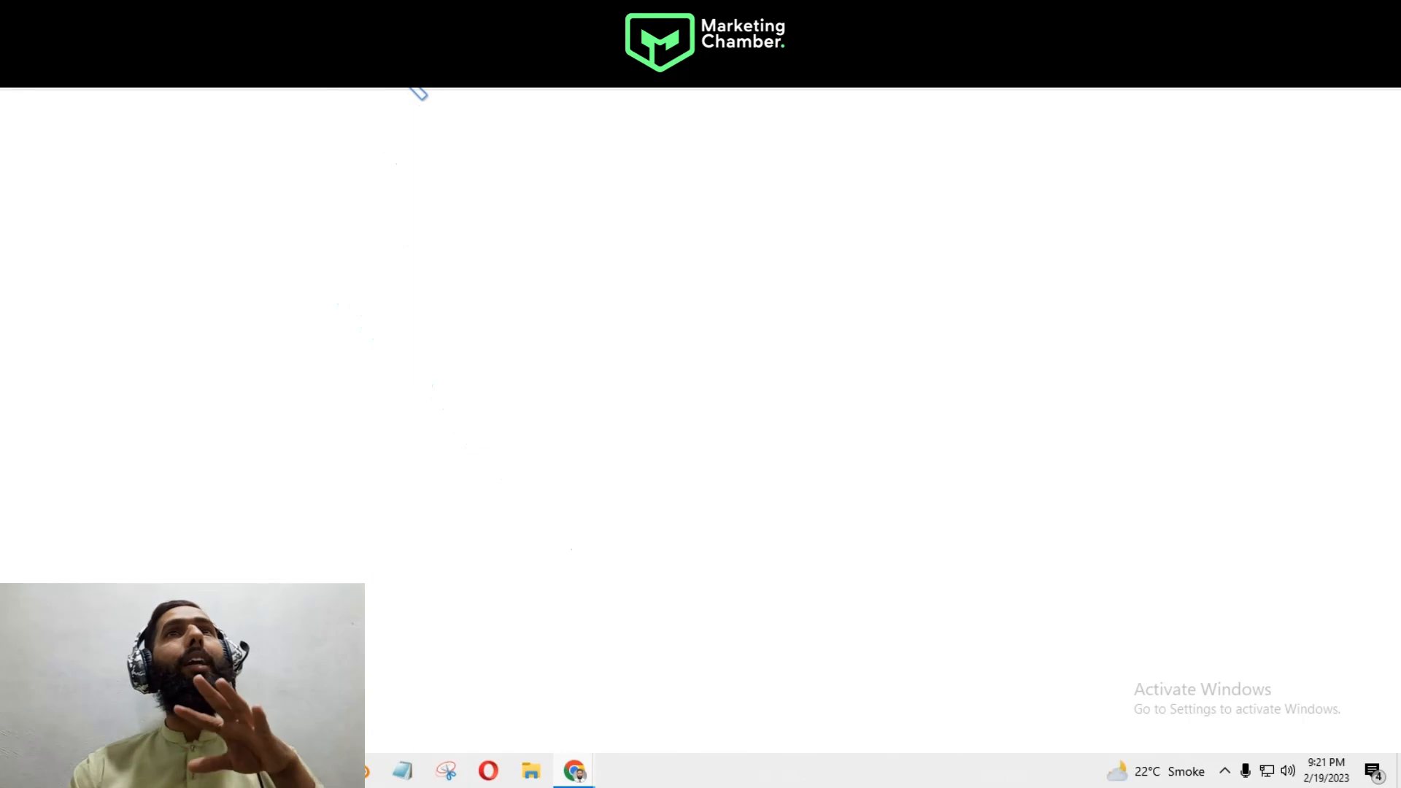
pyautogui.scroll(-4, 797, 290)
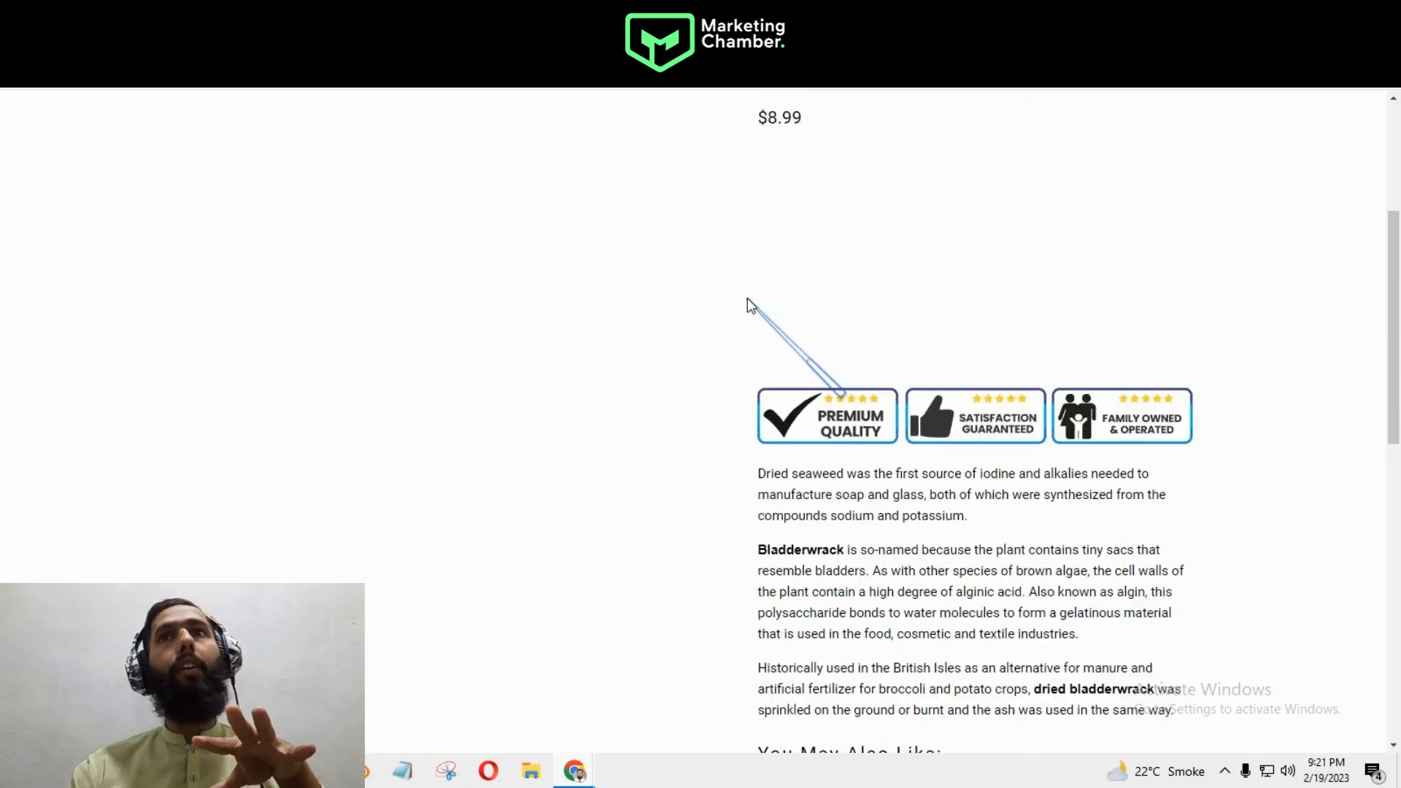
# - Review the linked product page and the "You might also like..." section in the email preview, and close the preview
pyautogui.scroll(3, 750, 297)
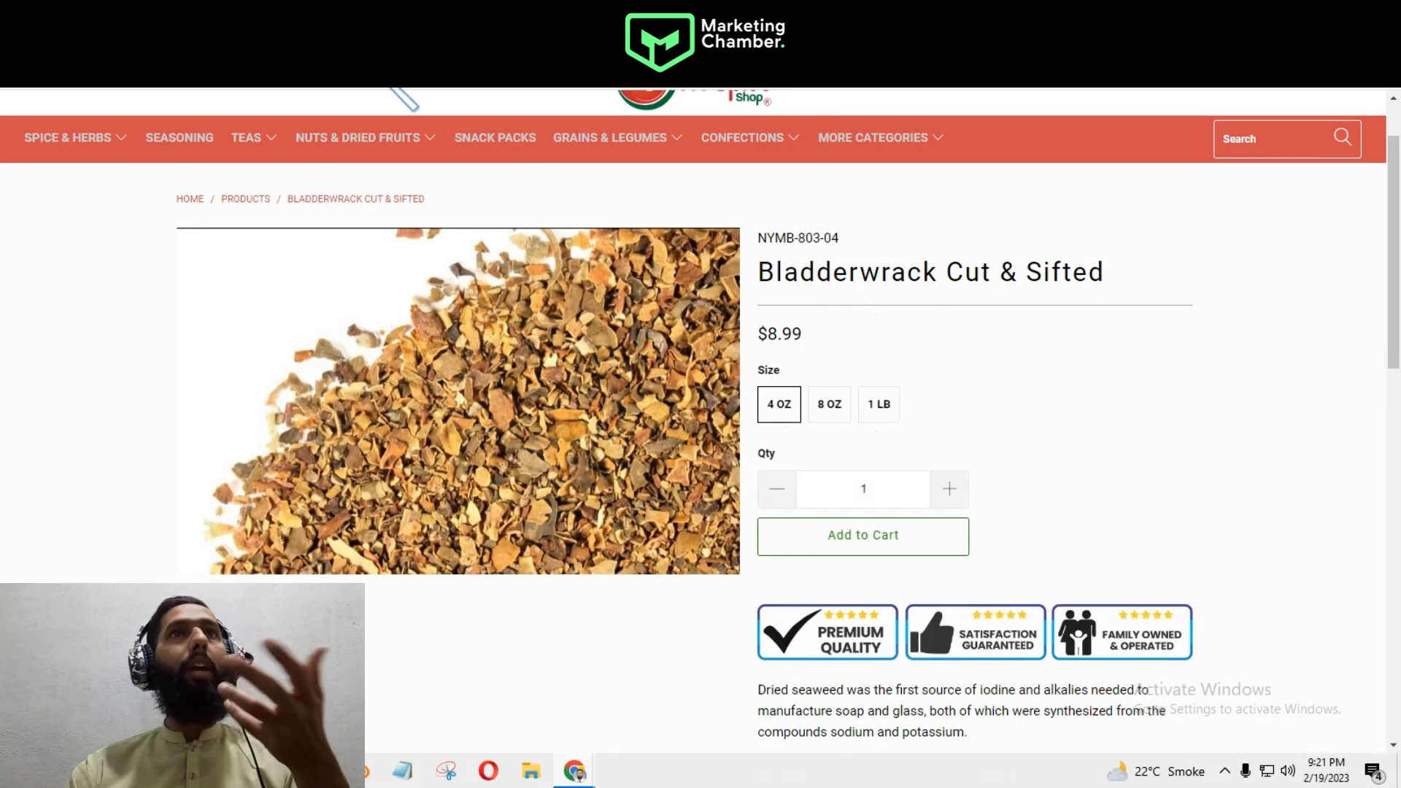
pyautogui.hotkey('ctrl', 'Tab')
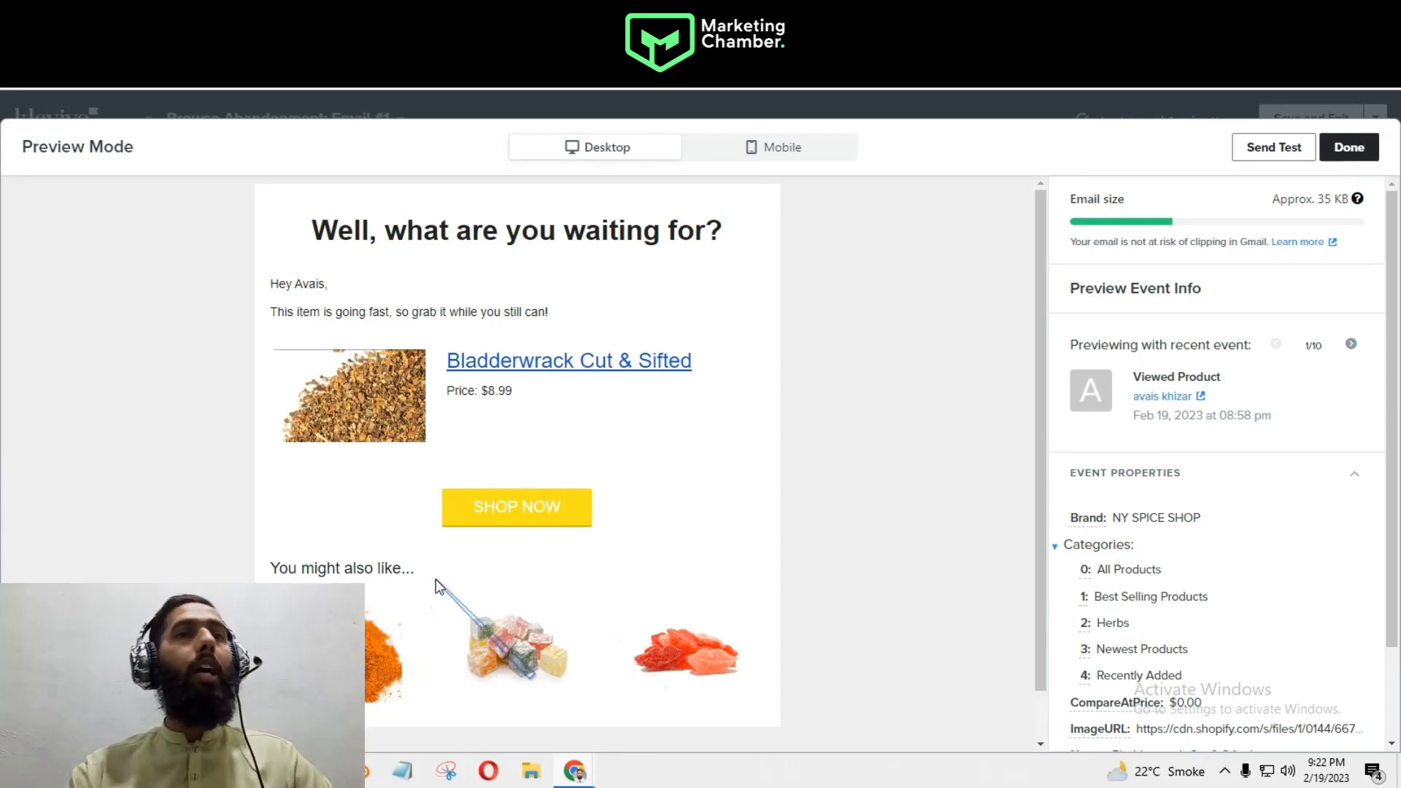
pyautogui.moveTo(415, 570); pyautogui.dragTo(278, 578)
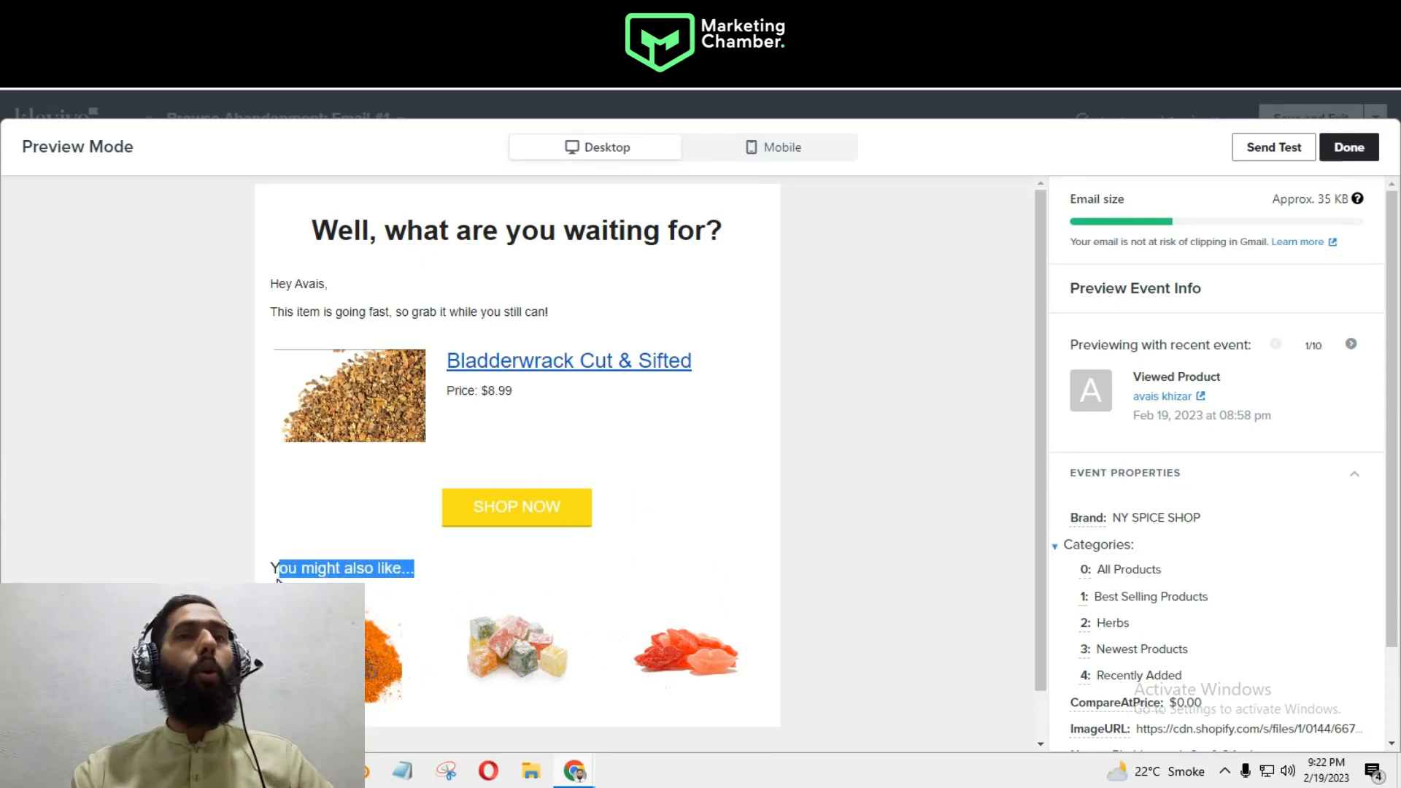
pyautogui.click(228, 580)
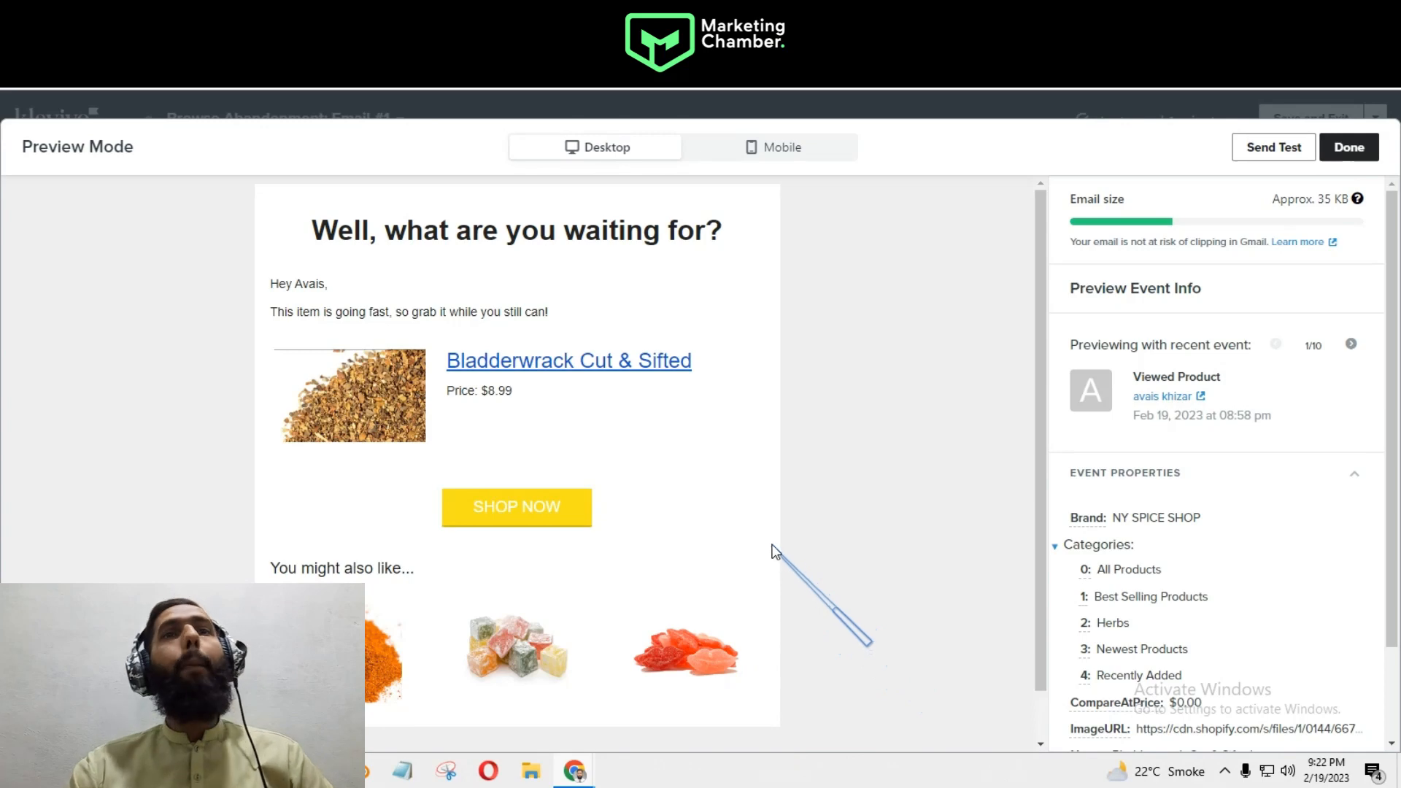
pyautogui.click(1347, 145)
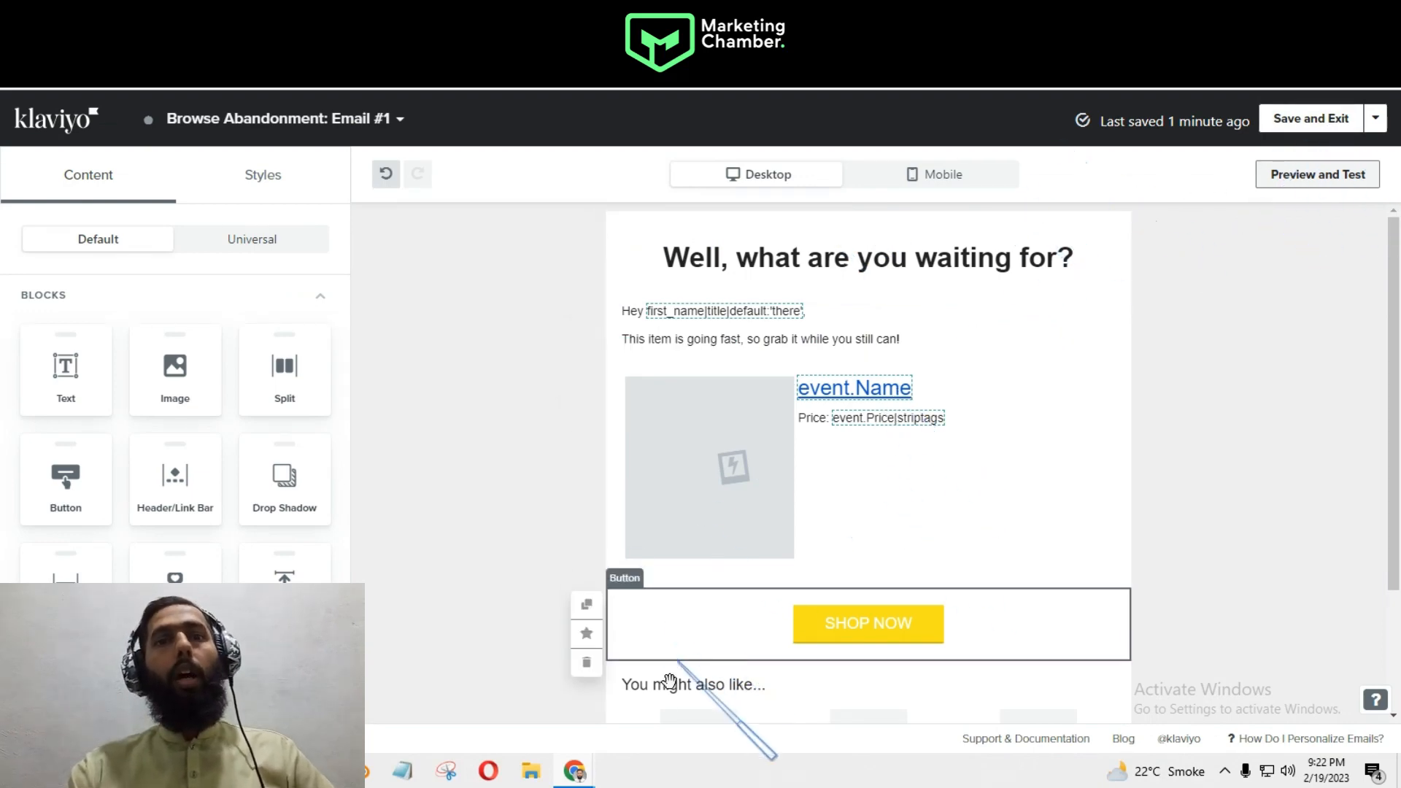
# - Open the Browse Email 1 image from the Desktop folder and examine its product block, product recommendations and footer
pyautogui.moveTo(571, 771)
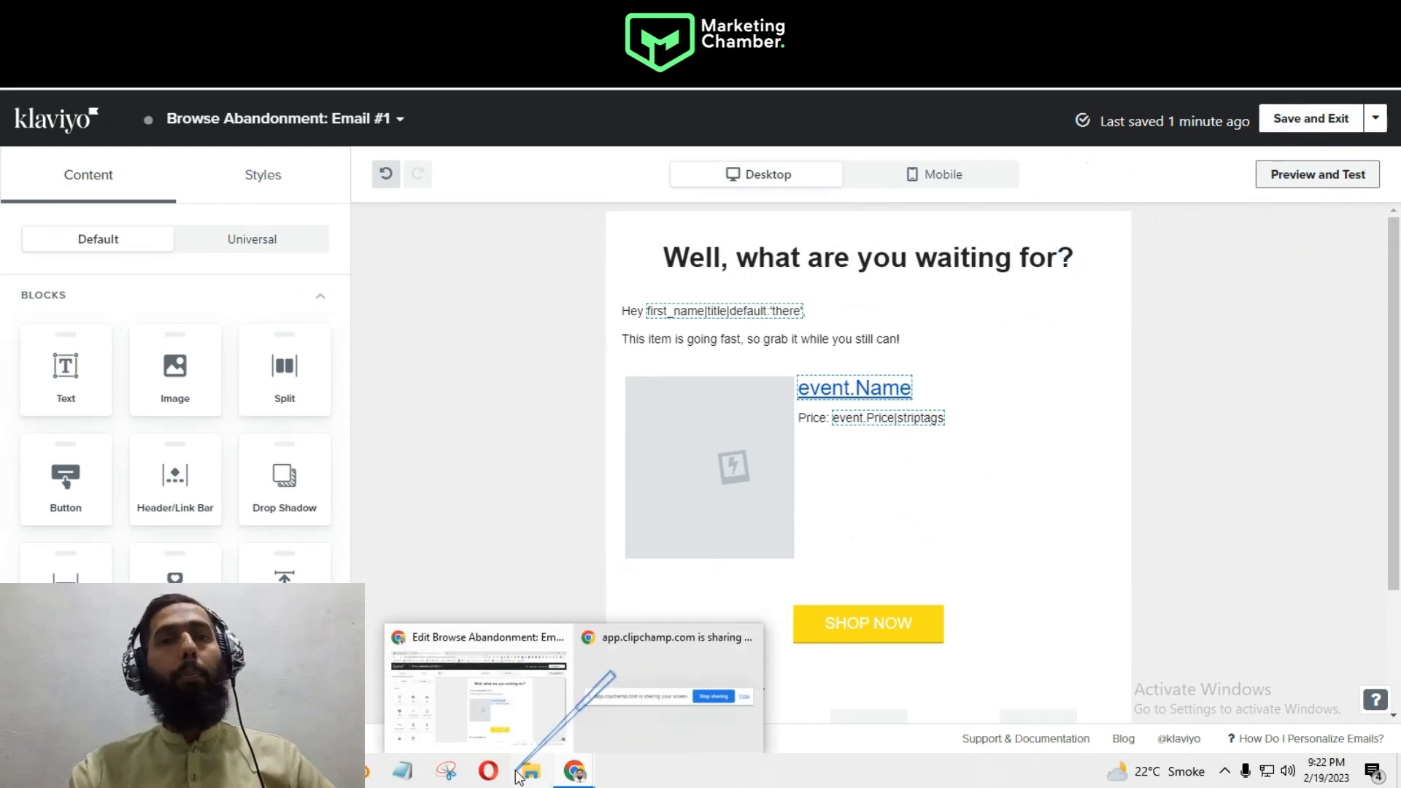
pyautogui.click(533, 767)
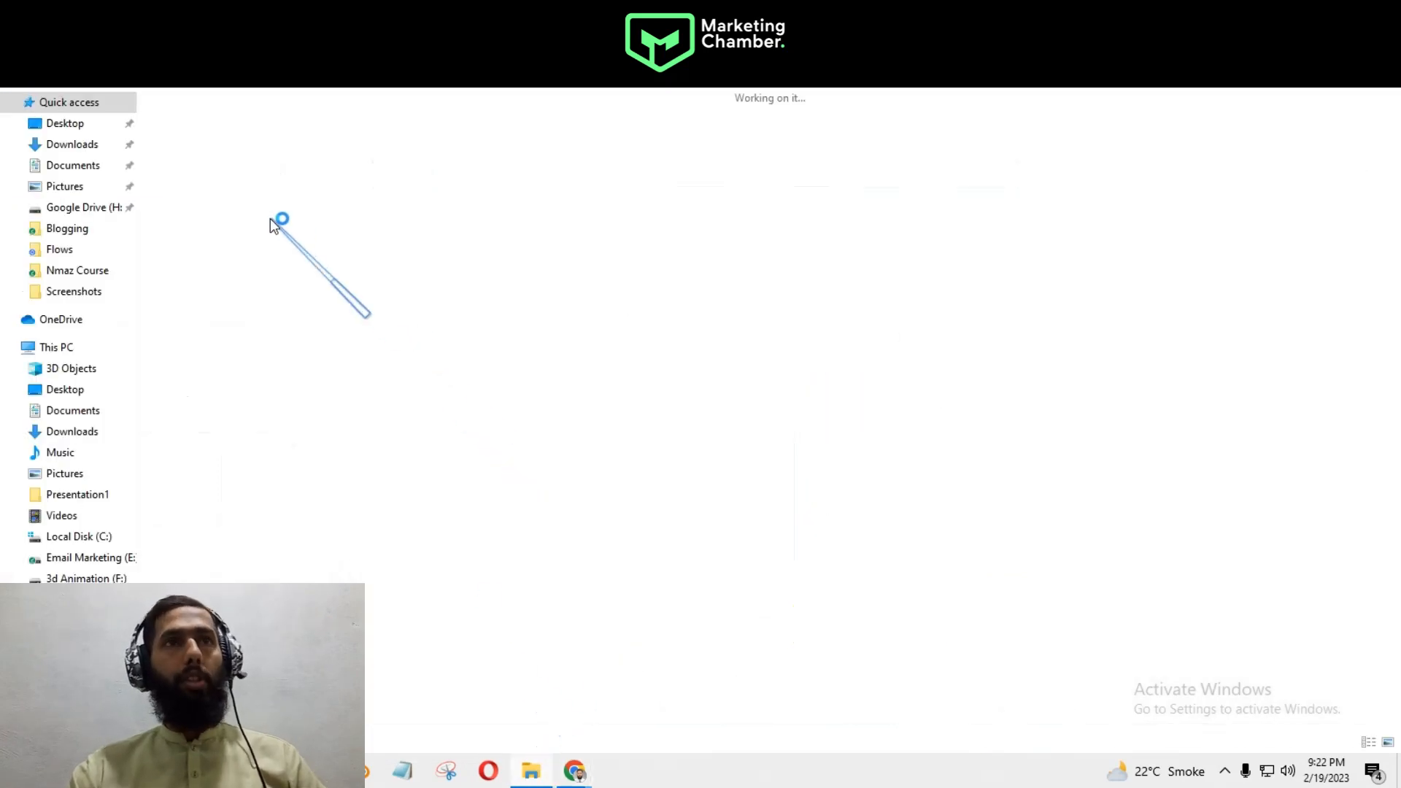
pyautogui.click(66, 126)
pyautogui.click(297, 126)
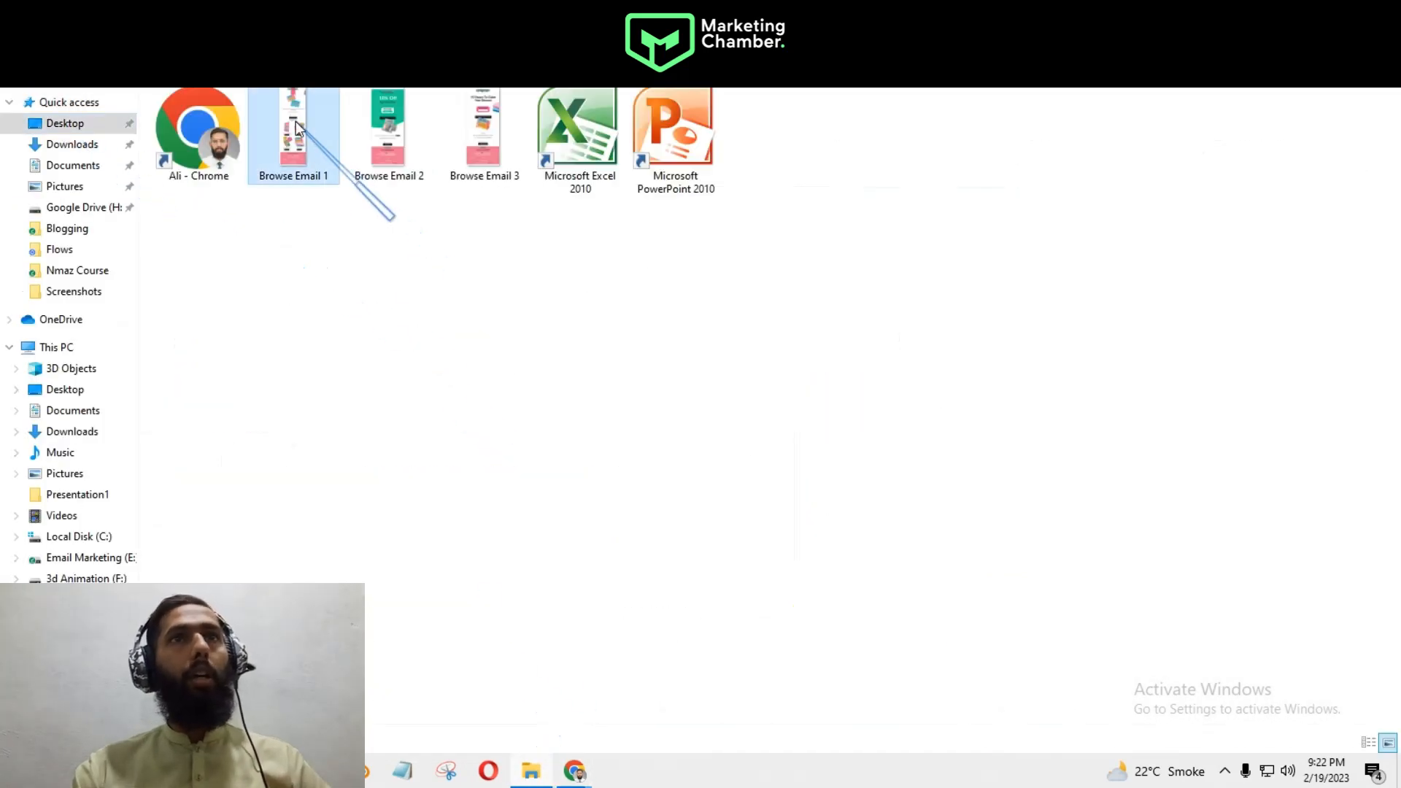
pyautogui.doubleClick(297, 126)
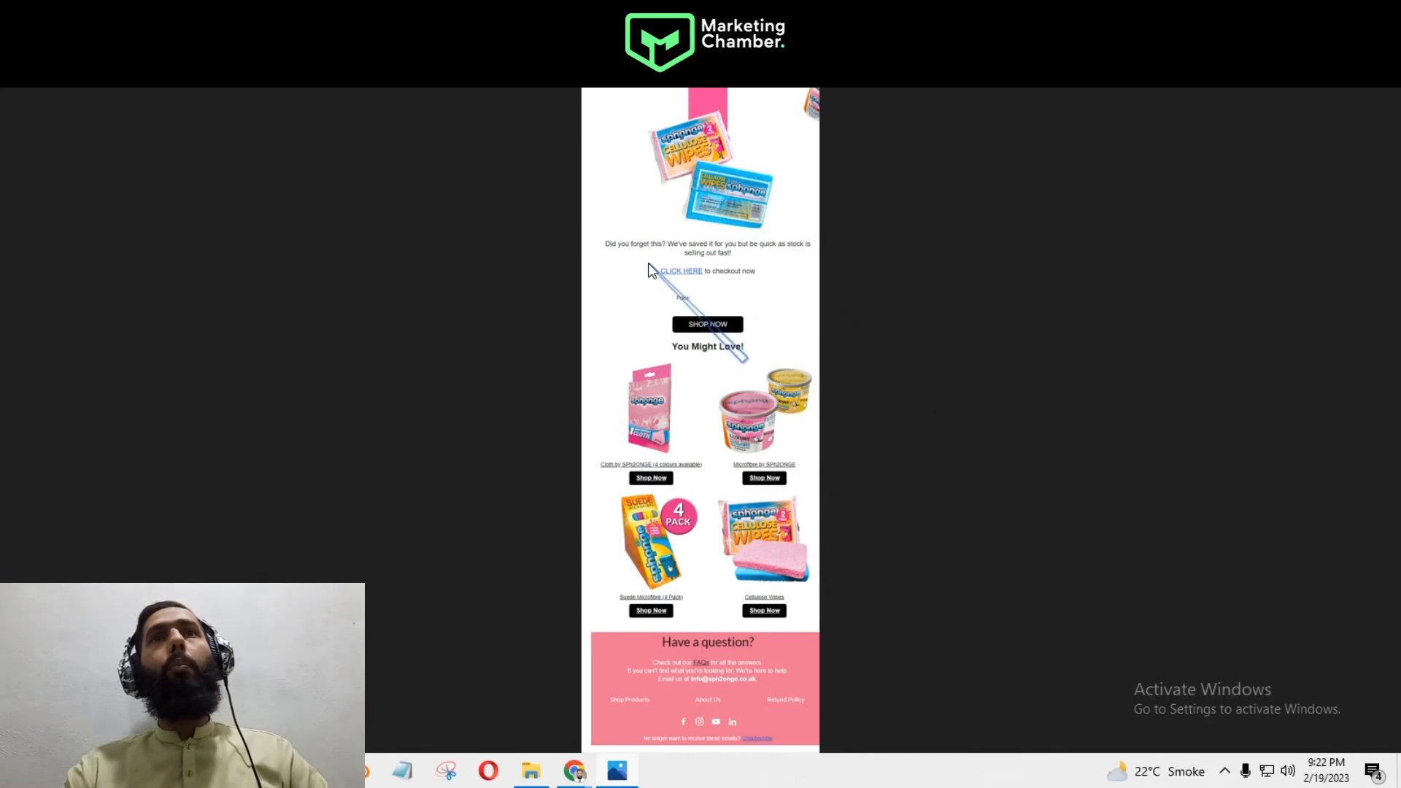
pyautogui.scroll(2, 681, 256)
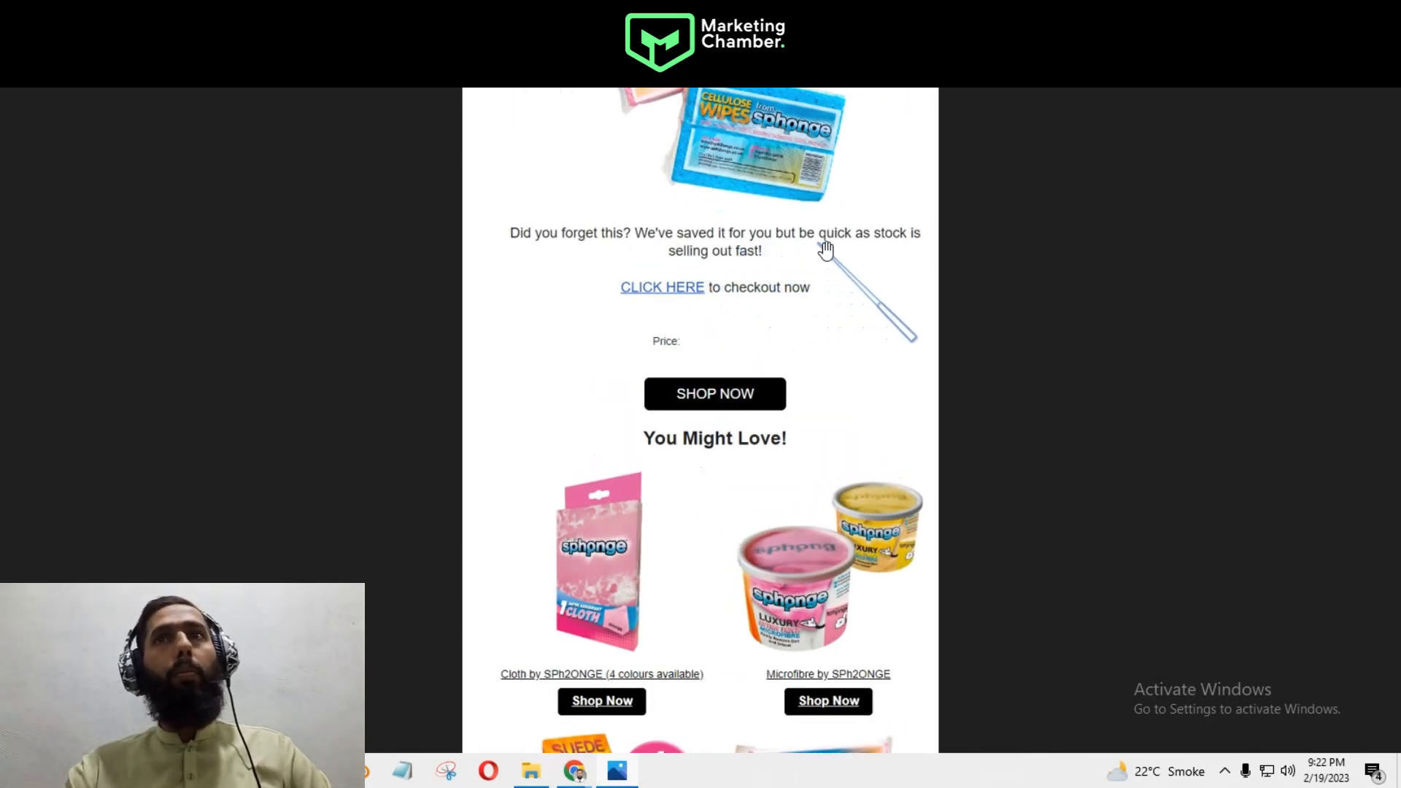
pyautogui.scroll(-1, 810, 334)
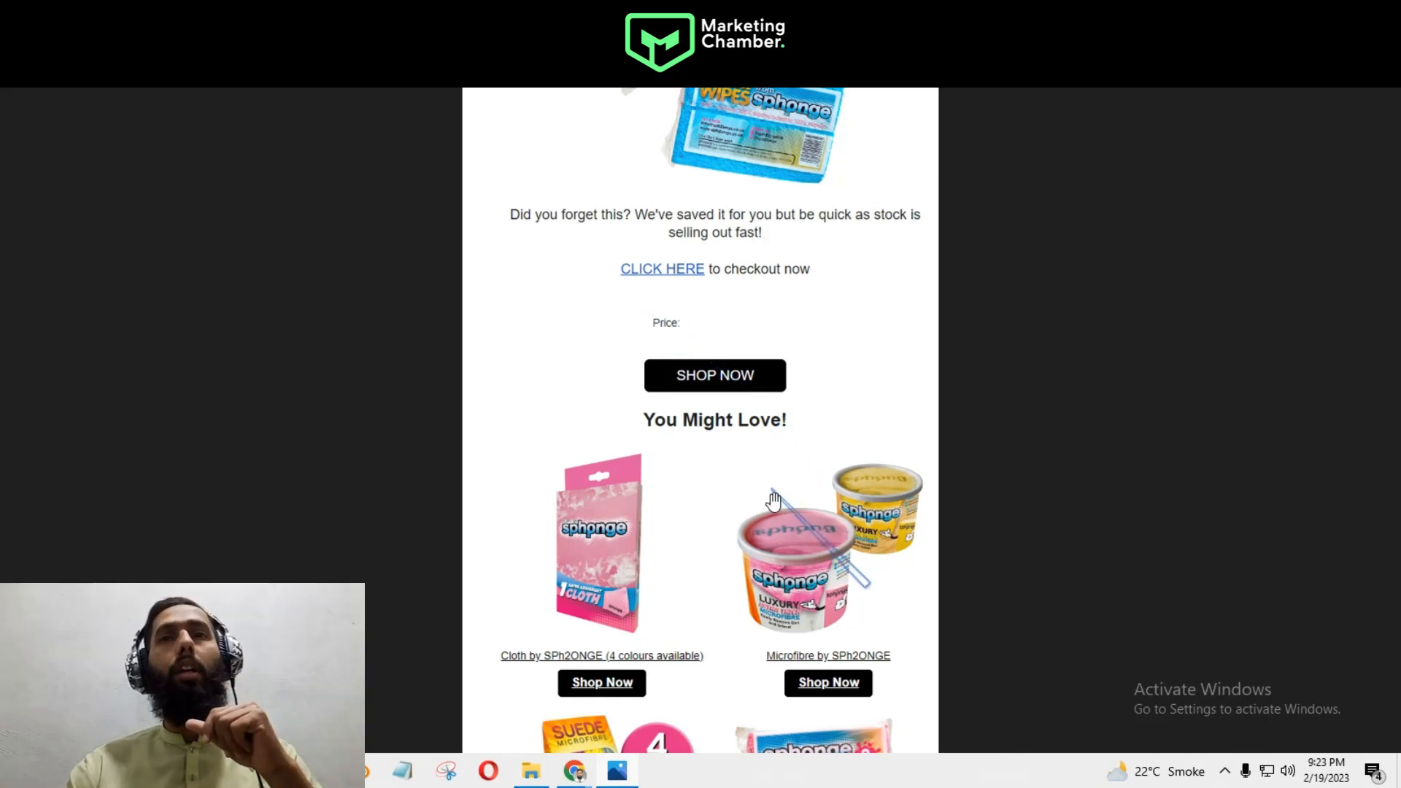
pyautogui.scroll(-5, 770, 494)
pyautogui.scroll(1, 769, 553)
pyautogui.scroll(-3, 708, 619)
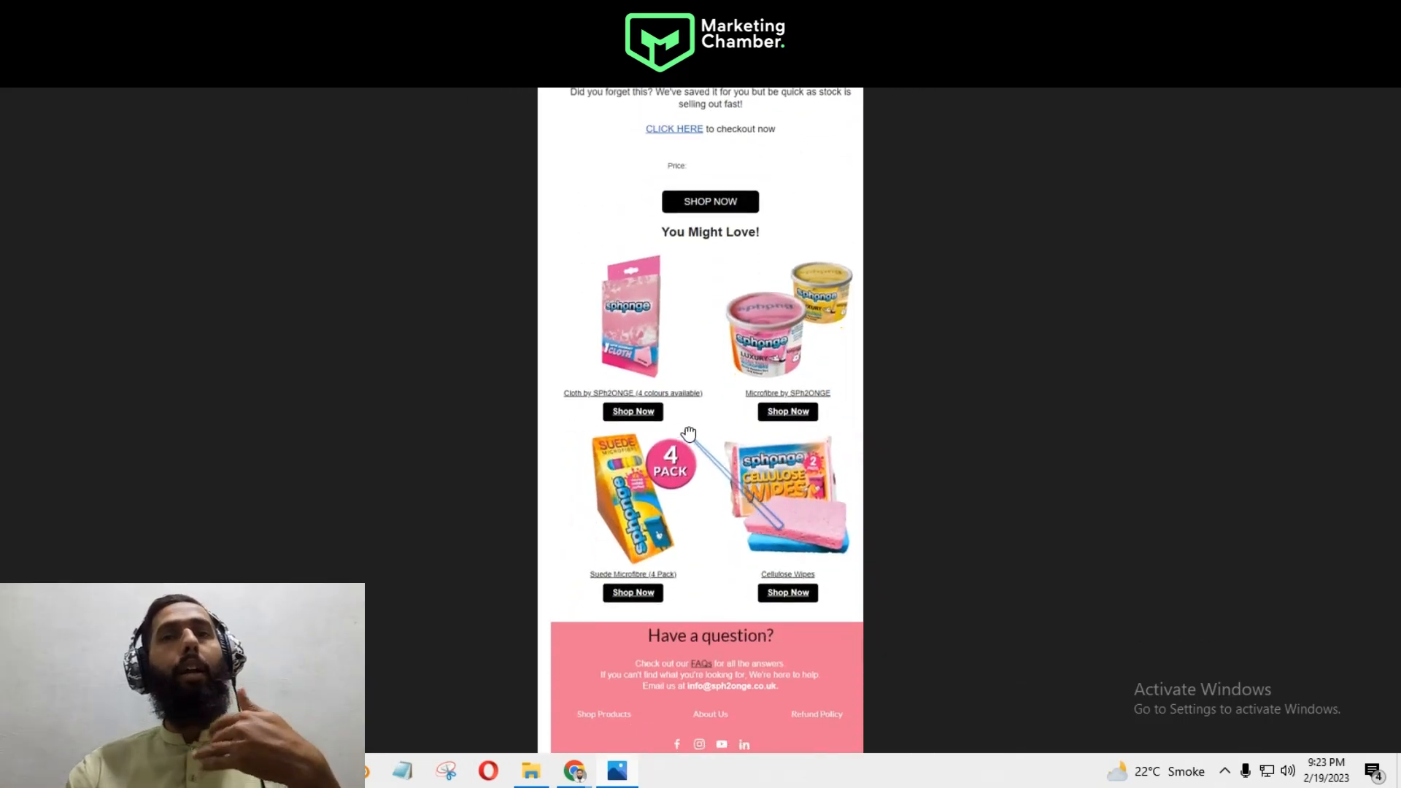
pyautogui.scroll(2, 716, 436)
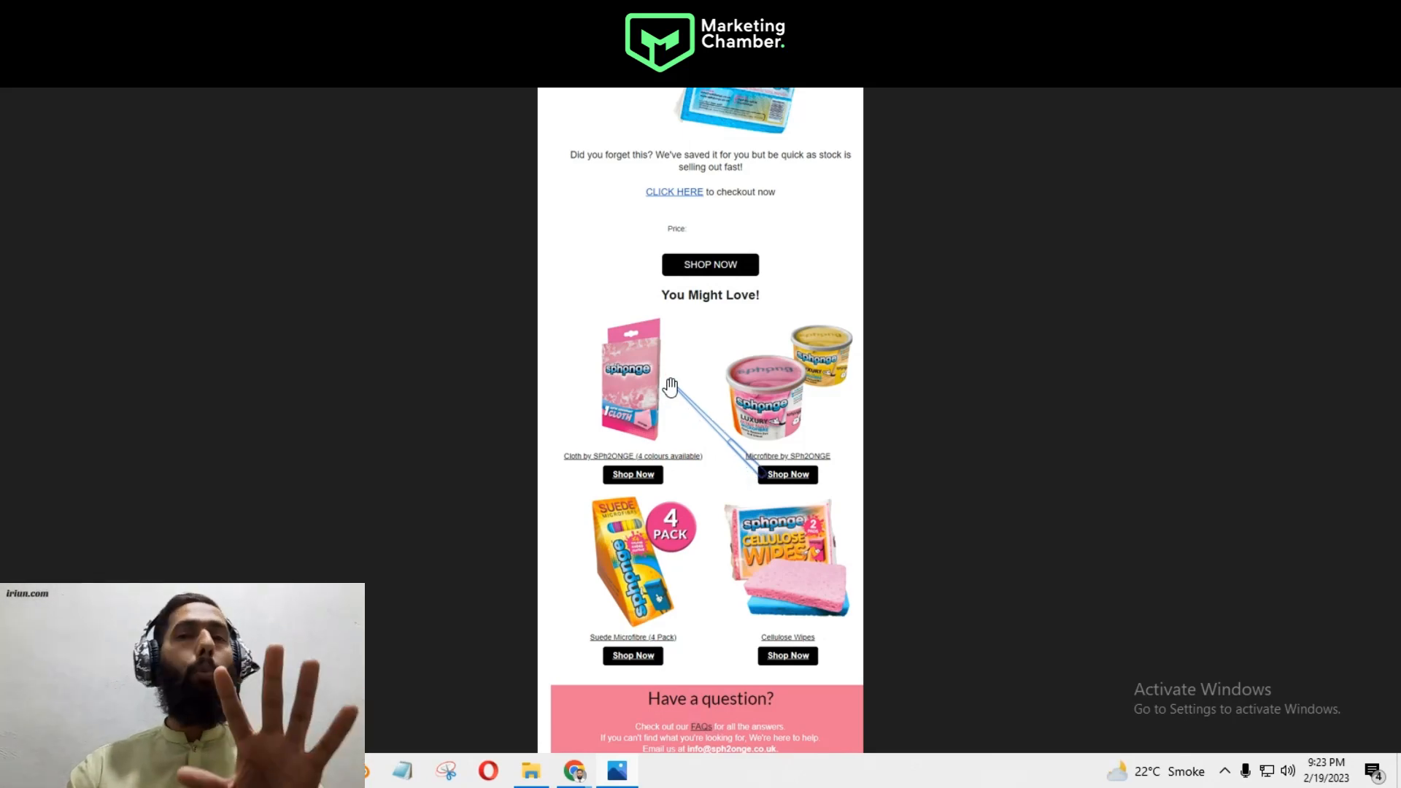
# - Switch back to Klaviyo in Chrome, and leave the first email's editor and content settings for the flow canvas
pyautogui.moveTo(579, 776)
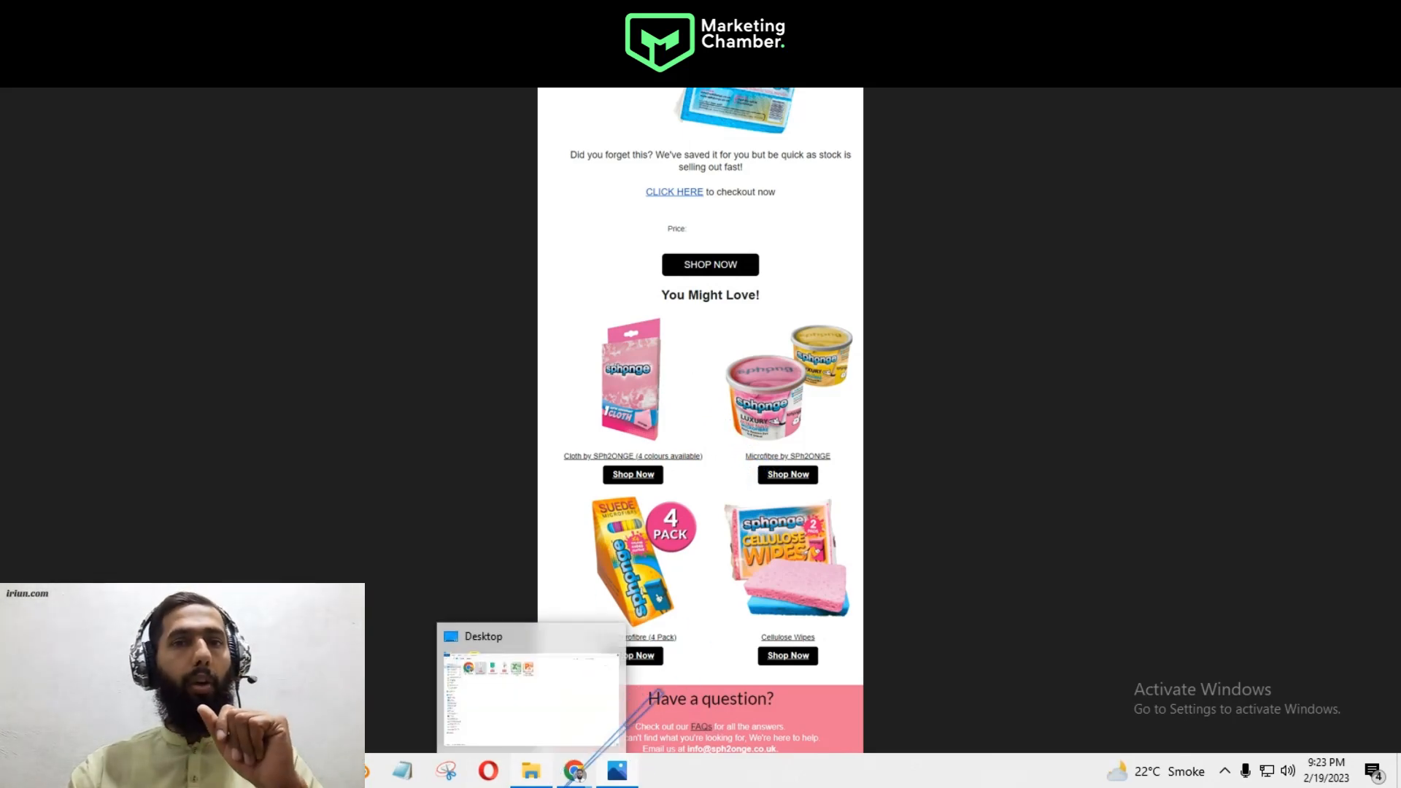
pyautogui.click(515, 683)
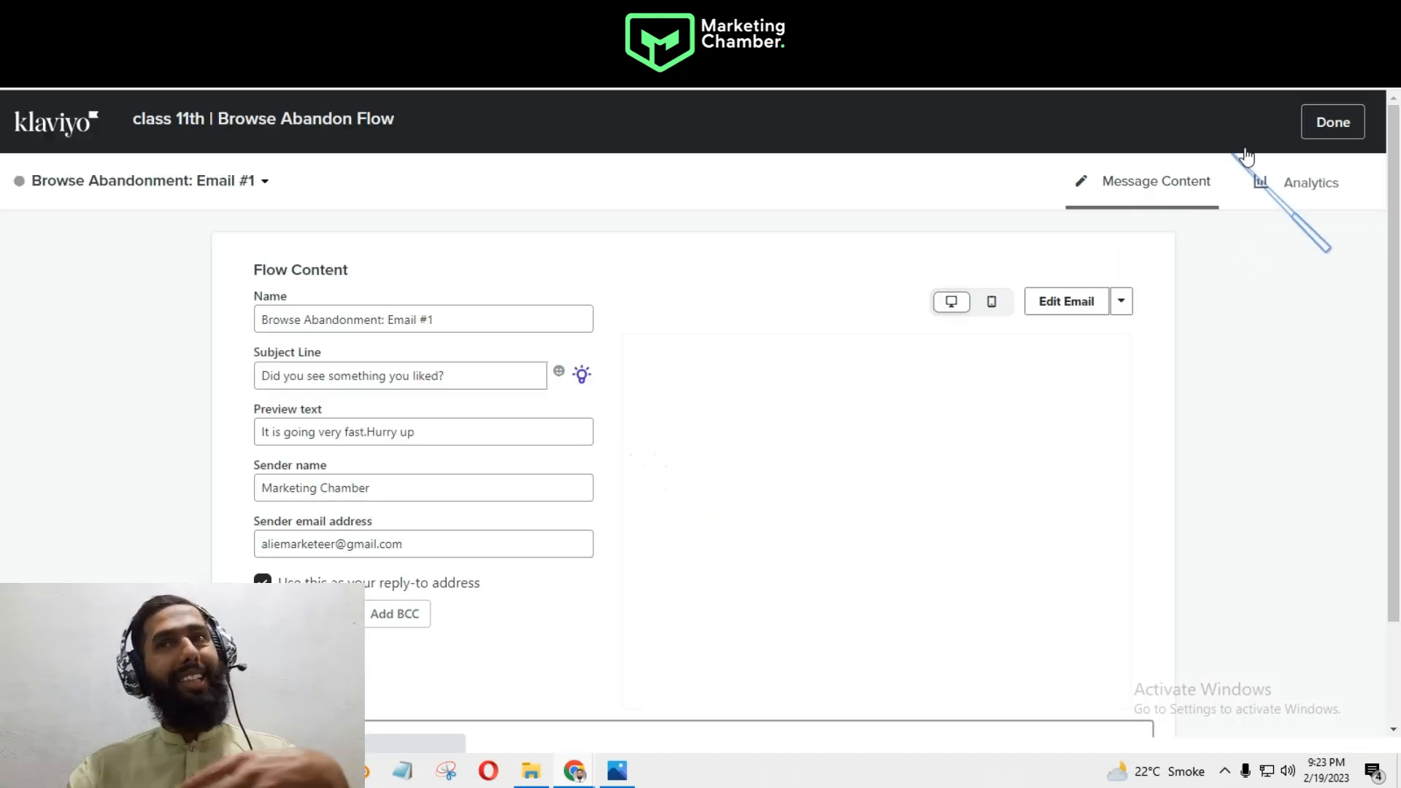
pyautogui.click(1337, 127)
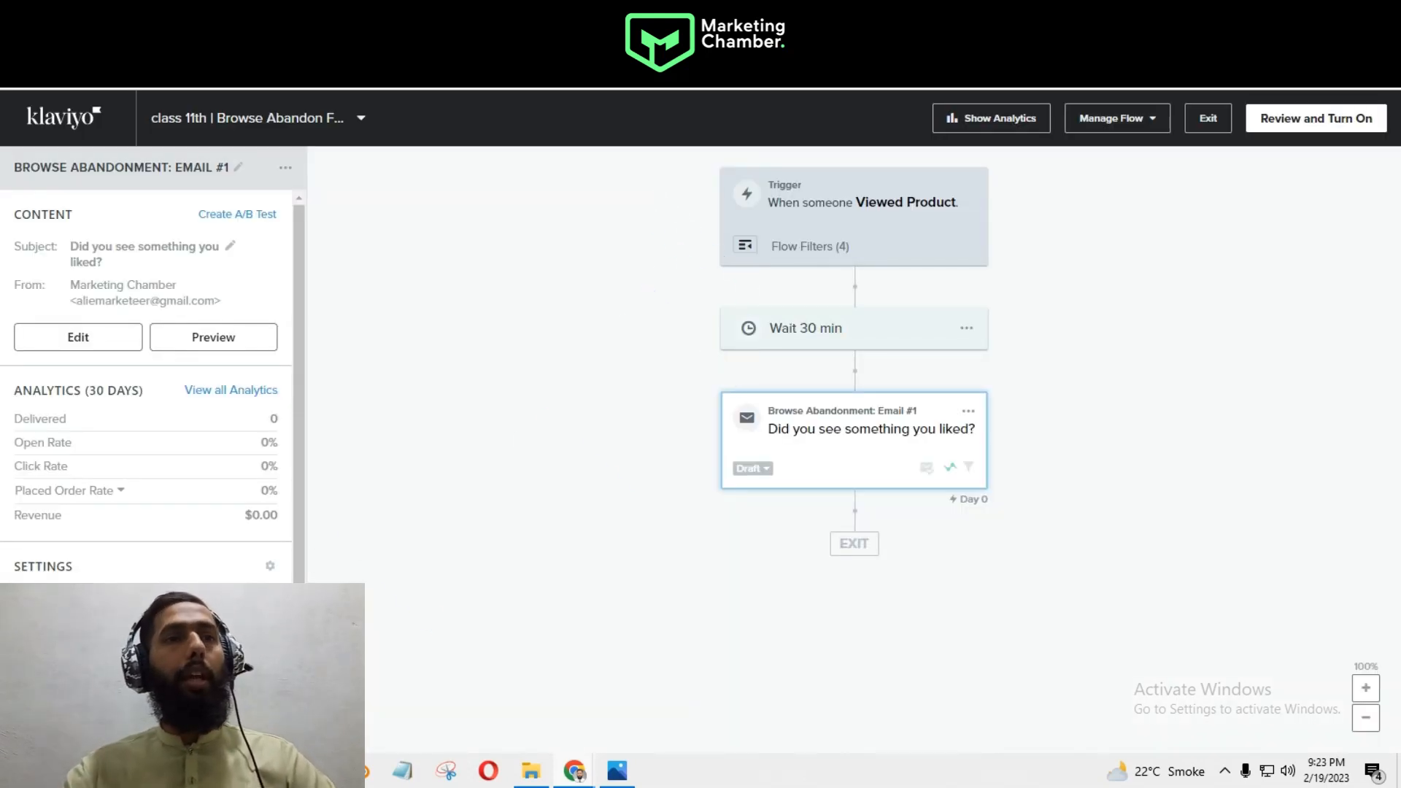
# - Add a second email after Browse Abandonment: Email #1 in the flow, with an 8-hour time delay before it
pyautogui.click(153, 729)
pyautogui.moveTo(150, 213); pyautogui.dragTo(856, 516)
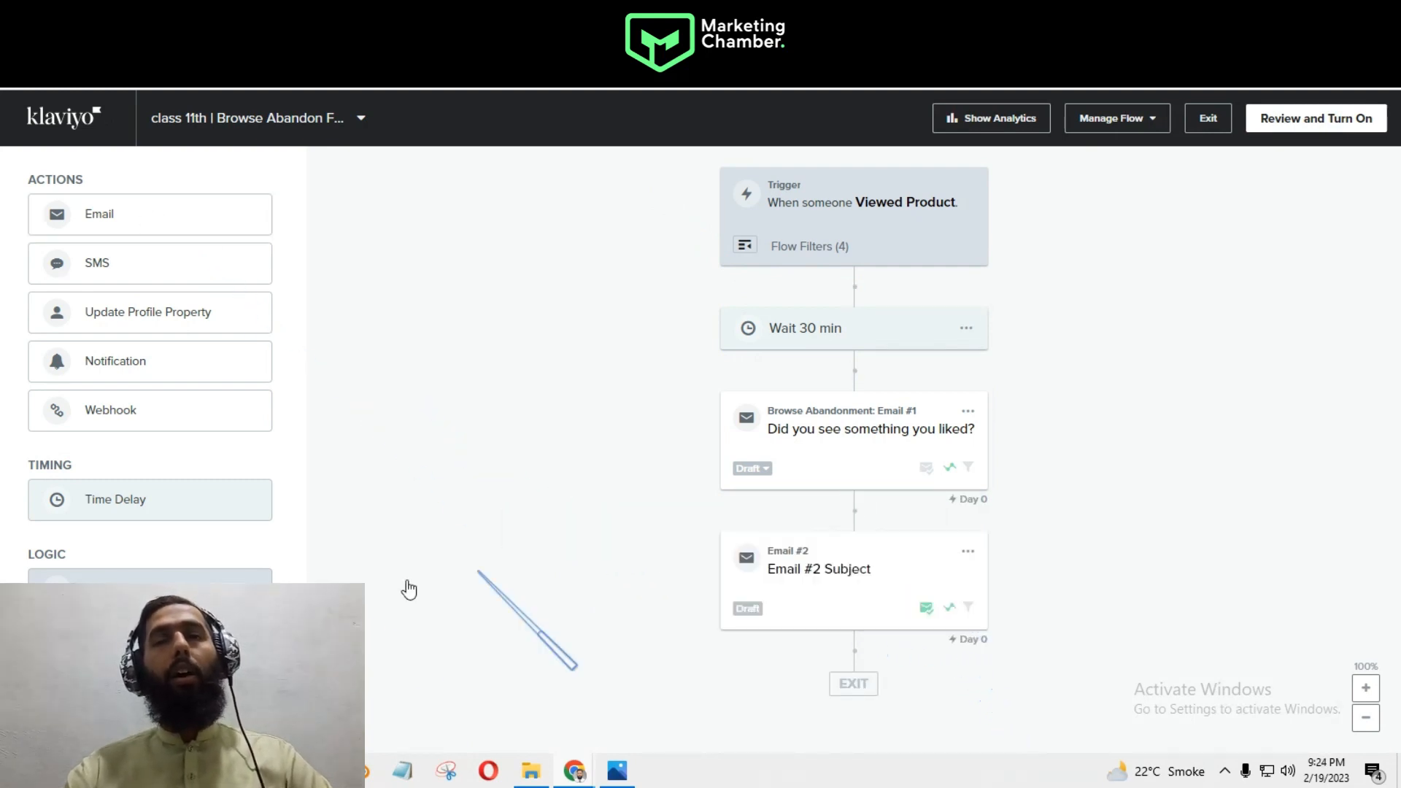
pyautogui.moveTo(182, 498); pyautogui.dragTo(843, 532)
pyautogui.moveTo(77, 244); pyautogui.dragTo(3, 242)
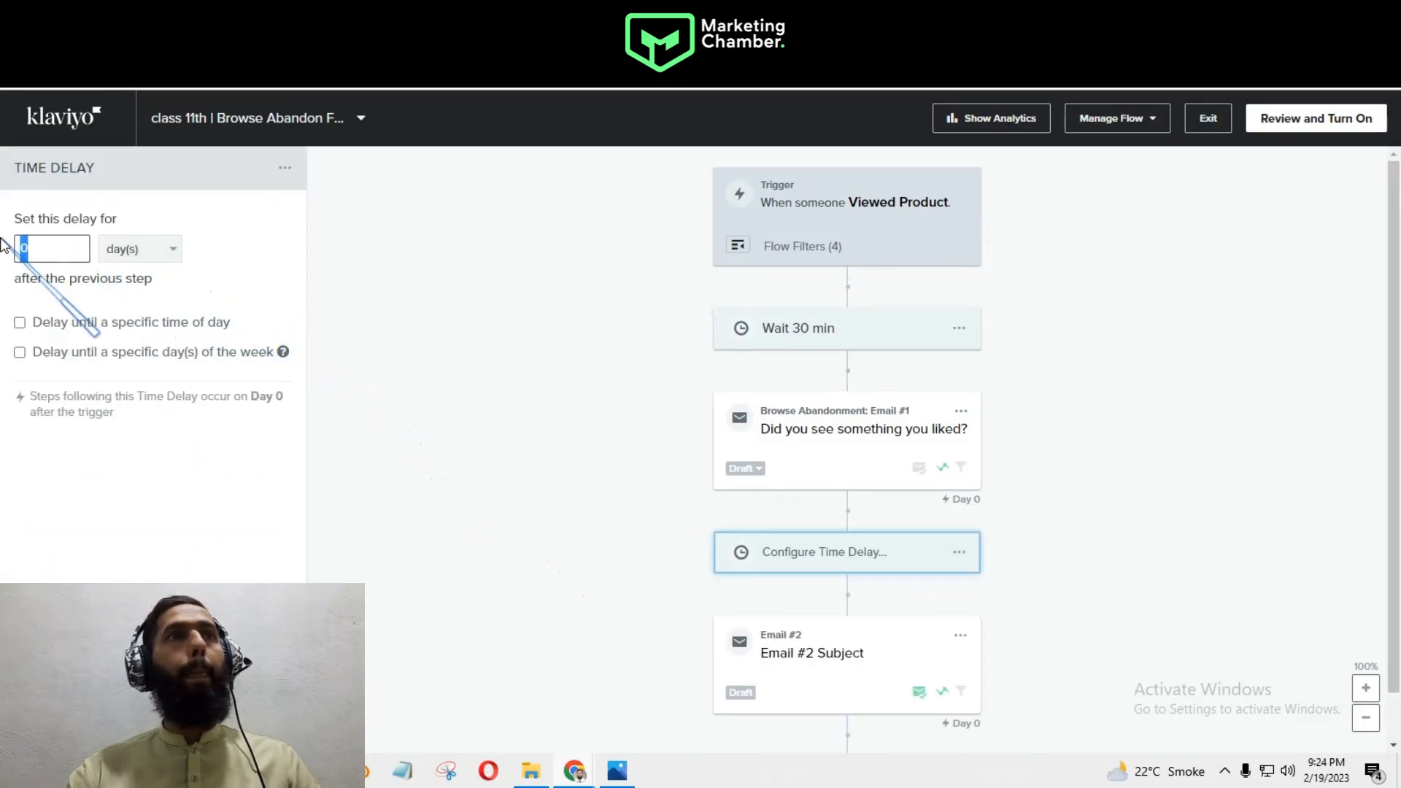
pyautogui.write('8')
pyautogui.click(142, 248)
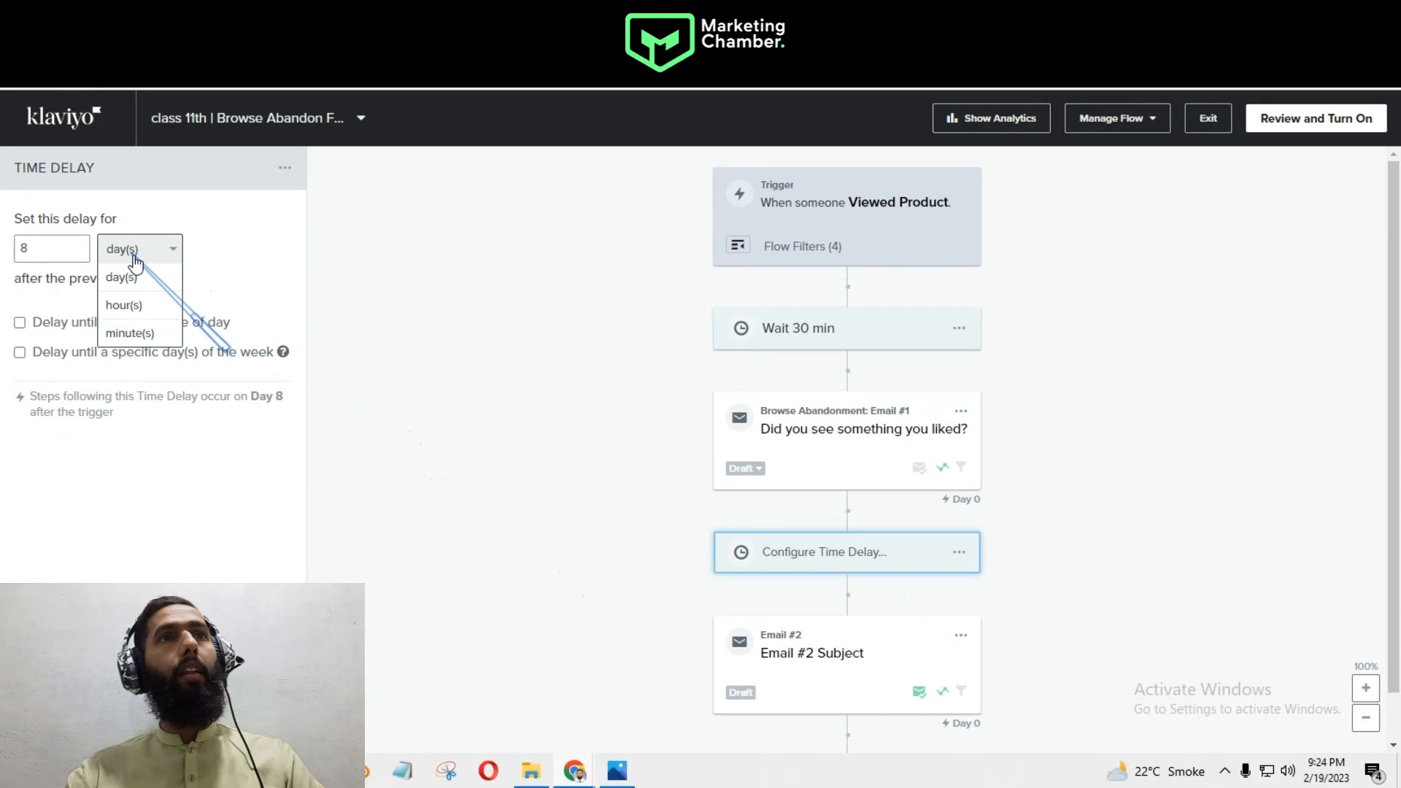
pyautogui.click(131, 300)
pyautogui.click(255, 730)
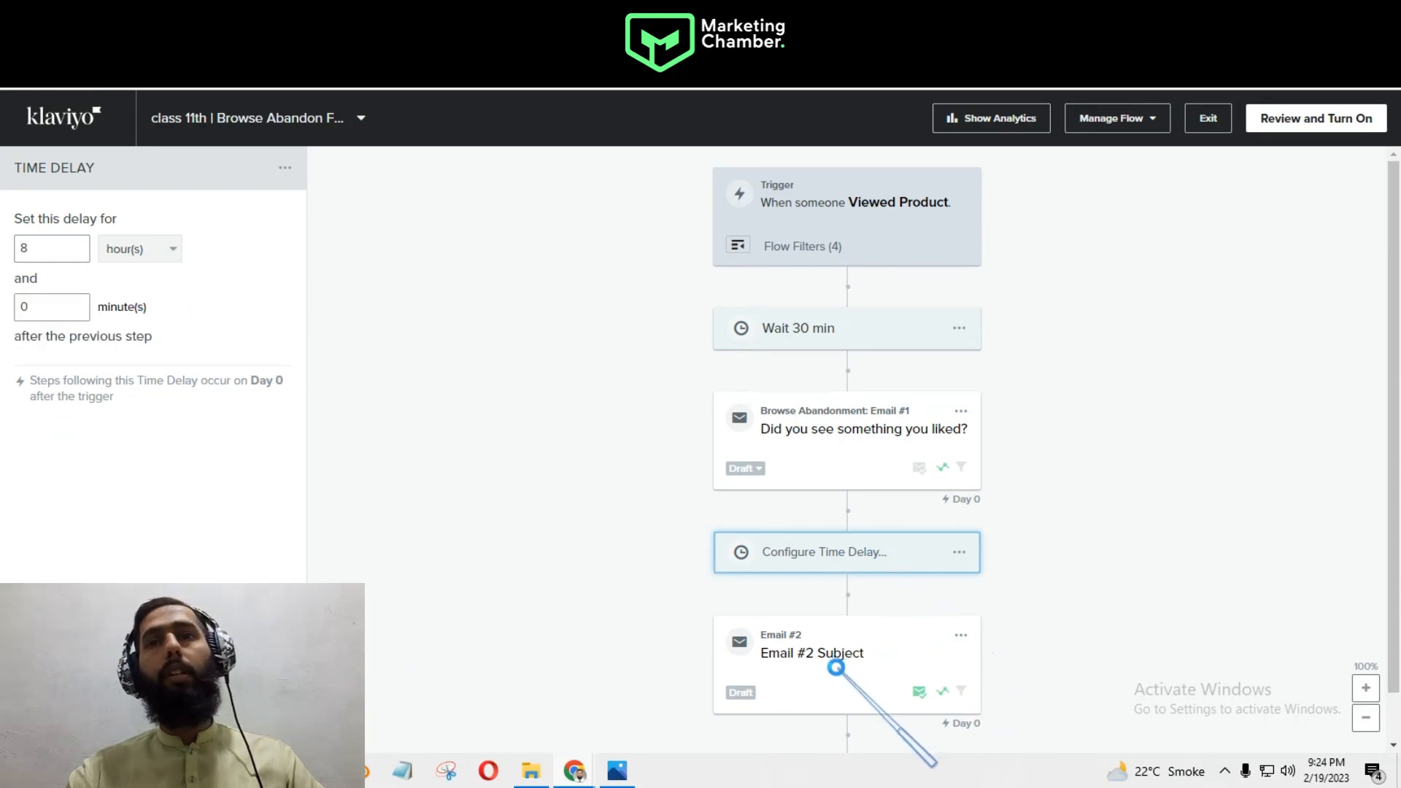
# - Open Email #2 and create its content in the drag-and-drop editor from the first template in the Basic library
pyautogui.click(840, 657)
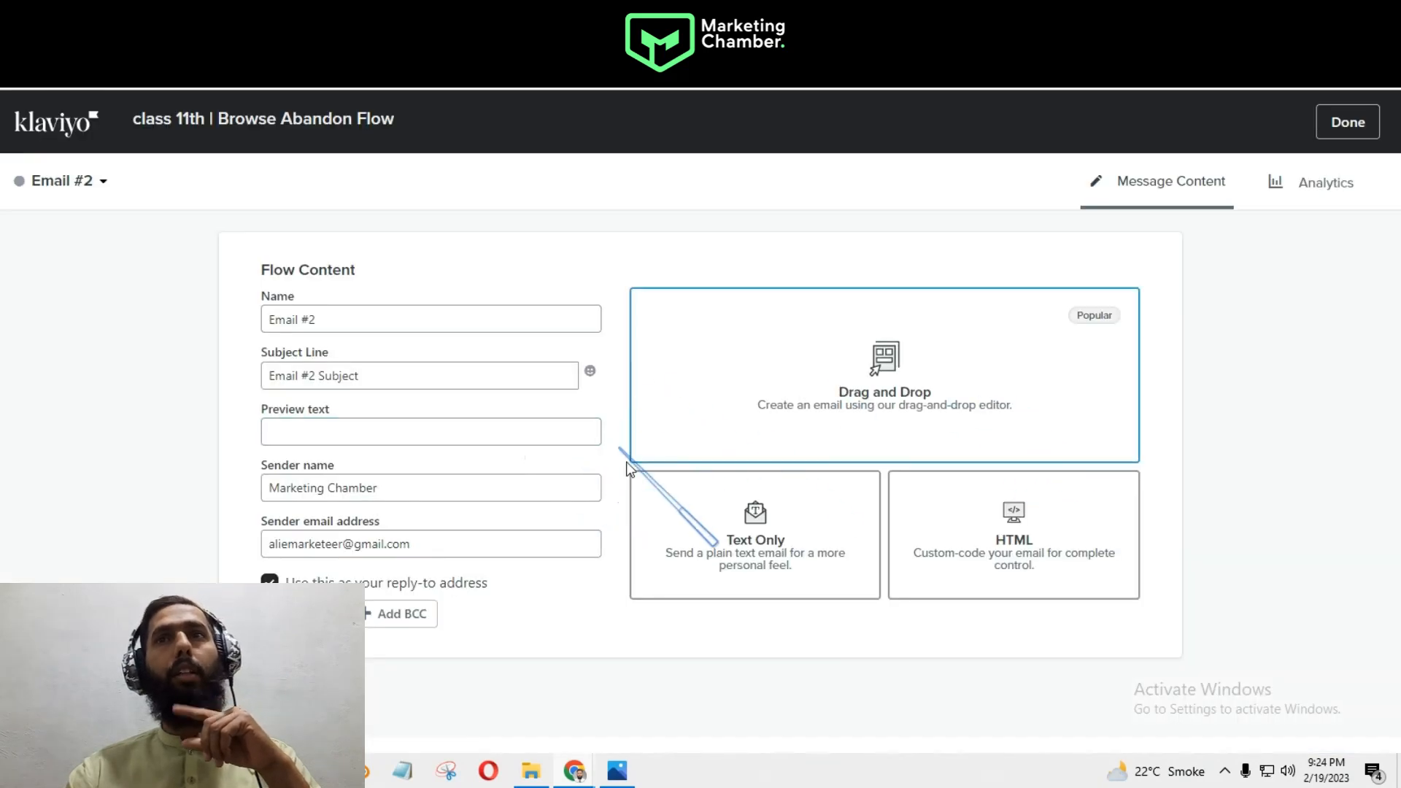
pyautogui.click(894, 355)
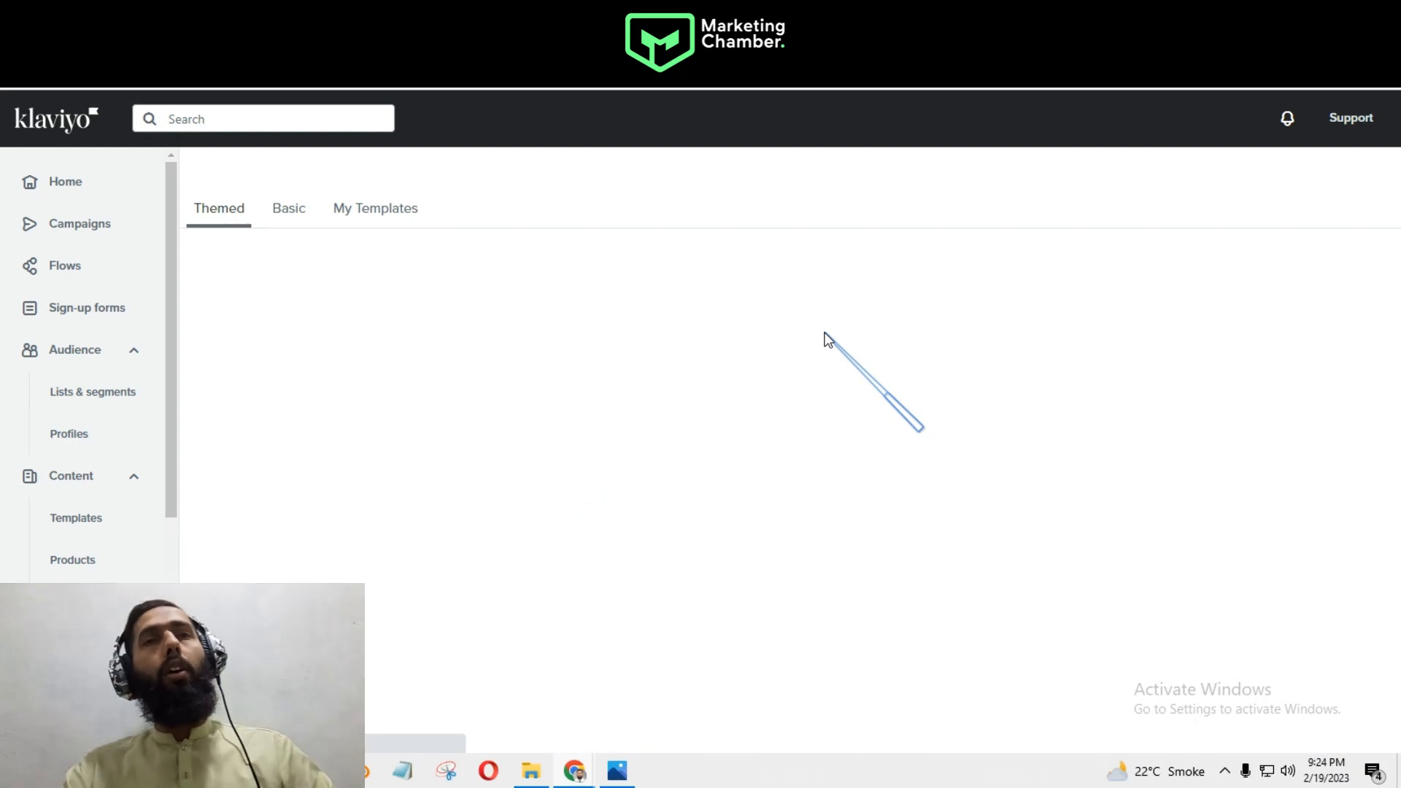
pyautogui.click(274, 218)
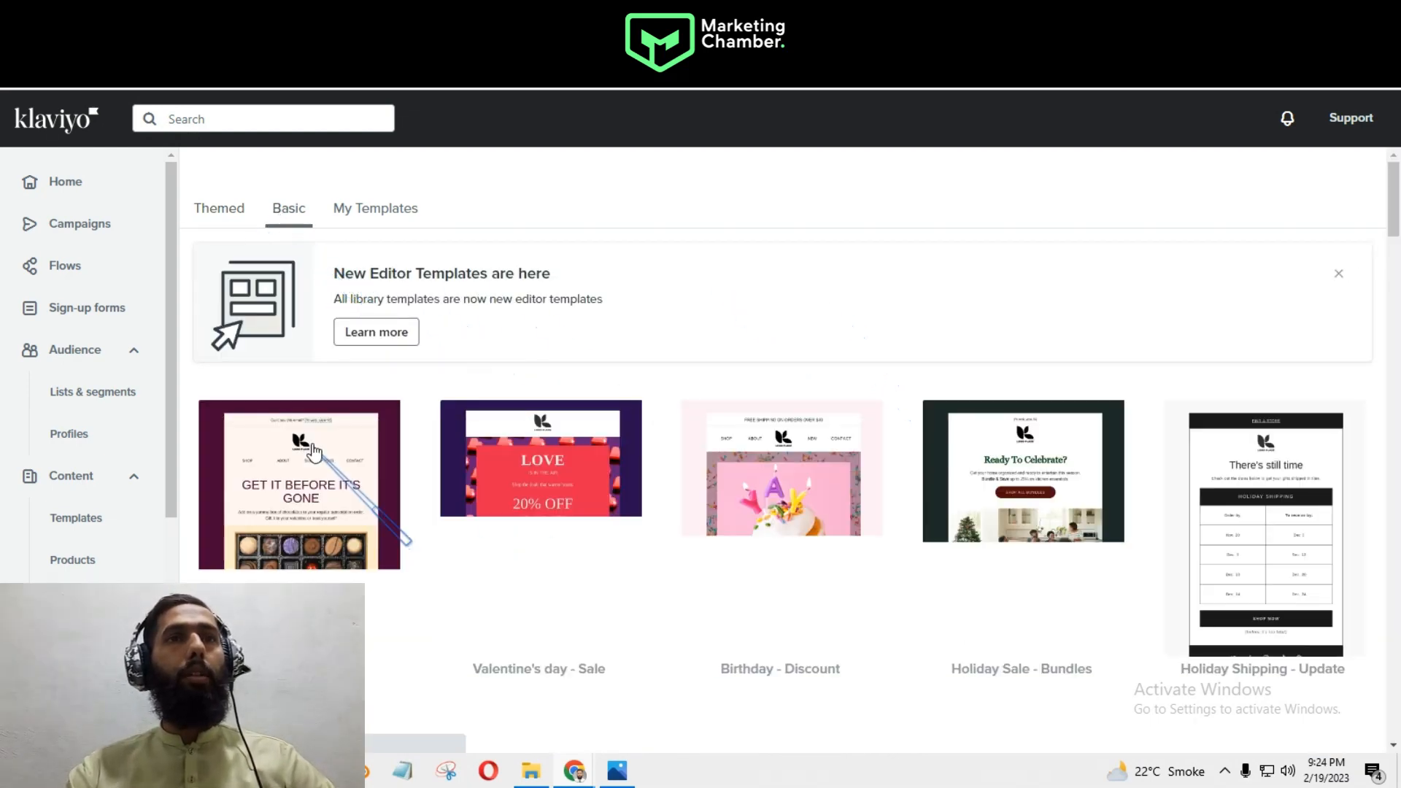
pyautogui.click(289, 208)
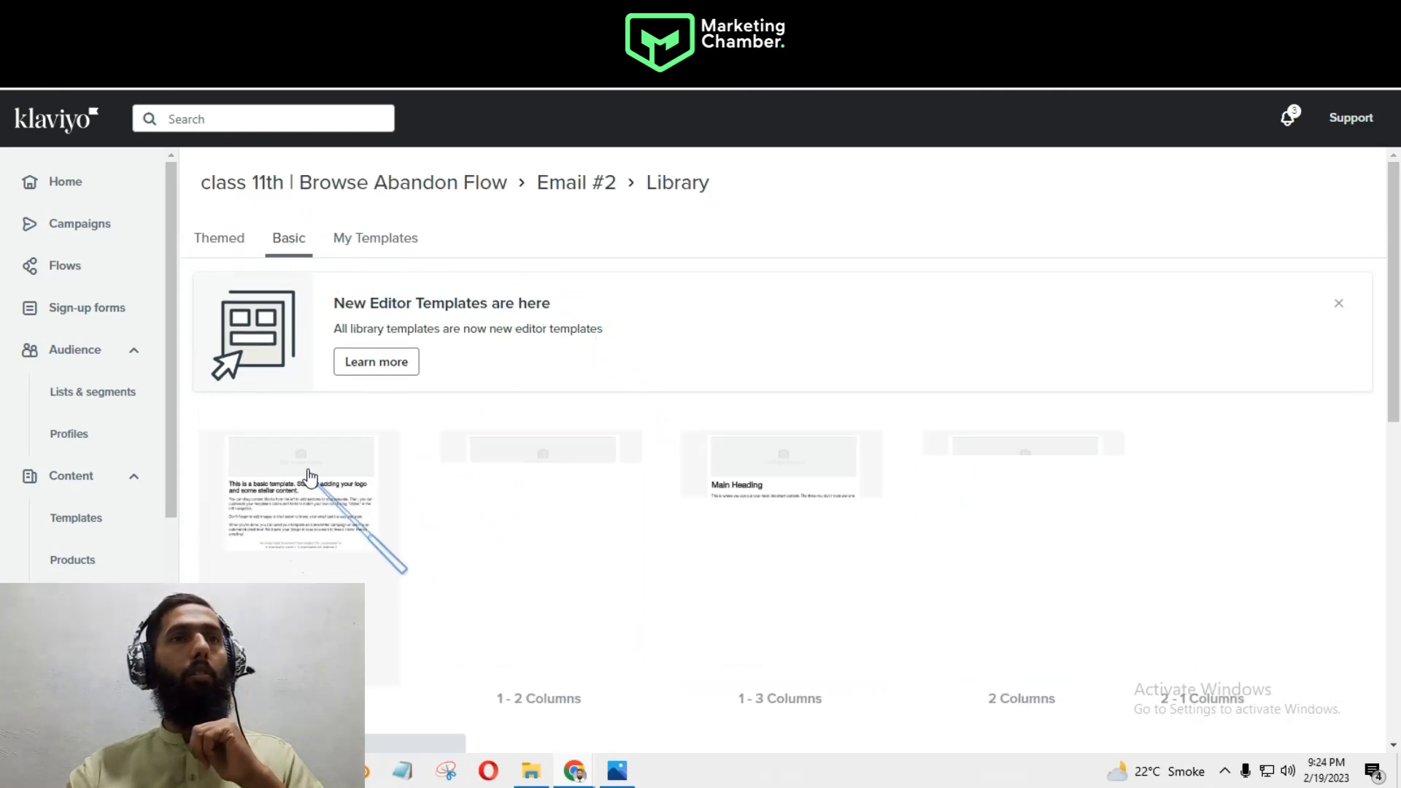
pyautogui.click(308, 474)
pyautogui.scroll(-5, 918, 504)
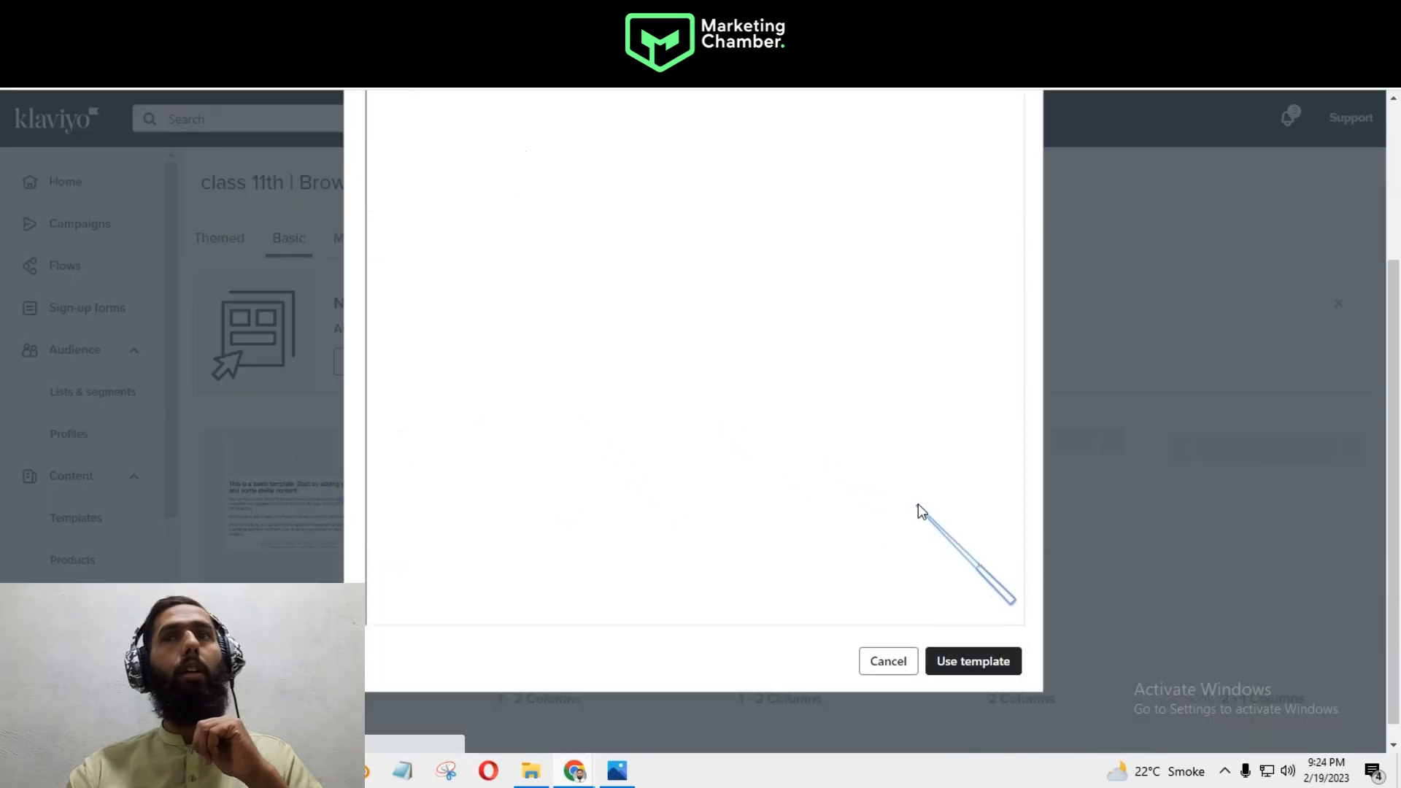
pyautogui.click(970, 643)
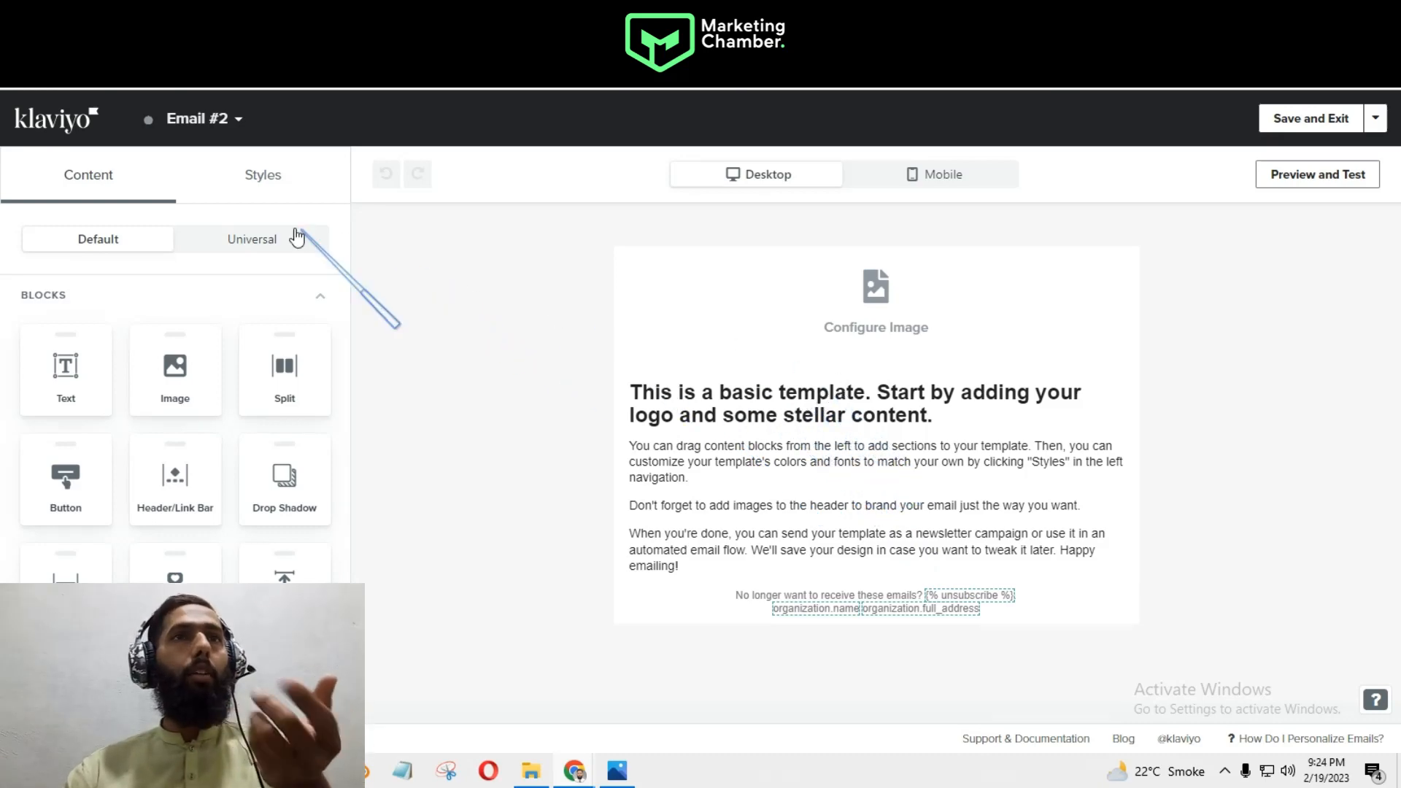
# - Search the universal content for "browse a"
pyautogui.click(250, 238)
pyautogui.click(188, 279)
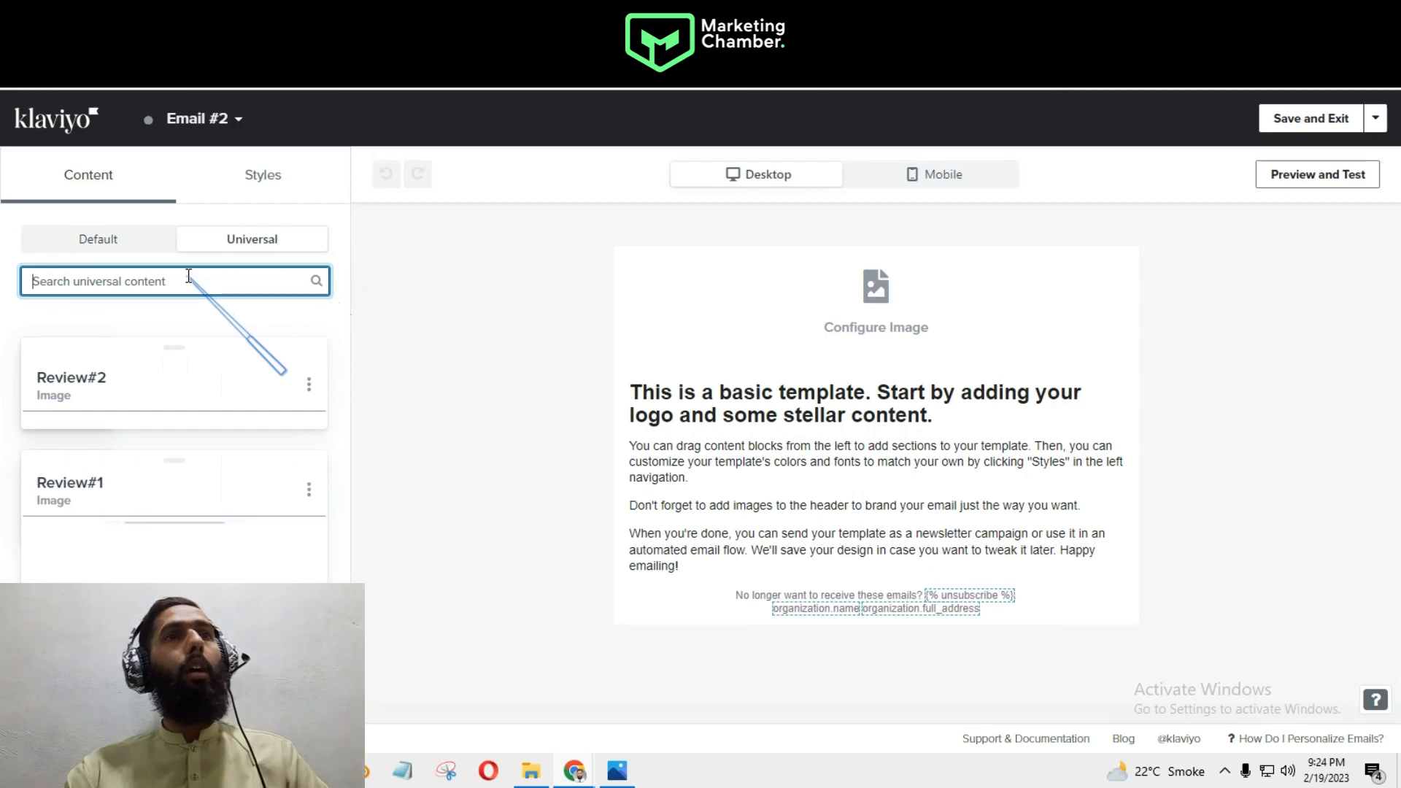
pyautogui.write('browse')
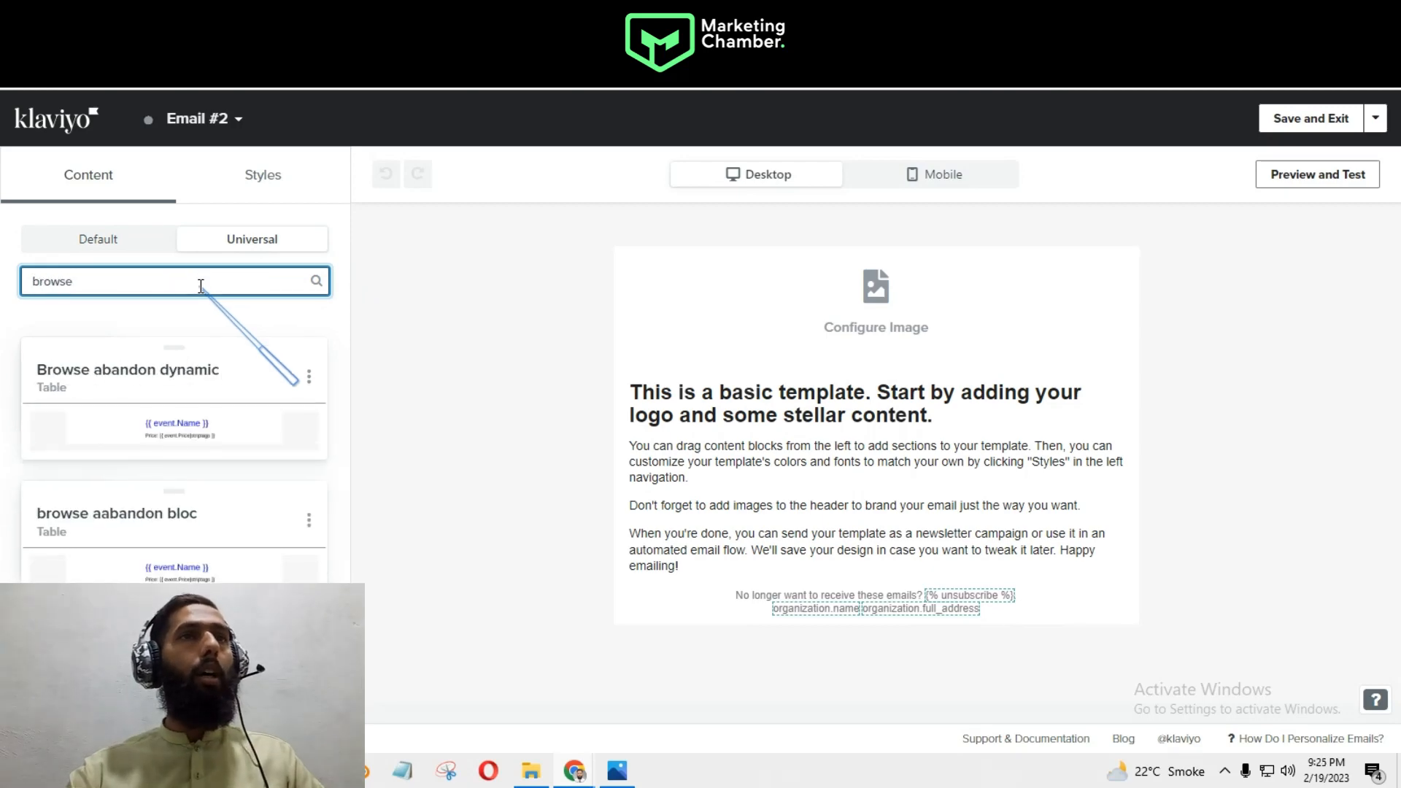
pyautogui.write('a')
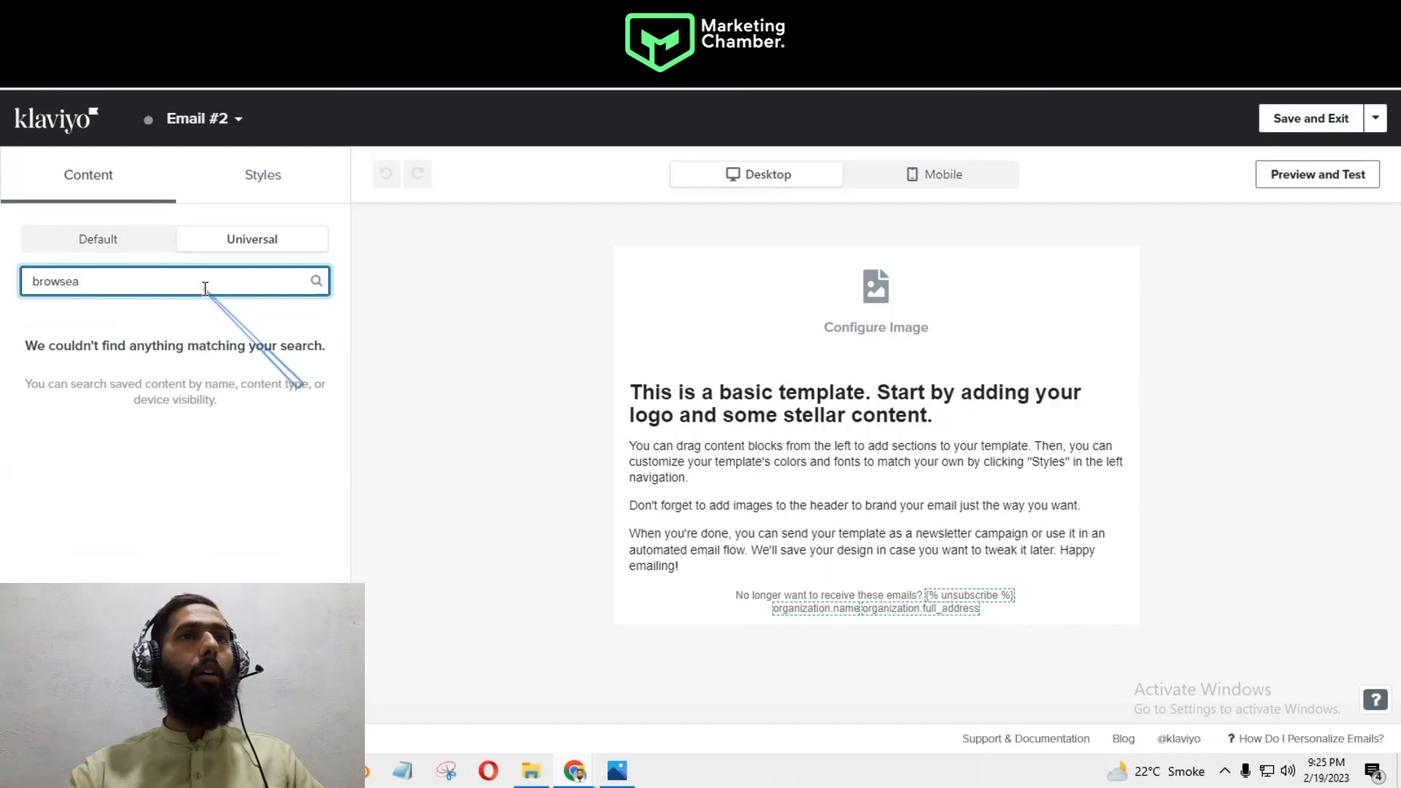
pyautogui.press('BackSpace')
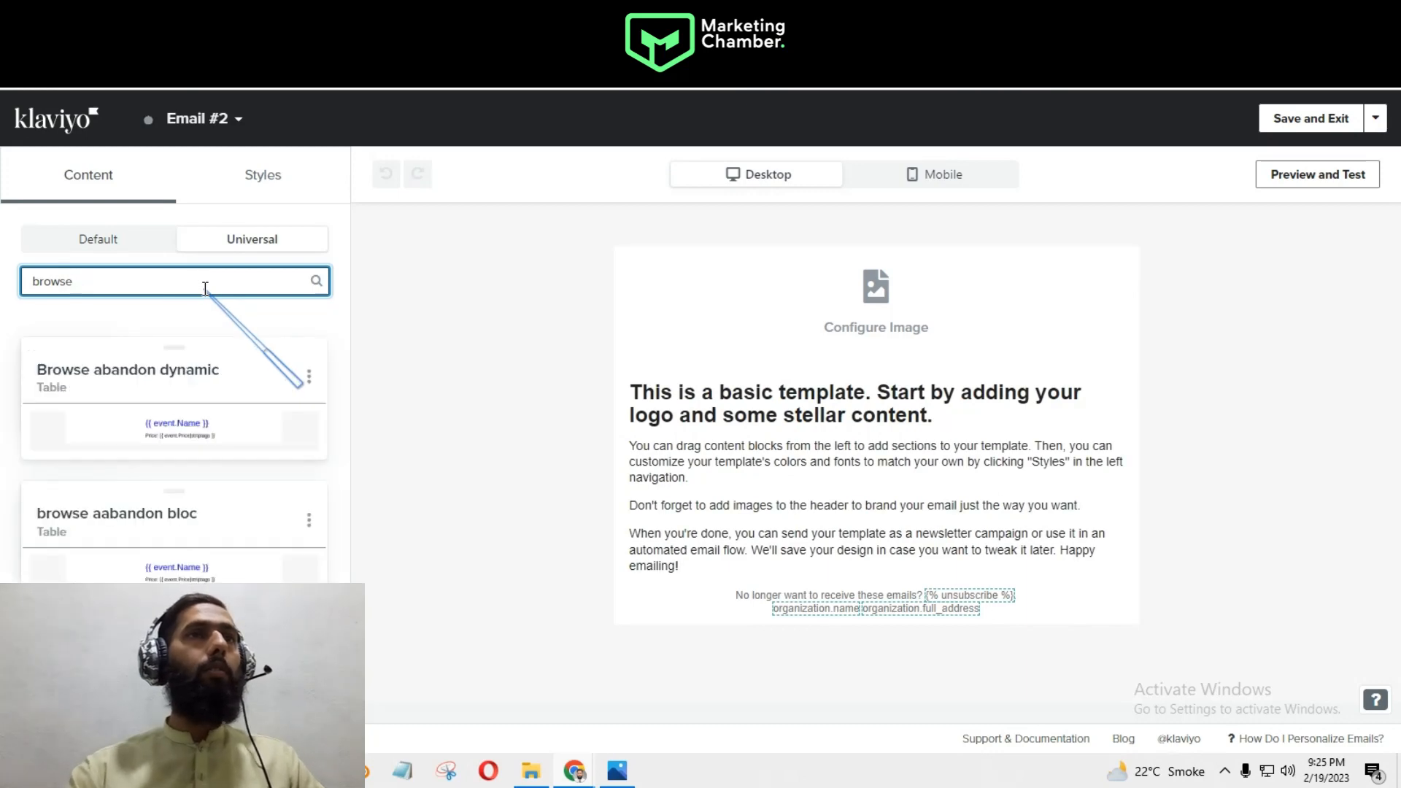
pyautogui.write('aa')
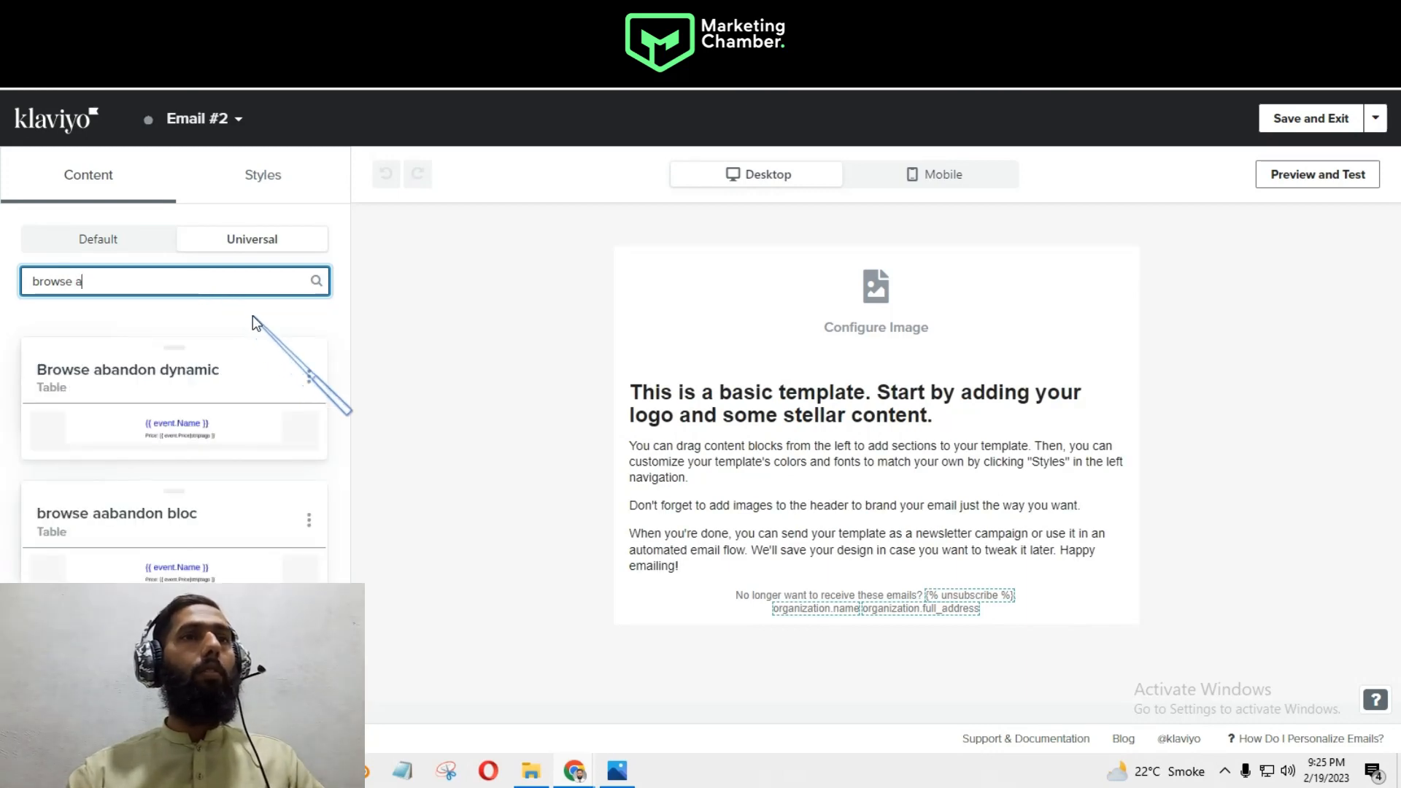
# - Search the universal content for "aa" instead, and insert the "browse aabandon bloc" table between Email #2's image placeholder and heading text
pyautogui.press('BackSpace')
pyautogui.press('BackSpace')
pyautogui.press('BackSpace')
pyautogui.press('BackSpace')
pyautogui.press('BackSpace')
pyautogui.press('BackSpace')
pyautogui.press('BackSpace')
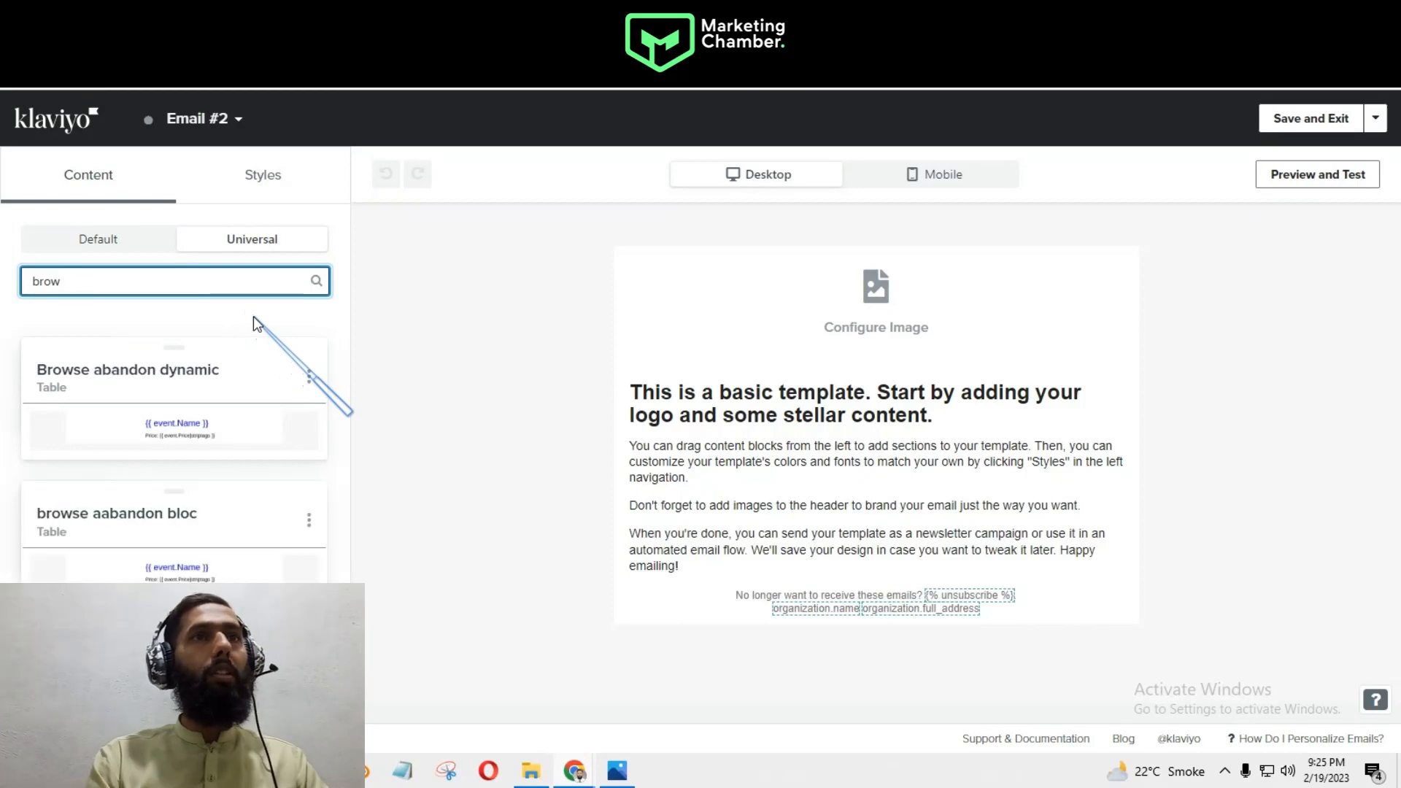
pyautogui.press('BackSpace')
pyautogui.press('BackSpace')
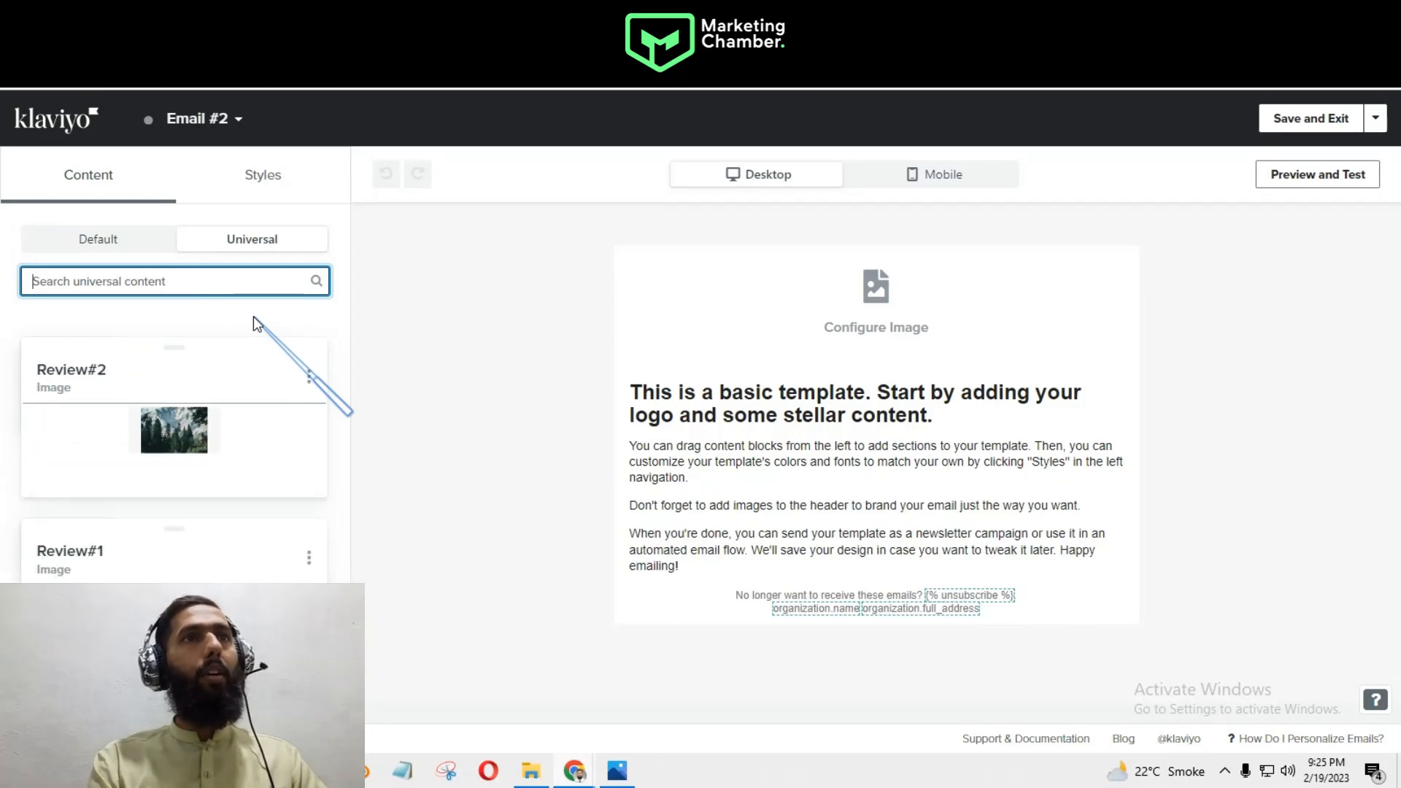
pyautogui.write('aa')
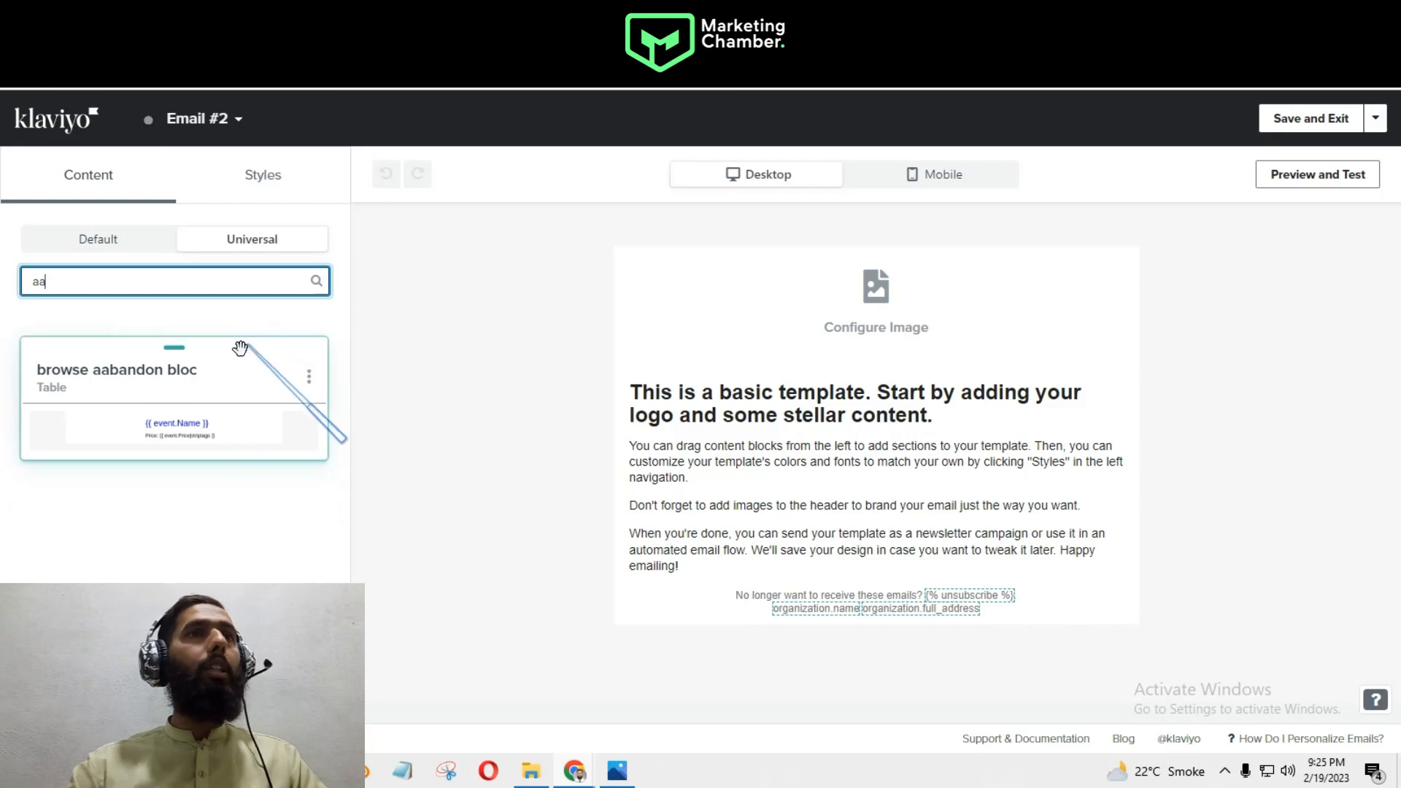
pyautogui.moveTo(135, 395); pyautogui.dragTo(820, 355)
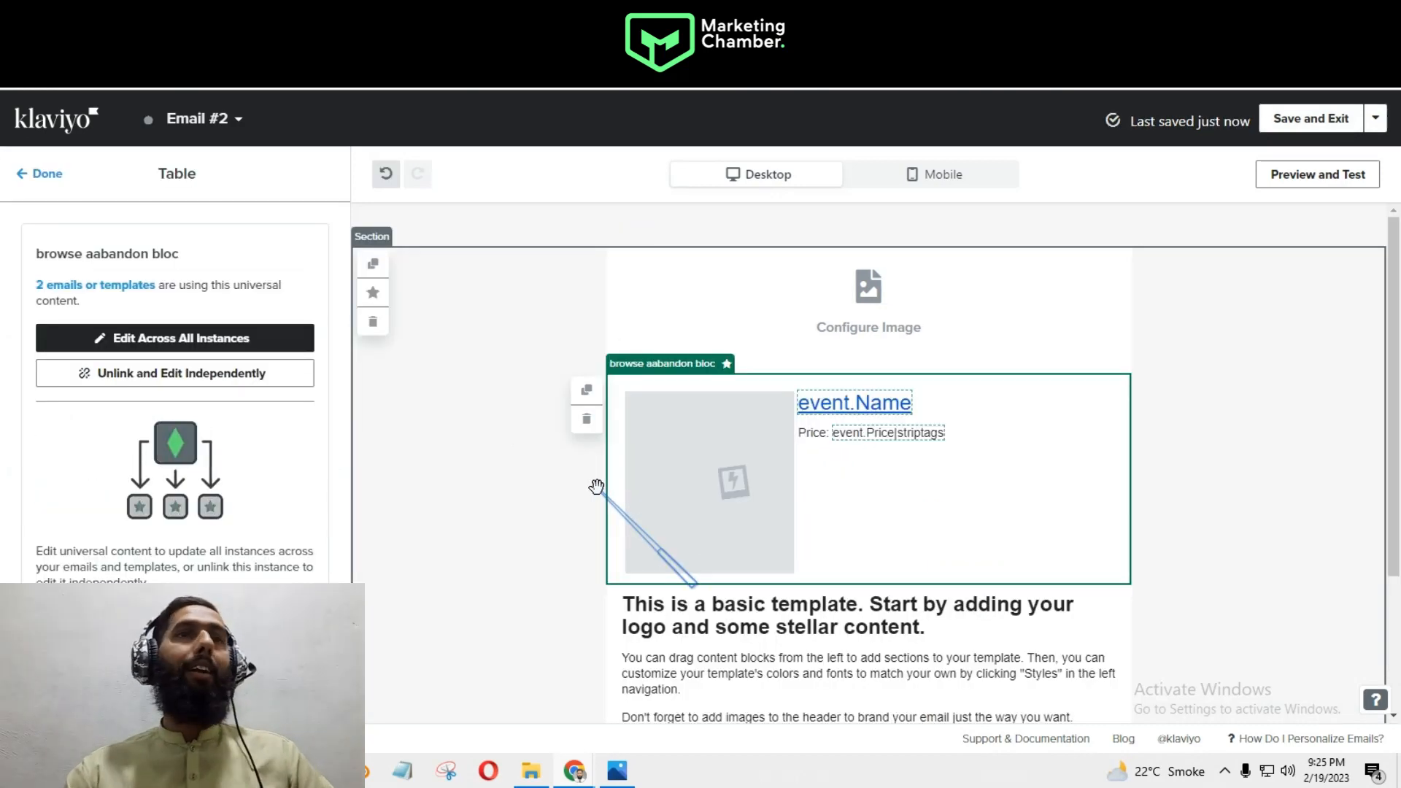
# - Preview Email #2 with recent Viewed Product event data, and return to the flow canvas
pyautogui.click(1317, 175)
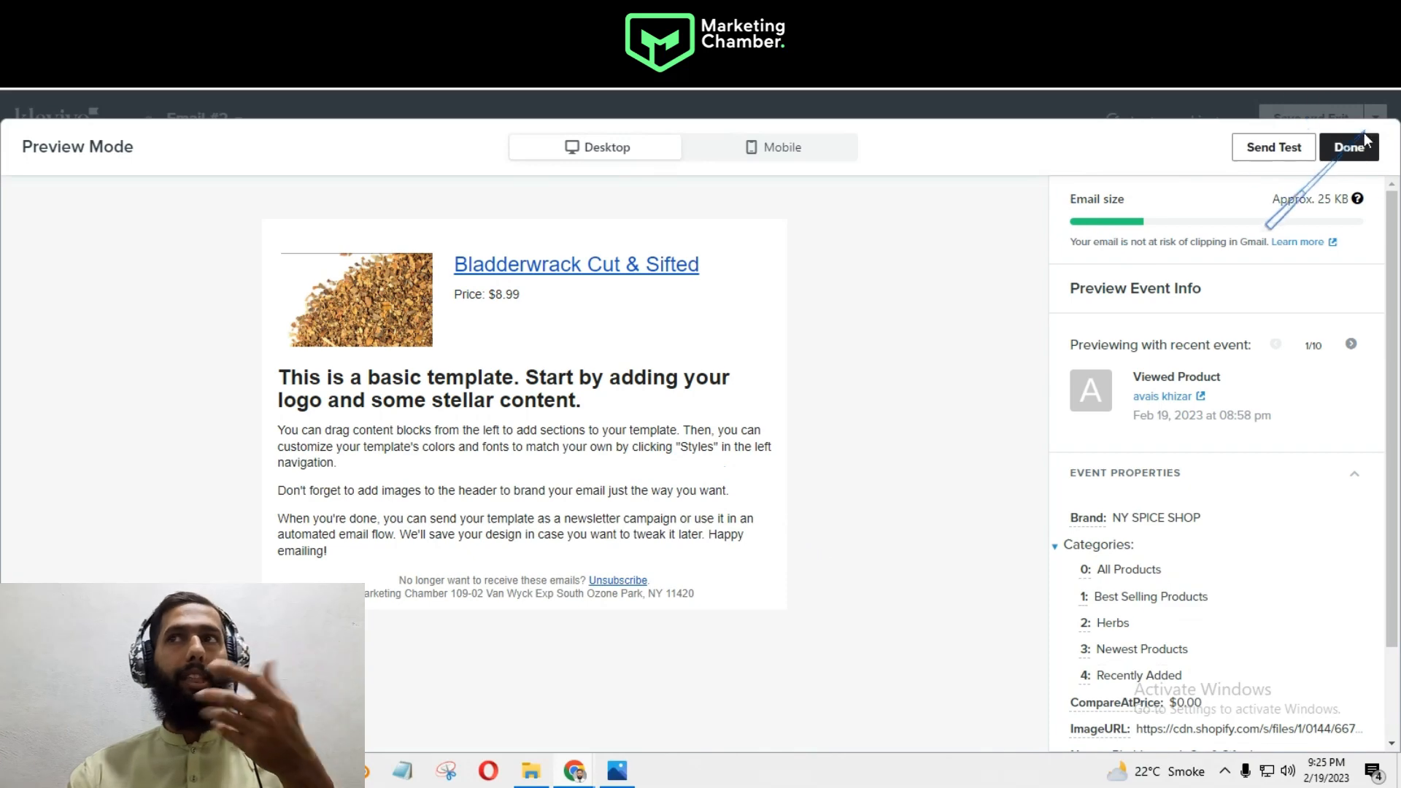
pyautogui.click(1349, 146)
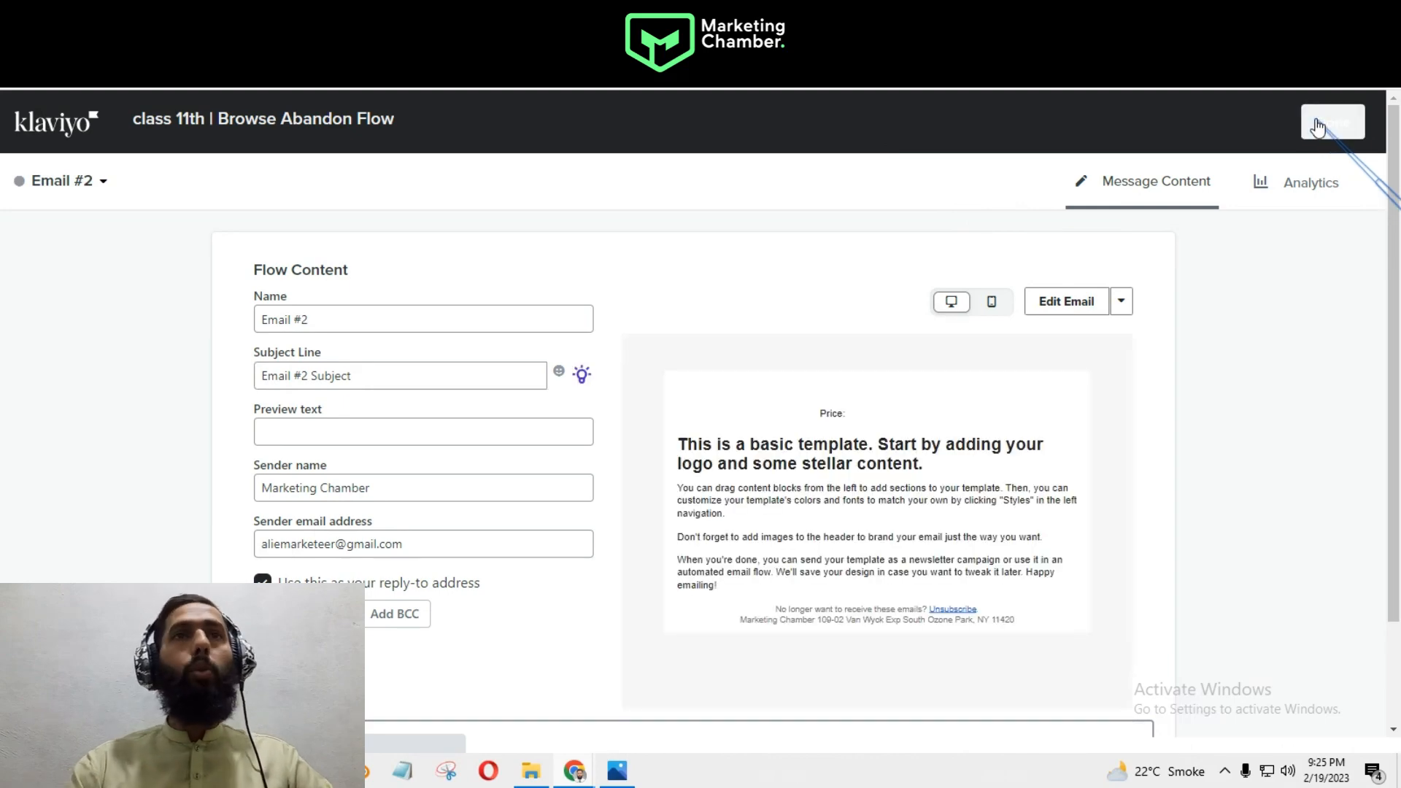
pyautogui.click(1317, 128)
pyautogui.click(267, 91)
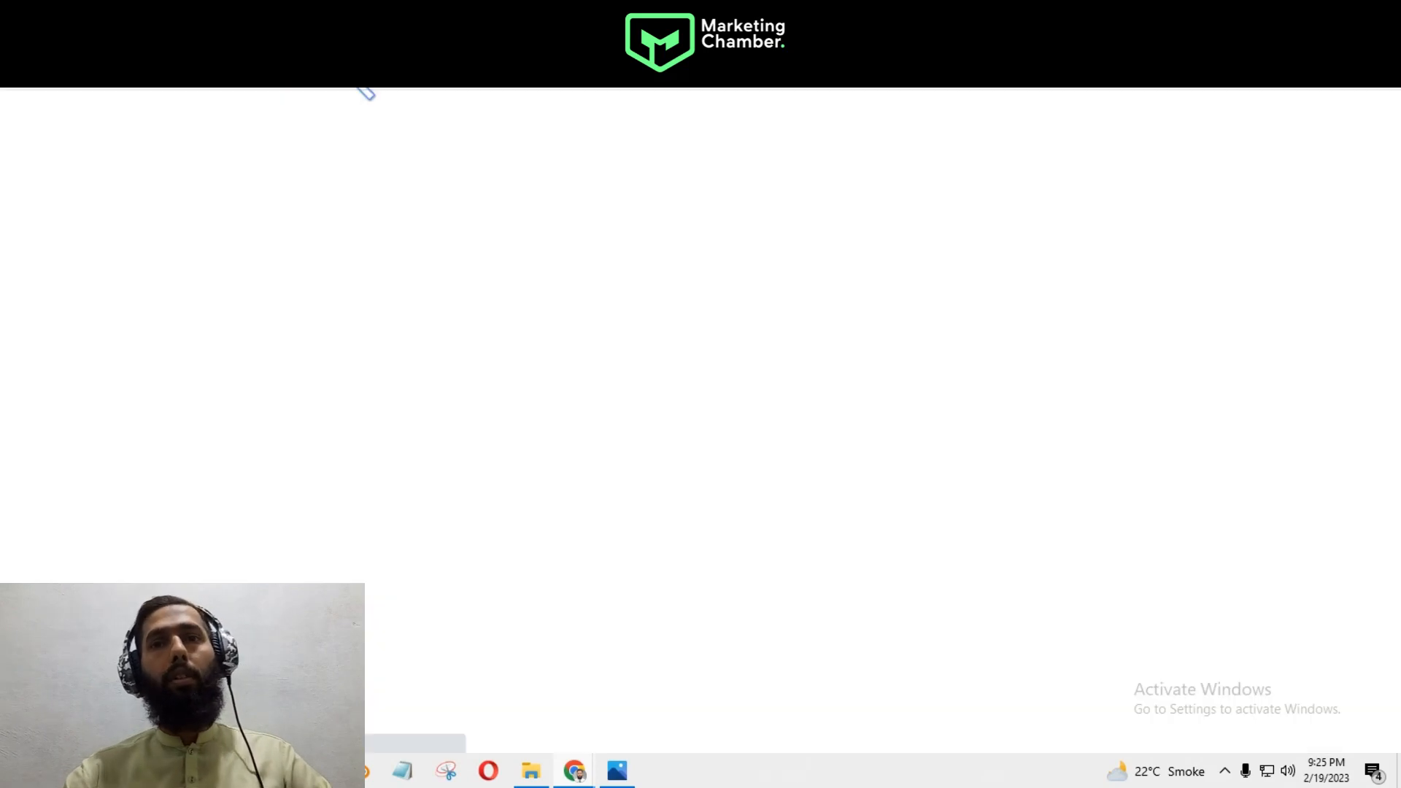
pyautogui.click(369, 89)
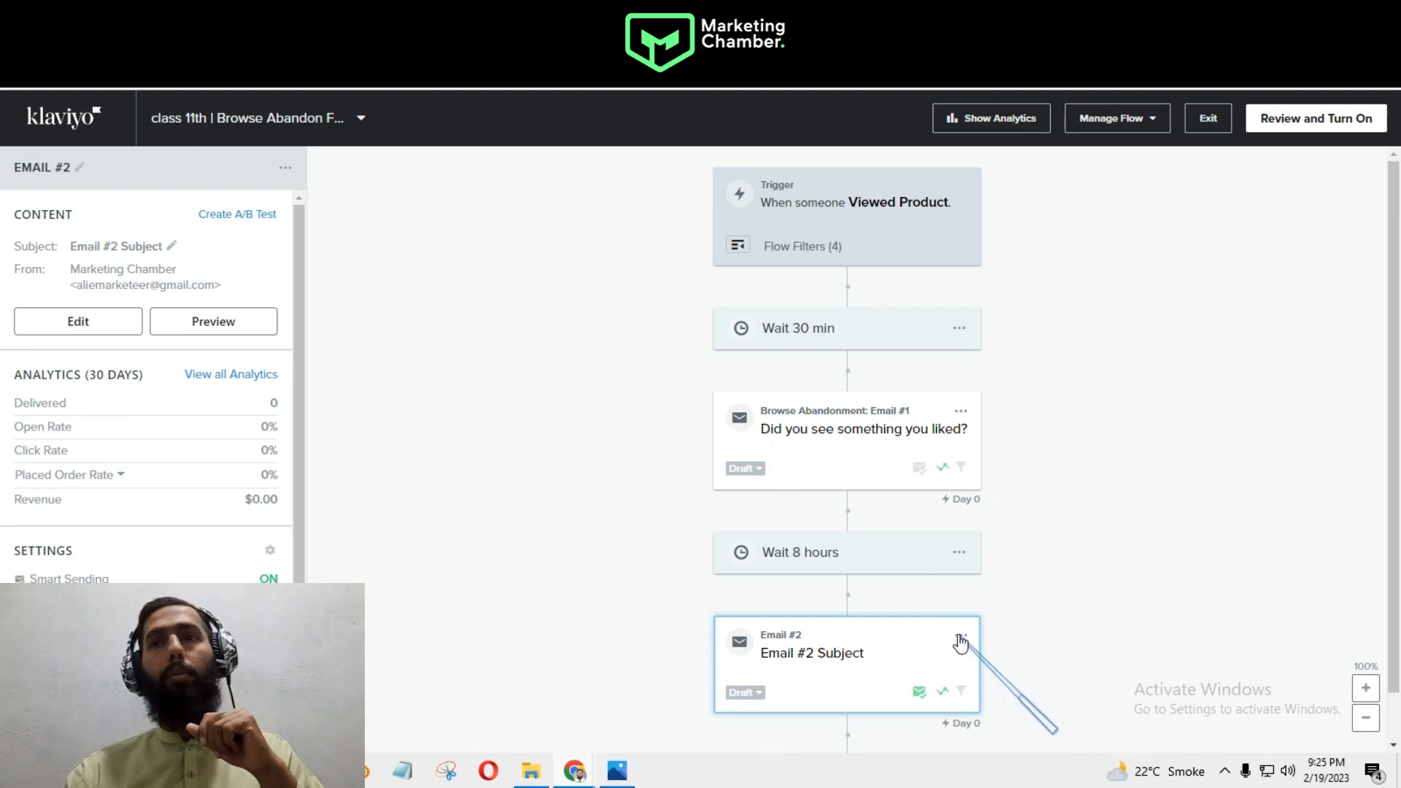
# - Delete Email #2 from the flow
pyautogui.click(961, 635)
pyautogui.click(988, 716)
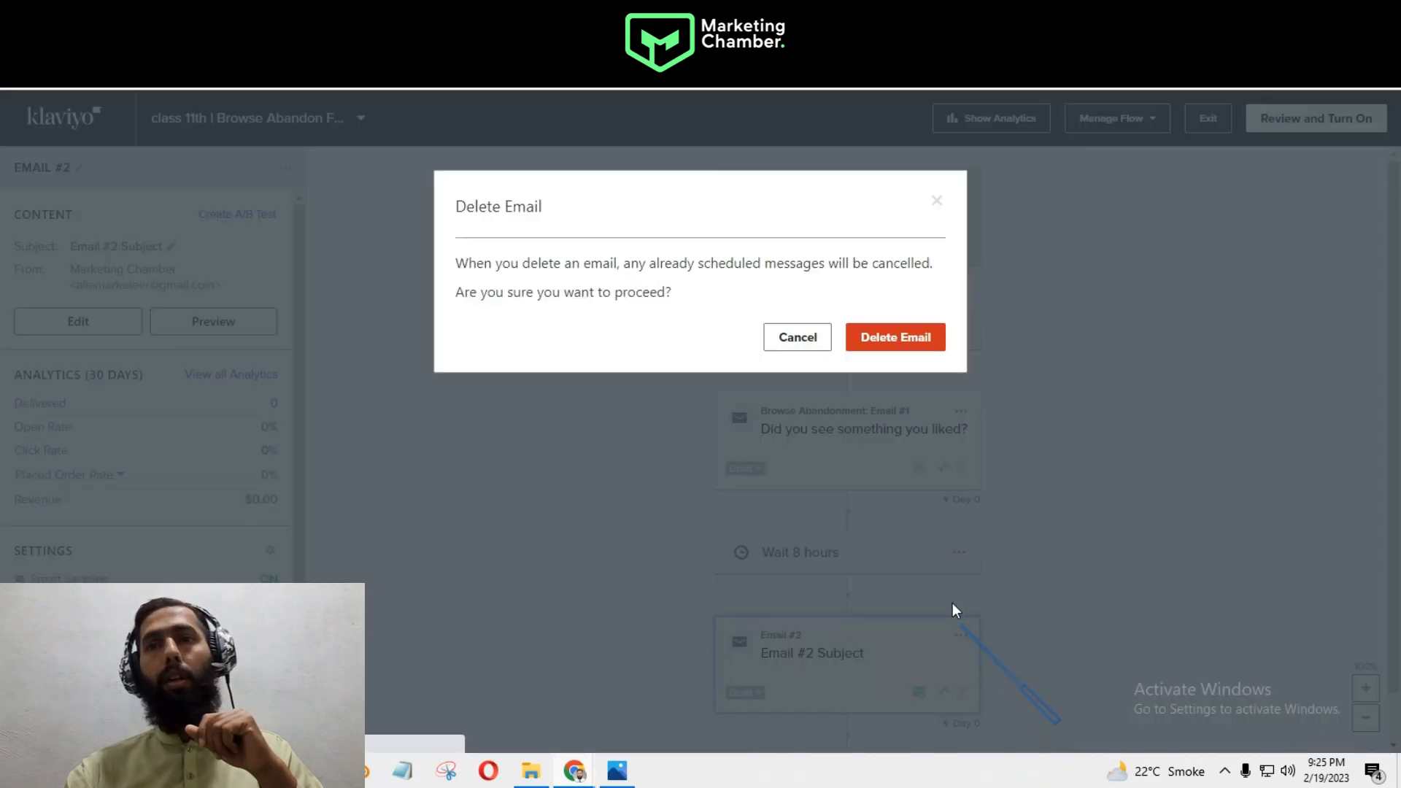
pyautogui.click(898, 340)
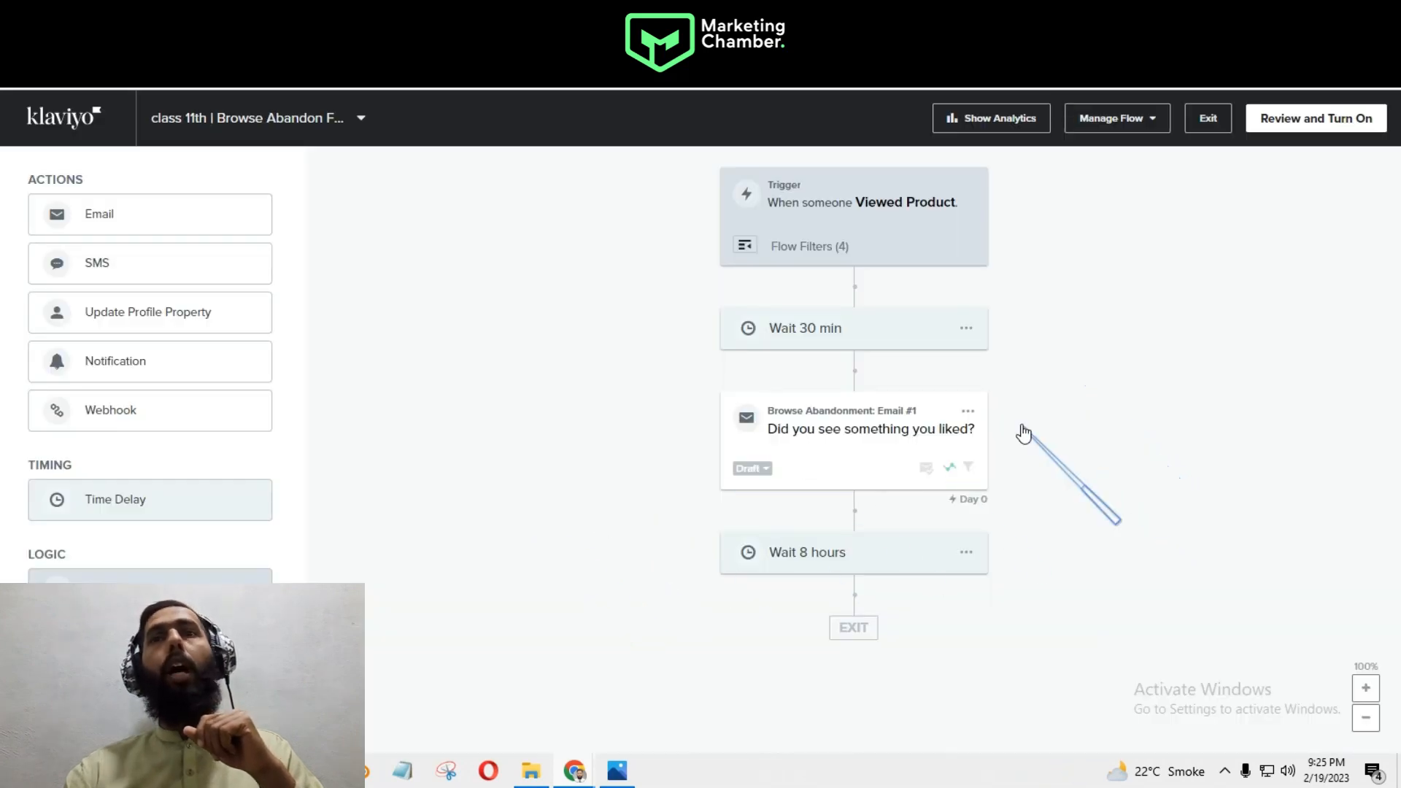
# - Clone Browse Abandonment: Email #1 and place the copy after the 8-hour time delay
pyautogui.click(968, 413)
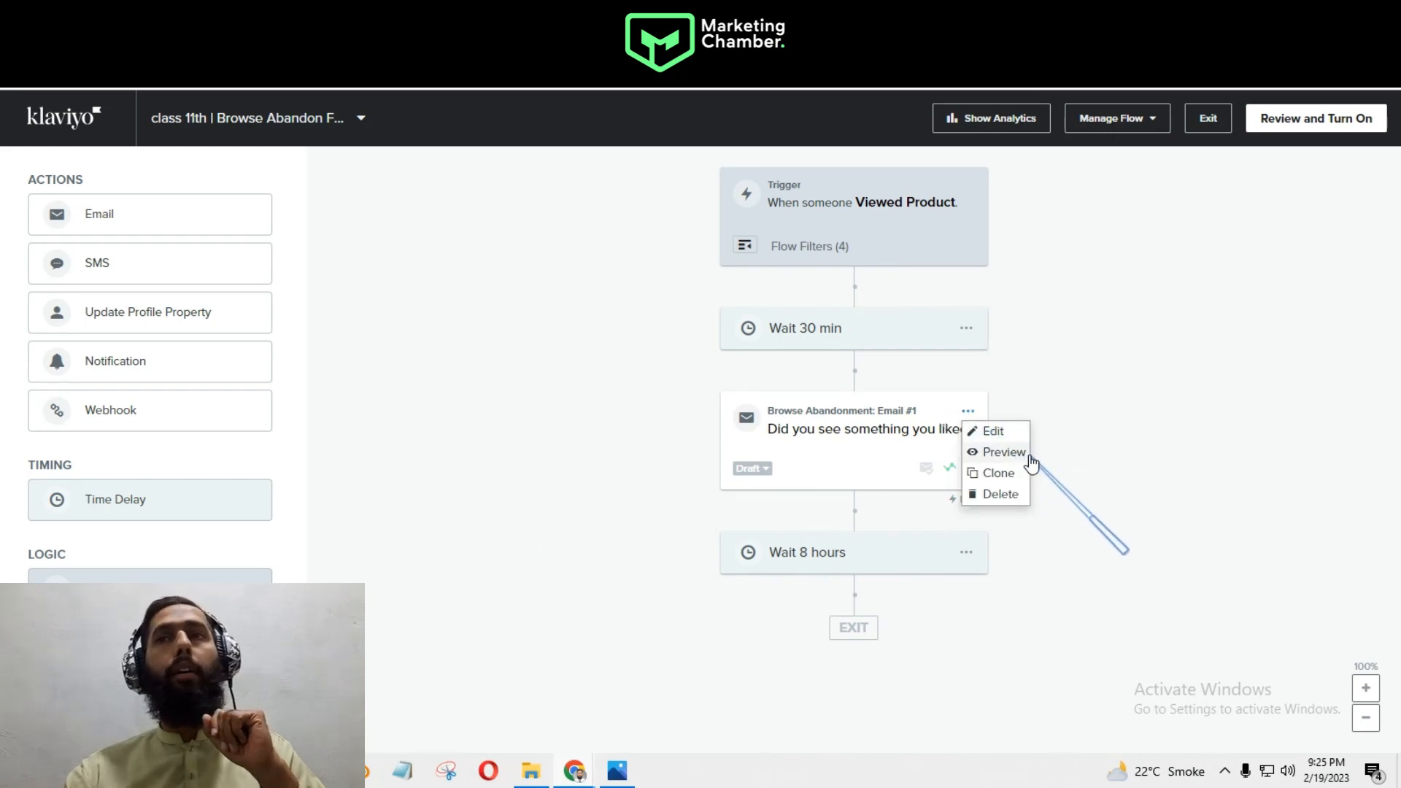
pyautogui.click(1020, 483)
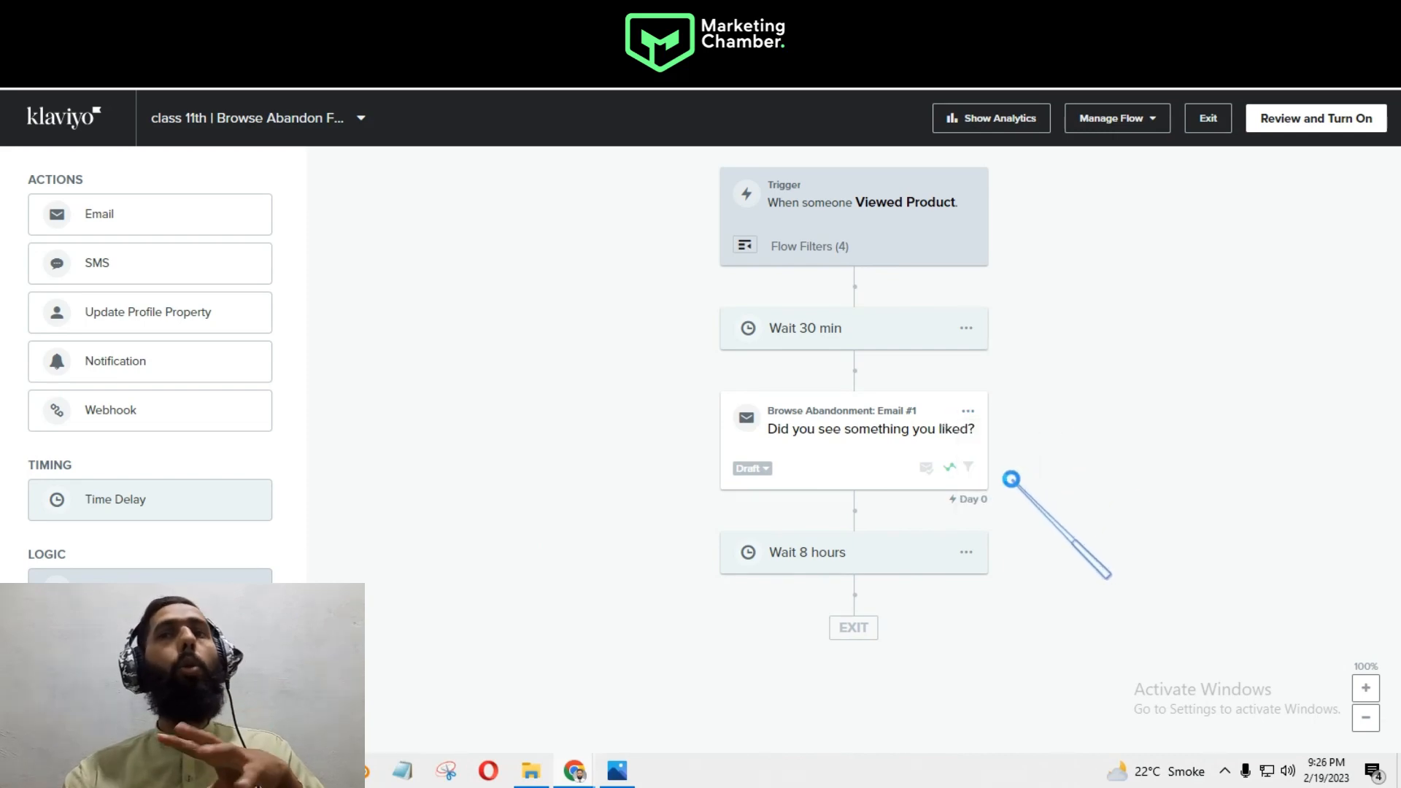
pyautogui.scroll(-1, 1276, 471)
pyautogui.moveTo(948, 523); pyautogui.dragTo(864, 711)
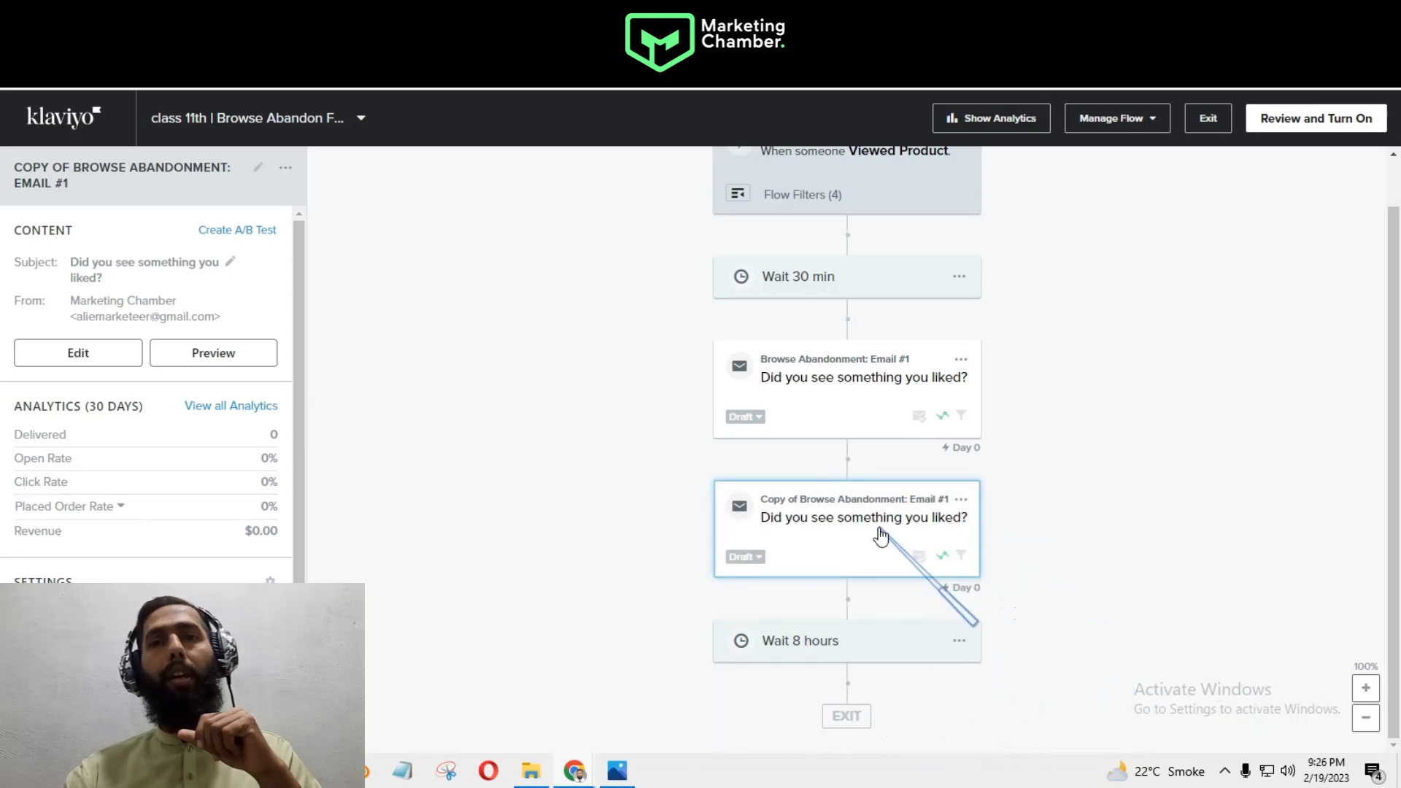
pyautogui.moveTo(912, 524); pyautogui.dragTo(906, 579)
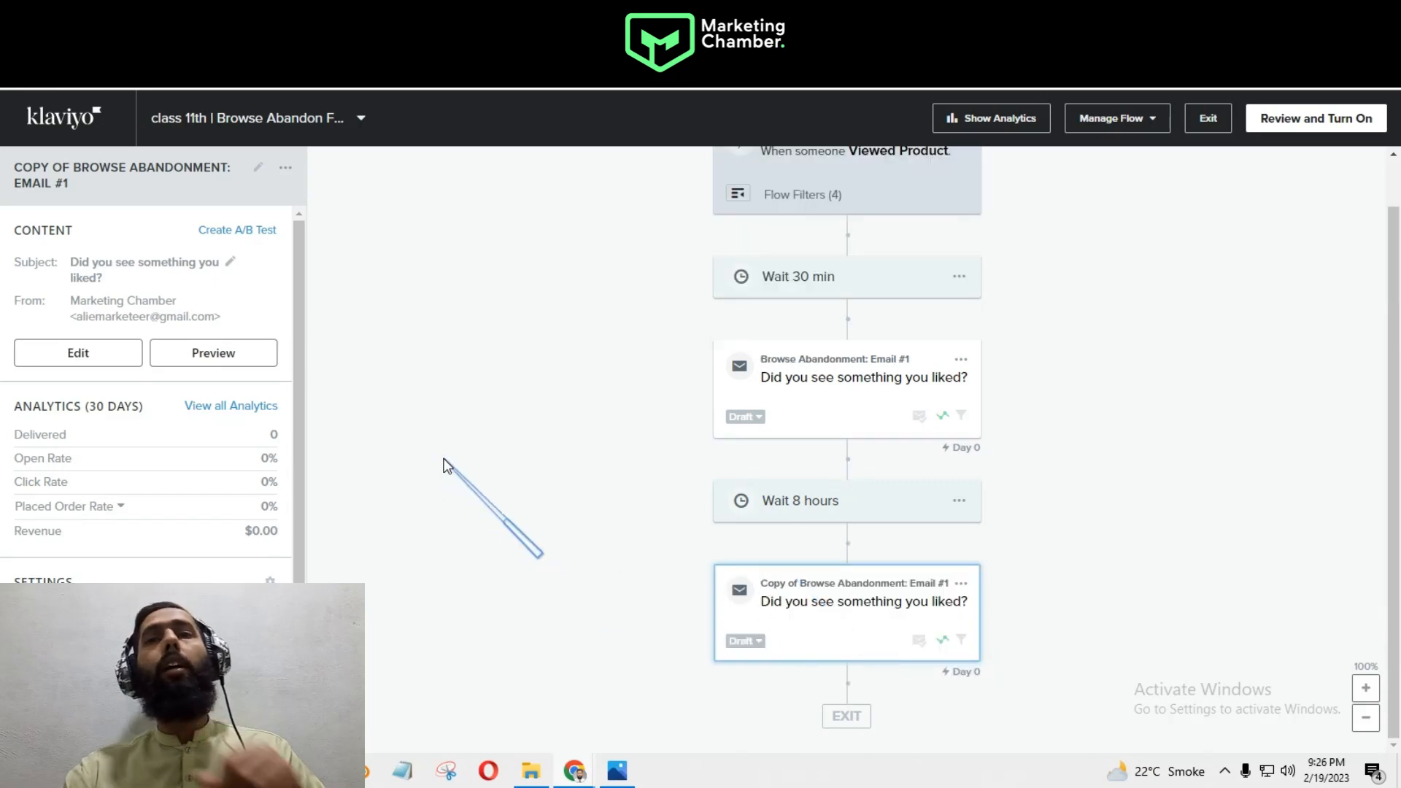
# - Rename the cloned email as "Browse Abandonment: Email #2"
pyautogui.click(257, 167)
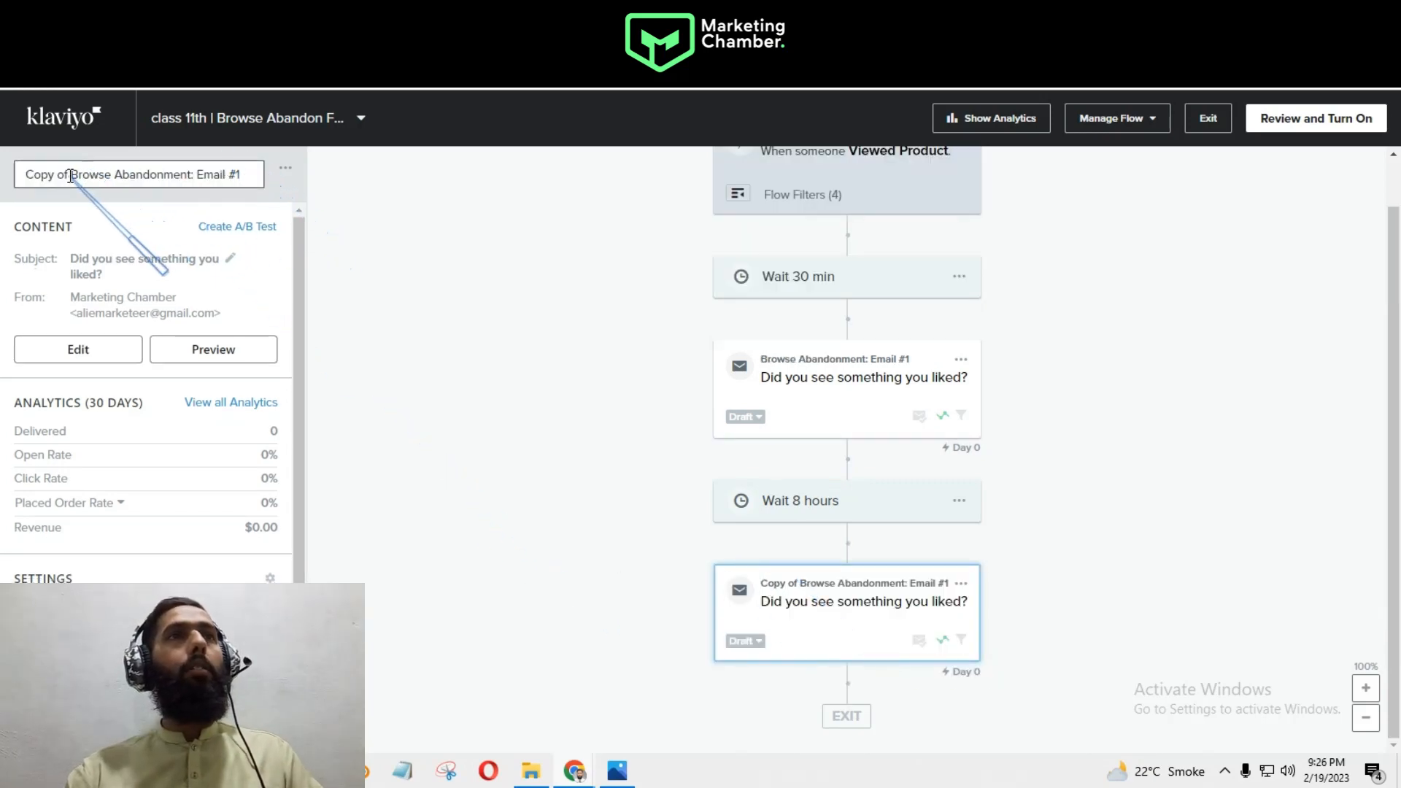
pyautogui.moveTo(70, 174); pyautogui.dragTo(25, 174)
pyautogui.press('BackSpace')
pyautogui.press('End')
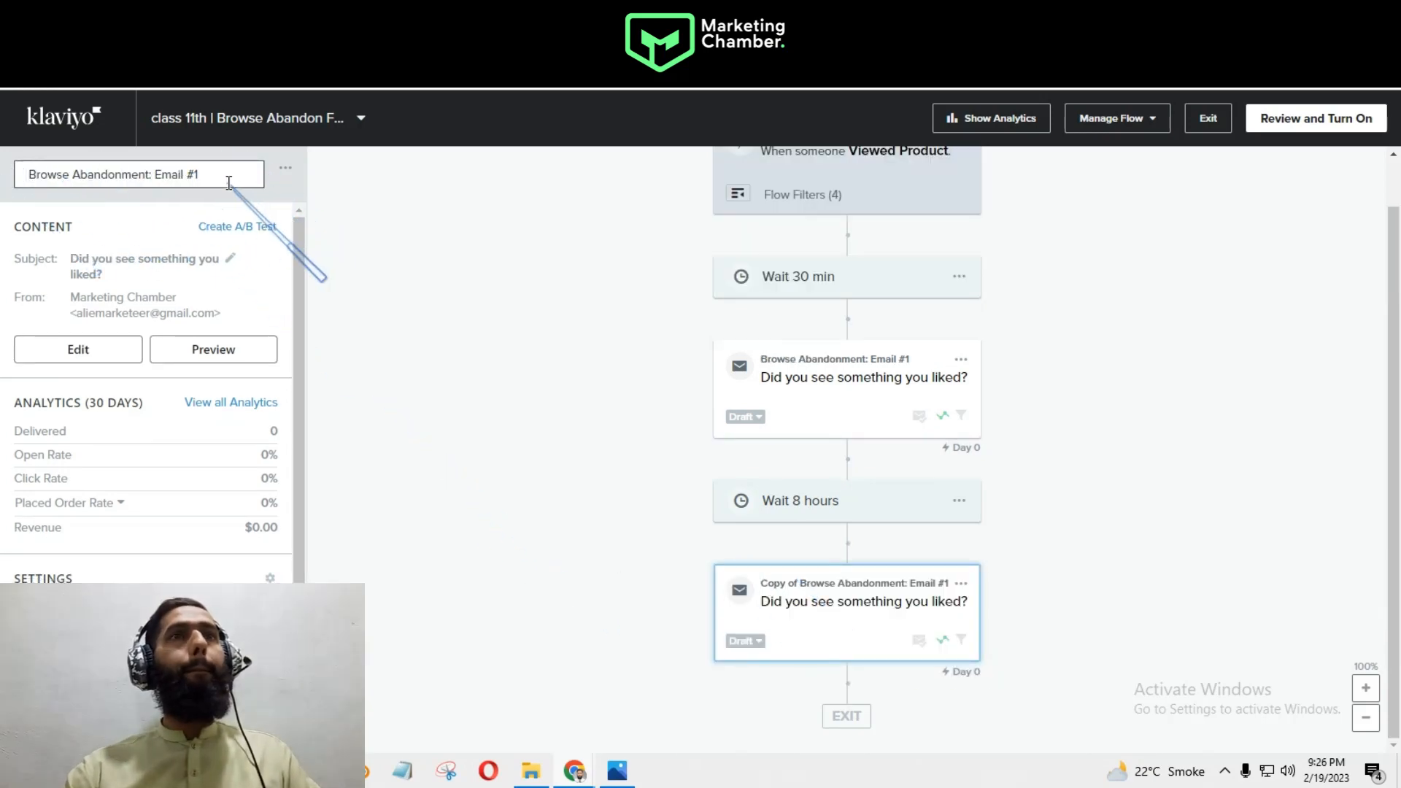
pyautogui.press('BackSpace')
pyautogui.write('2')
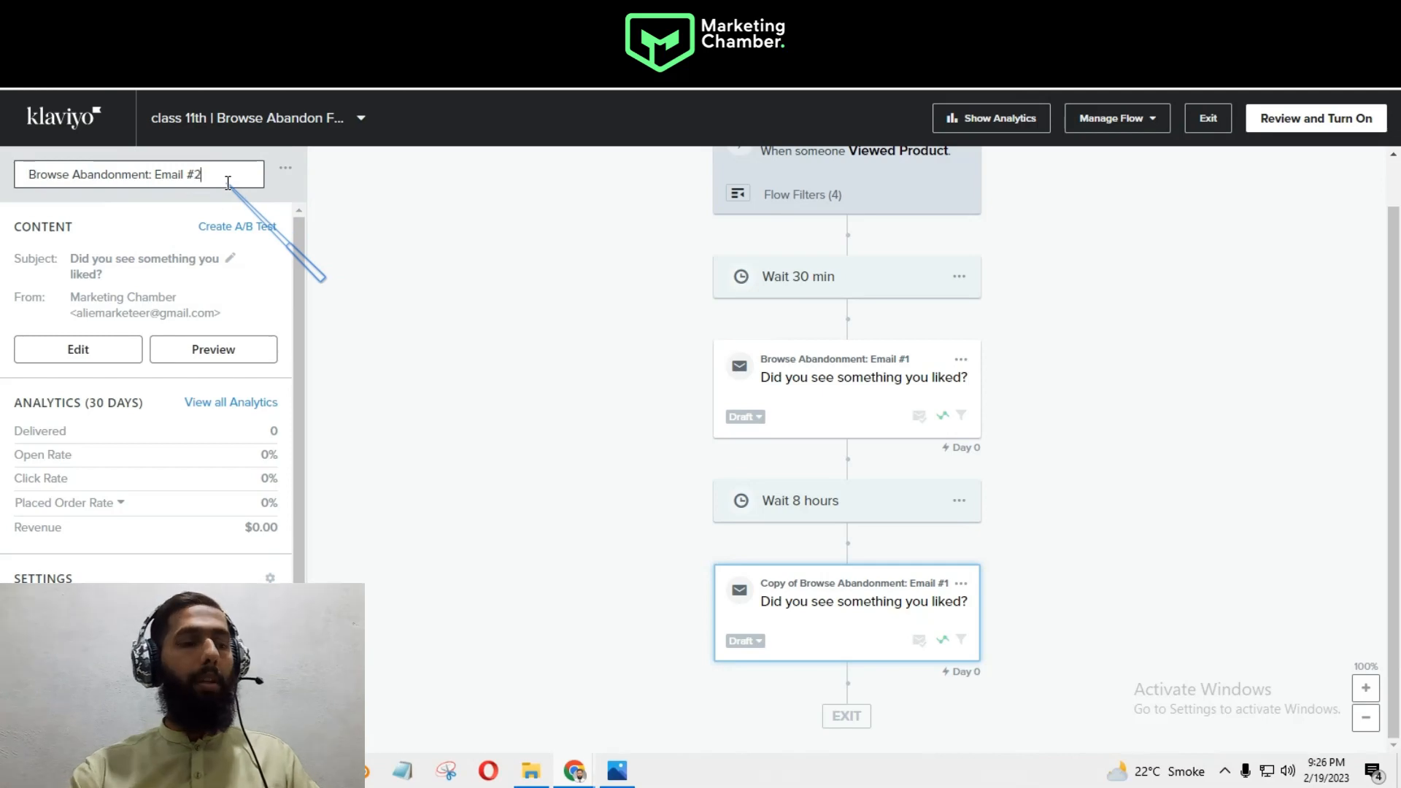
pyautogui.click(54, 350)
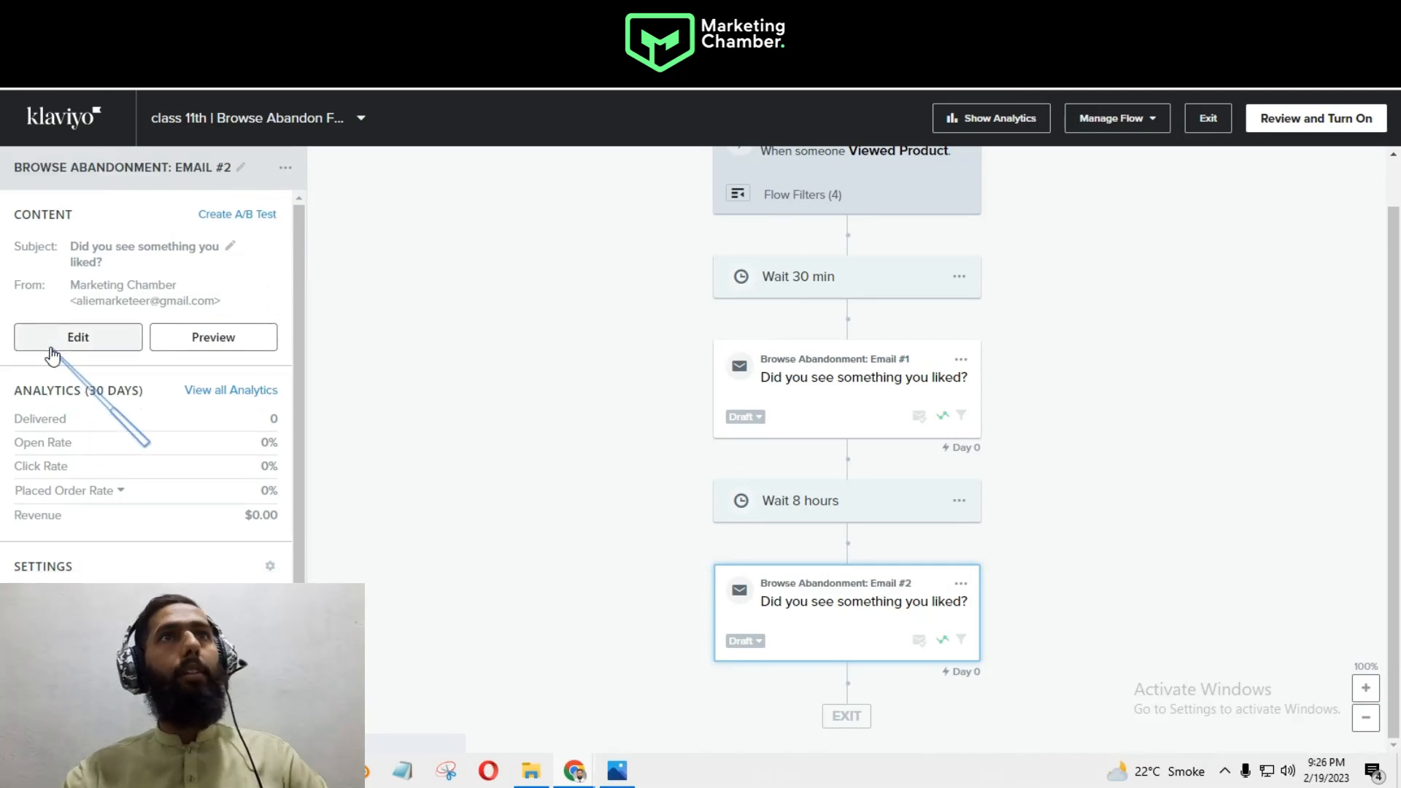
# - Open Browse Abandonment: Email #2 for editing and set its subject line to "Get your x% discount [ coupon ]"
pyautogui.click(52, 351)
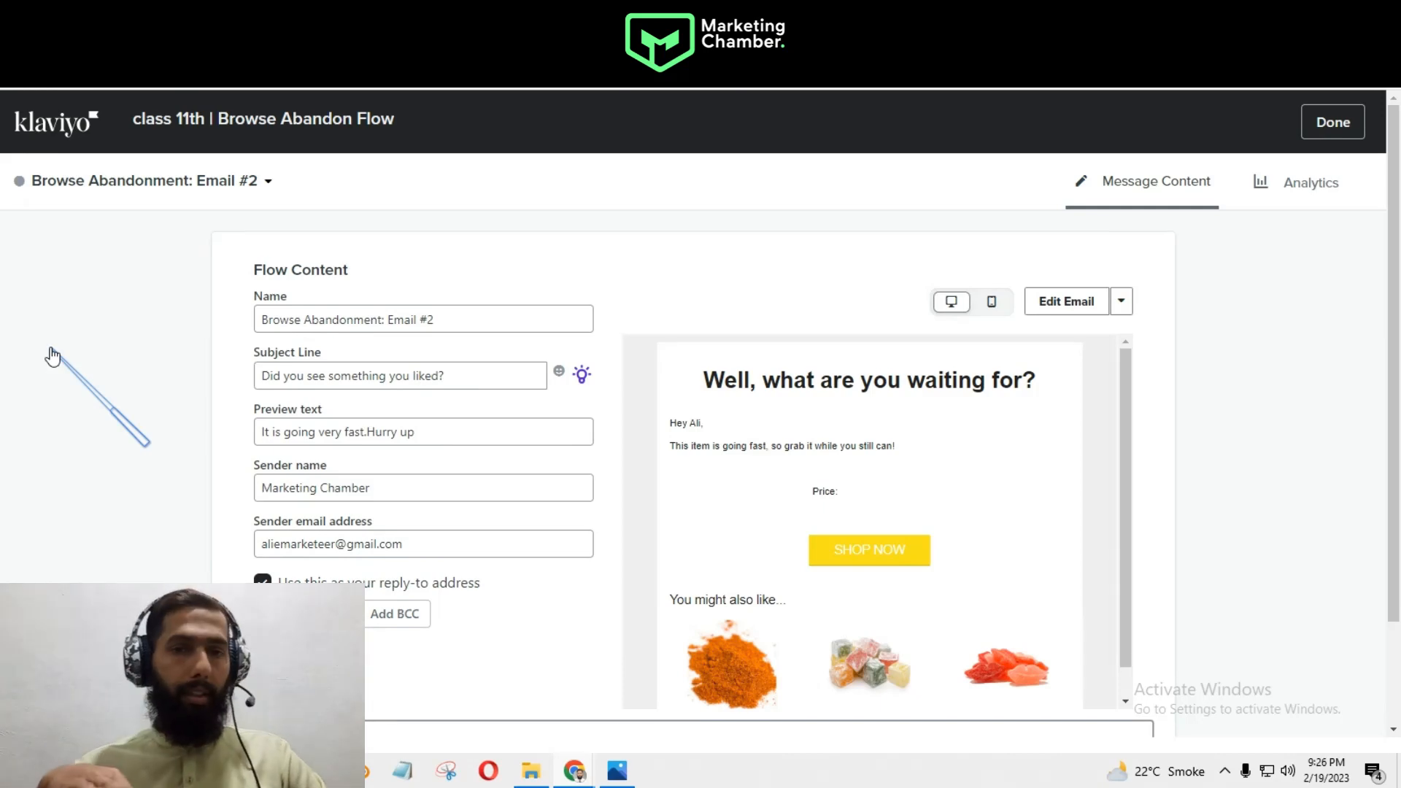
pyautogui.moveTo(456, 375); pyautogui.dragTo(117, 373)
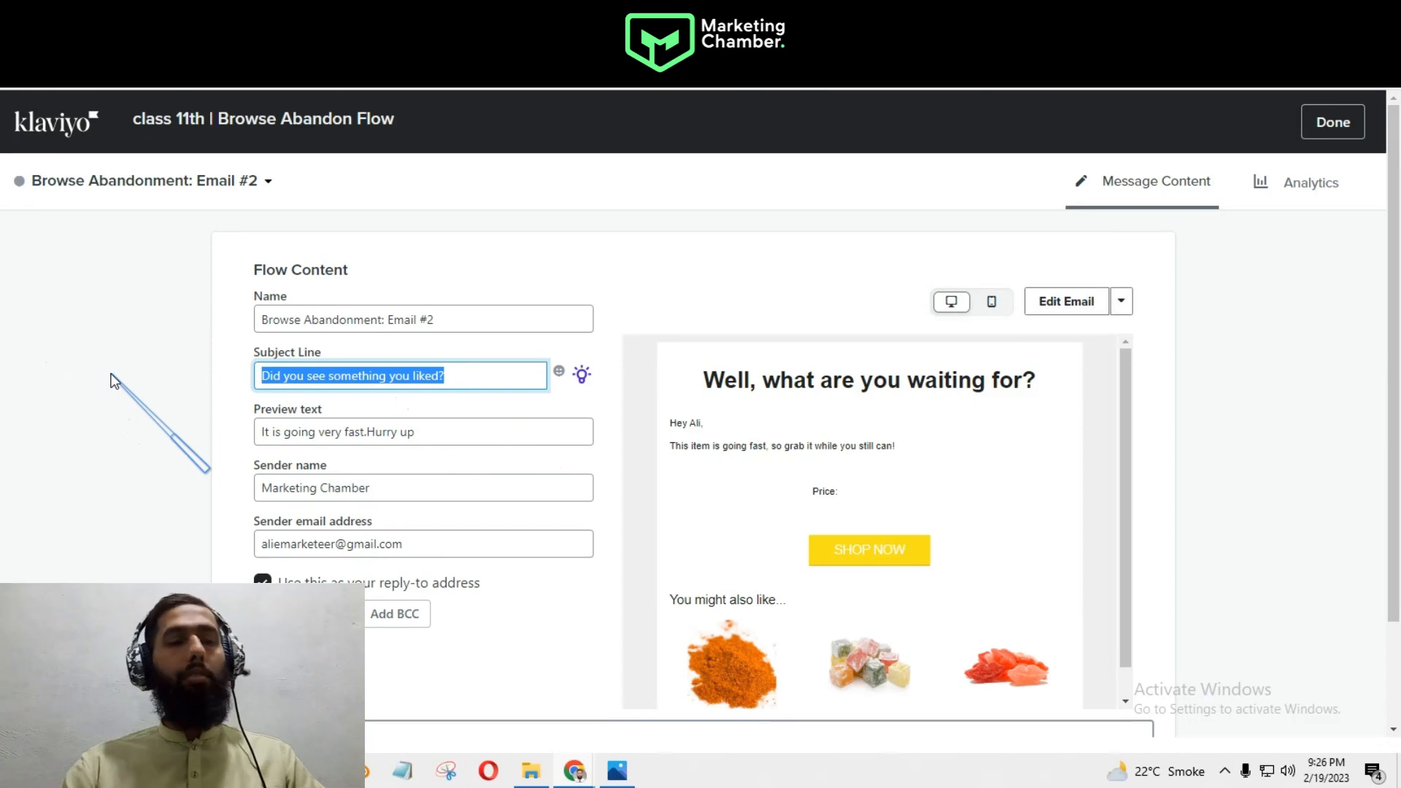
pyautogui.write('G')
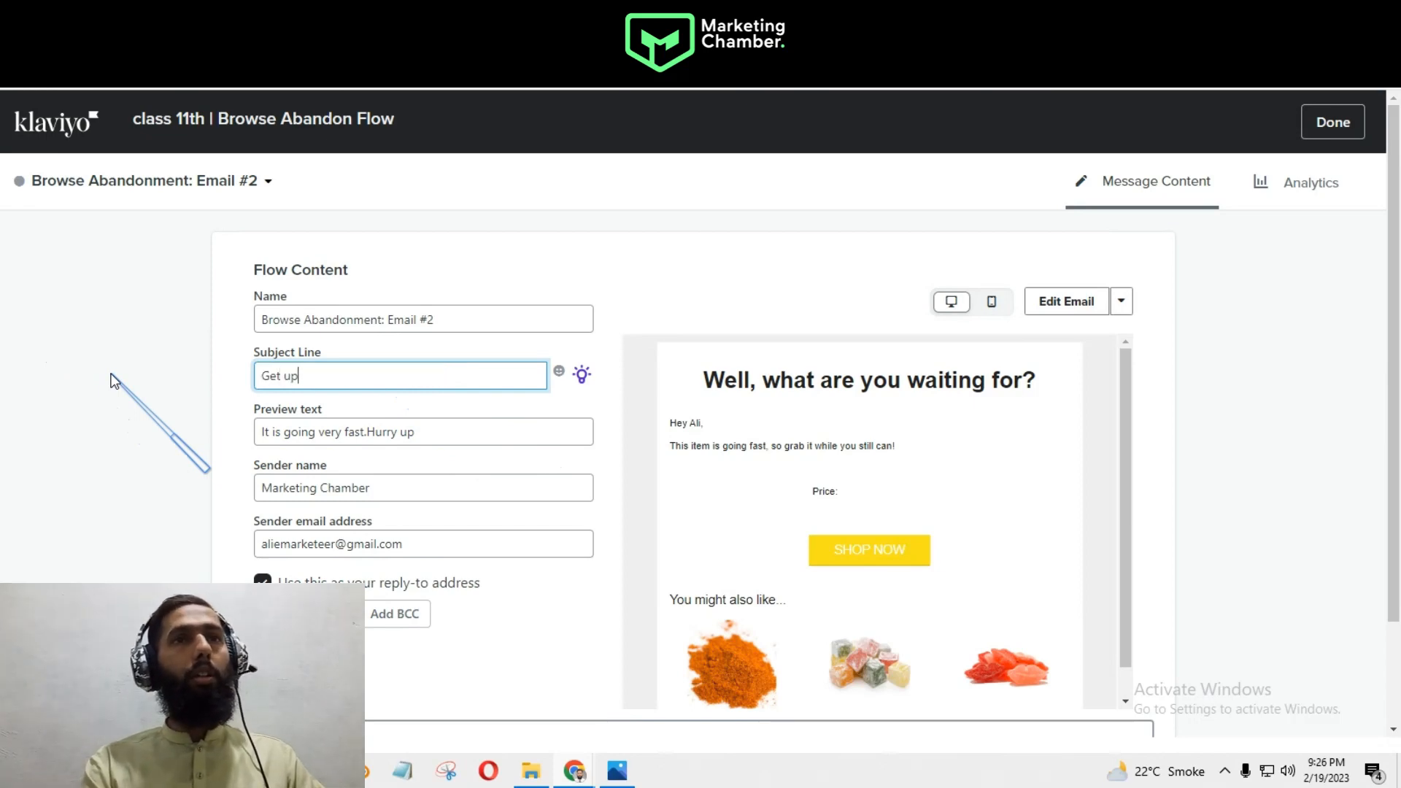
pyautogui.write('et you r')
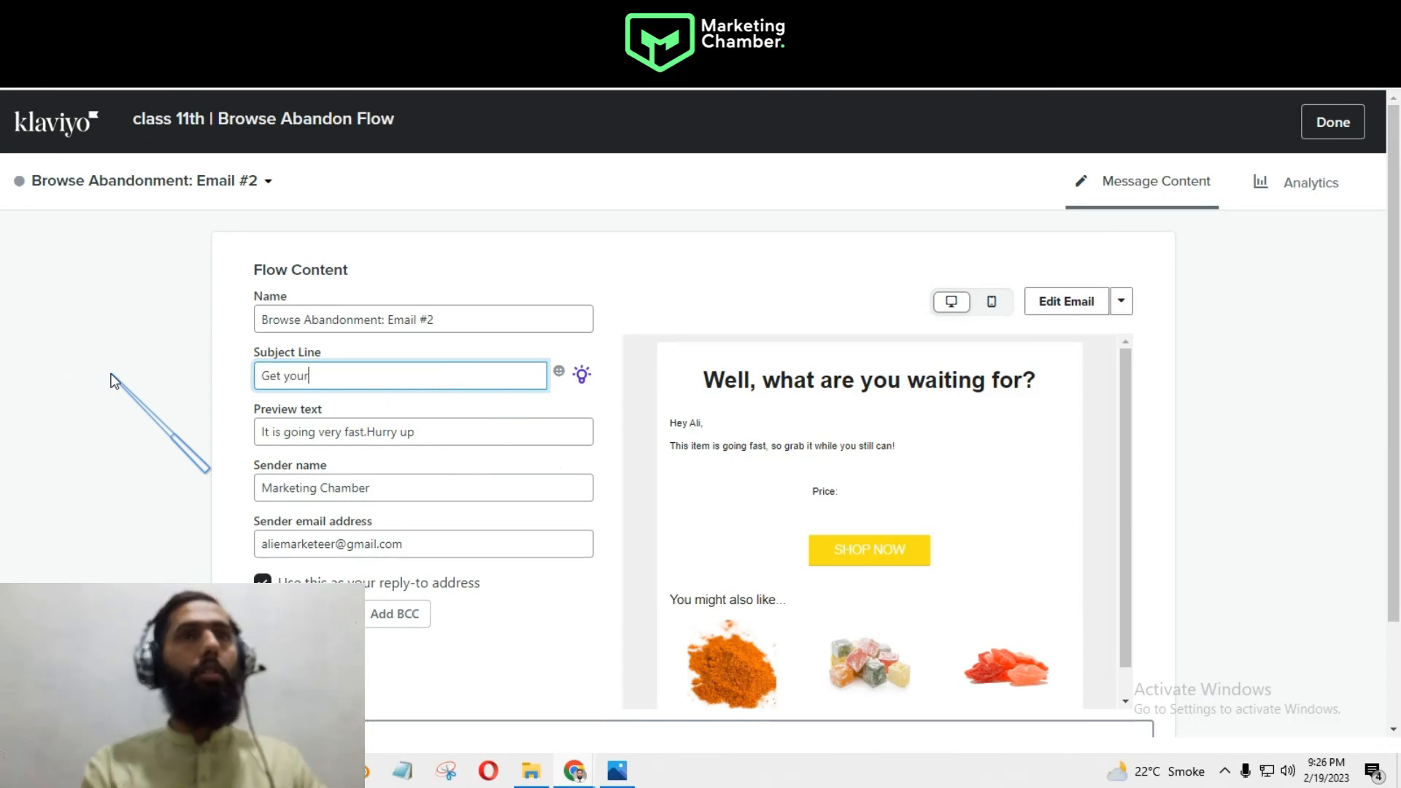
pyautogui.write(' discount ')
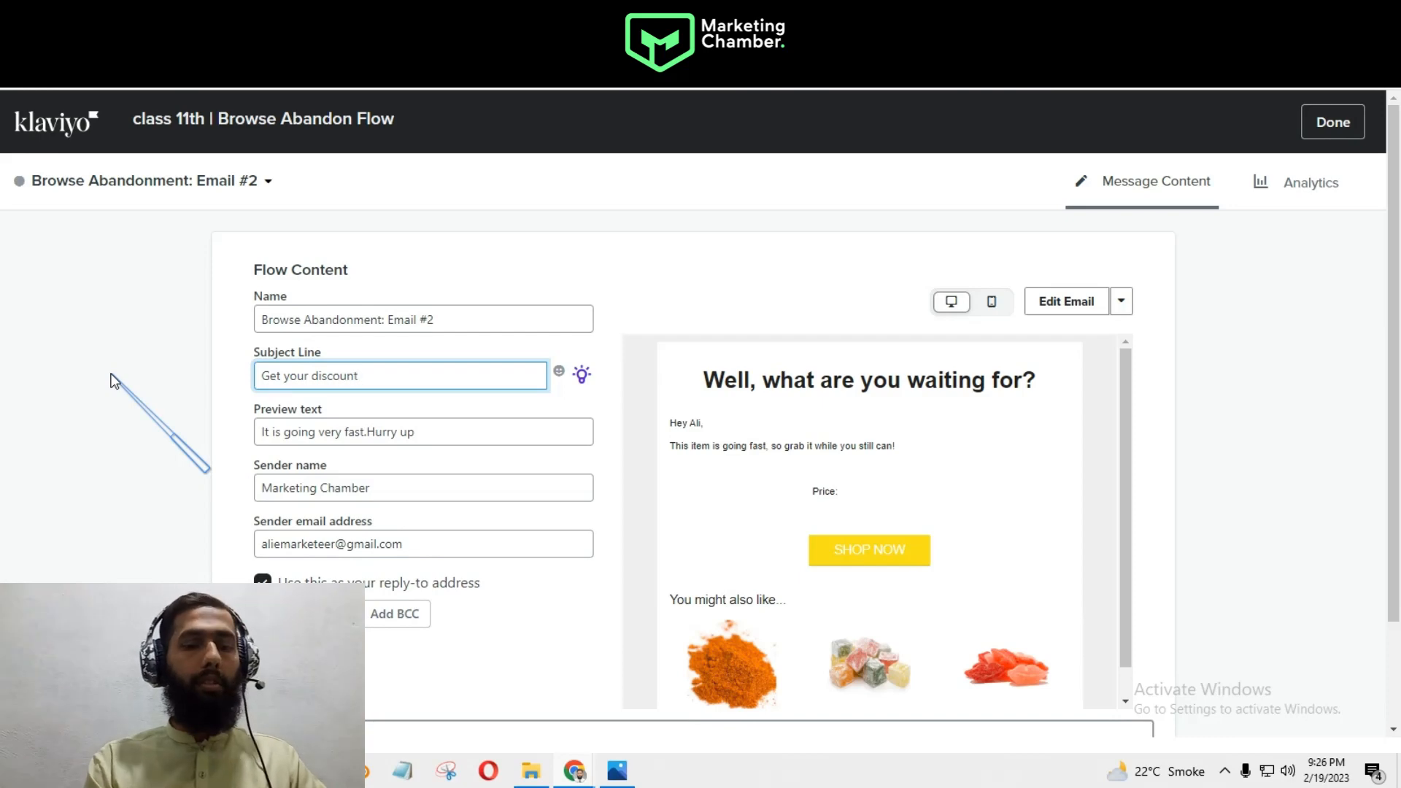
pyautogui.write('[ coupon')
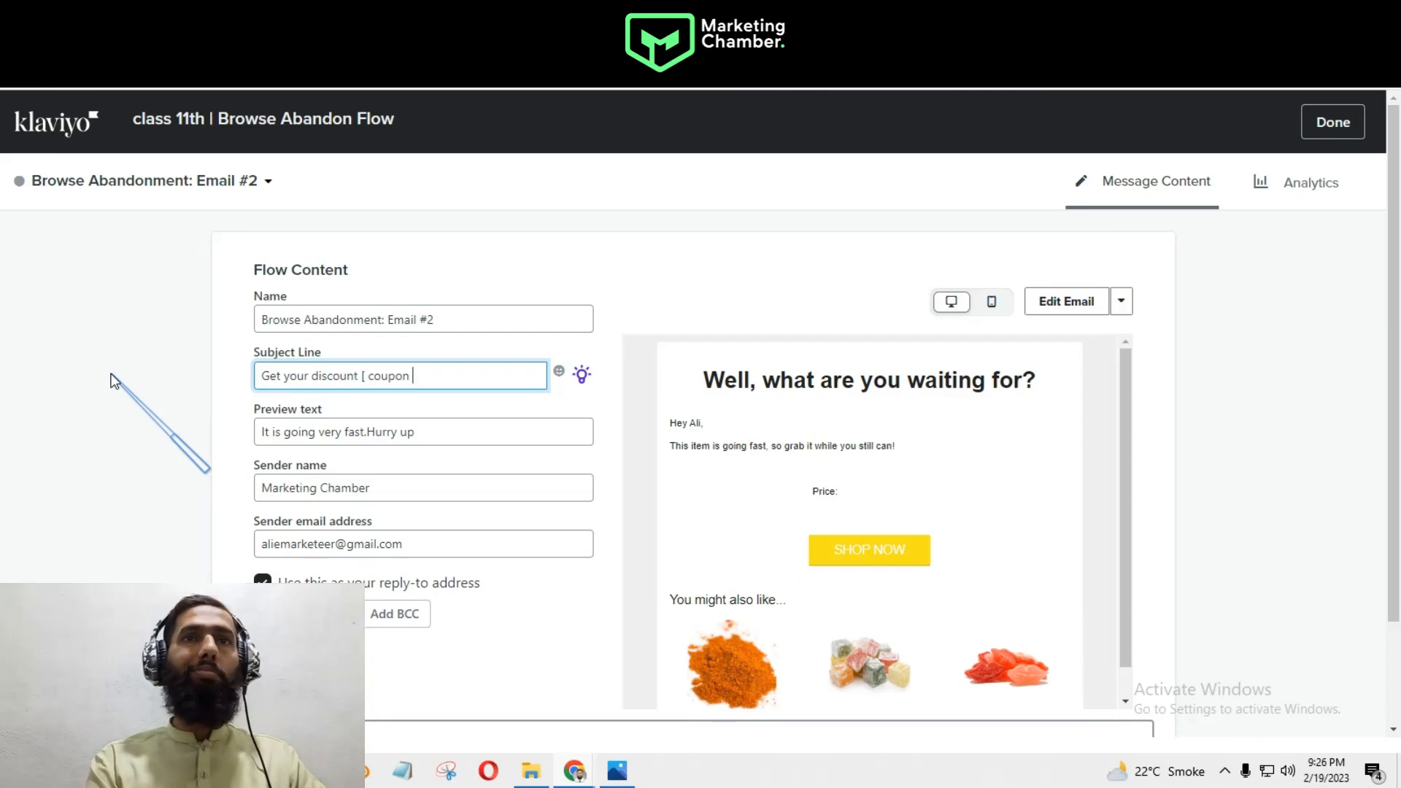
pyautogui.click(311, 379)
pyautogui.write('[ ')
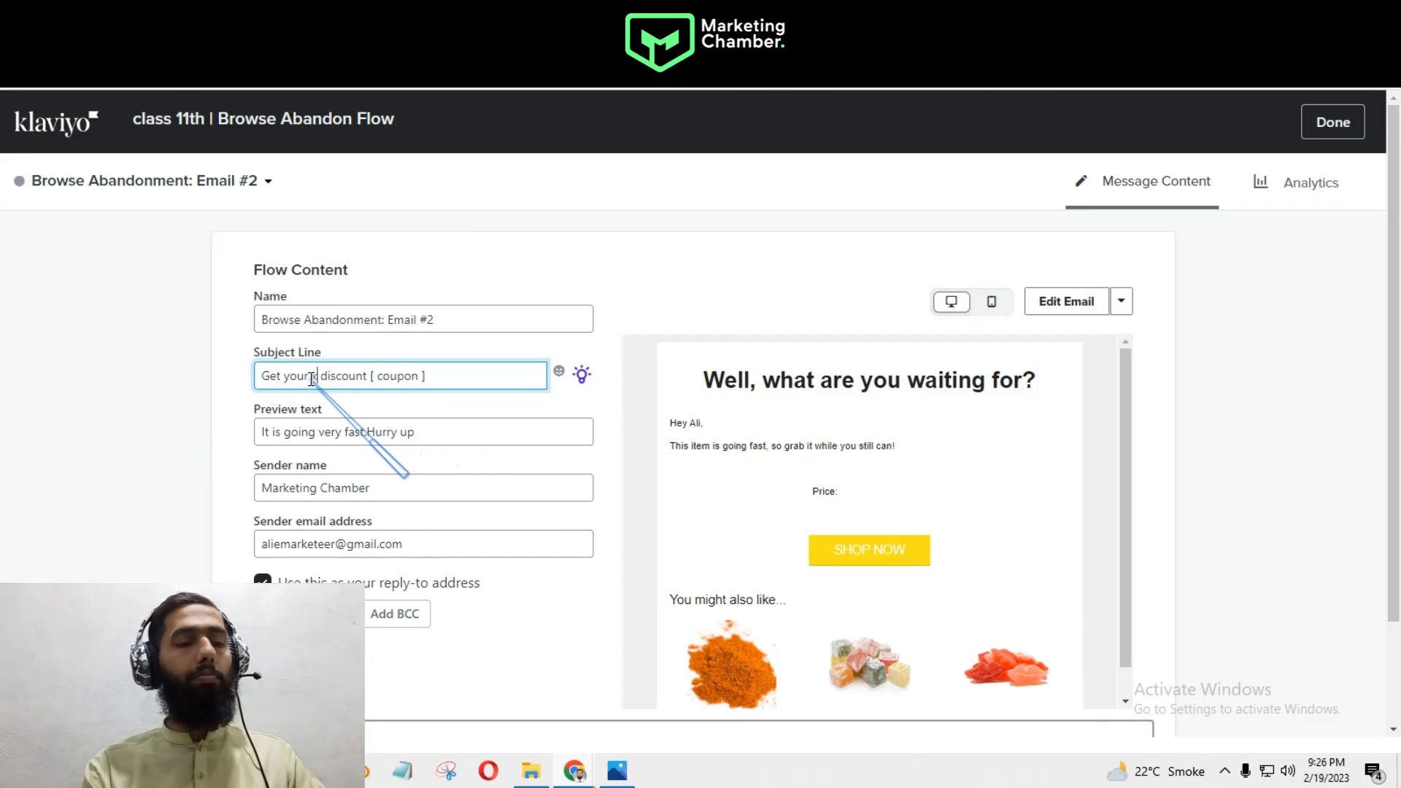
pyautogui.write('%')
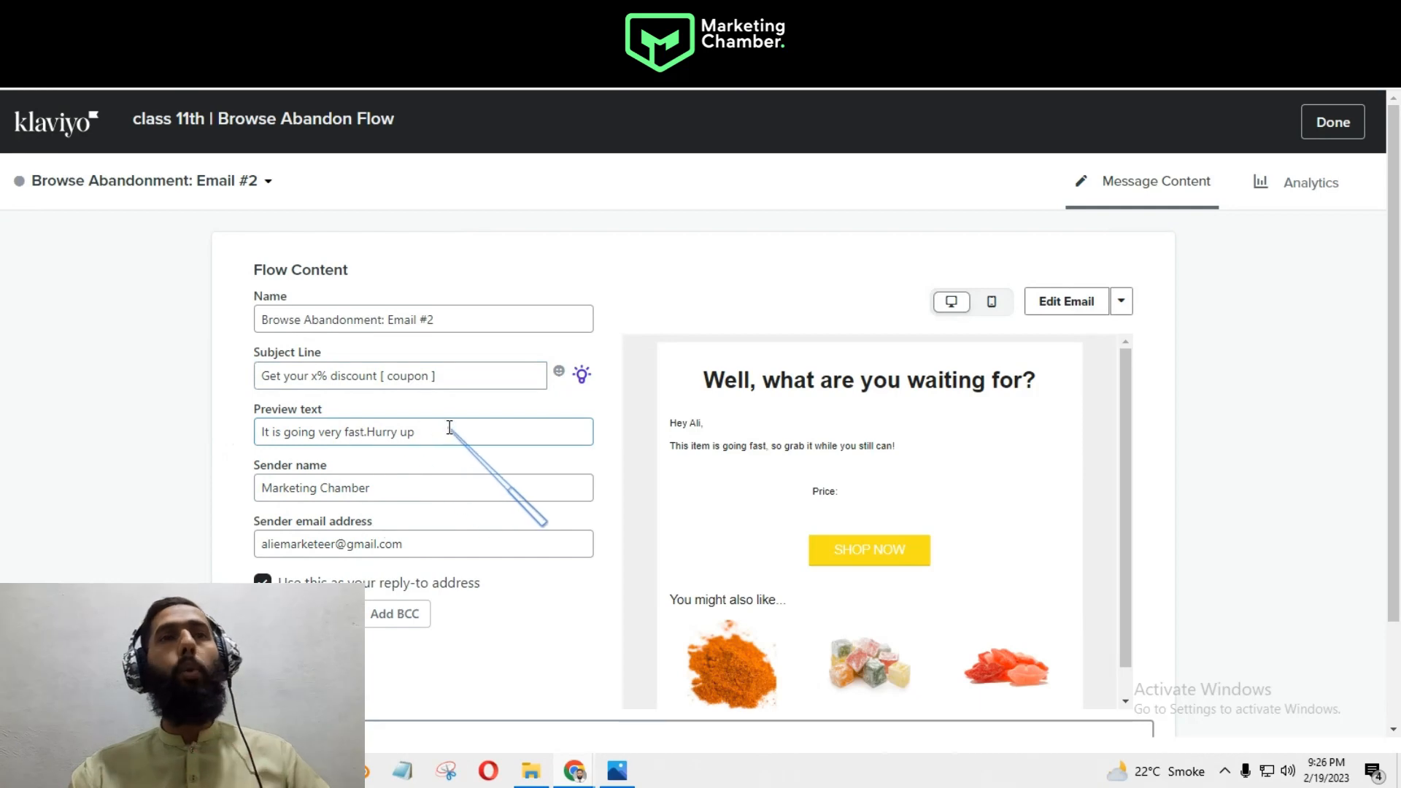
# - Set the email's preview text to "your coupon expires in 24 hours"
pyautogui.moveTo(417, 433); pyautogui.dragTo(253, 436)
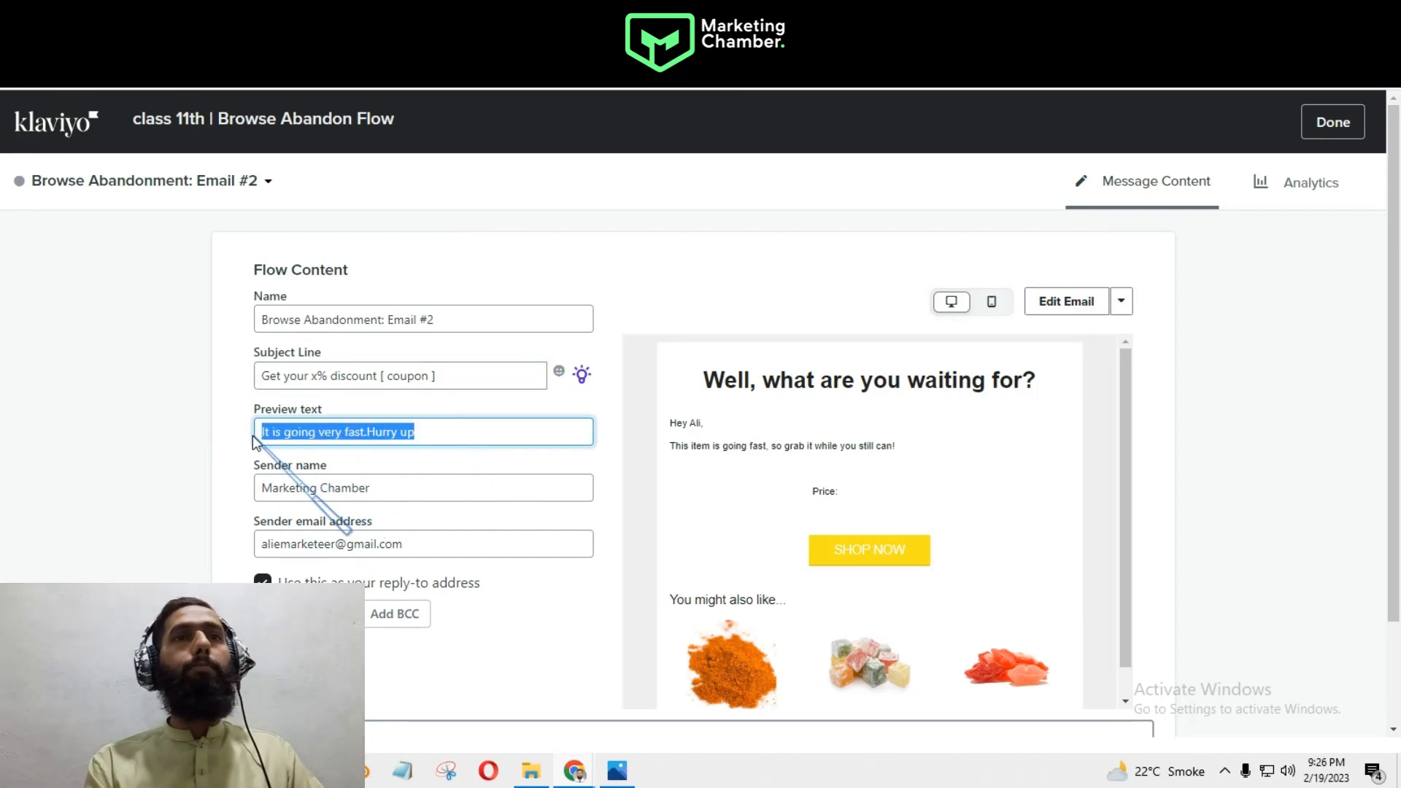
pyautogui.write('you')
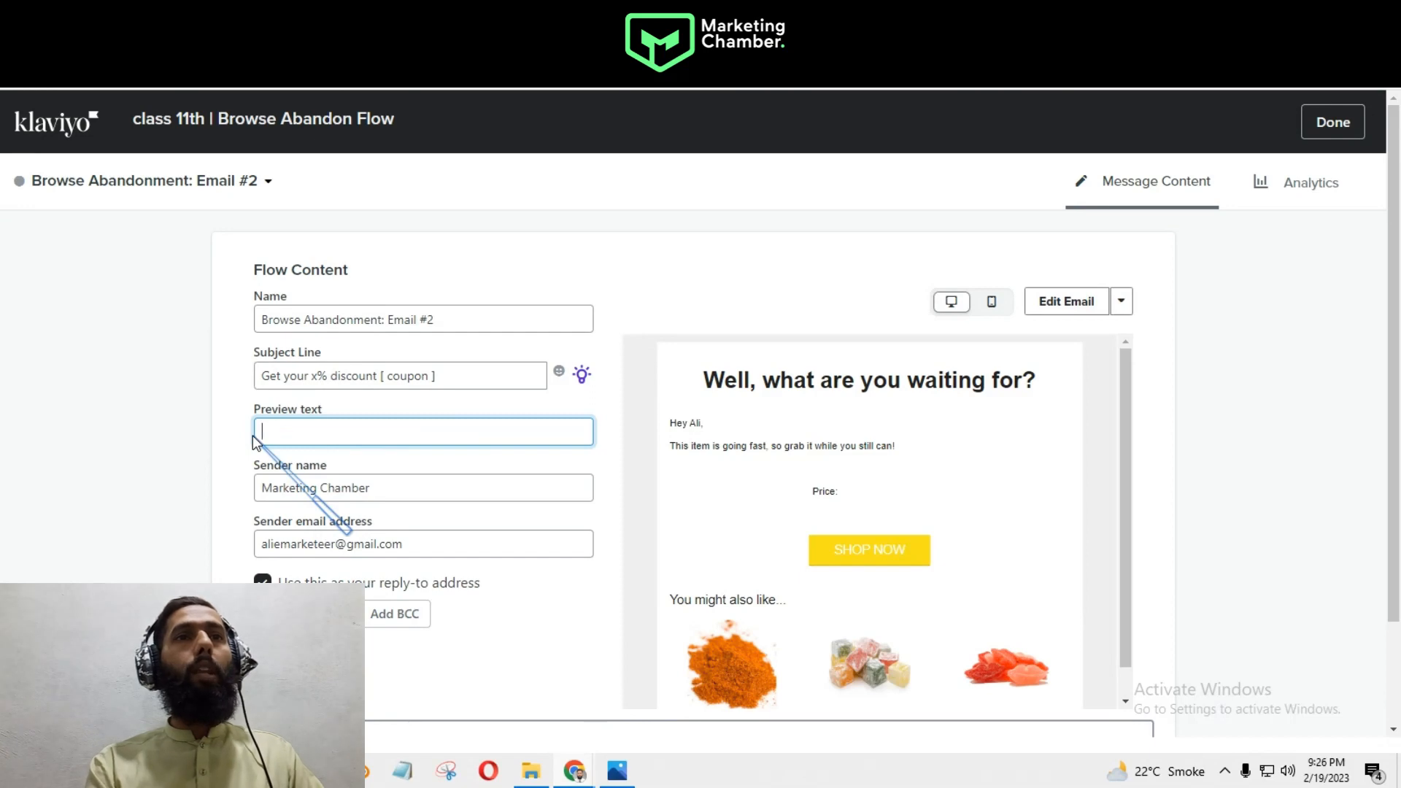
pyautogui.write('r co')
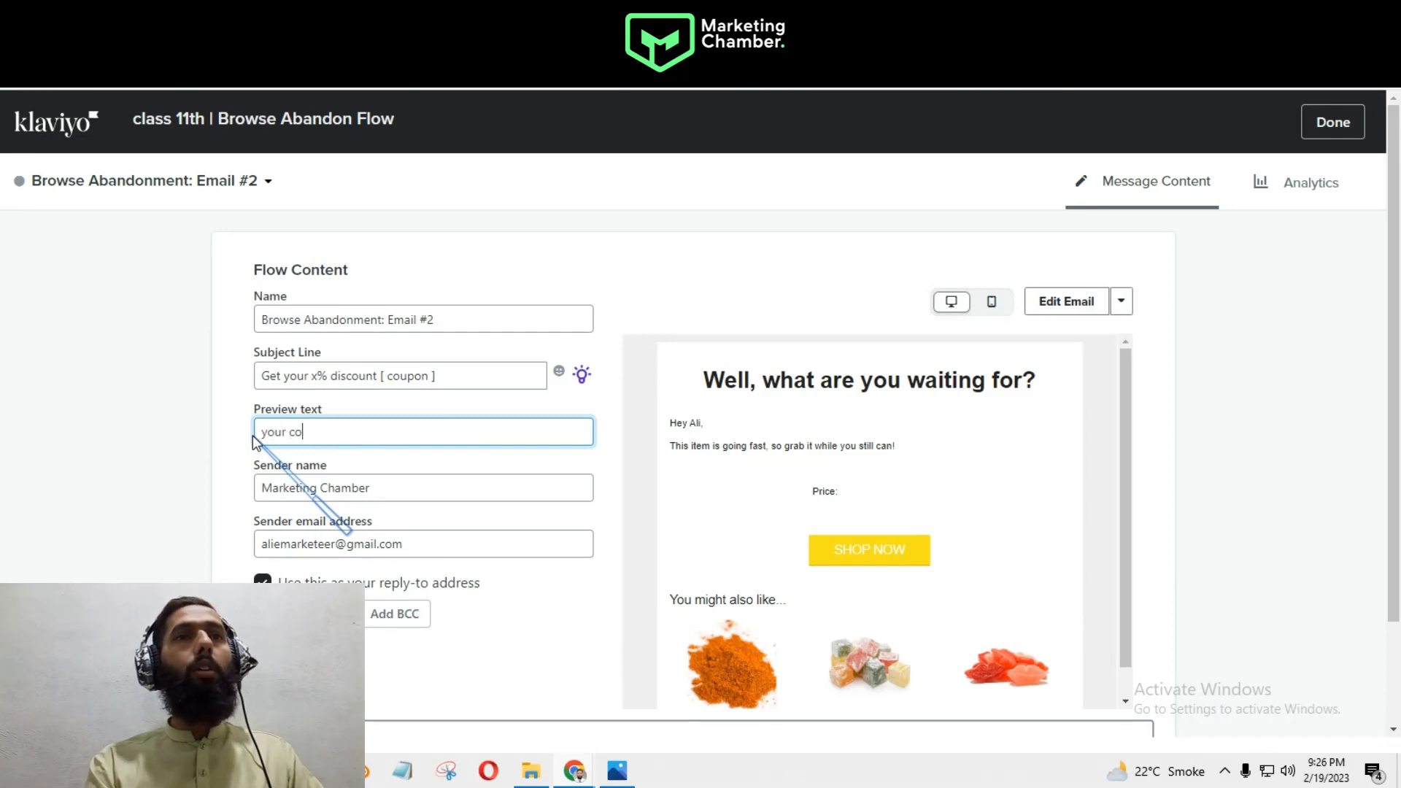
pyautogui.write('upon expire')
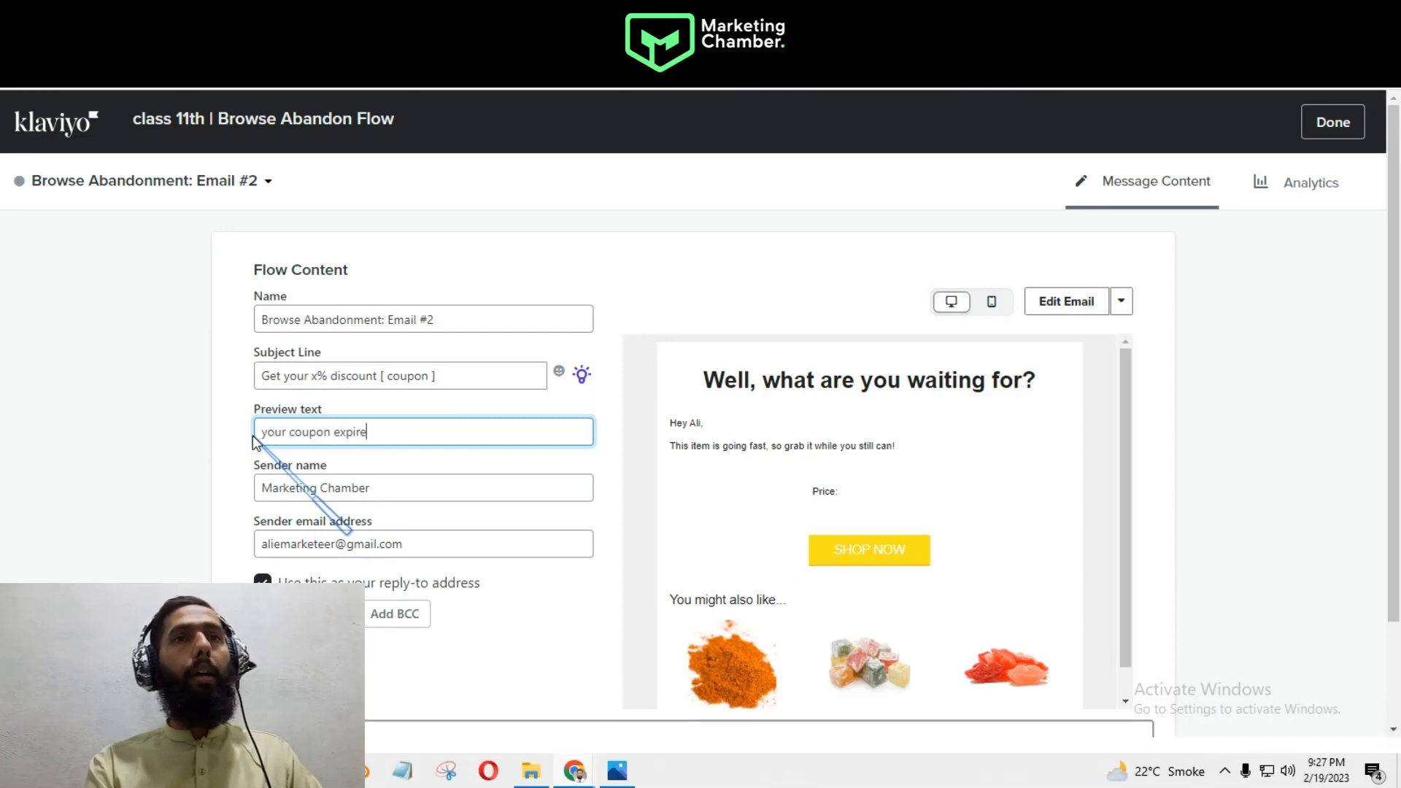
pyautogui.write('s in 24 hours')
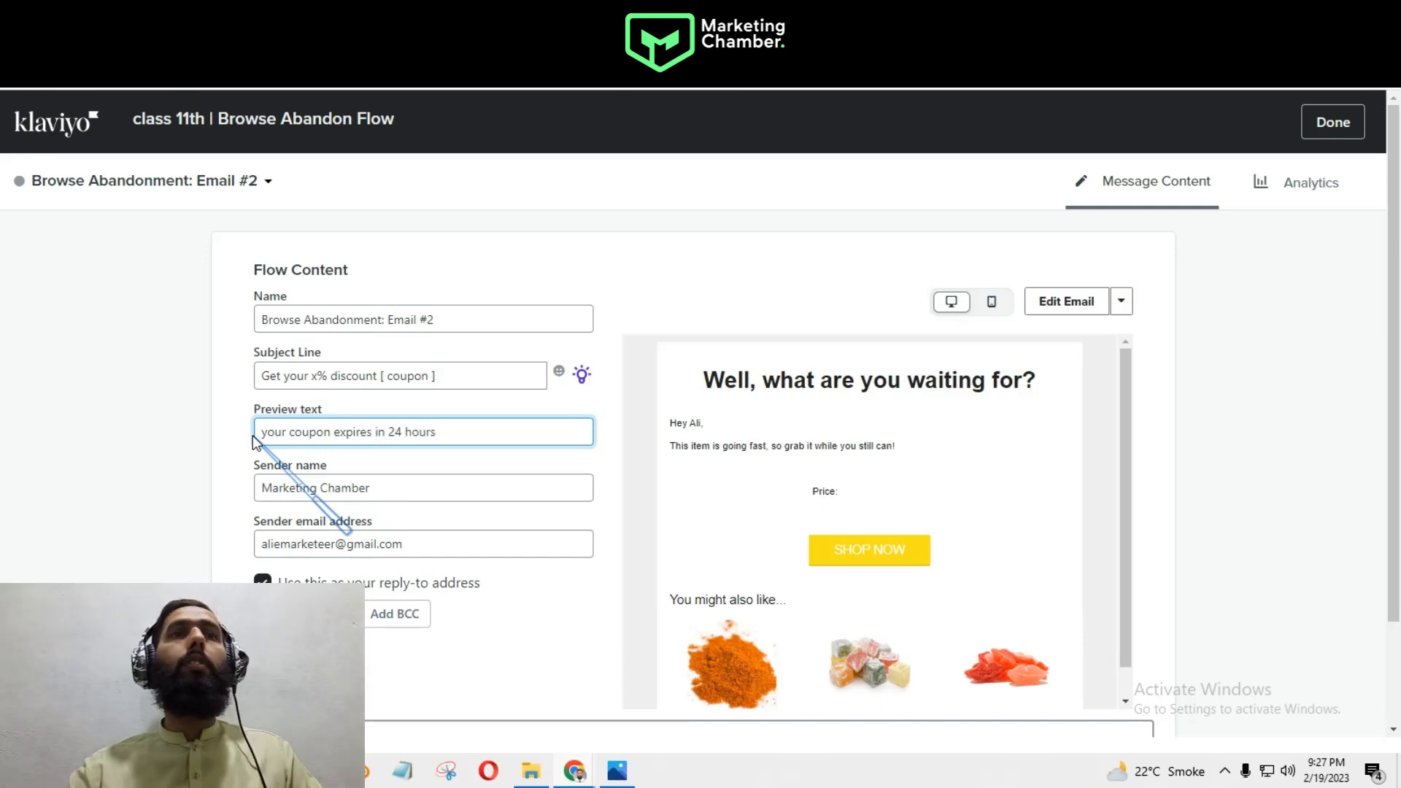
# - Replace the email's preview text with "offer is valid for 24 hours only"
pyautogui.hotkey('ctrl', 'a')
pyautogui.press('BackSpace')
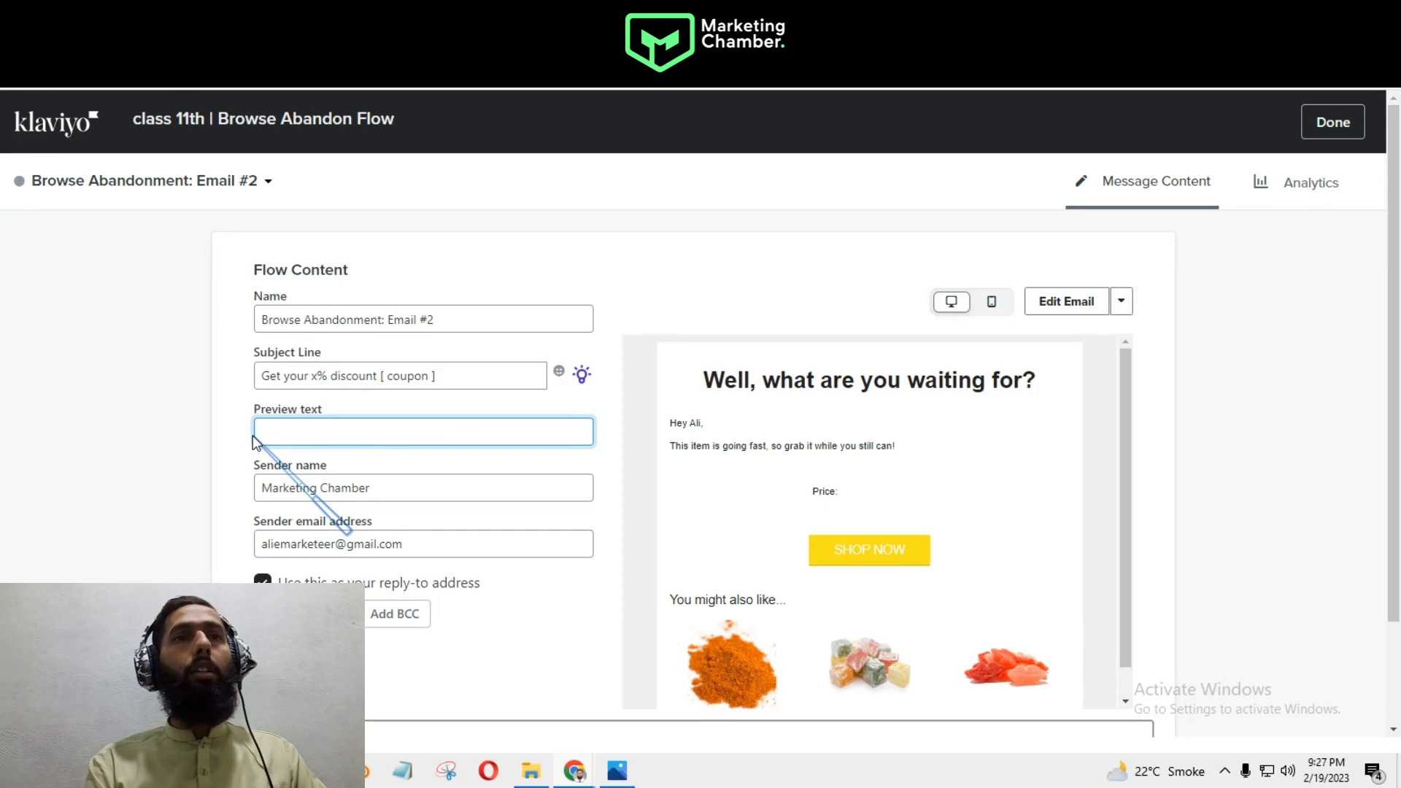
pyautogui.write('off')
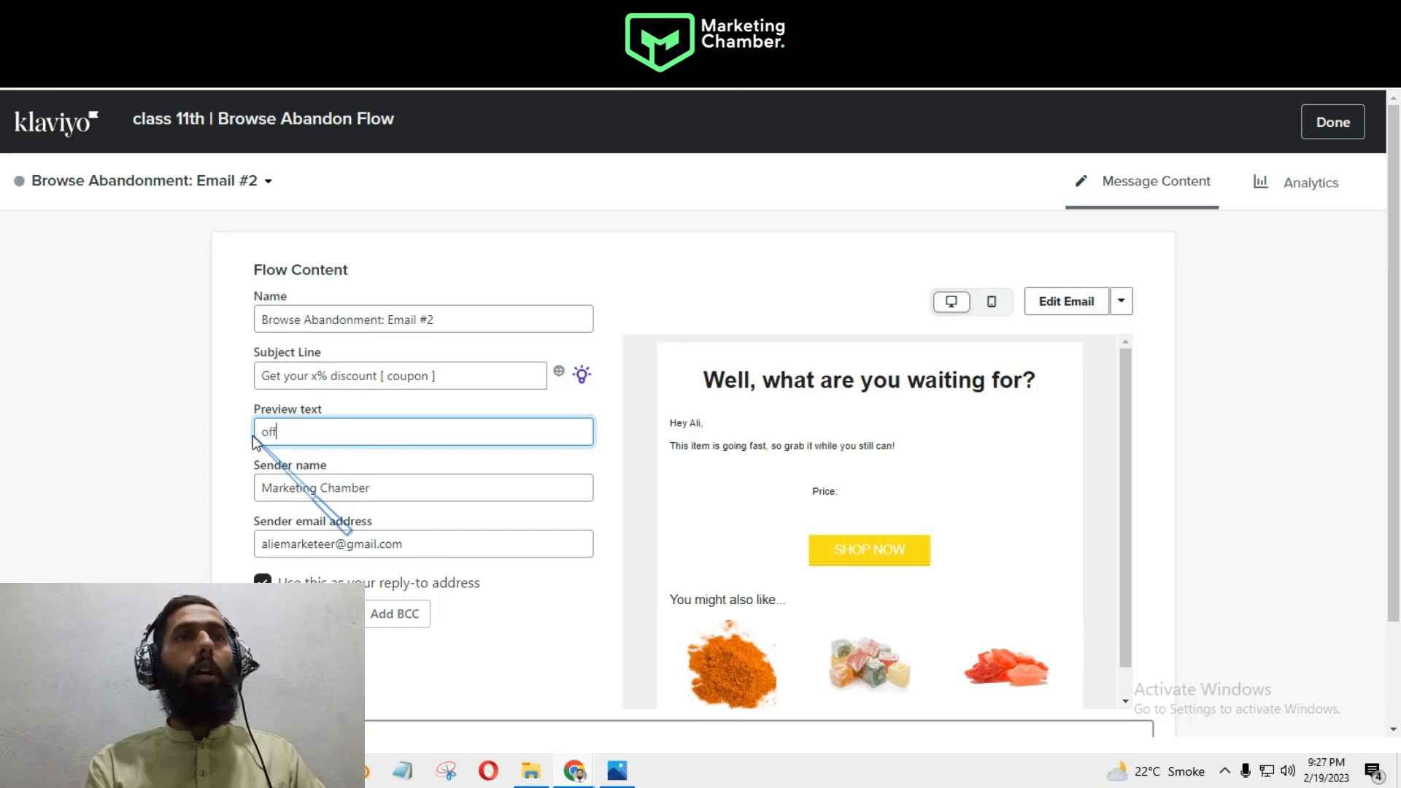
pyautogui.write('er is valid')
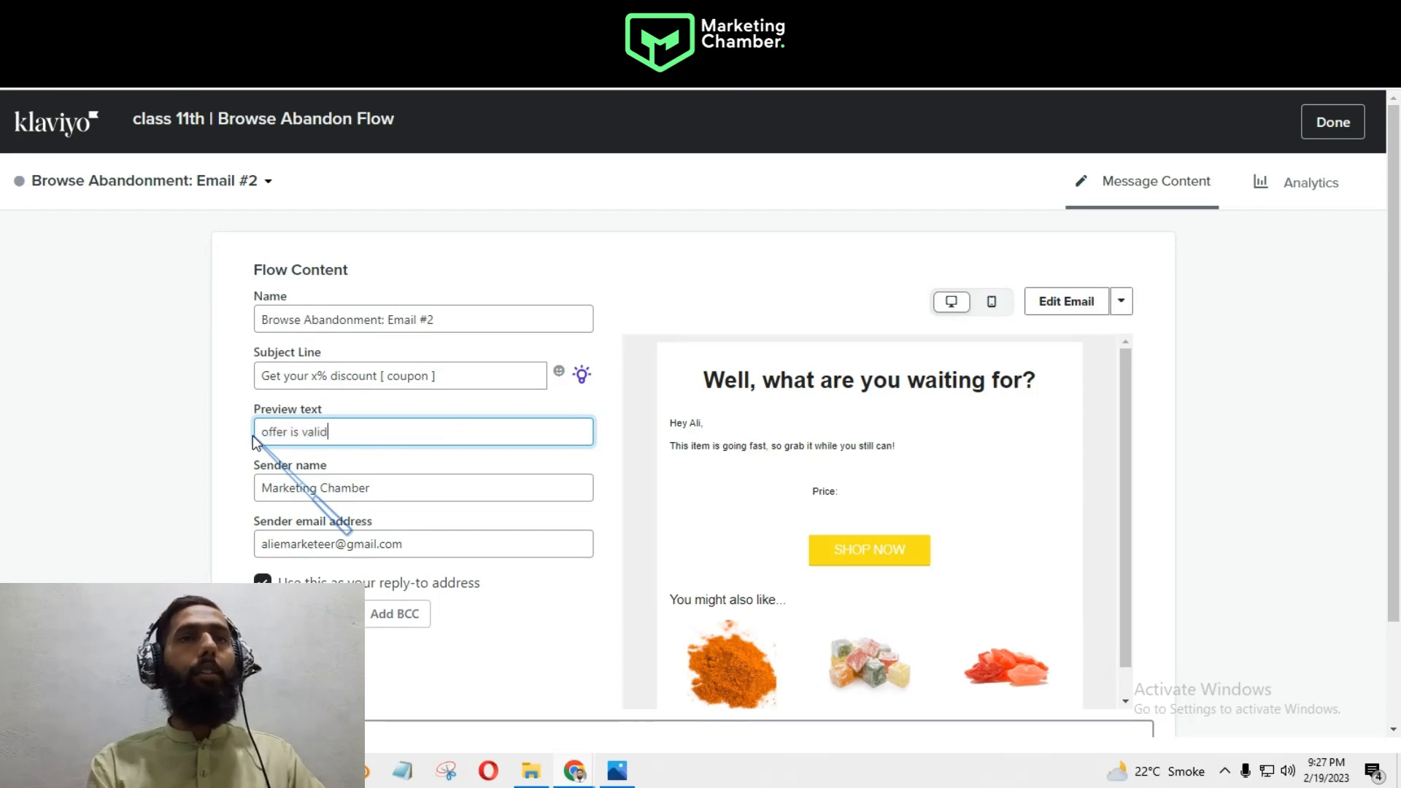
pyautogui.write(' for 25')
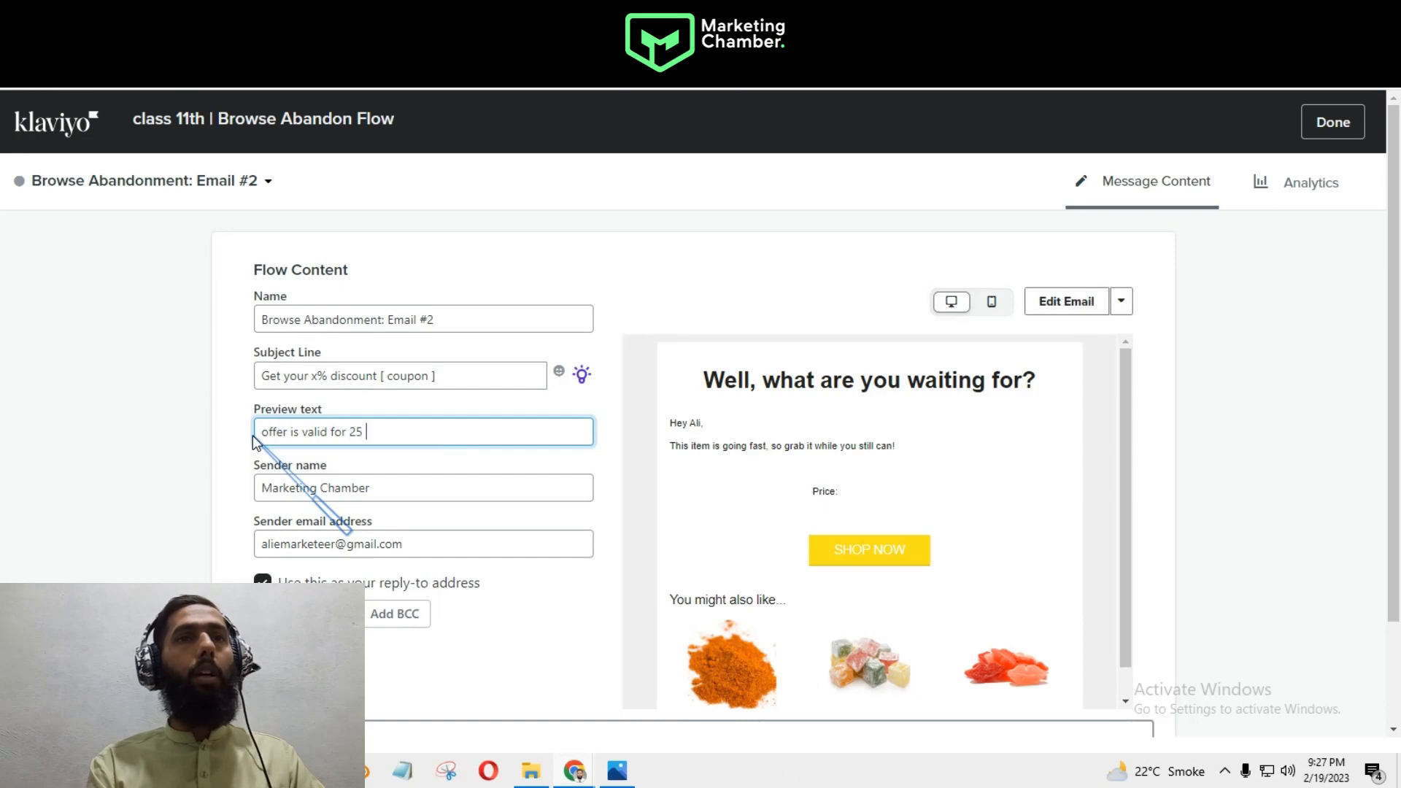
pyautogui.press('BackSpace')
pyautogui.write('4 hours ')
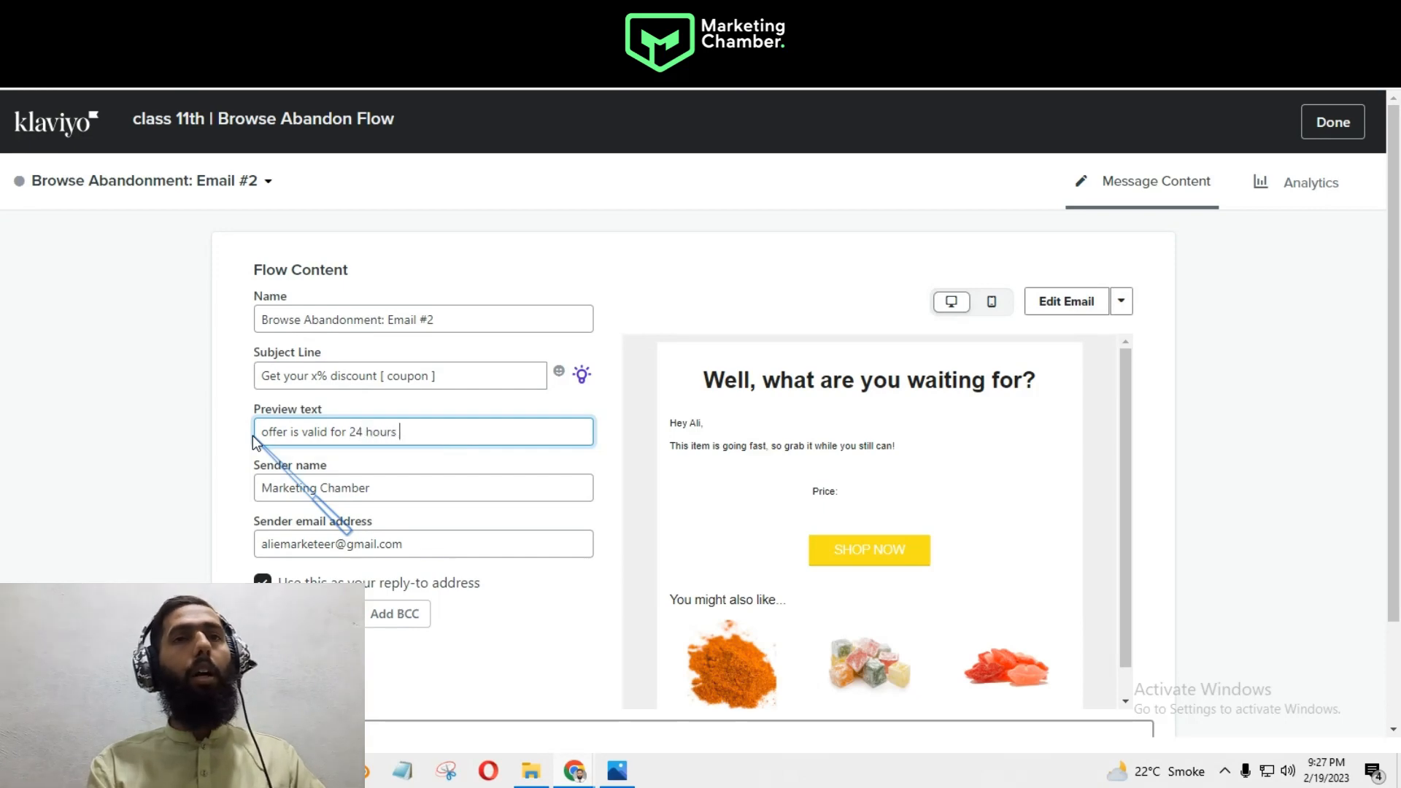
pyautogui.write('only')
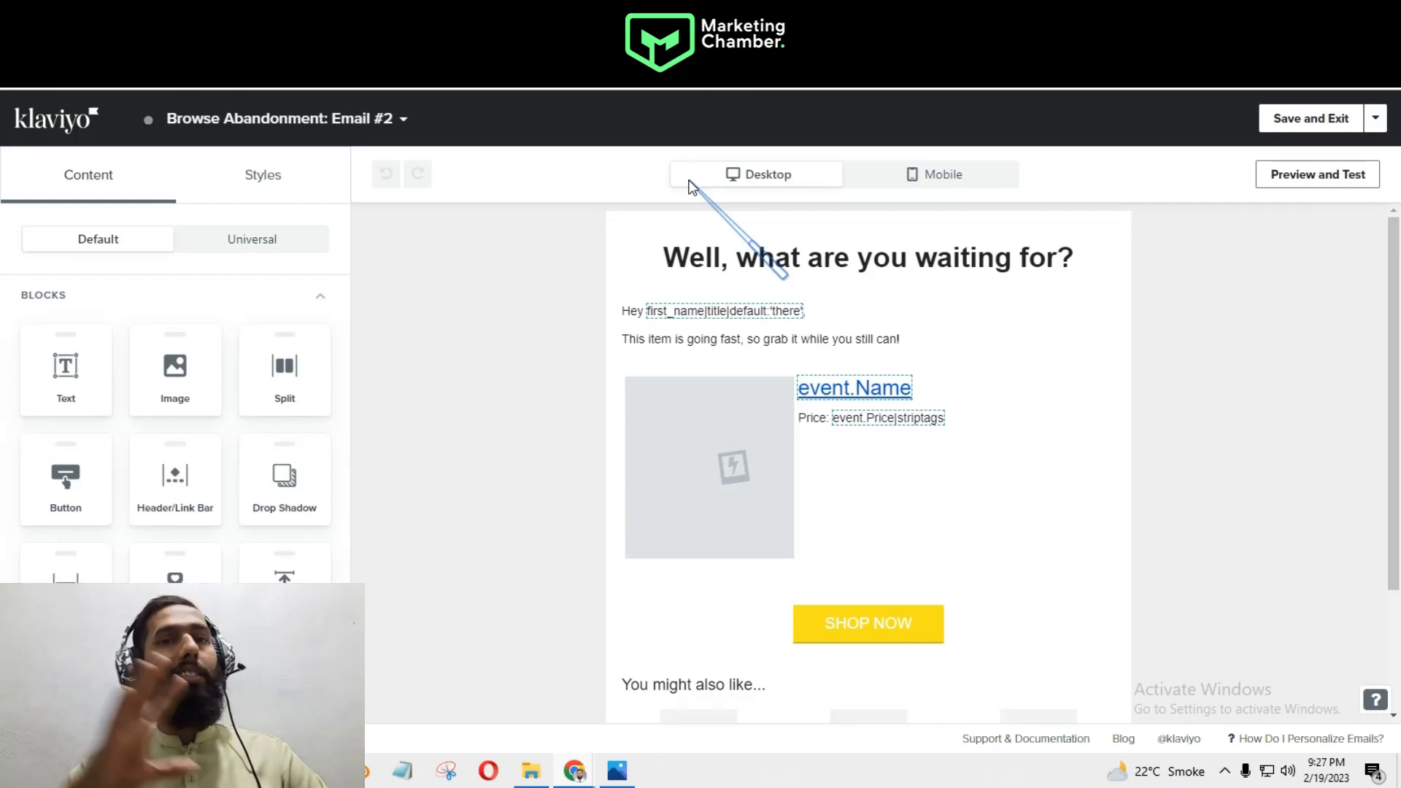
pyautogui.scroll(-3, 896, 501)
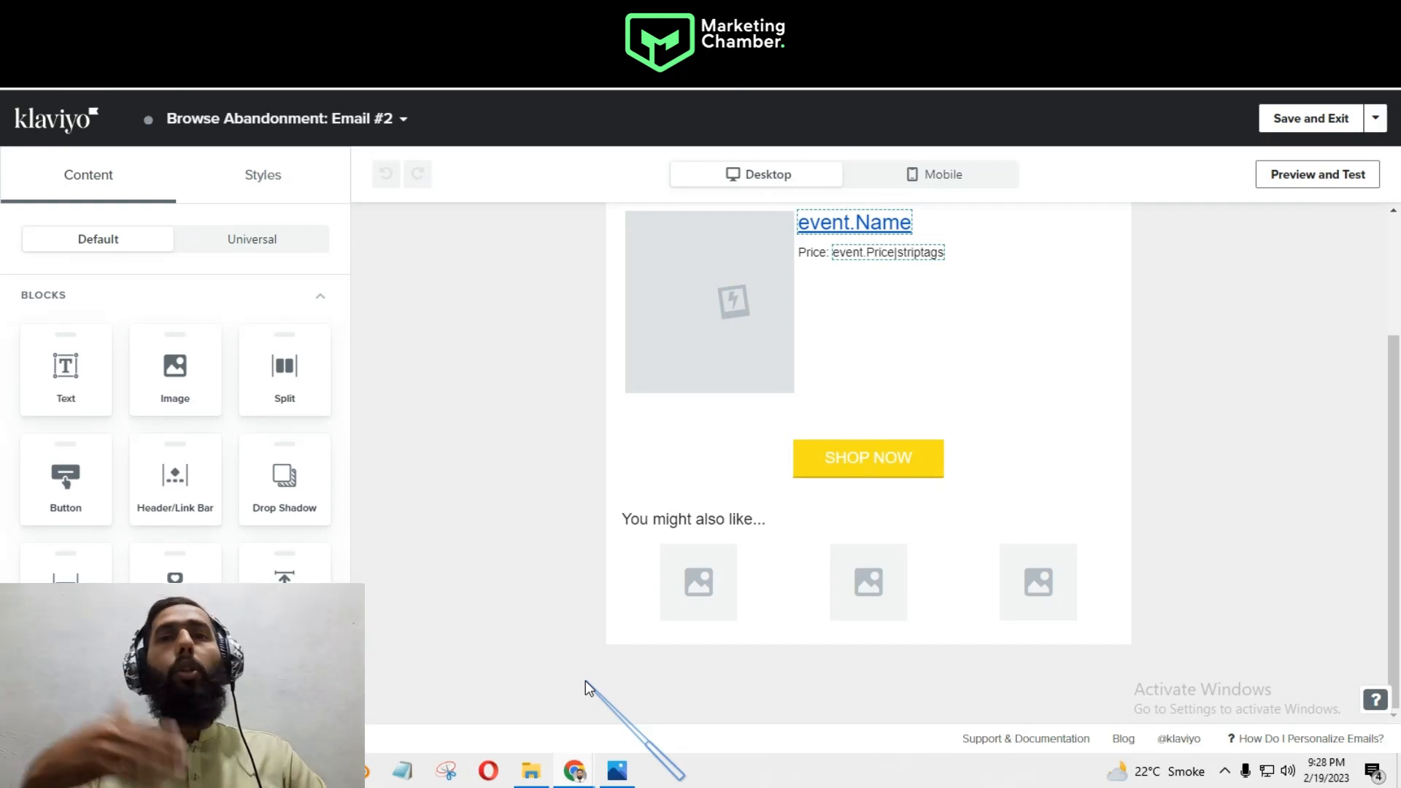
pyautogui.scroll(2, 912, 554)
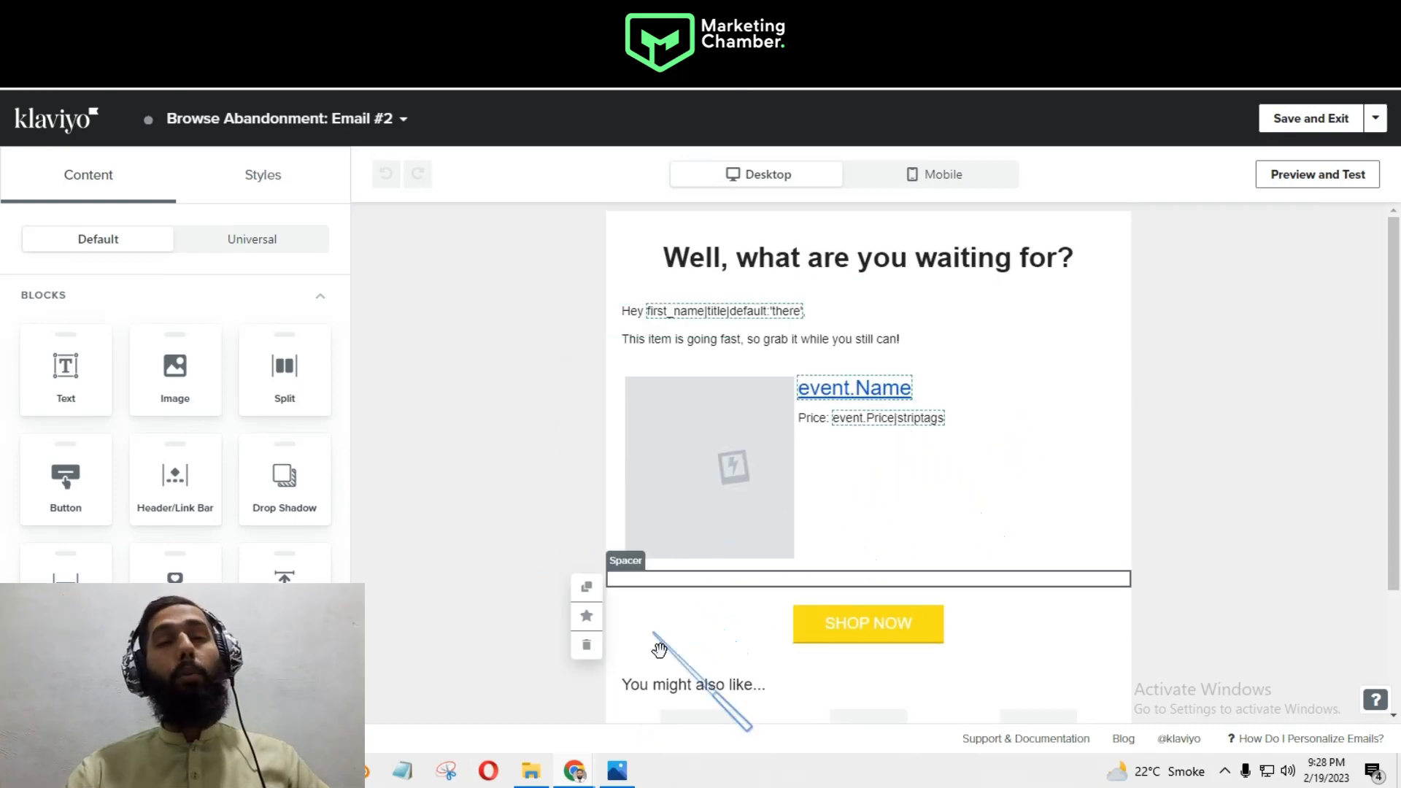
# - Open the Browse Email 2 image from the Desktop folder in Photos, examine its discount email design, and return to the Klaviyo editor
pyautogui.click(532, 773)
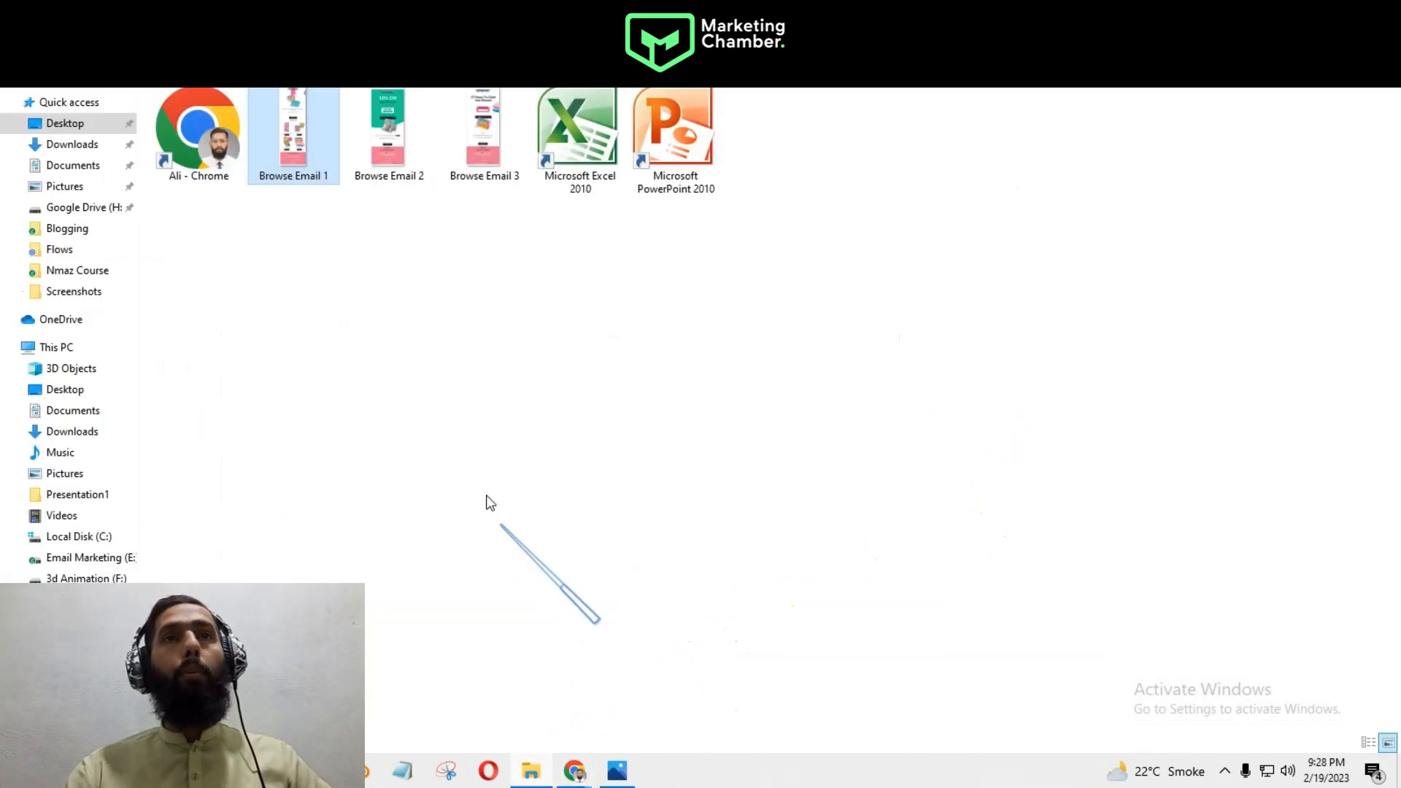
pyautogui.doubleClick(384, 121)
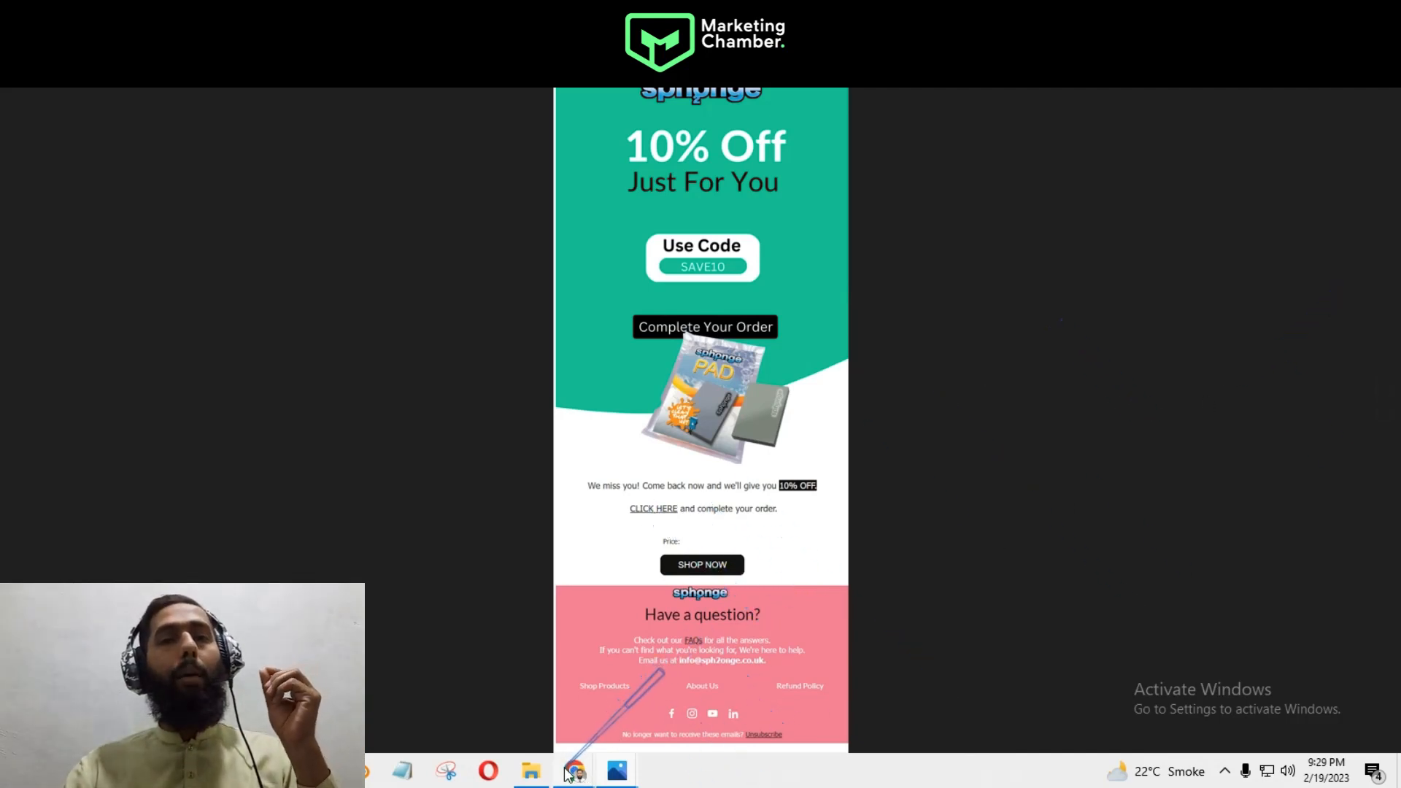
pyautogui.moveTo(568, 774)
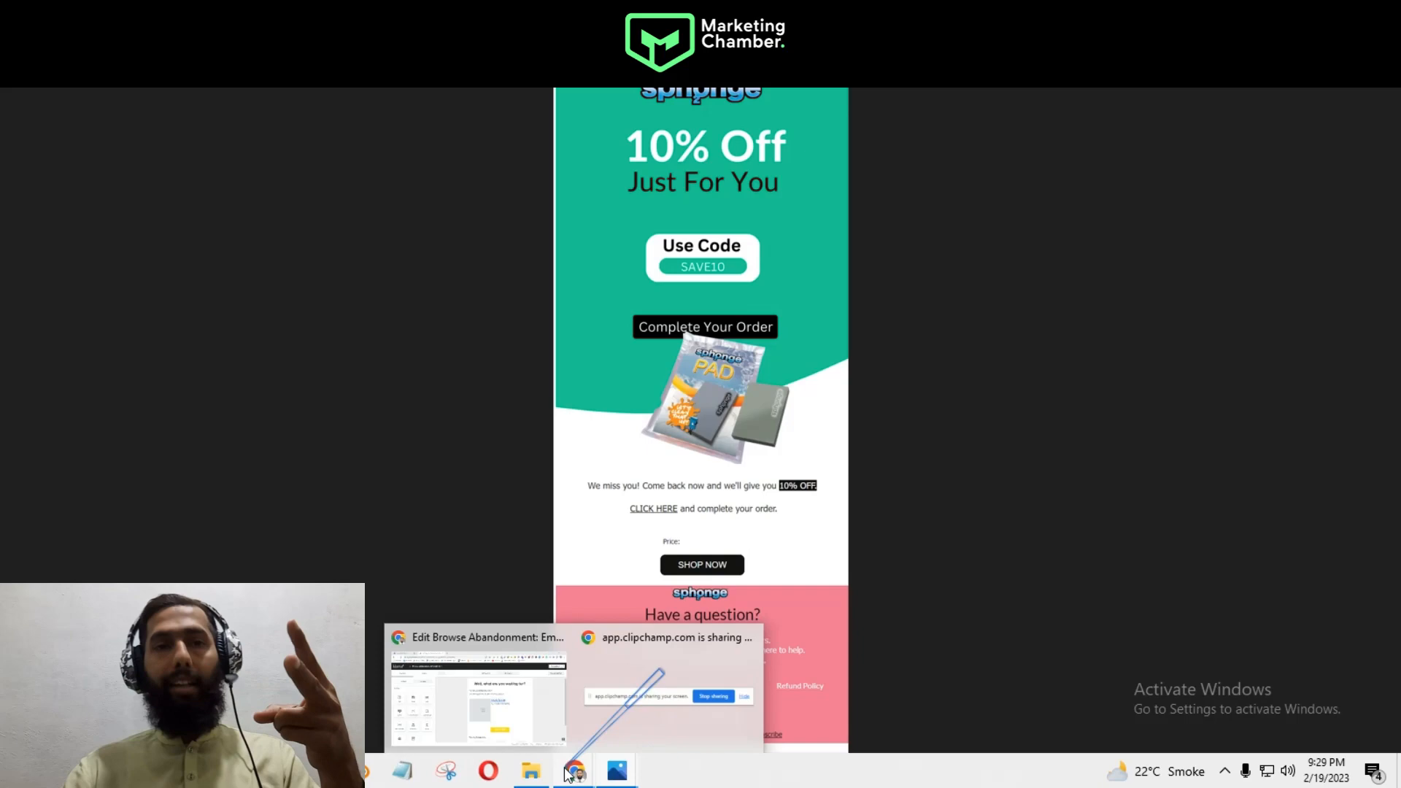
pyautogui.click(506, 711)
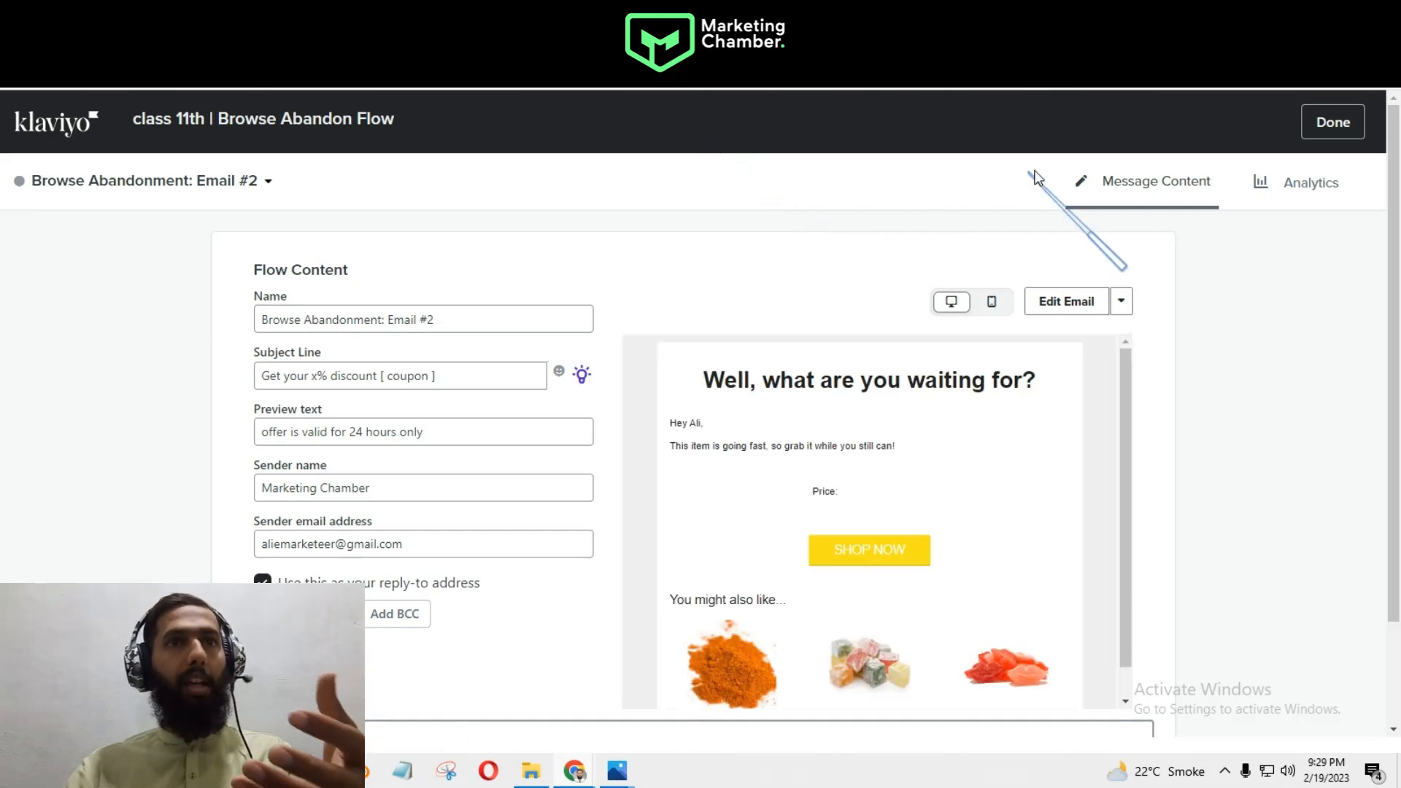
# - Finish editing Email #2 and add a time delay of 9 hours after it in the flow
pyautogui.click(1332, 135)
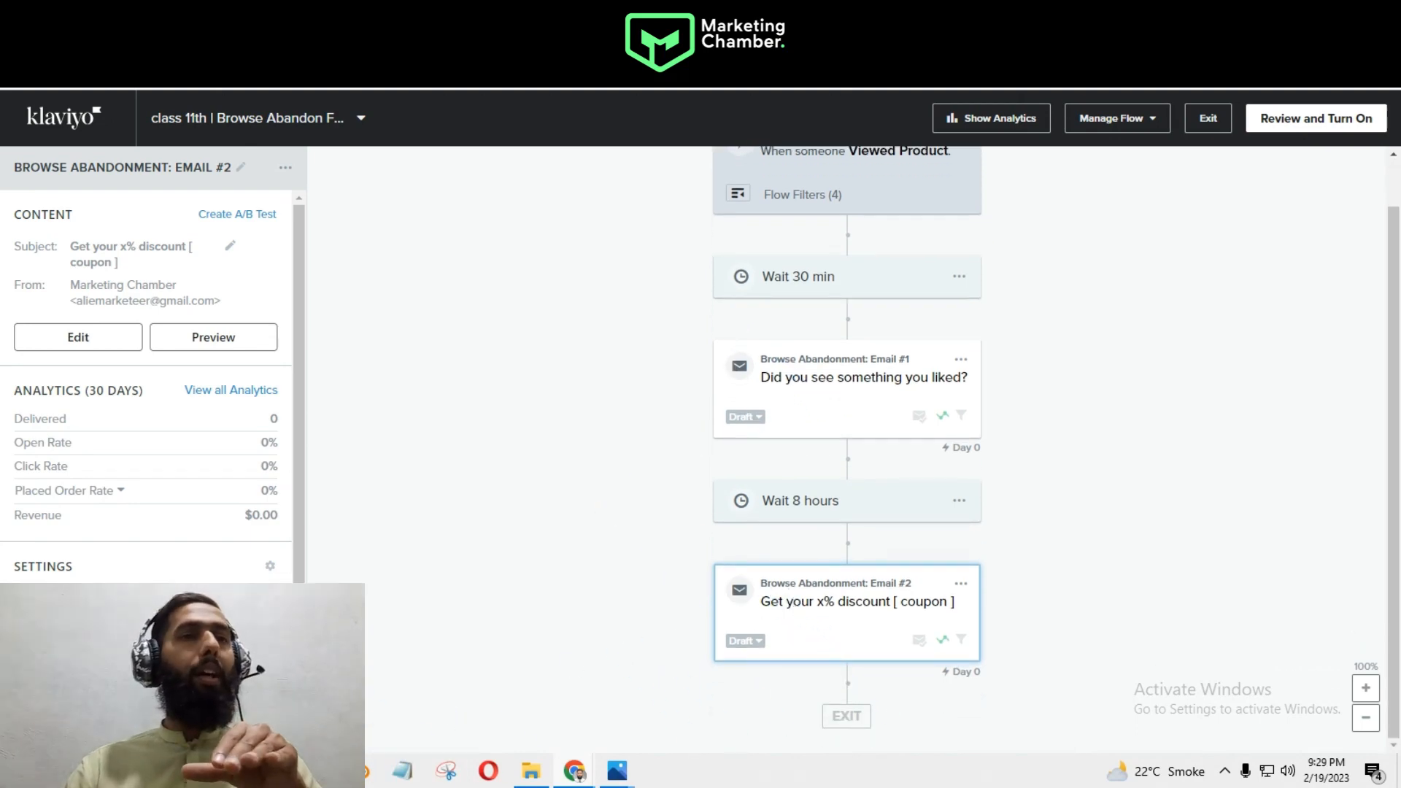
pyautogui.click(153, 729)
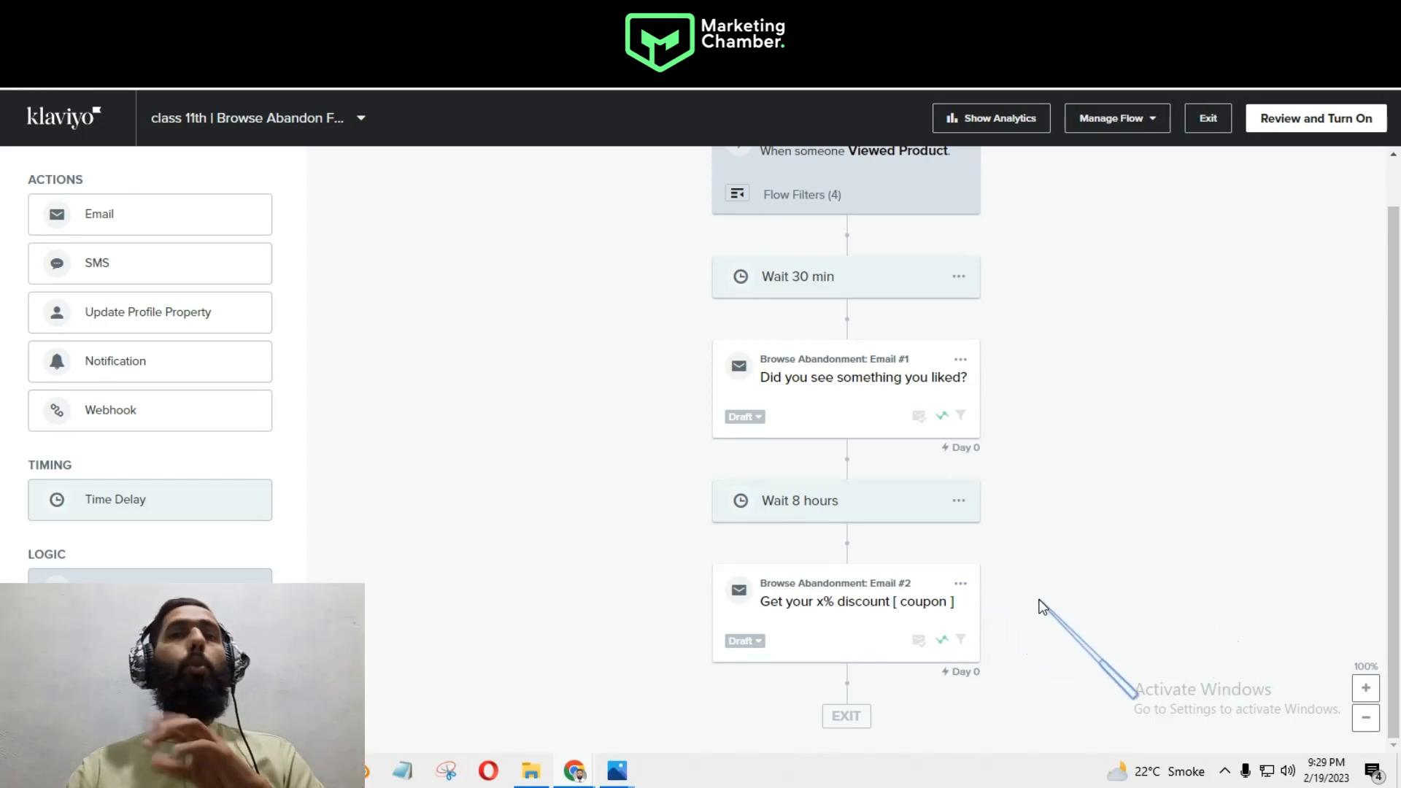
pyautogui.moveTo(87, 494); pyautogui.dragTo(770, 644)
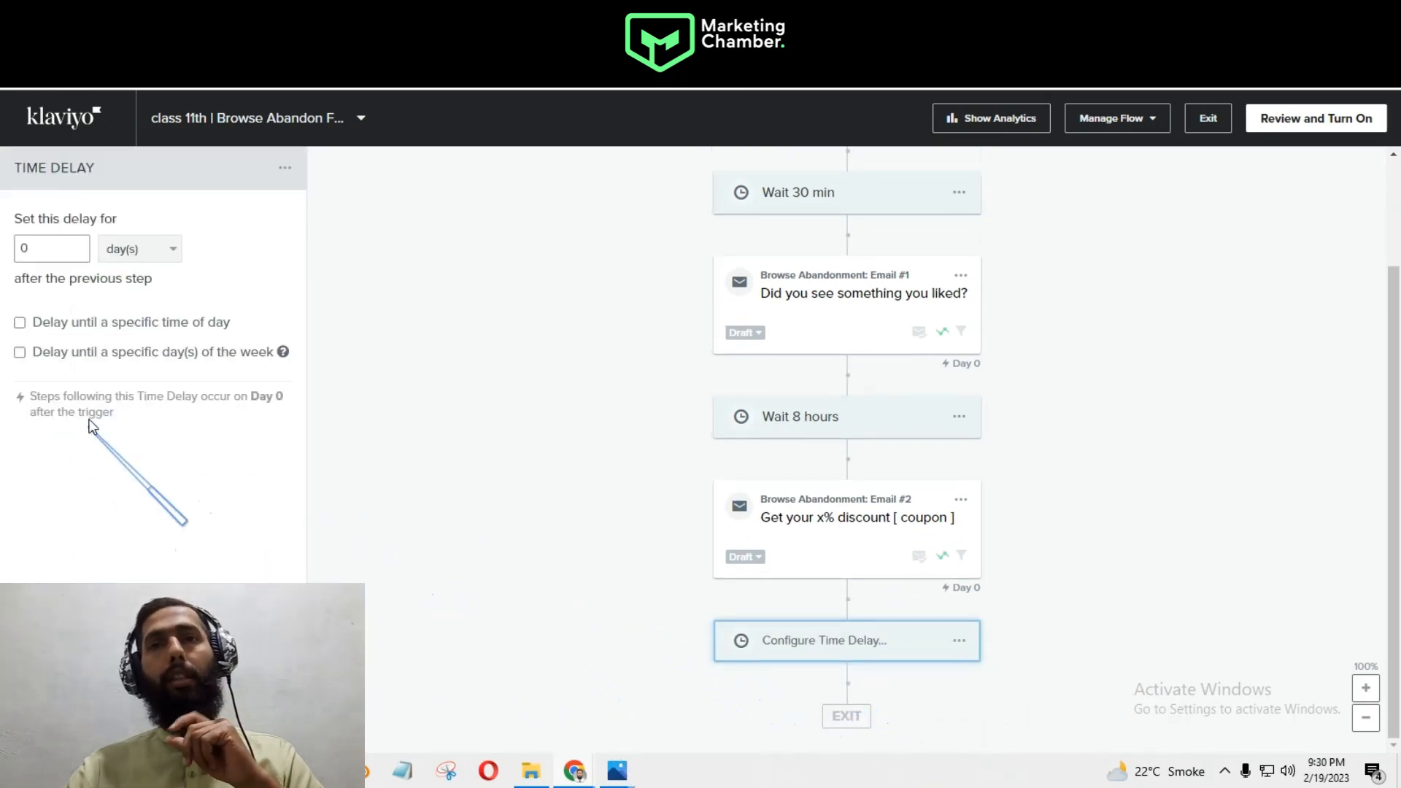
pyautogui.moveTo(78, 248); pyautogui.dragTo(11, 252)
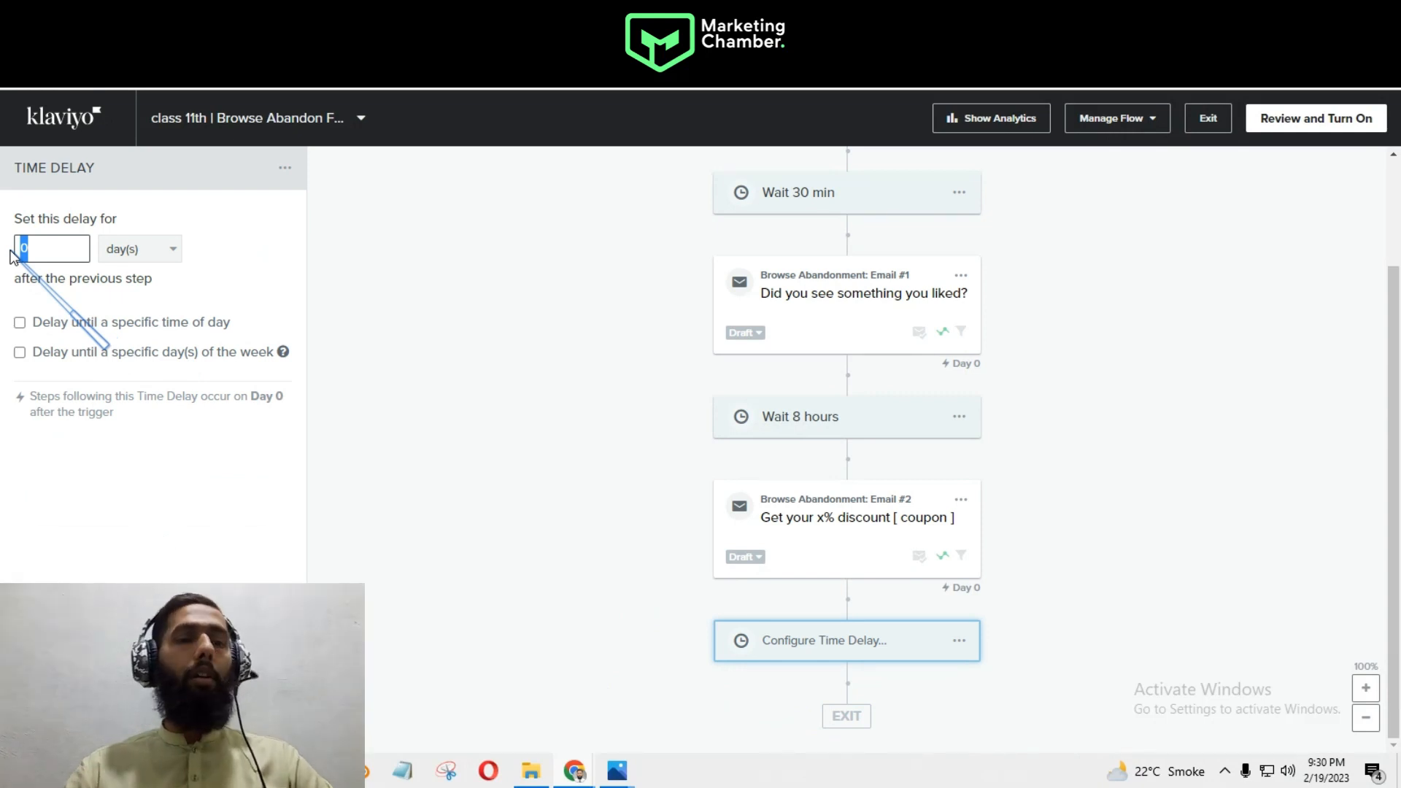
pyautogui.write('9')
pyautogui.click(138, 249)
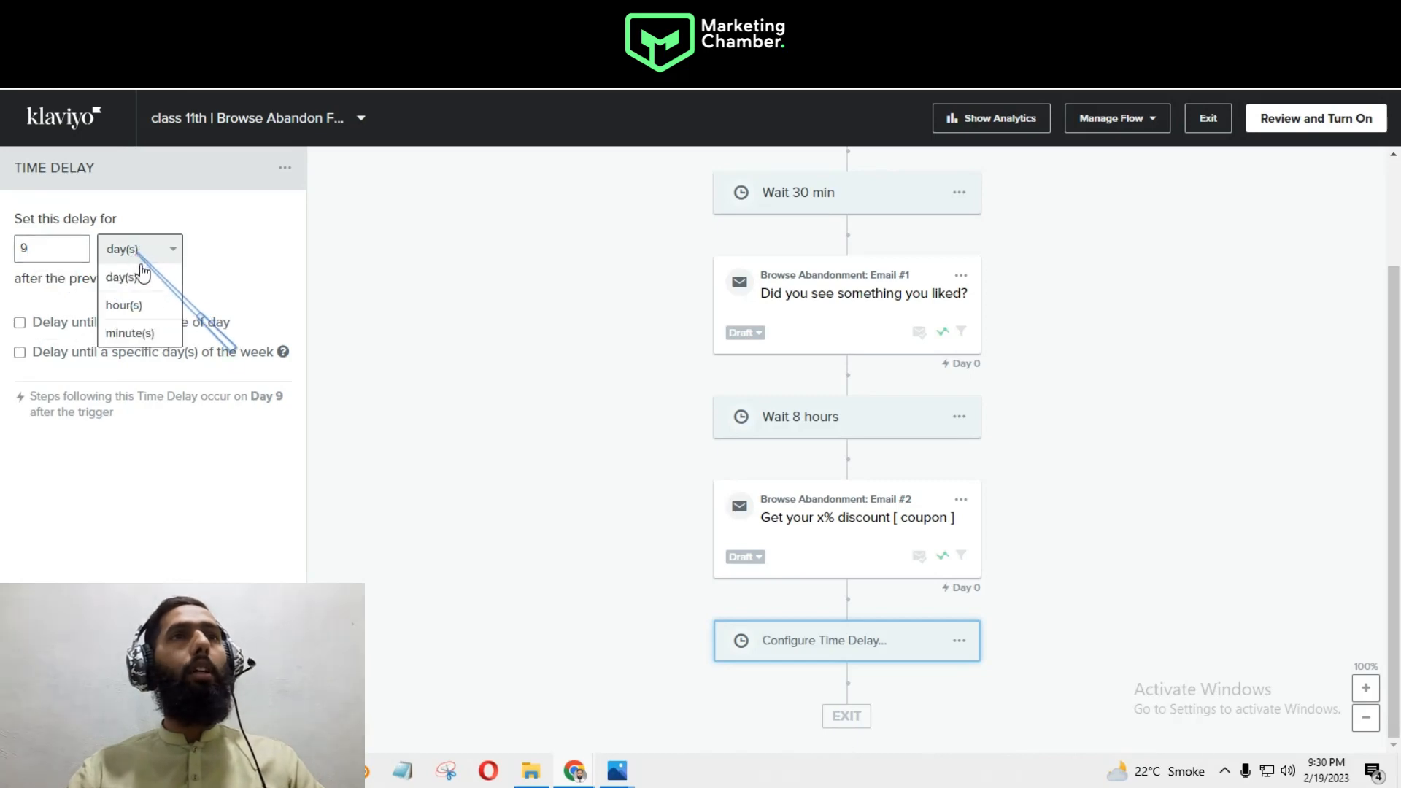
pyautogui.click(124, 305)
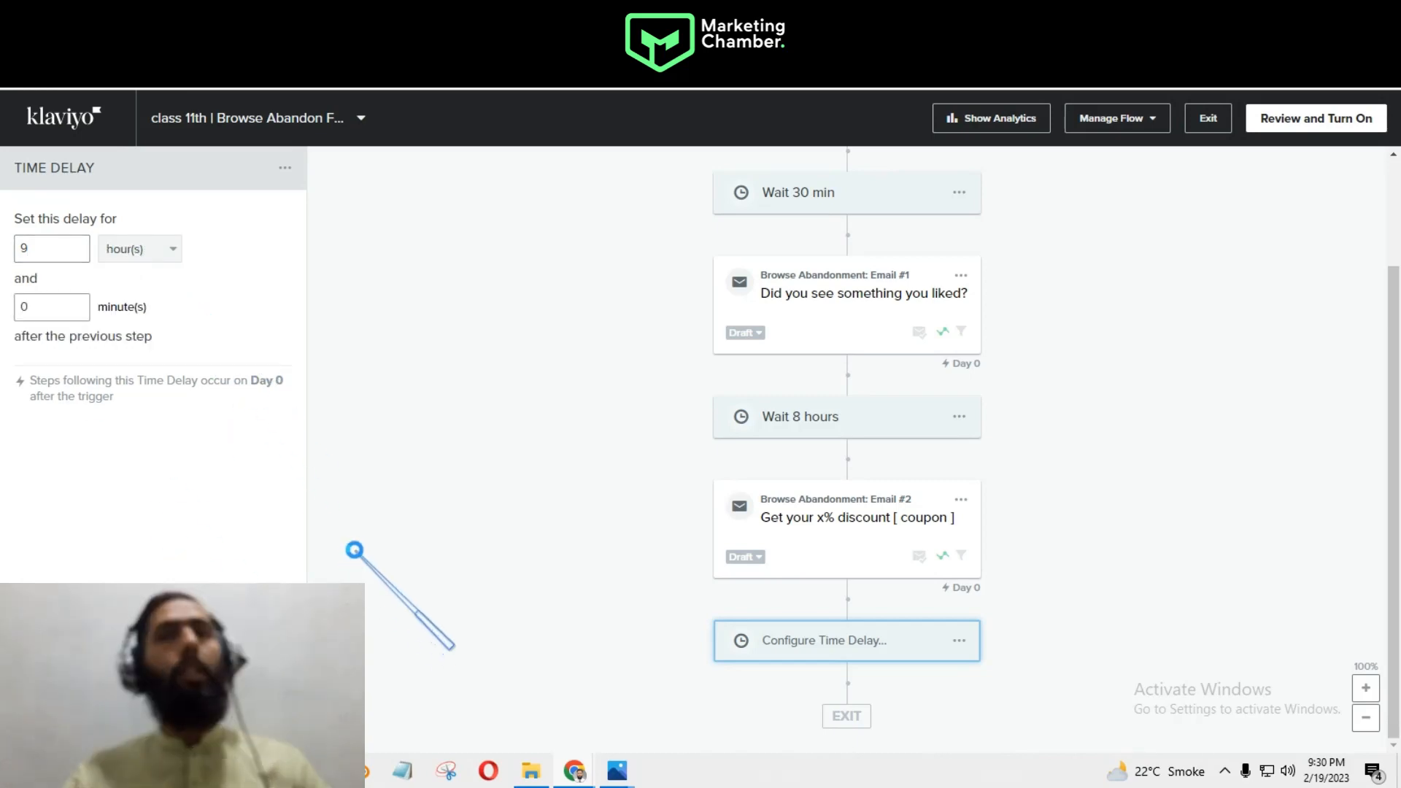
pyautogui.click(353, 551)
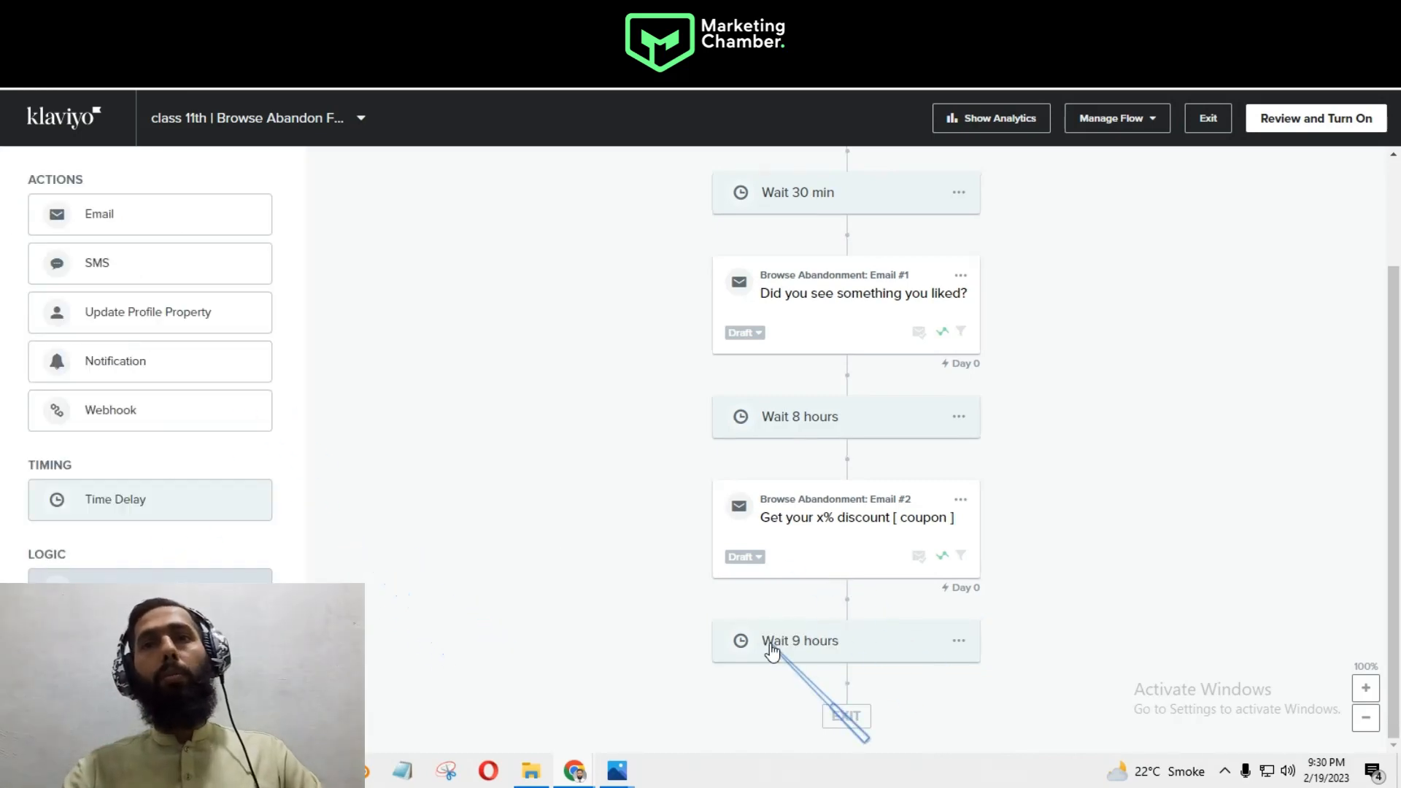
# - Change the time delay after Email #2 to 12 hours
pyautogui.click(766, 642)
pyautogui.moveTo(72, 249); pyautogui.dragTo(7, 252)
pyautogui.write('12')
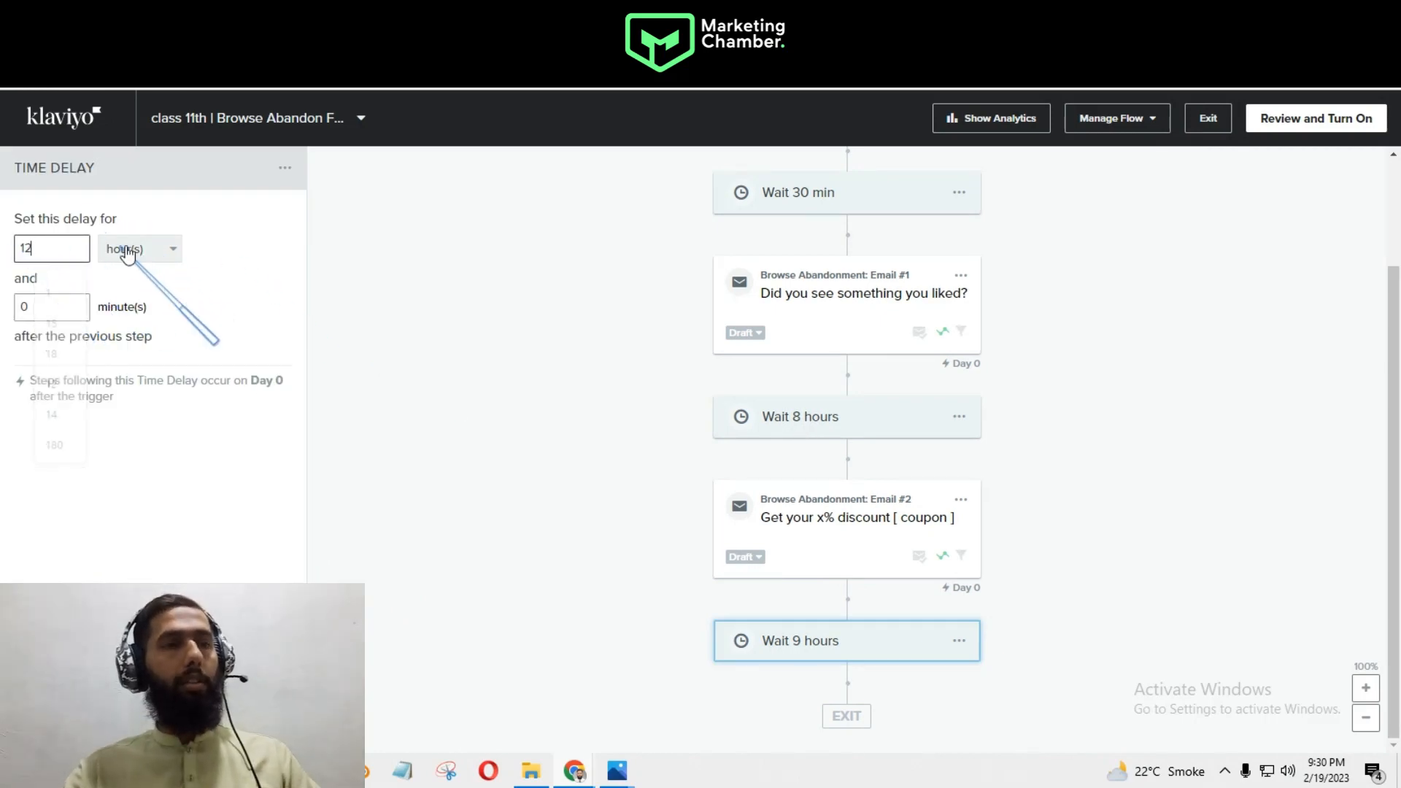
pyautogui.click(476, 555)
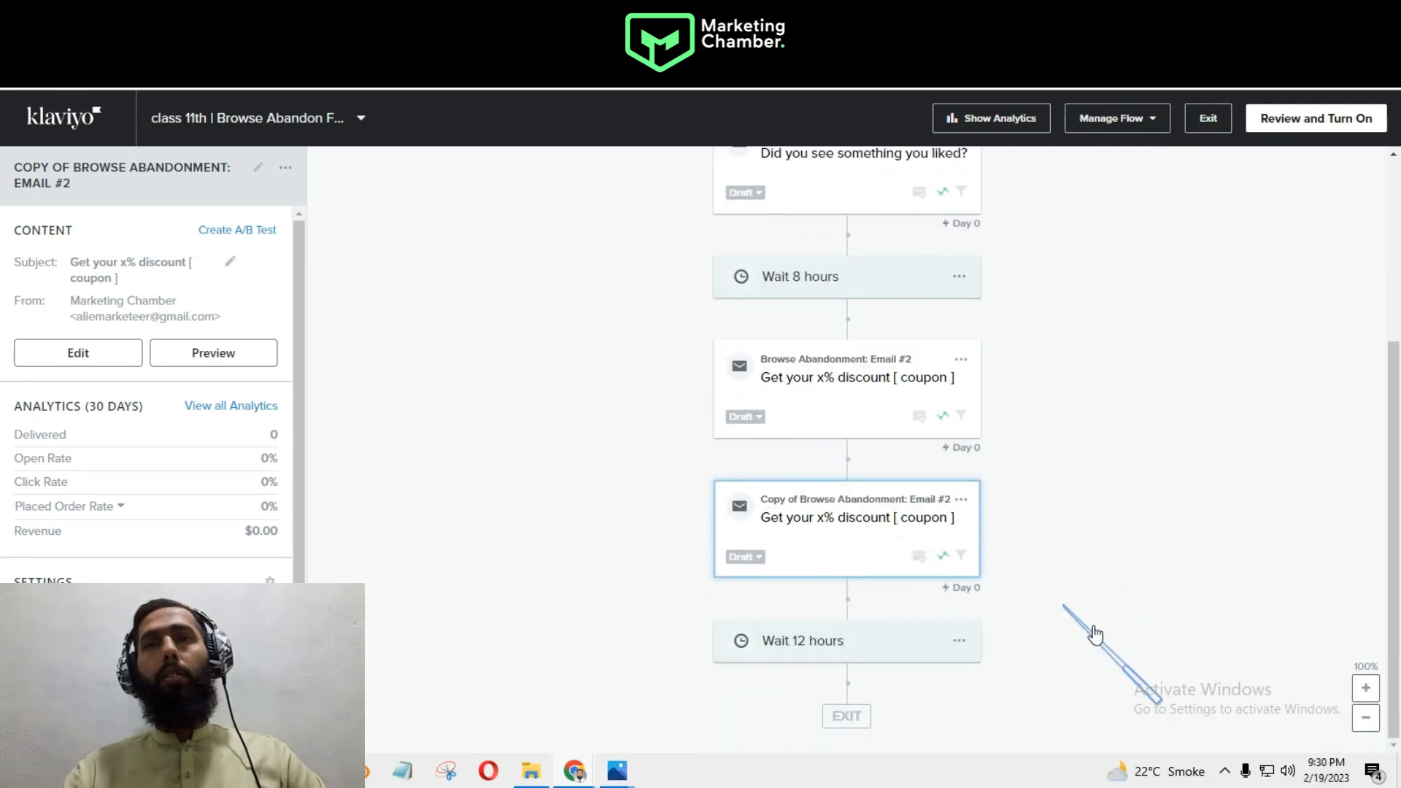
# - Move the copy of Email #2 below the 12-hour delay and rename it "Browse Abandonment: Email #3"
pyautogui.moveTo(882, 503); pyautogui.dragTo(881, 629)
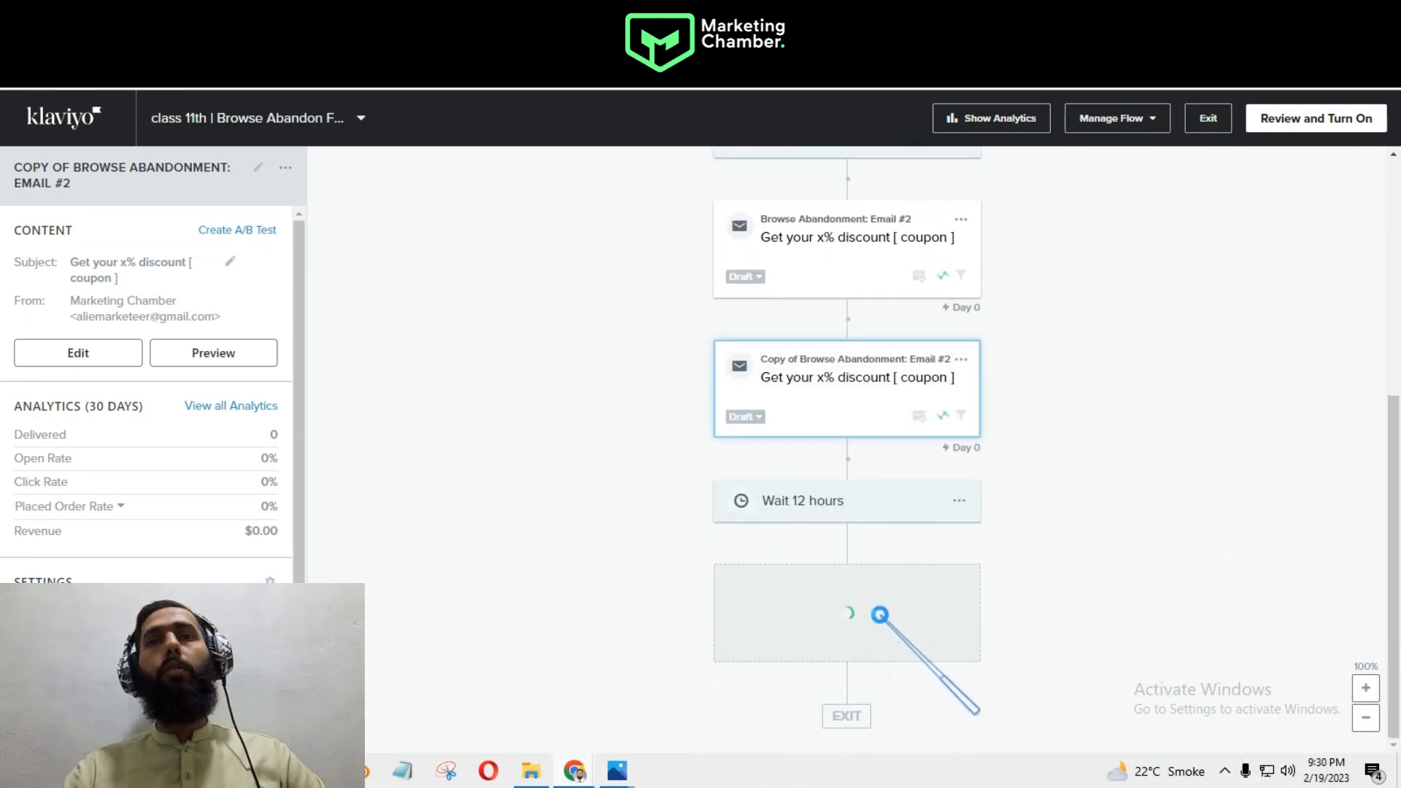
pyautogui.click(258, 167)
pyautogui.moveTo(74, 174); pyautogui.dragTo(24, 173)
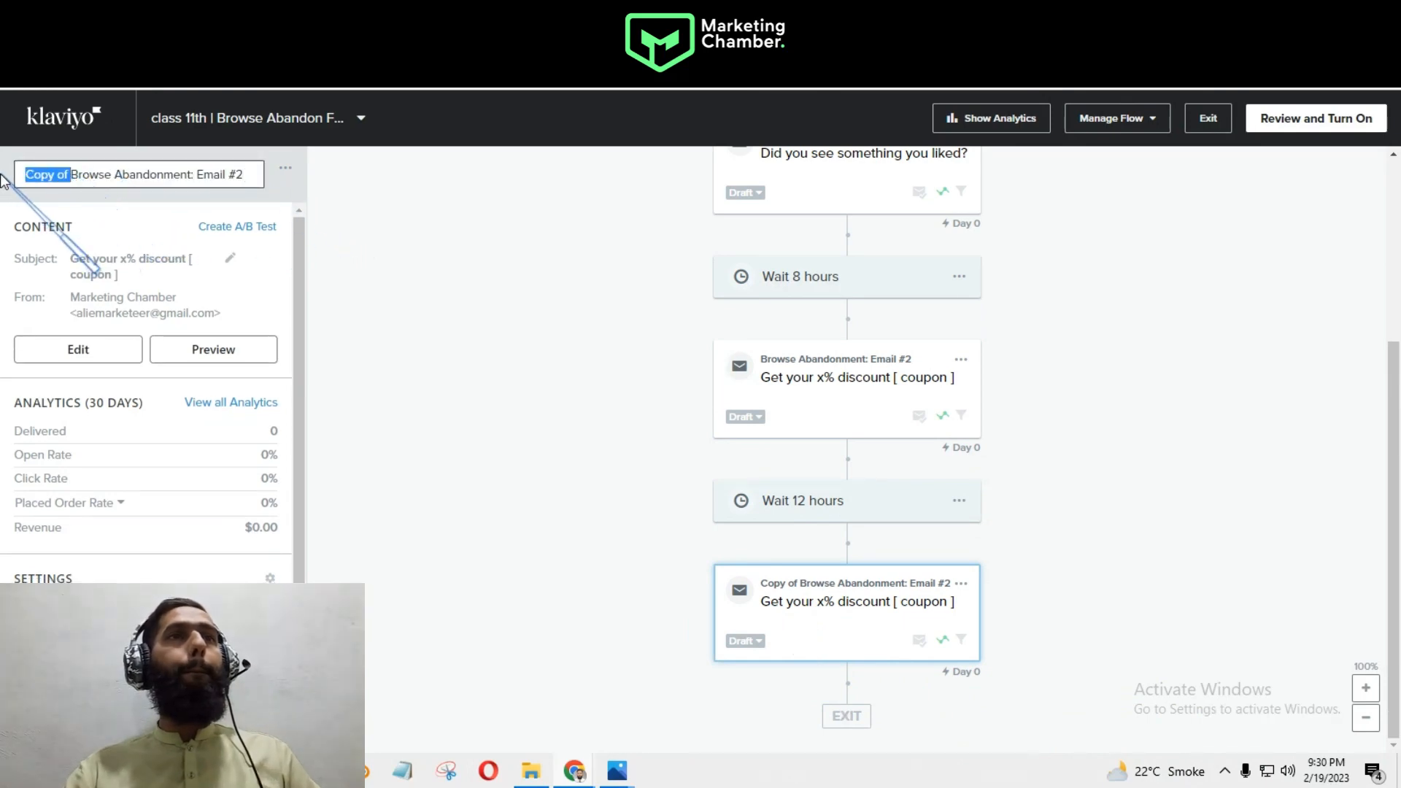
pyautogui.press('BackSpace')
pyautogui.click(201, 174)
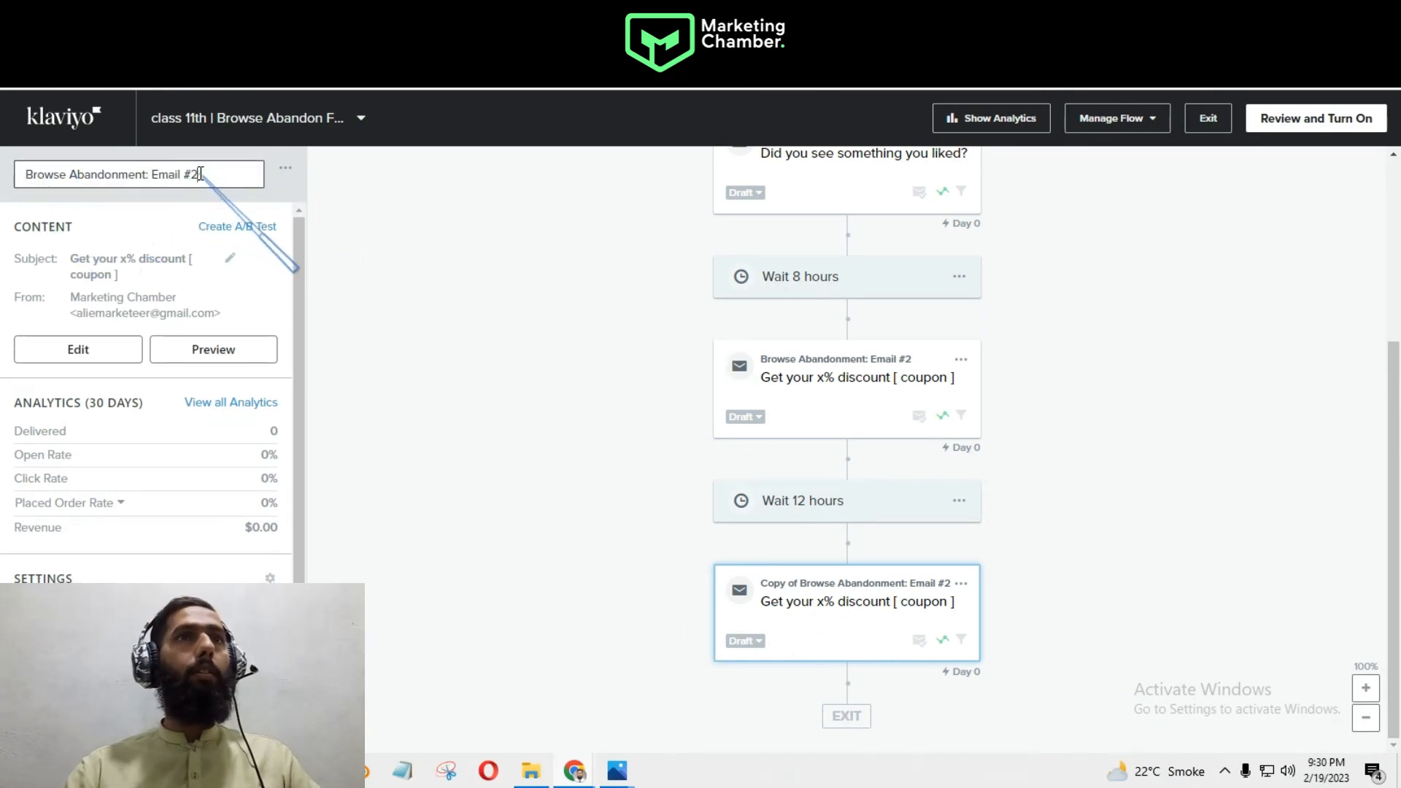
pyautogui.press('BackSpace')
pyautogui.write('3')
pyautogui.press('Return')
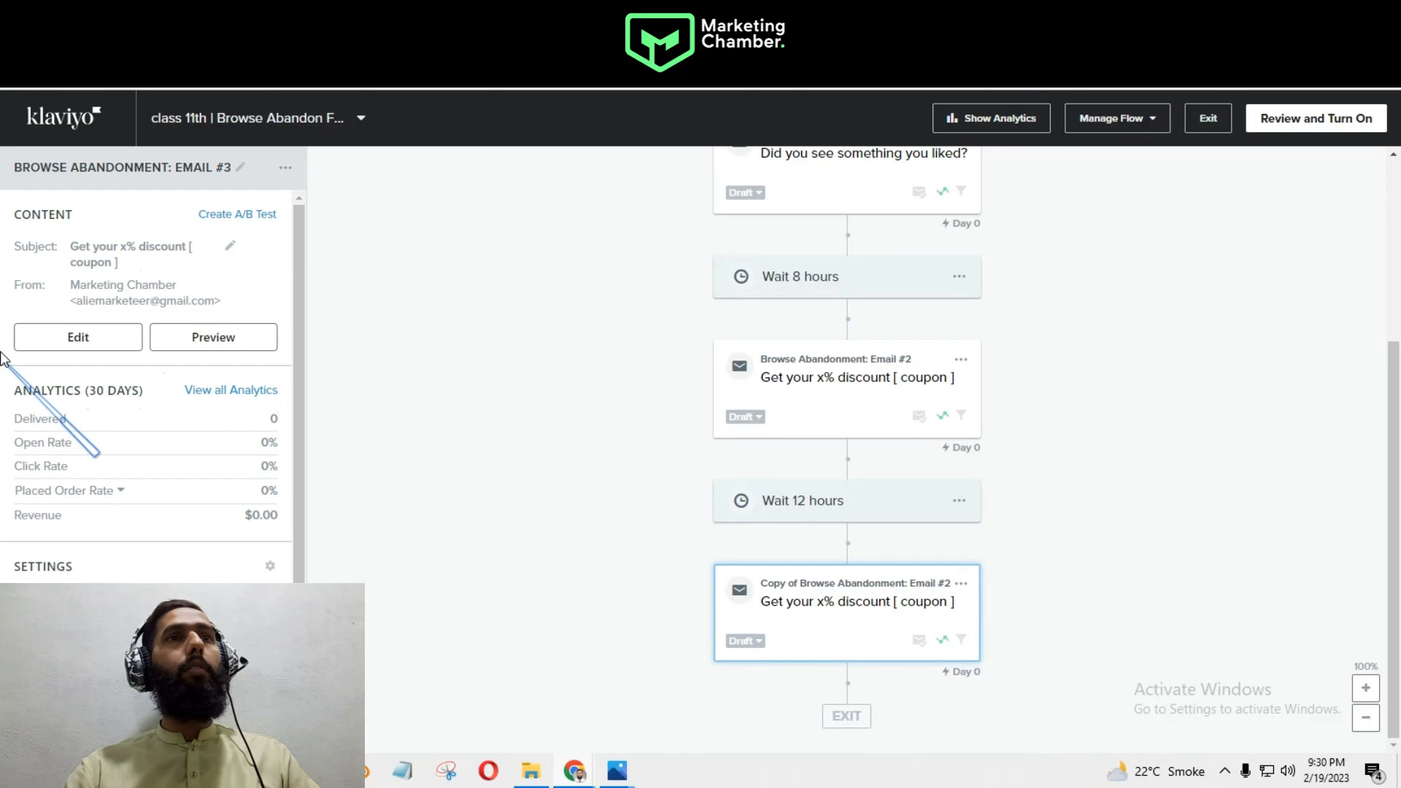
# - Open Browse Abandonment: Email #3 for editing and set its subject line to "last chance..."
pyautogui.click(80, 335)
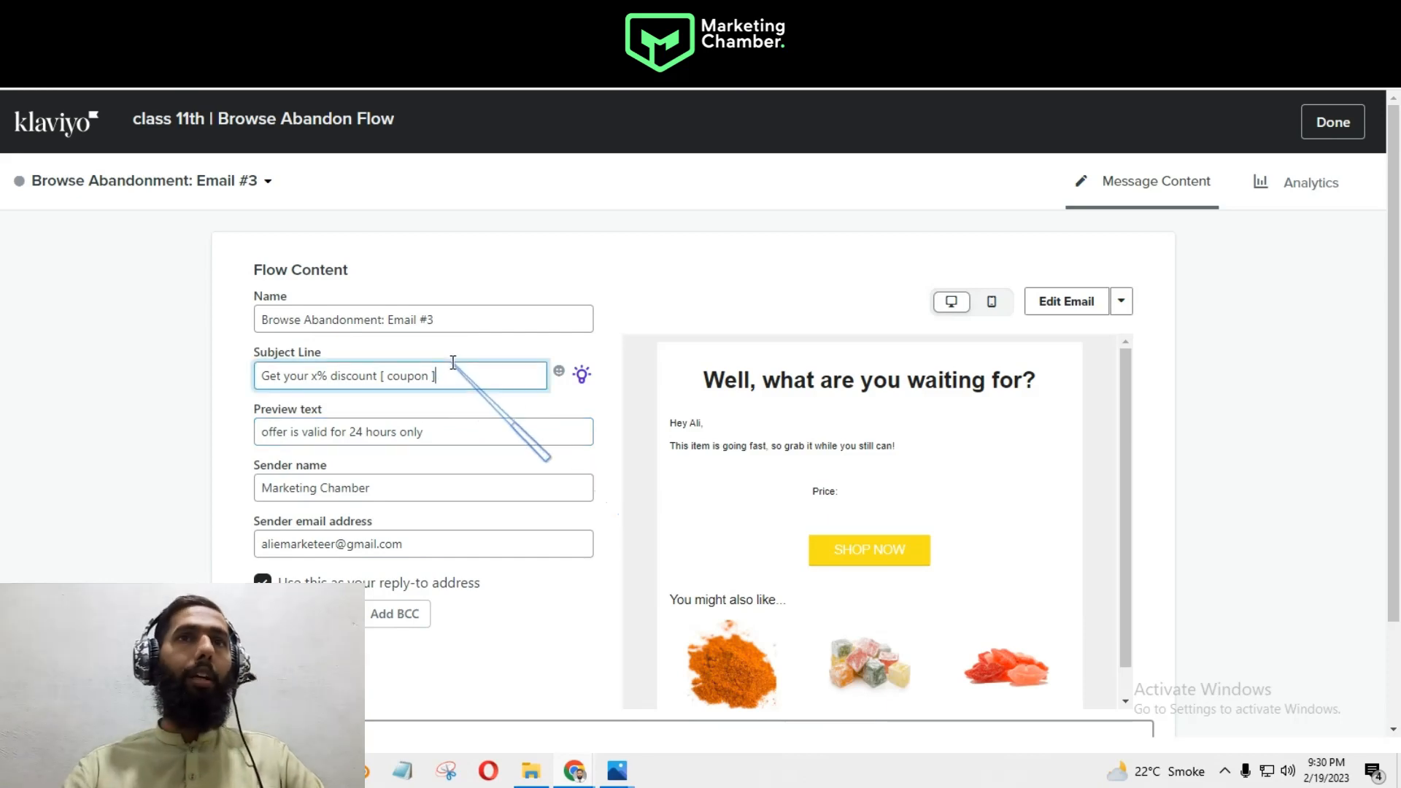
pyautogui.moveTo(452, 375); pyautogui.dragTo(203, 372)
pyautogui.write('This')
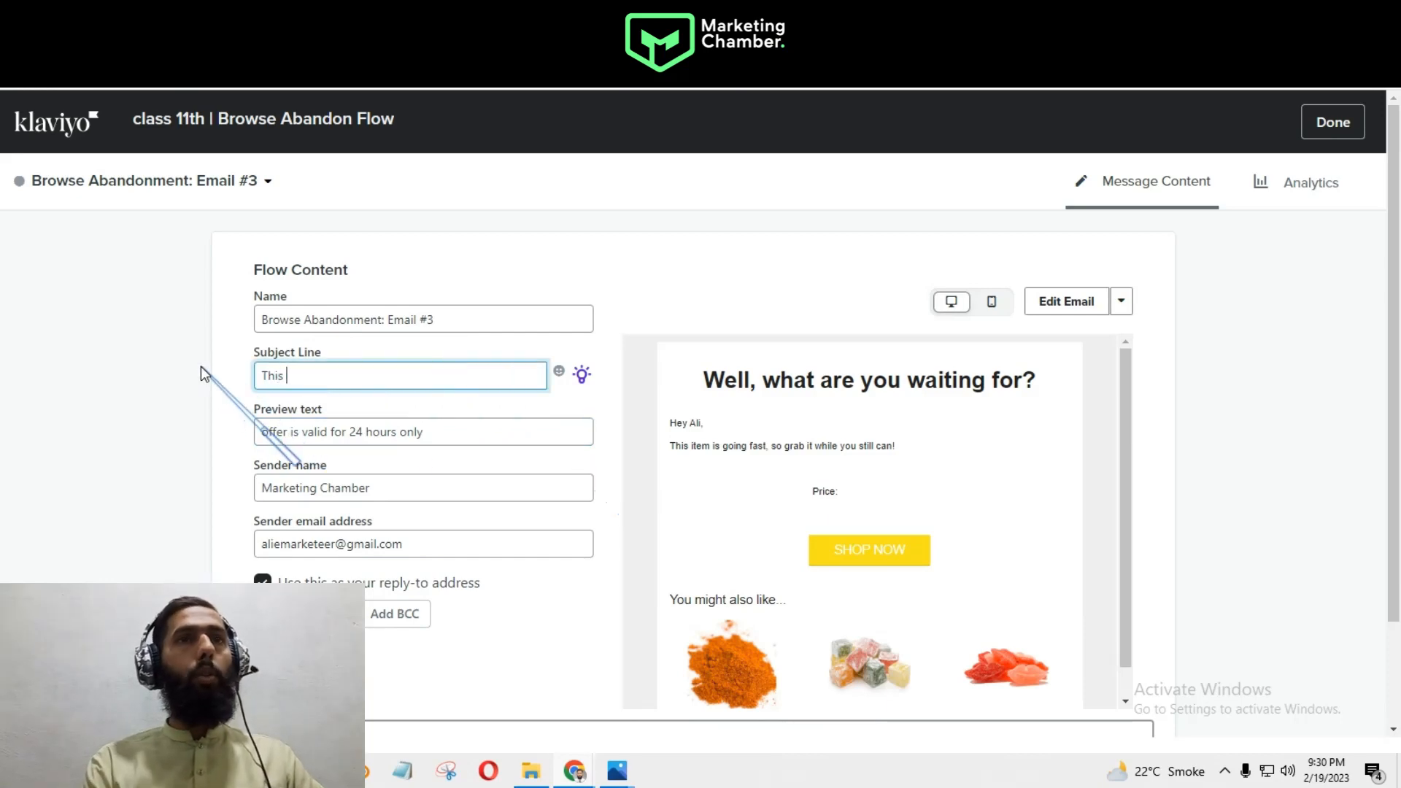
pyautogui.press('BackSpace')
pyautogui.press('BackSpace')
pyautogui.press('BackSpace')
pyautogui.press('BackSpace')
pyautogui.press('BackSpace')
pyautogui.write('last h')
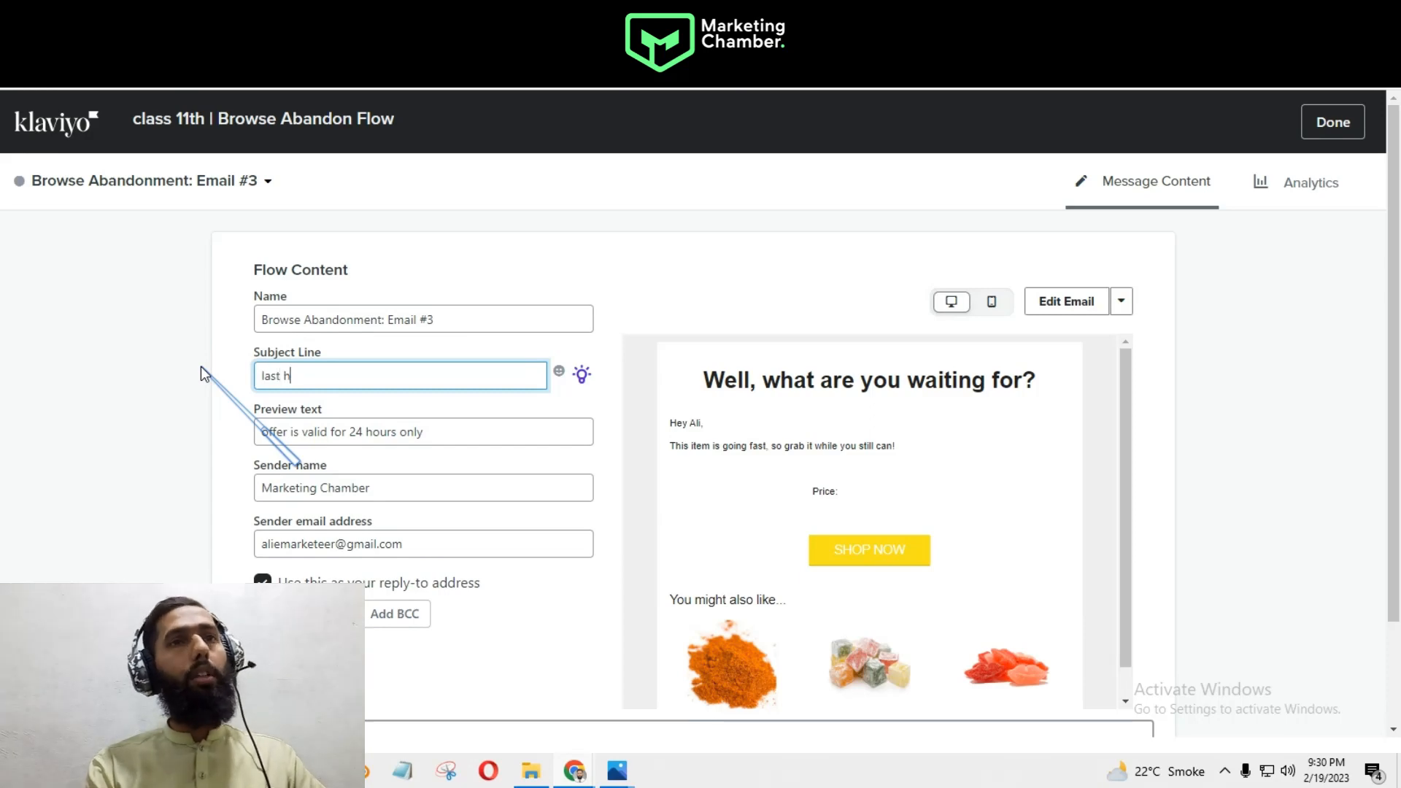
pyautogui.press('BackSpace')
pyautogui.write('ch')
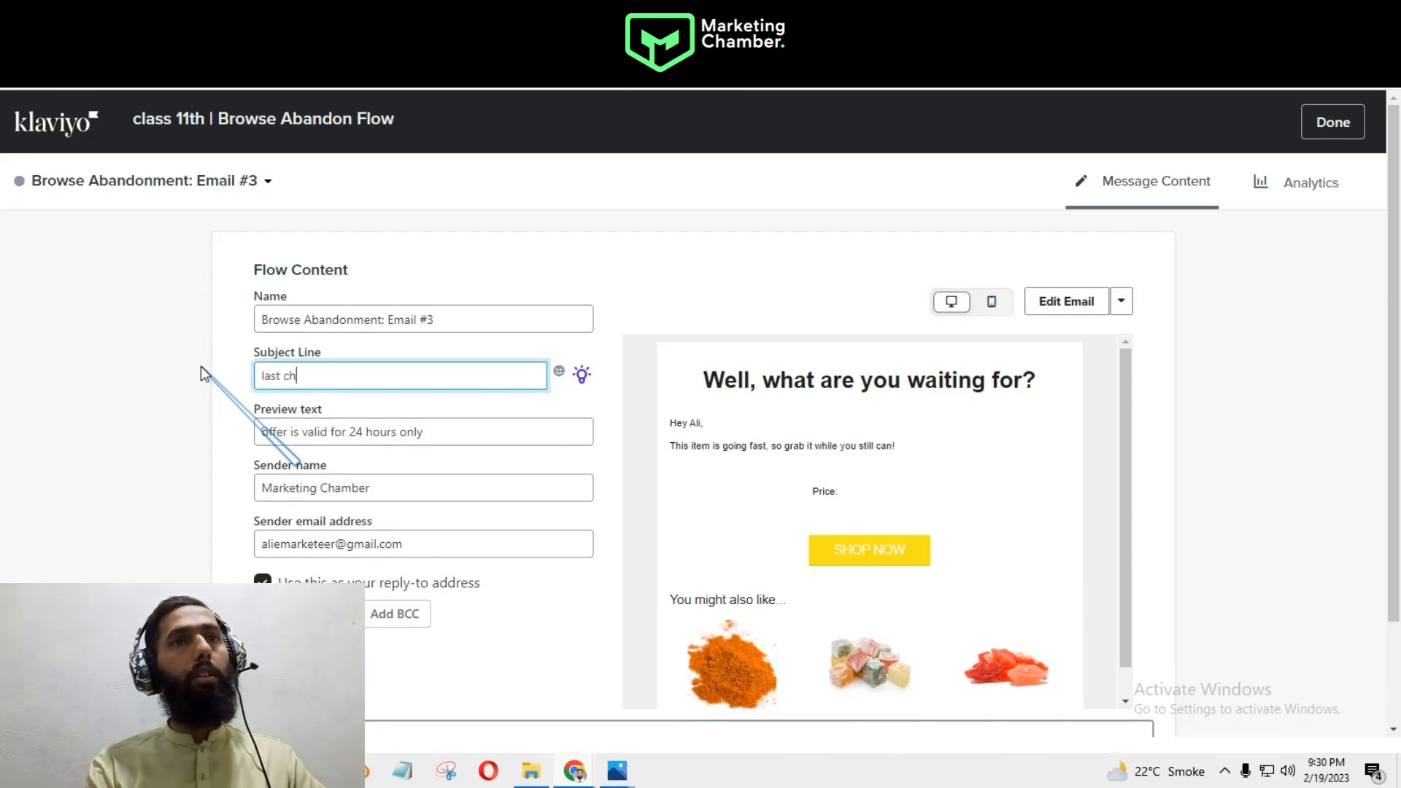
pyautogui.write('ance...')
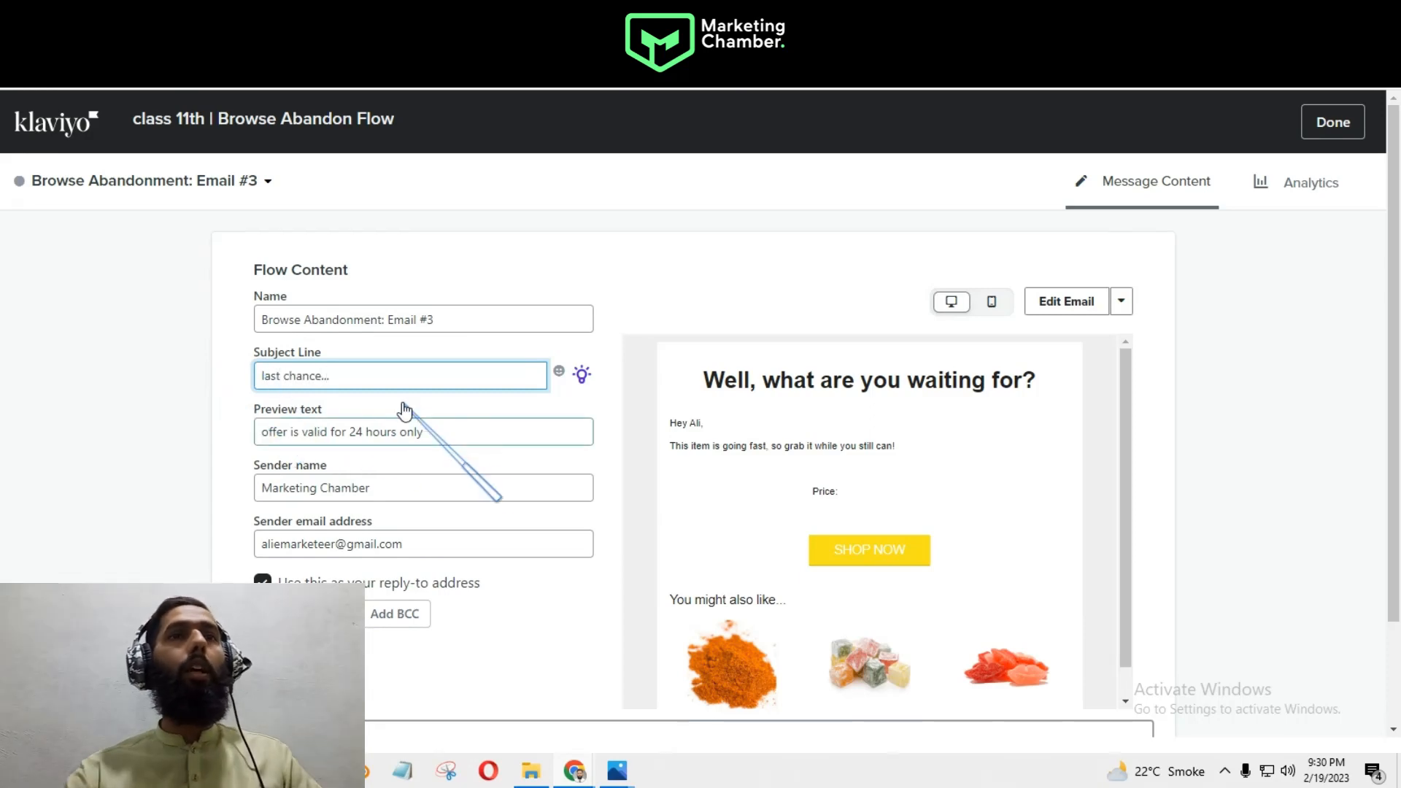
# - Replace Email #3's preview text with "your coupon expire in 12 hours"
pyautogui.moveTo(438, 432); pyautogui.dragTo(8, 454)
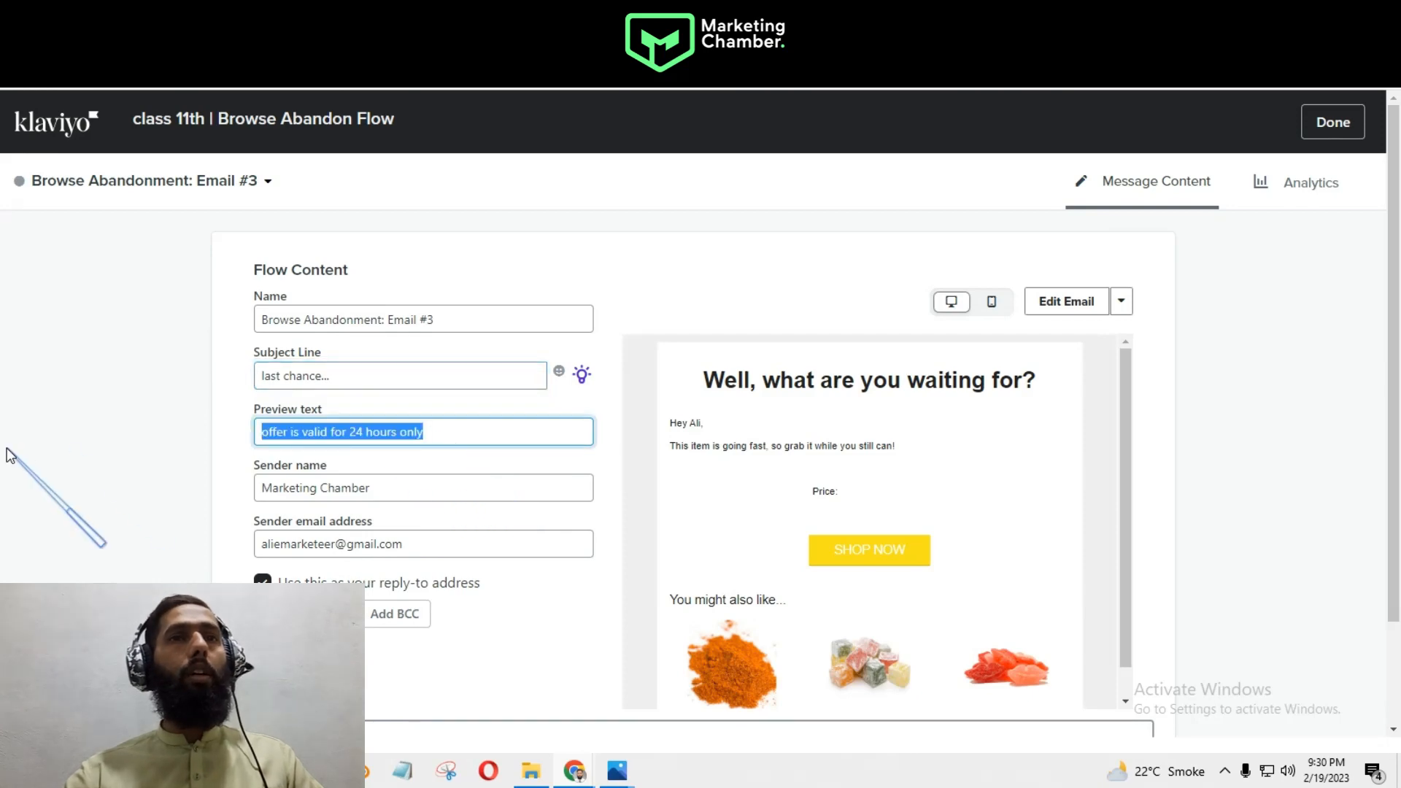
pyautogui.write('your coupon expire in 12 hours')
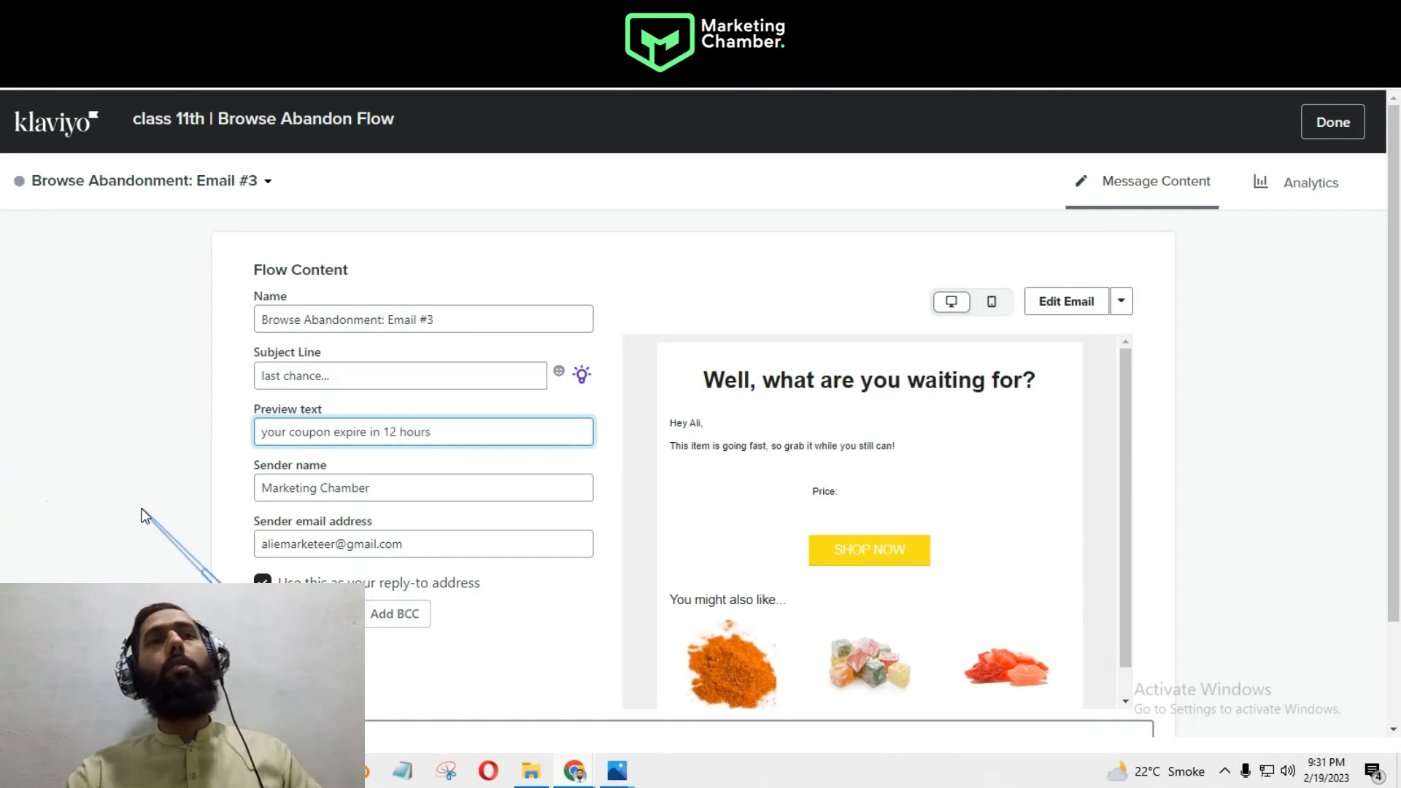
pyautogui.click(146, 514)
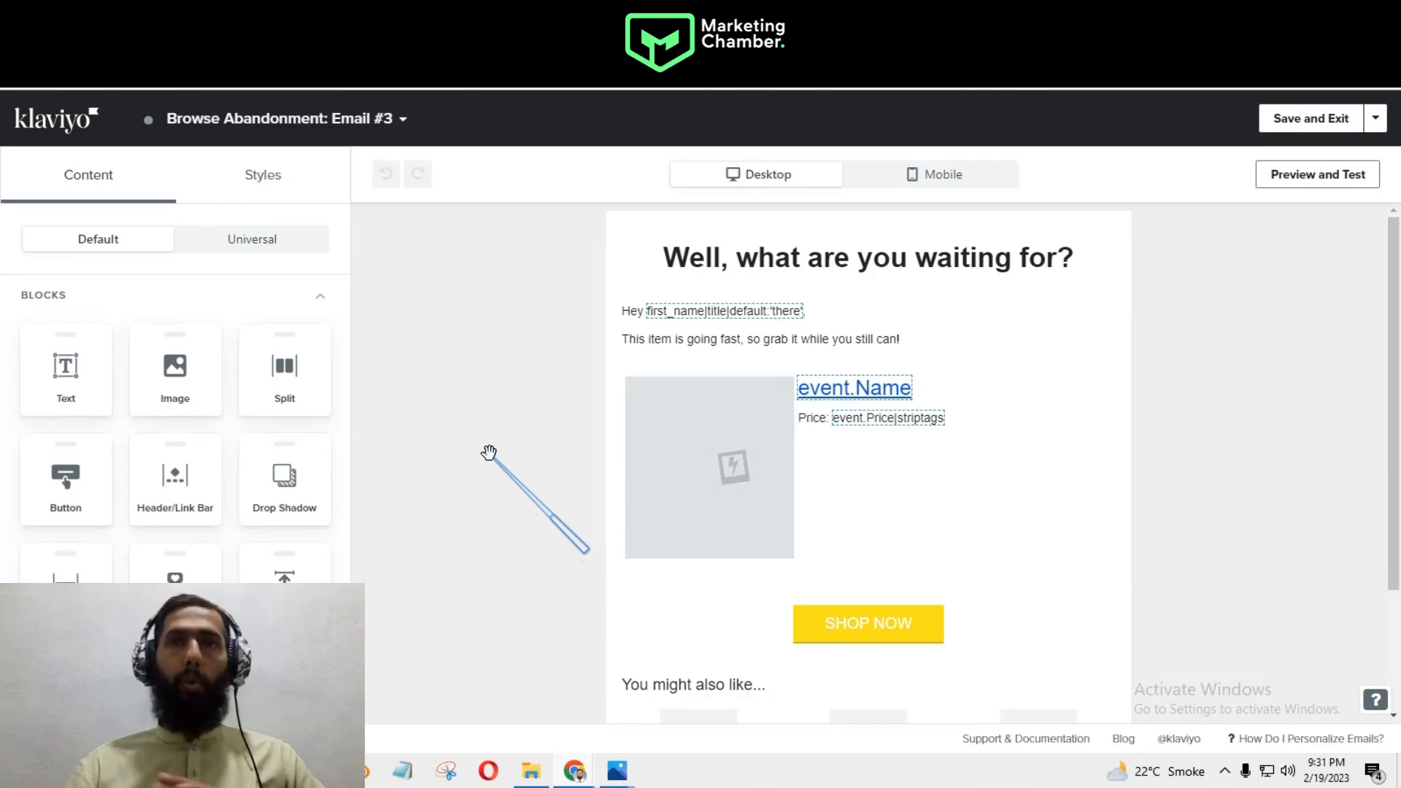
# - Open the Browse Email 3 image in Photos, examine its last-reminder design, and return to the Klaviyo editor
pyautogui.click(536, 779)
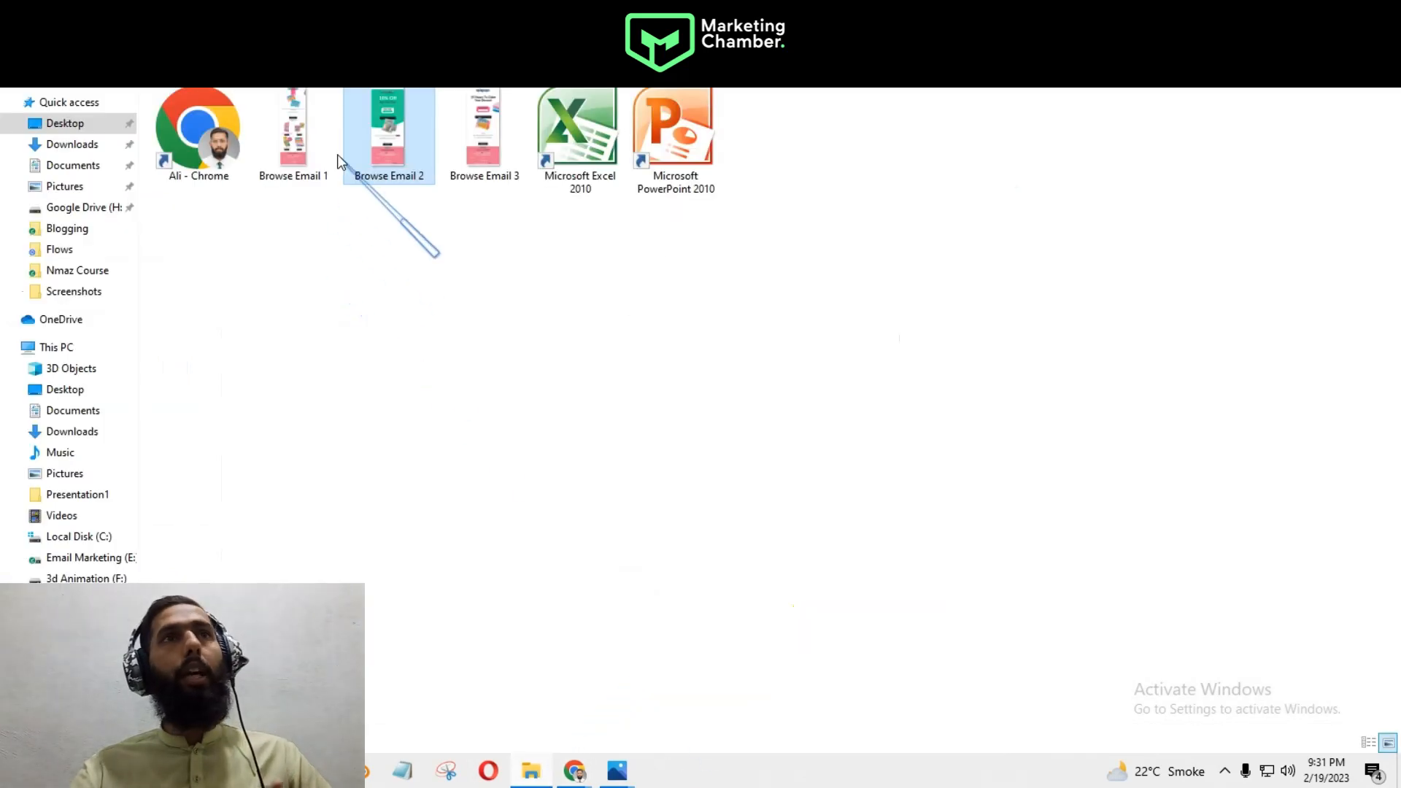
pyautogui.click(498, 143)
pyautogui.doubleClick(497, 143)
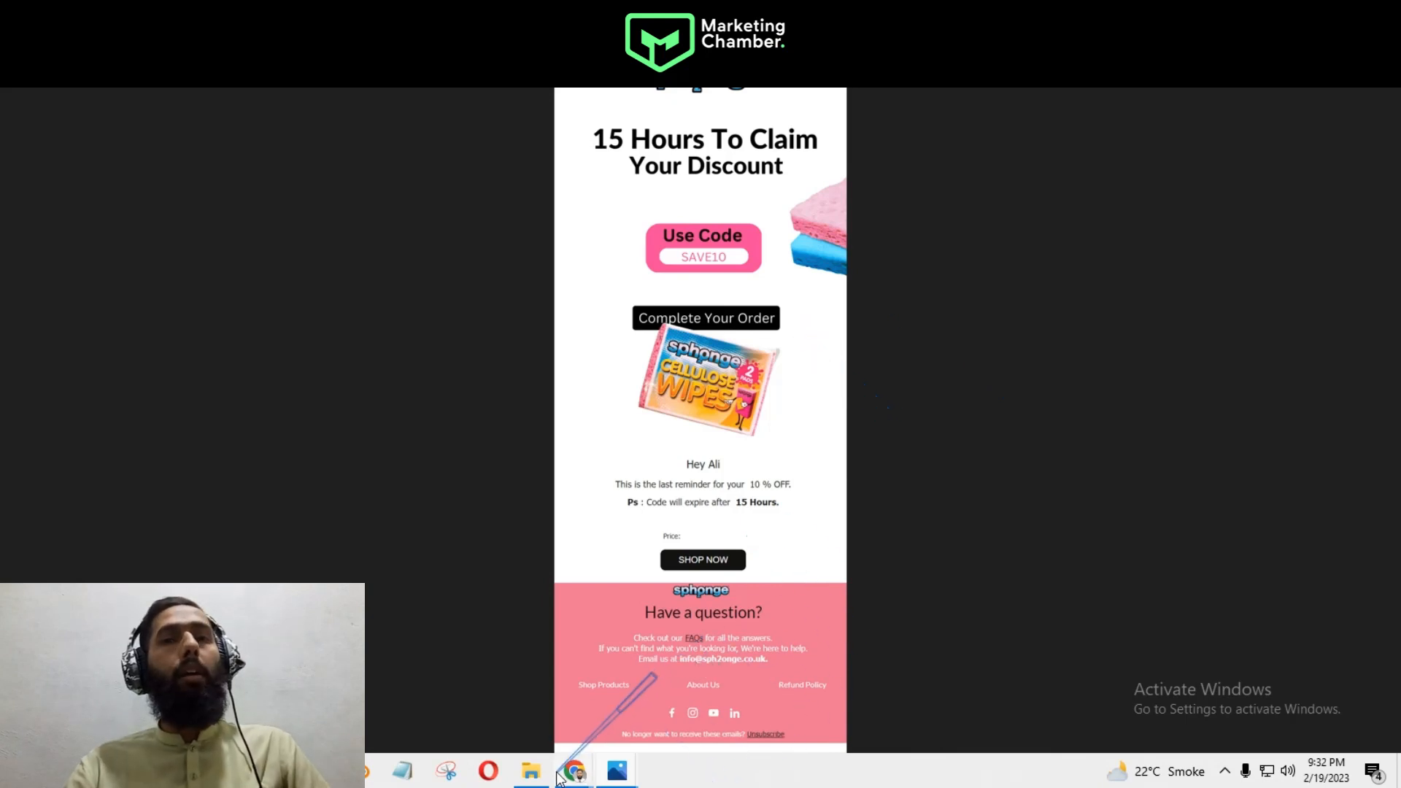
pyautogui.moveTo(617, 774)
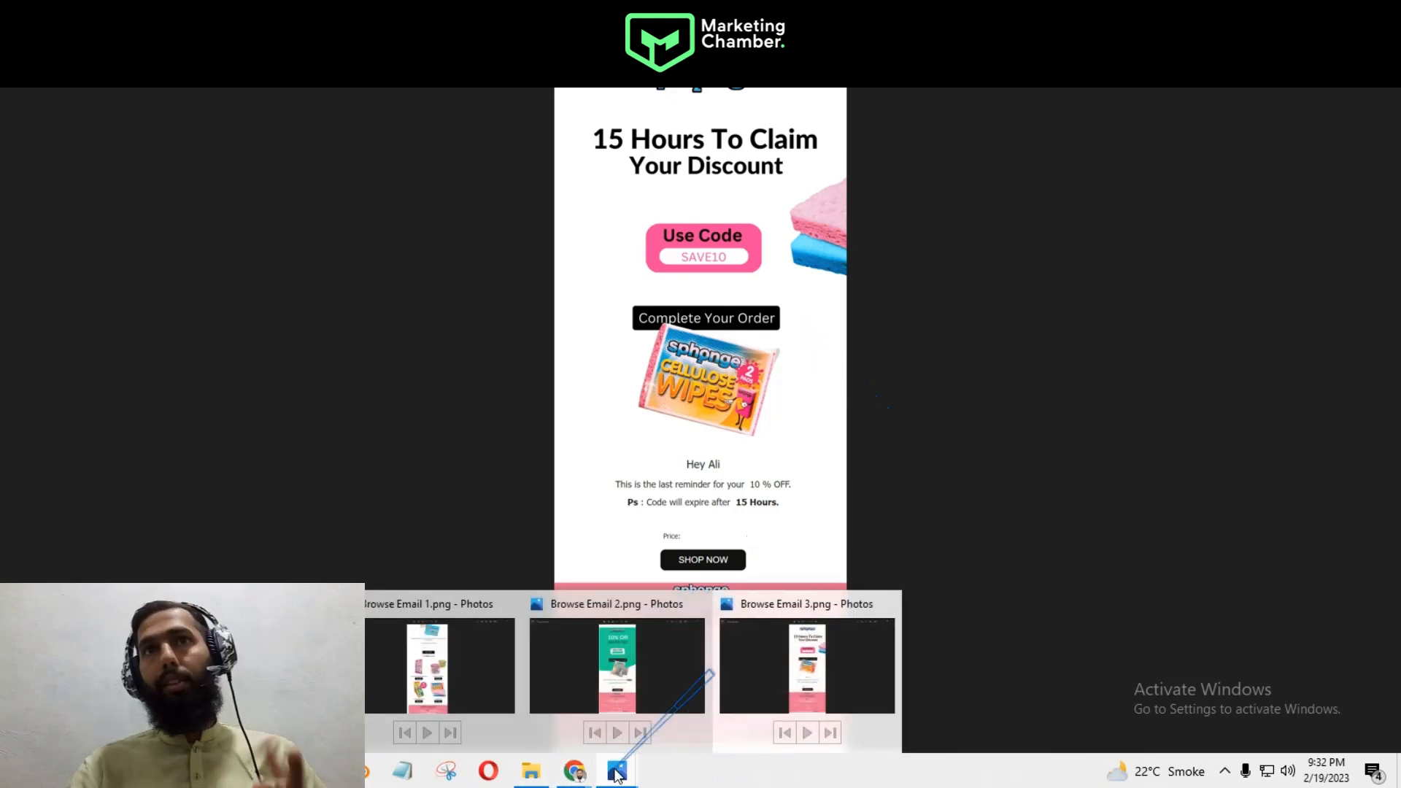
pyautogui.moveTo(575, 772)
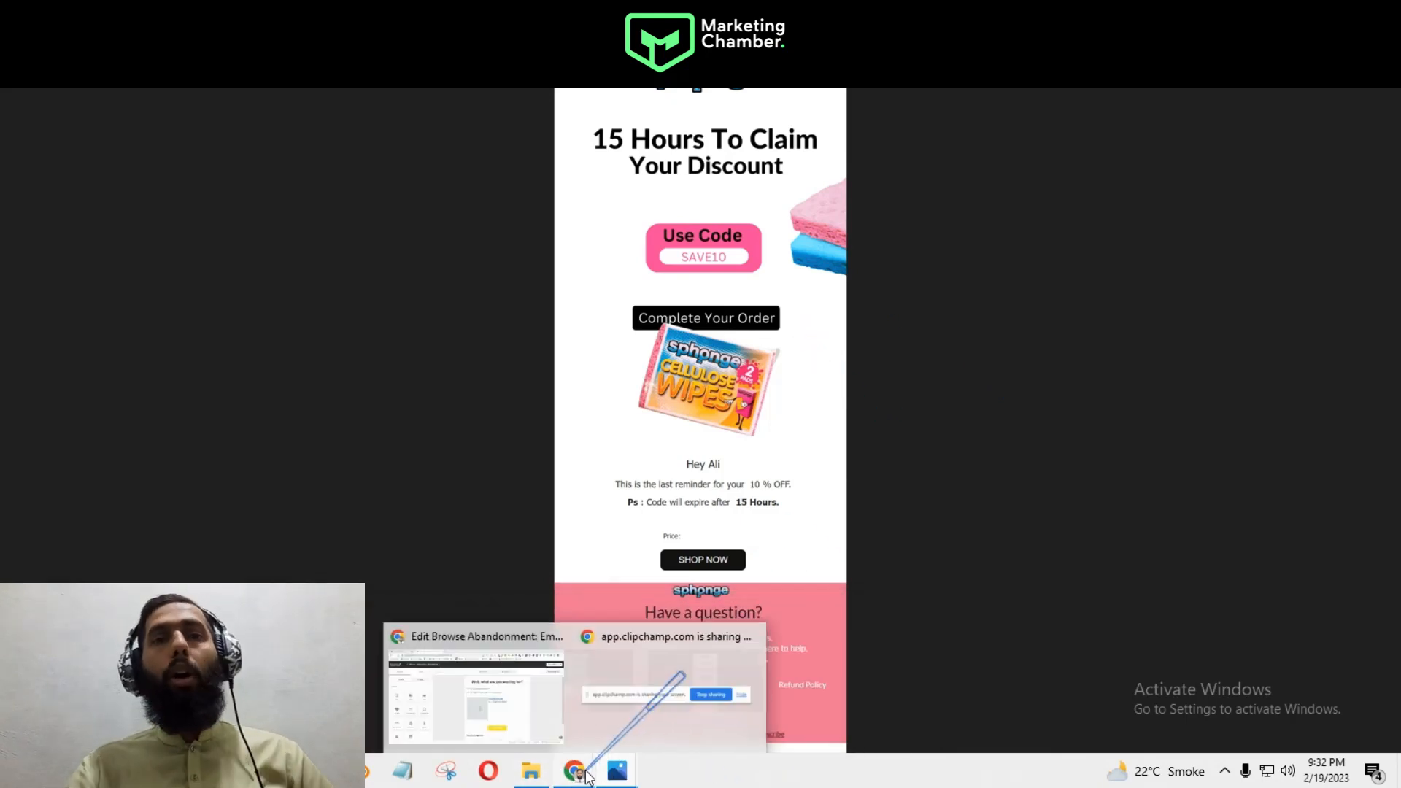
pyautogui.click(526, 732)
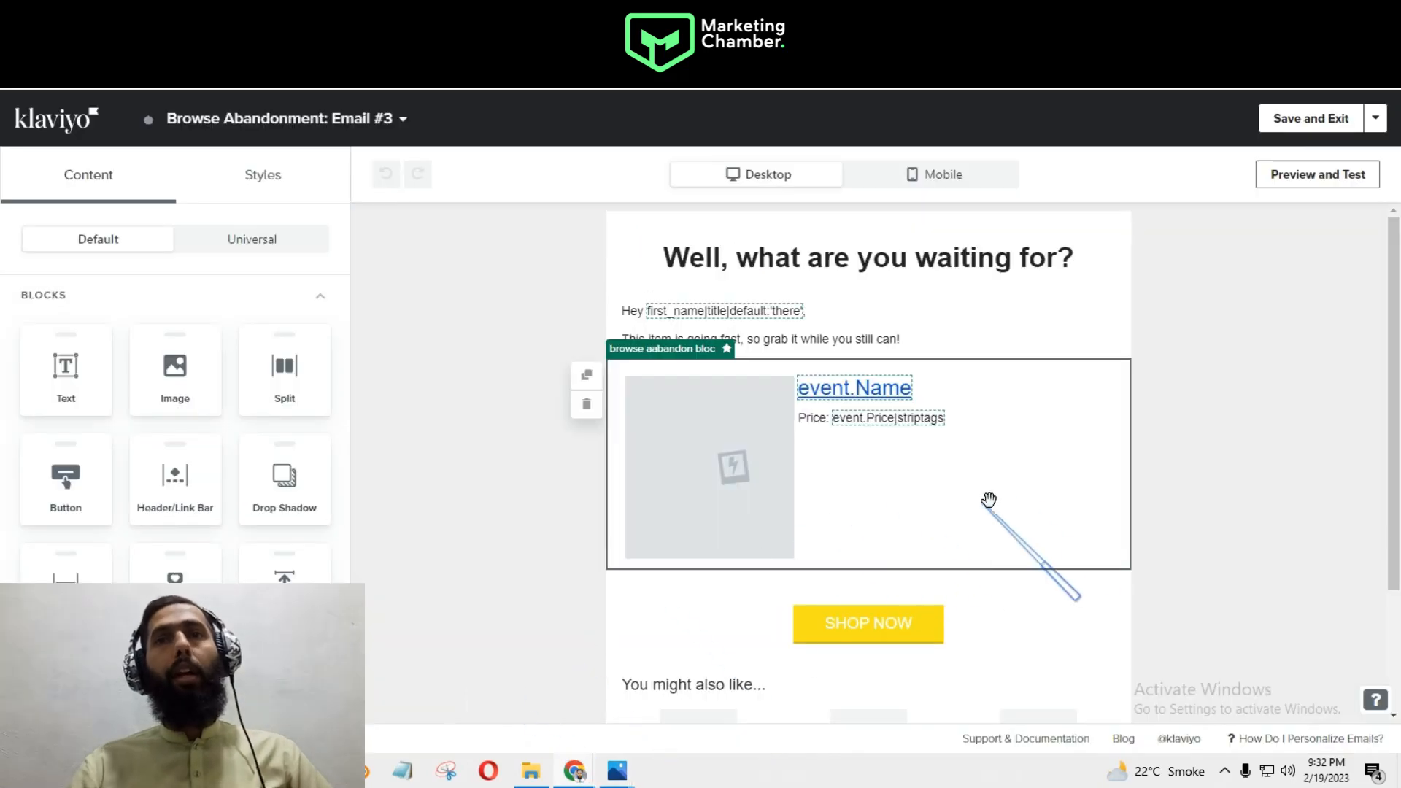
# - Save the Email #3 template and exit the email editor
pyautogui.scroll(-2, 1212, 494)
pyautogui.scroll(2, 757, 515)
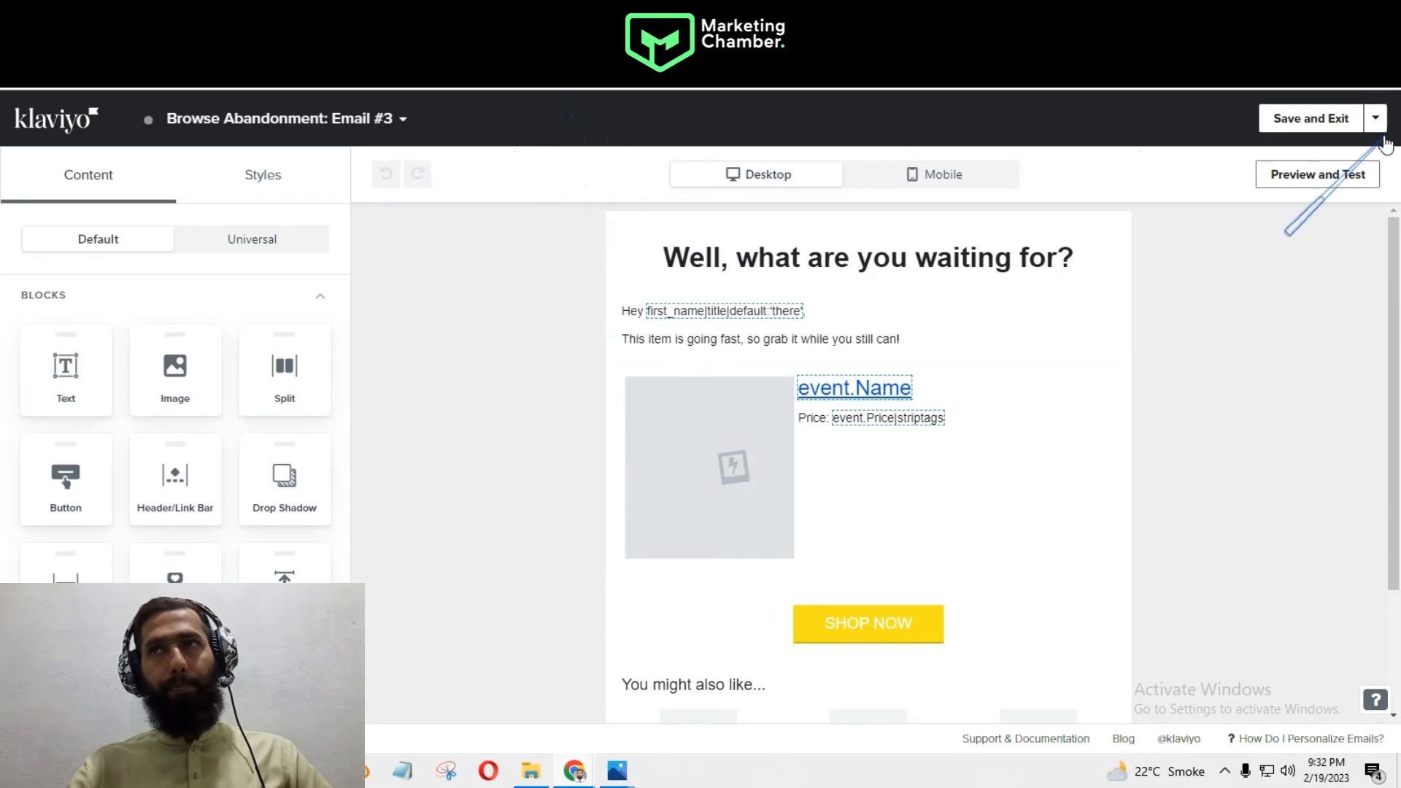
pyautogui.click(1311, 119)
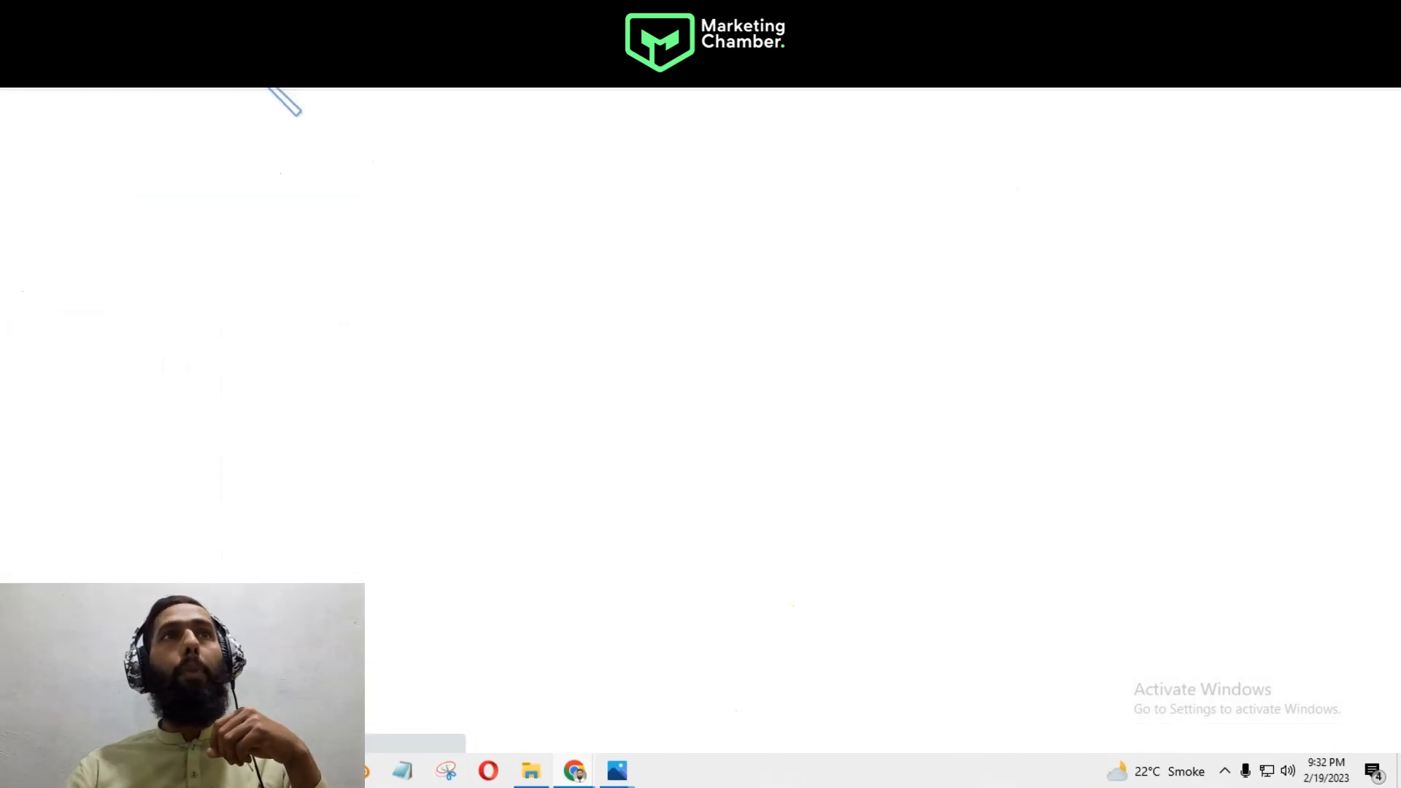
pyautogui.click(10, 7)
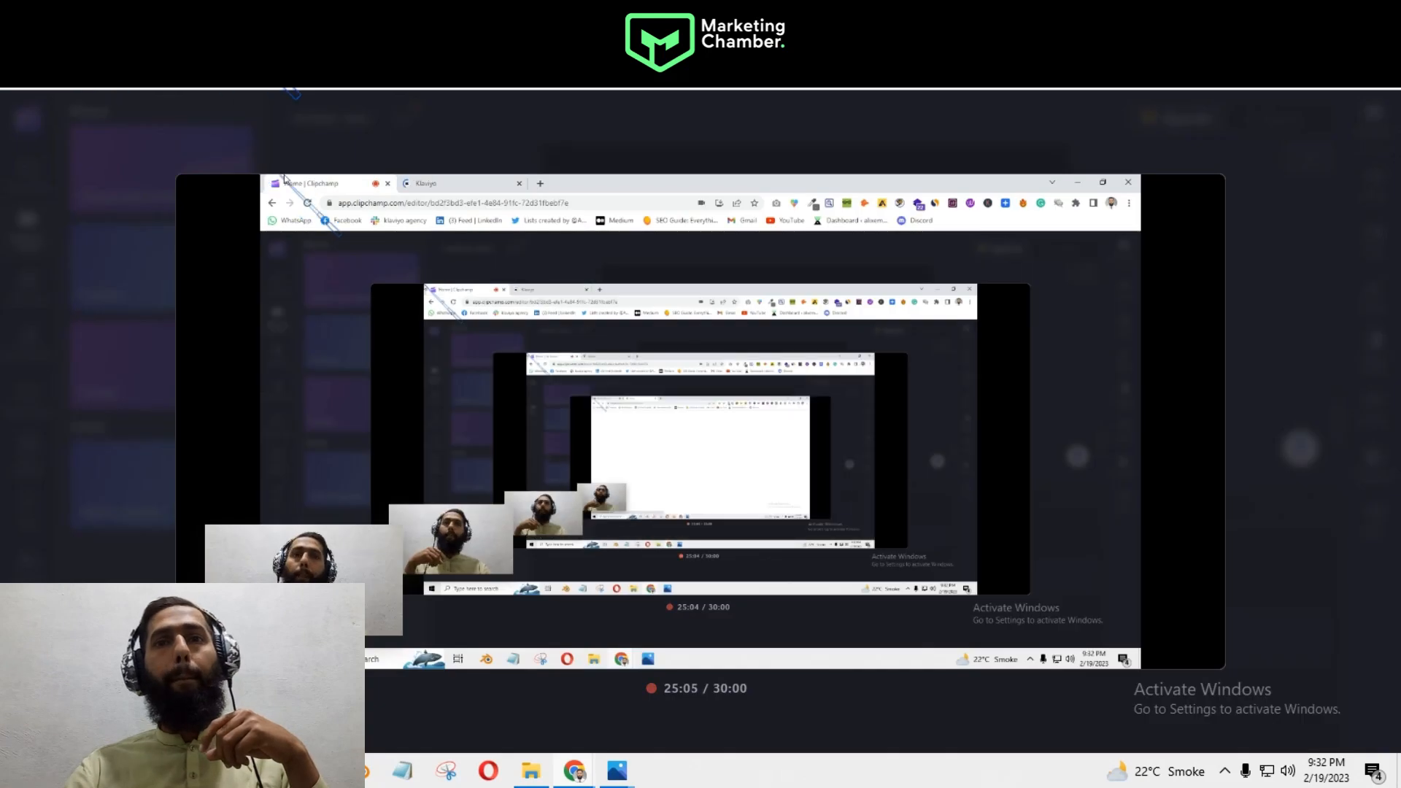
pyautogui.click(350, 5)
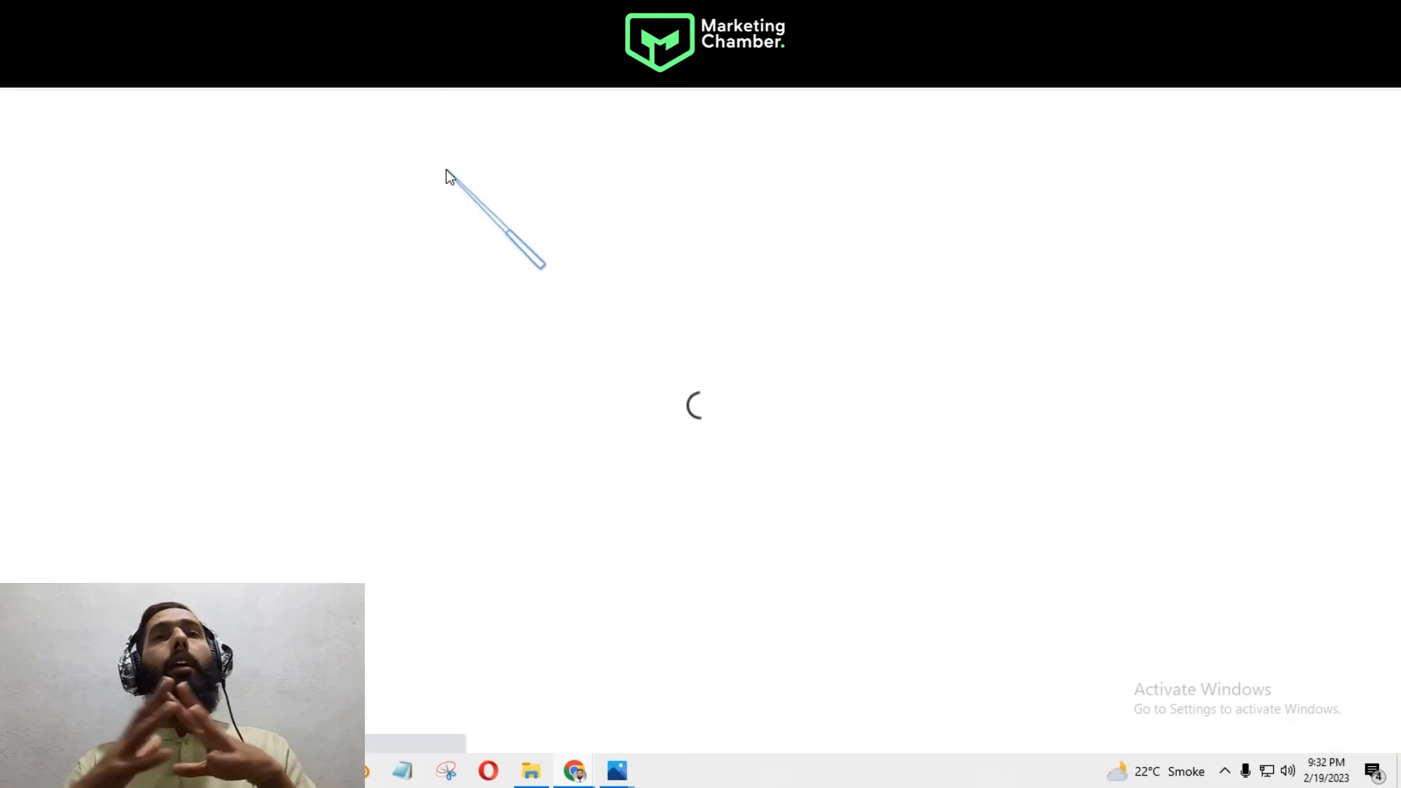